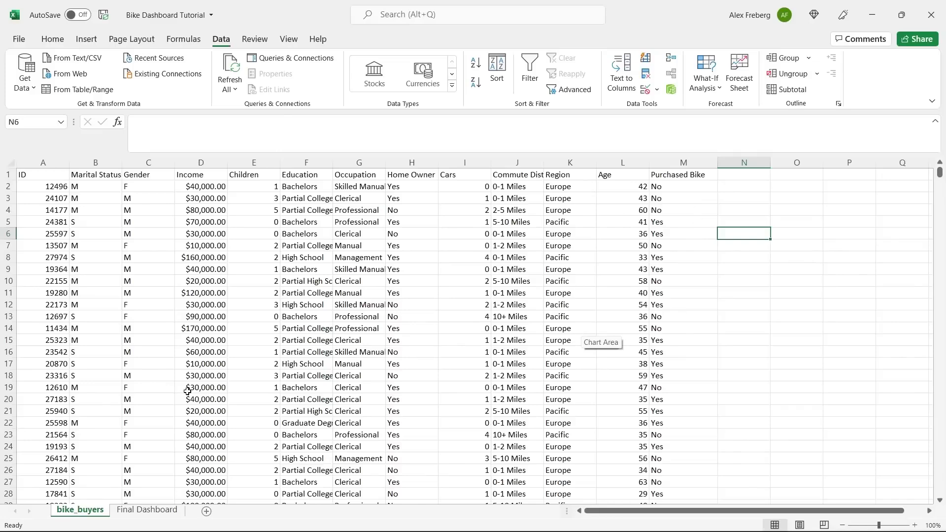
- Try out the Region slicer on the Final Dashboard sheet, ending with only Pacific selected
click(146, 511)
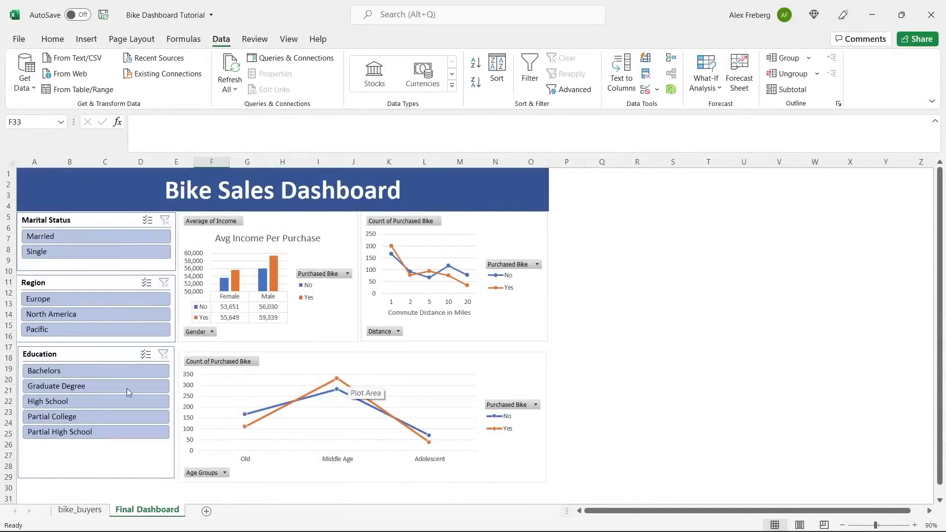
click(129, 310)
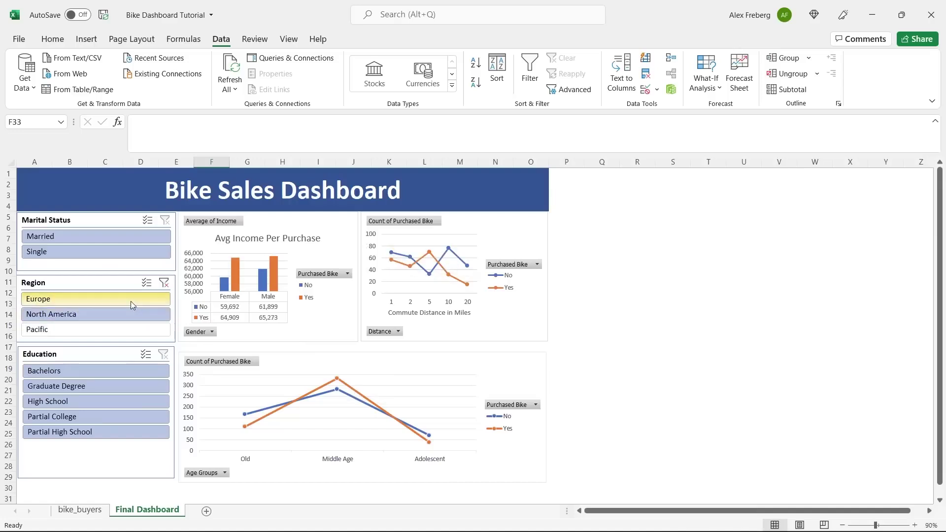
click(131, 300)
ctrl+click(128, 328)
click(128, 329)
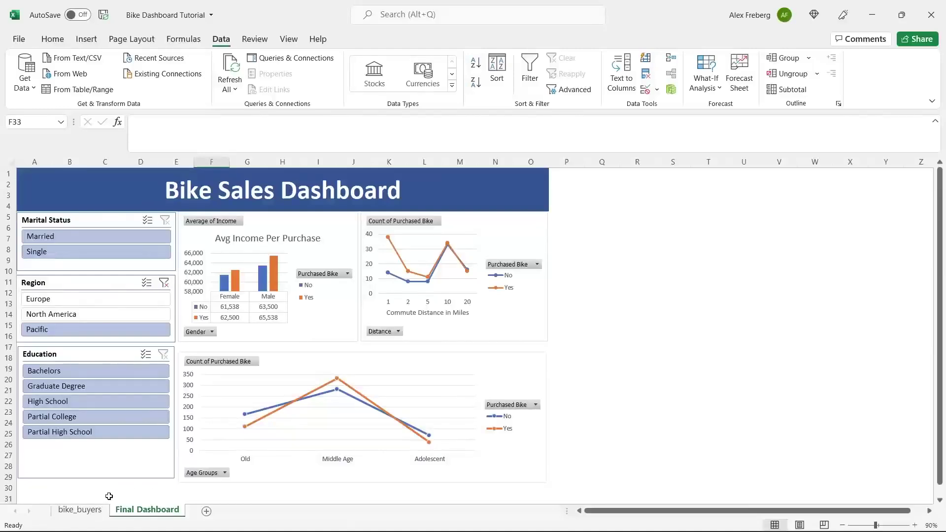
- Hide the Final Dashboard sheet in the workbook
click(89, 511)
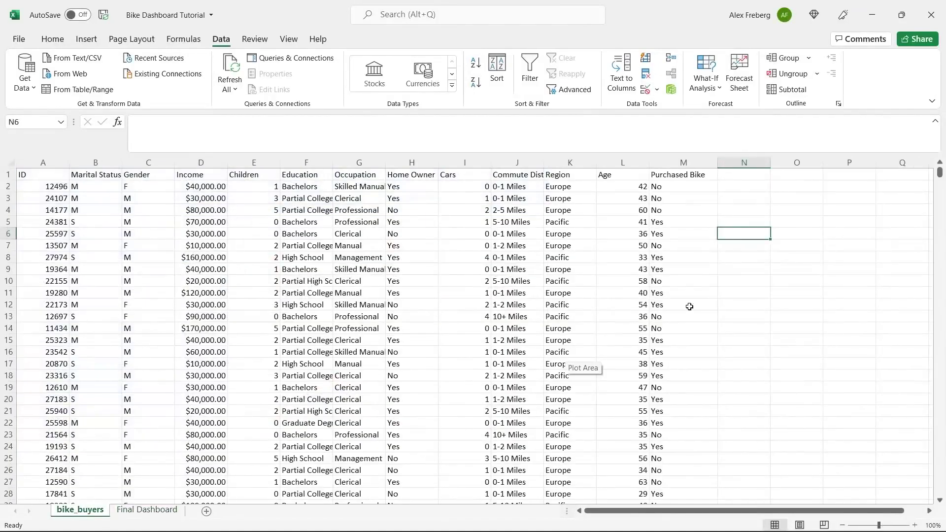
right_click(152, 510)
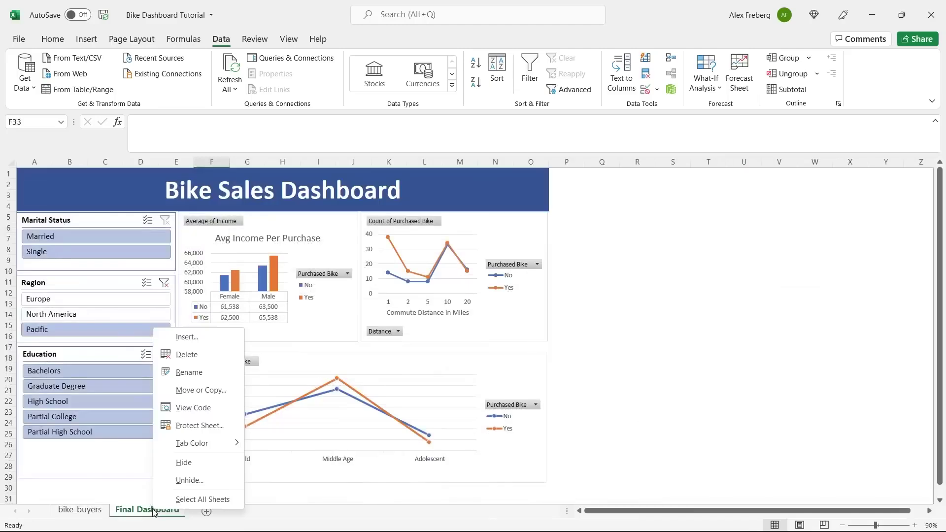
click(183, 463)
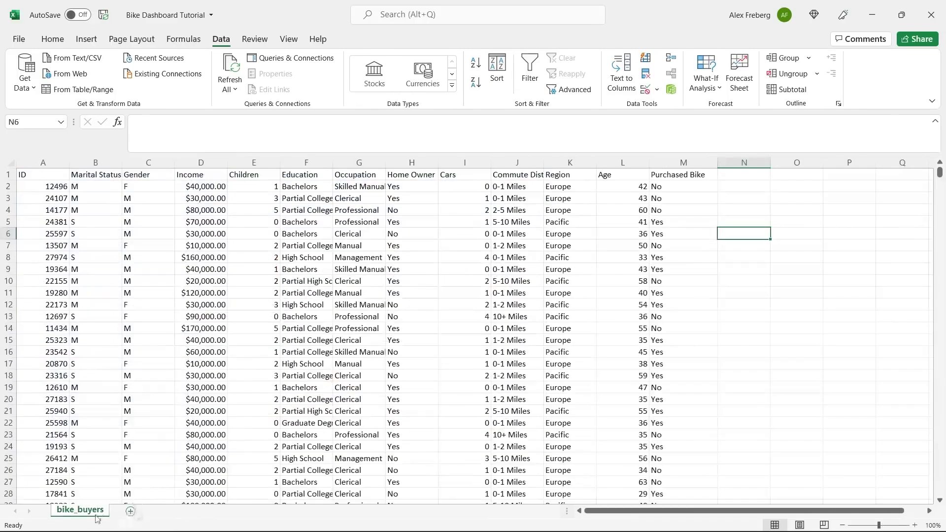
- Add a new worksheet after bike_buyers and name it Dashboard
click(131, 512)
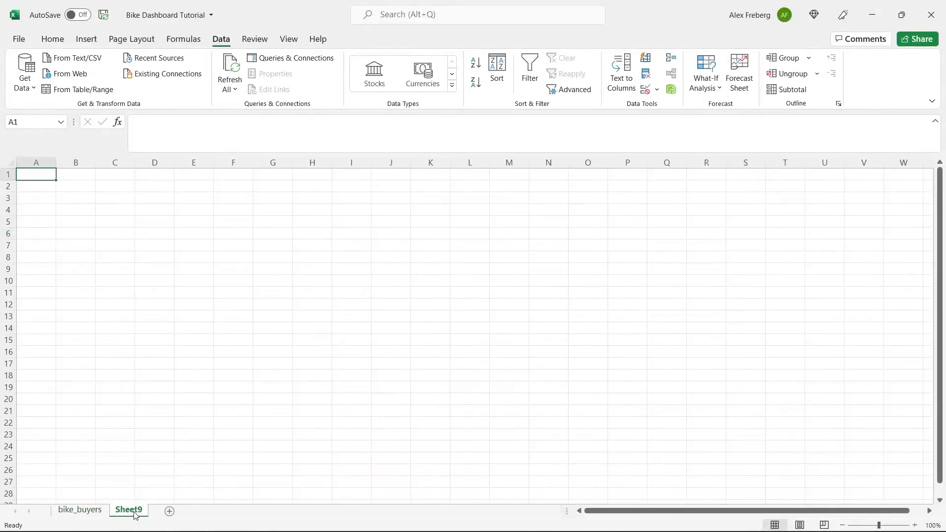
double_click(135, 512)
text(Dashboard)
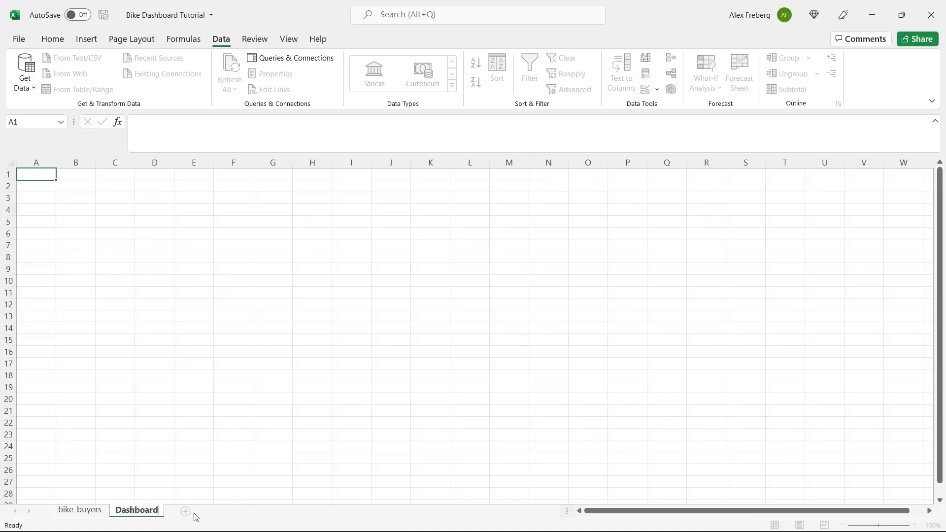
- Add another worksheet after Dashboard and name it Pivot Table
click(186, 512)
text(Pivot)
double_click(185, 510)
text(Pivot Table)
- Add a worksheet named Working Sheet and arrange the sheets after bike_buyers as Working Sheet, Pivot Table, Dashboard
click(241, 511)
double_click(242, 511)
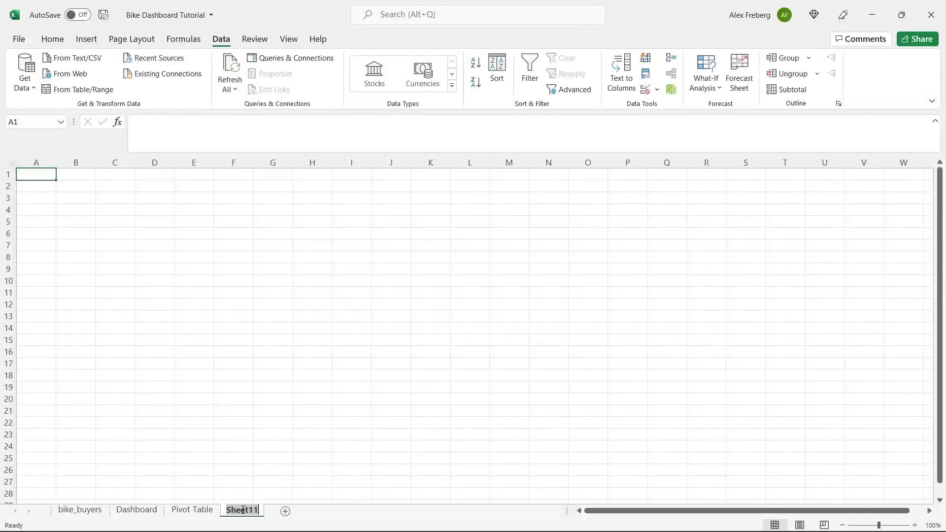
text(Working Sheet)
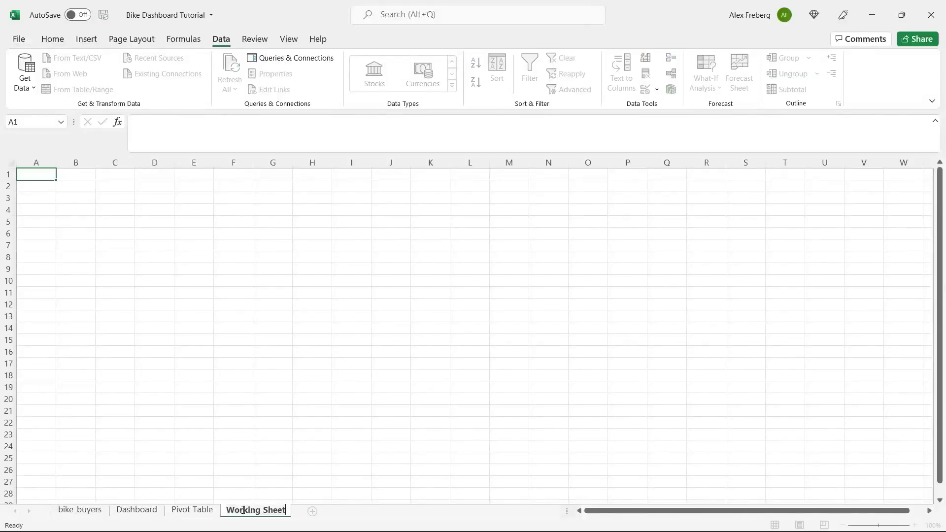
click(240, 459)
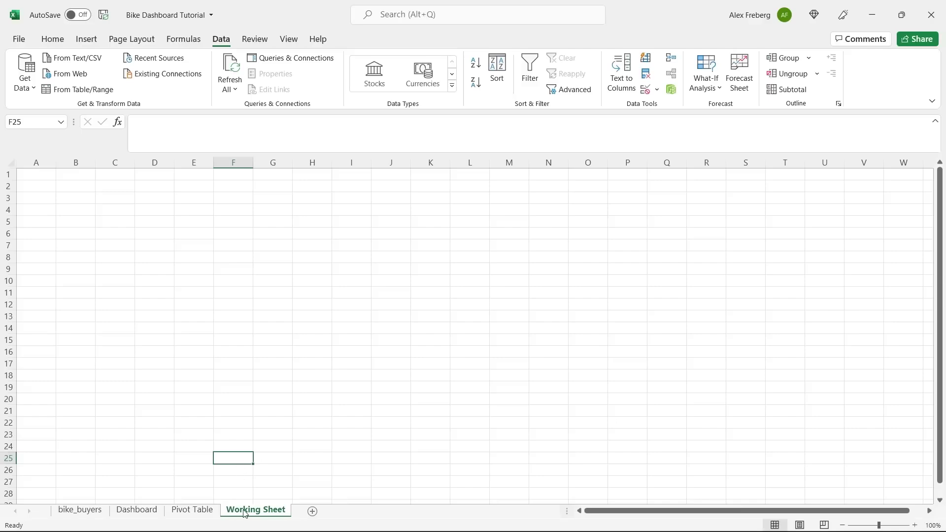
drag(192, 515, 138, 515)
drag(271, 511, 214, 515)
- Copy all the bike_buyers data into Working Sheet starting at cell A1, and end copy mode back on bike_buyers
click(81, 512)
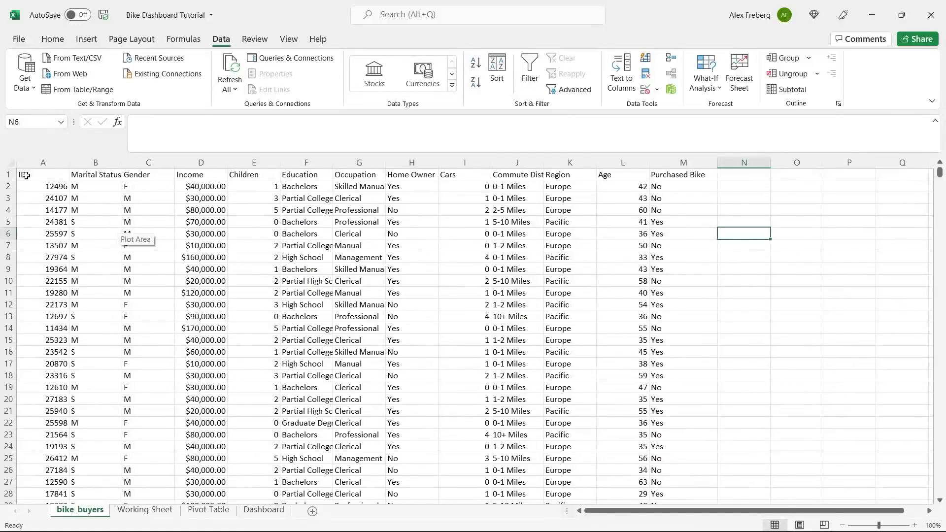
click(8, 162)
key(ctrl+c)
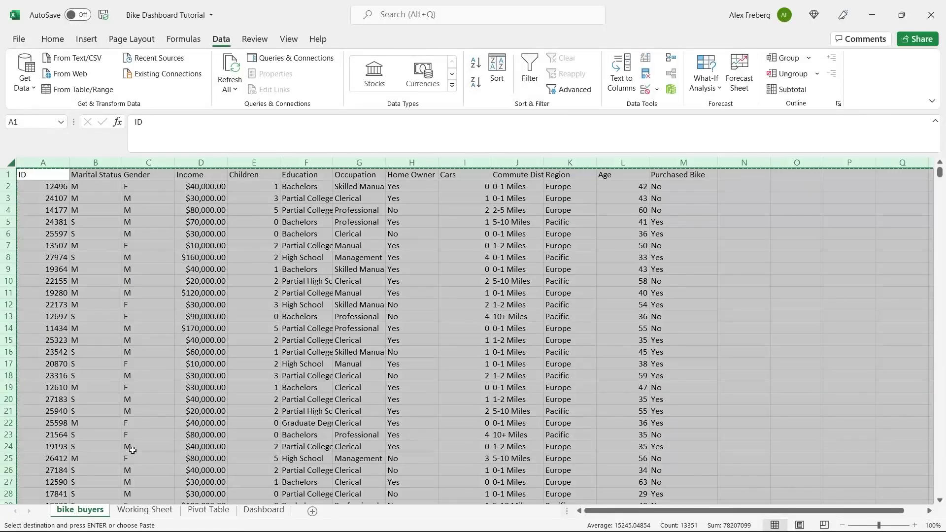
click(145, 509)
click(36, 175)
key(ctrl+v)
click(95, 221)
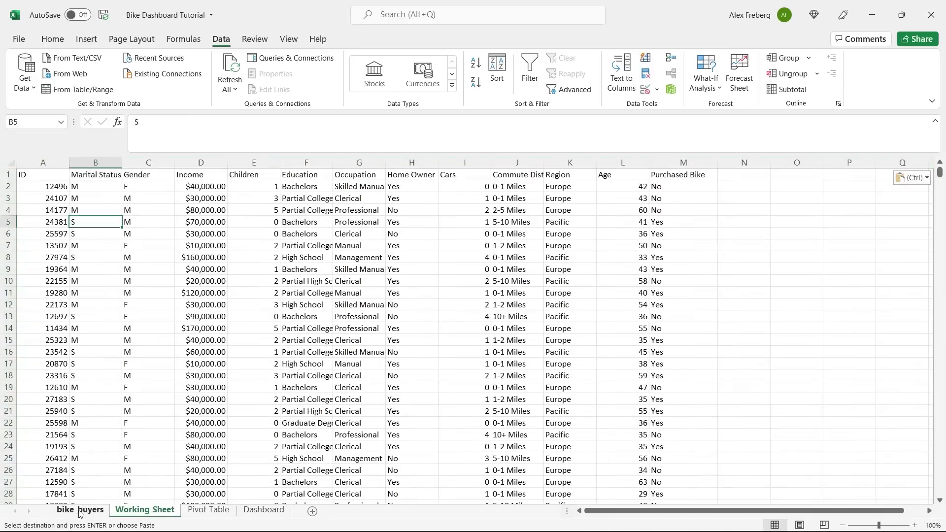
click(79, 510)
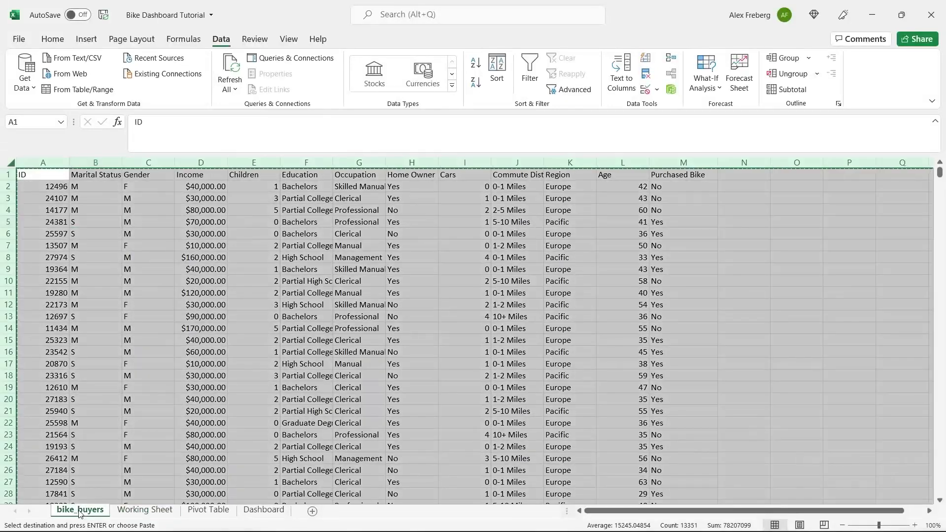
click(92, 363)
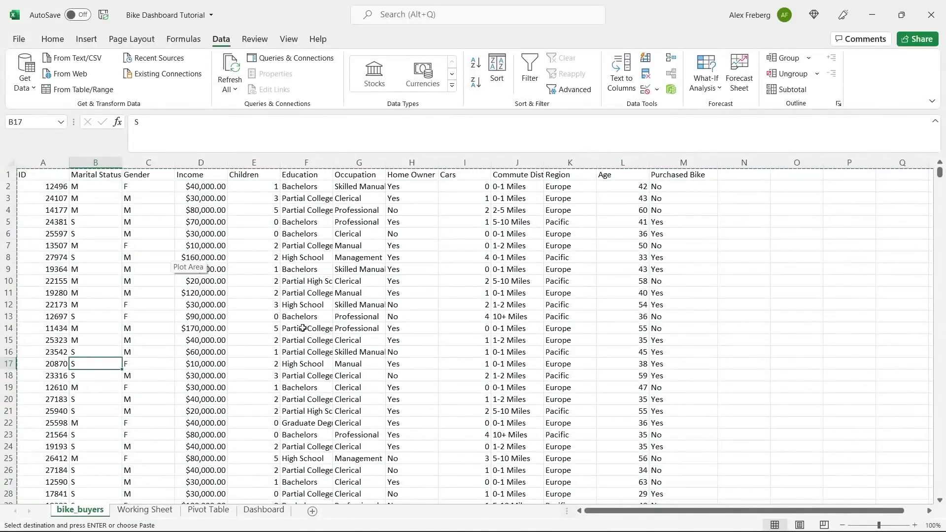
double_click(747, 245)
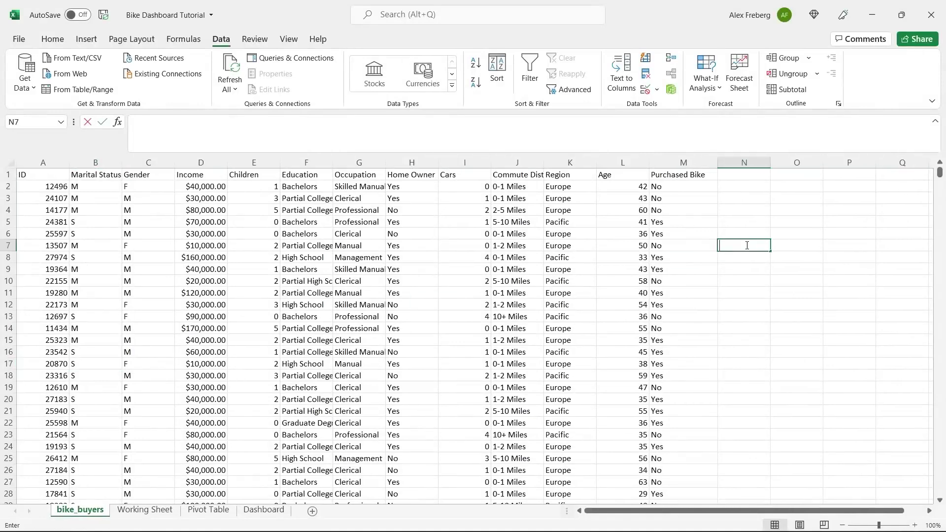
click(745, 234)
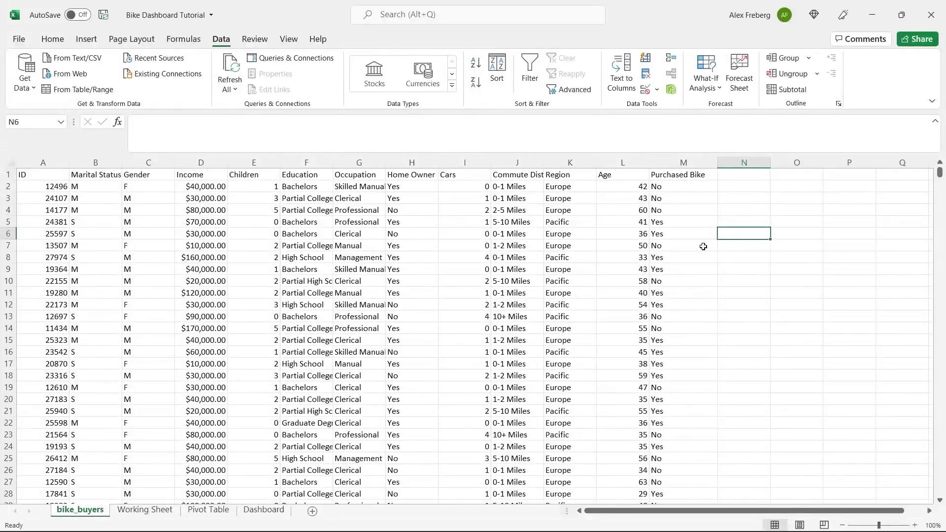
- Turn on filters for all header columns of the data on Working Sheet
click(144, 511)
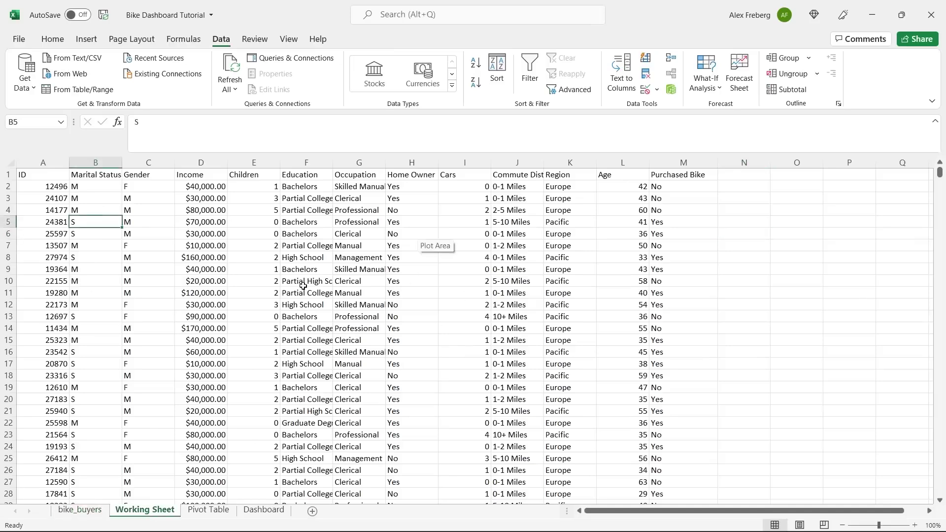
click(10, 159)
click(529, 73)
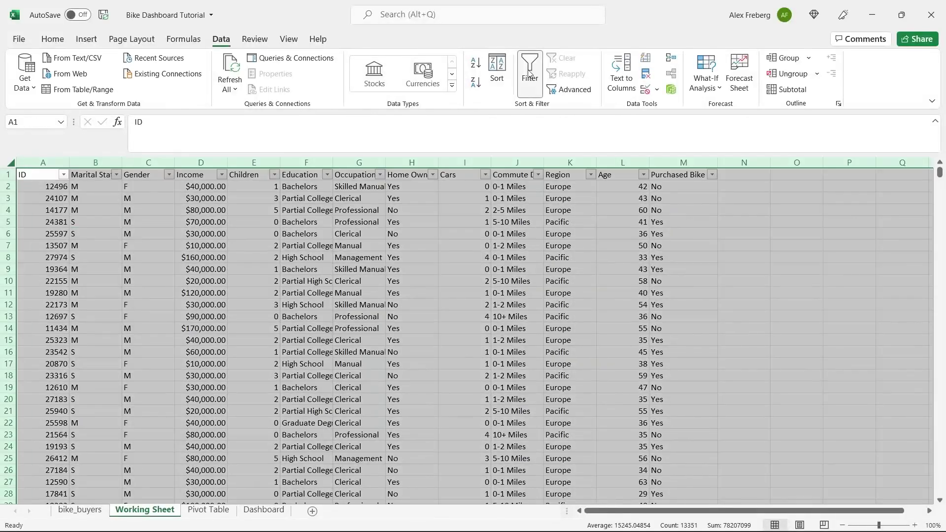
click(60, 194)
- Widen all columns of Working Sheet equally so the full headers and text entries fit
click(10, 161)
drag(69, 163, 92, 163)
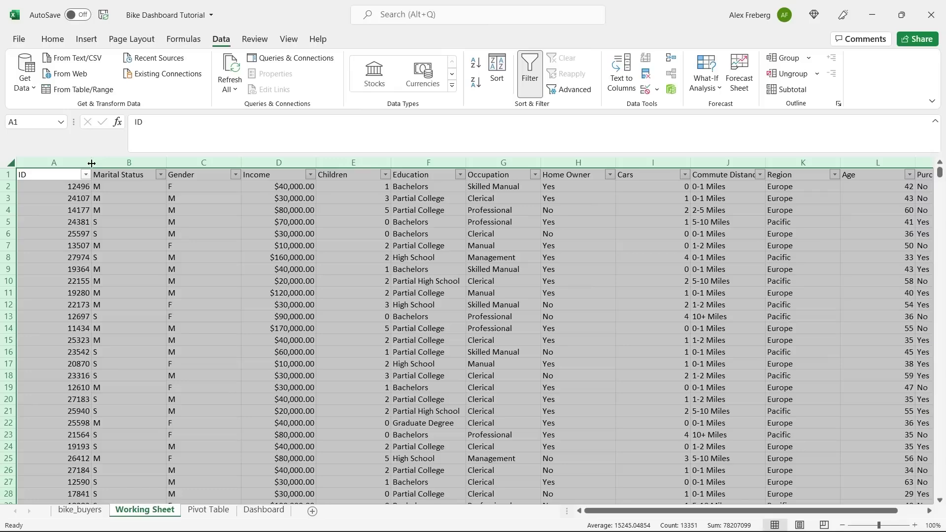
drag(92, 161, 97, 162)
click(98, 198)
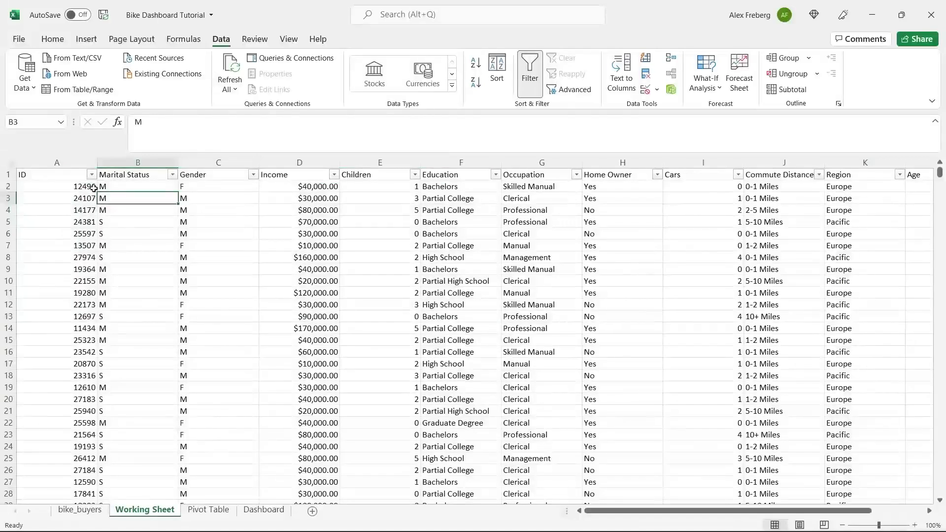
- Examine the filter values of the ID, Marital Status, Gender and Purchased Bike columns on Working Sheet
click(92, 174)
click(207, 276)
click(172, 175)
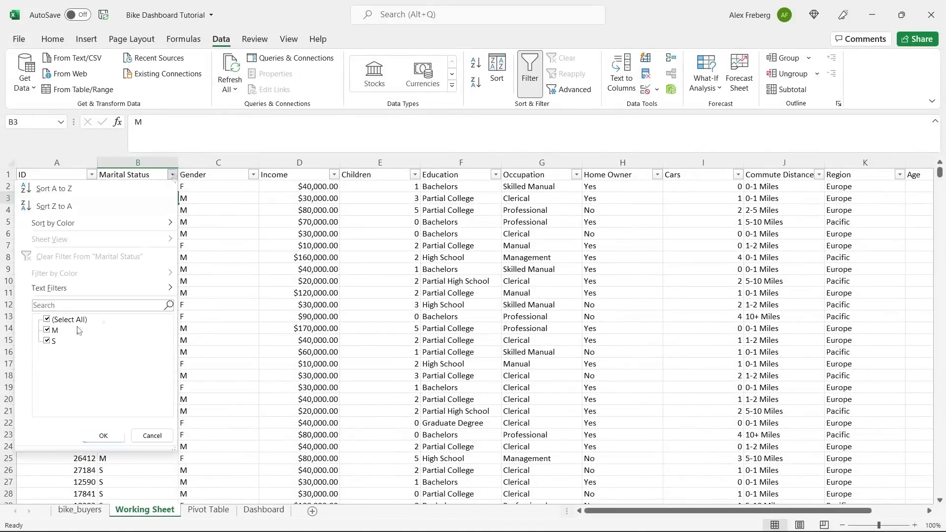
click(226, 210)
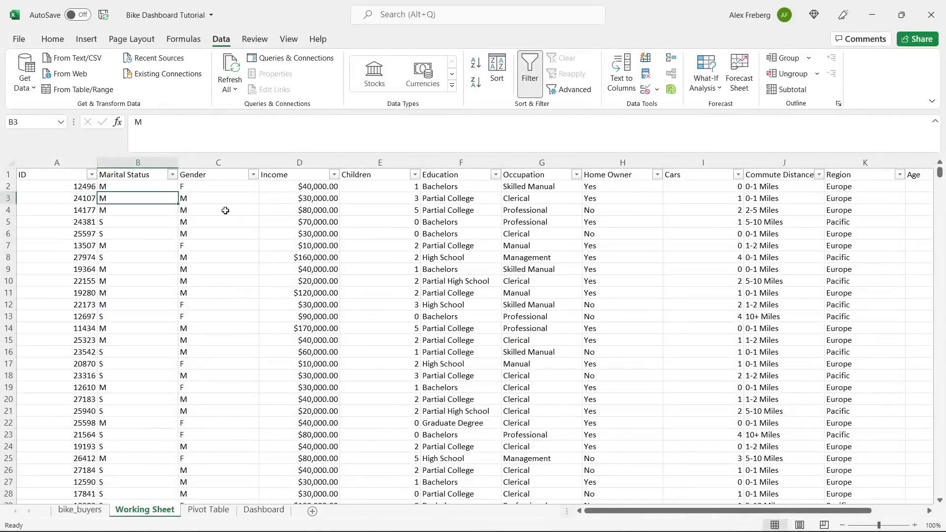
click(253, 174)
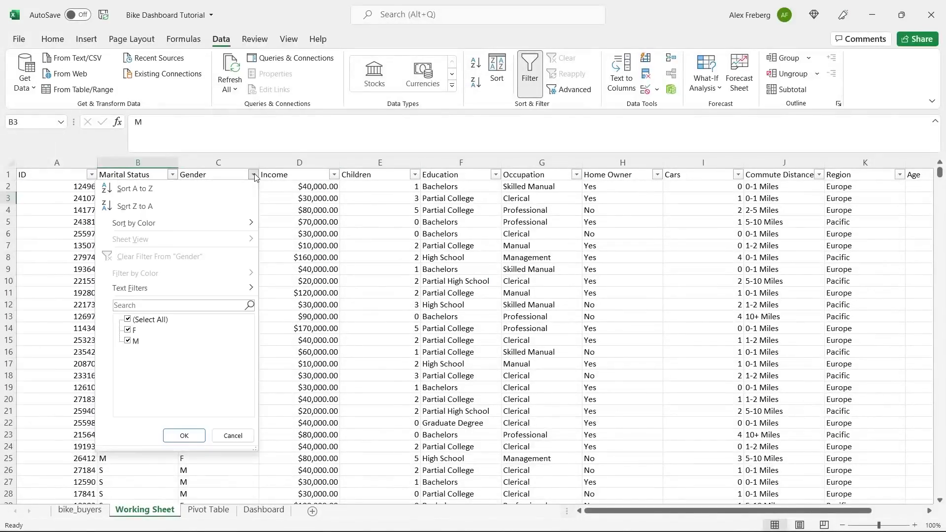
click(291, 226)
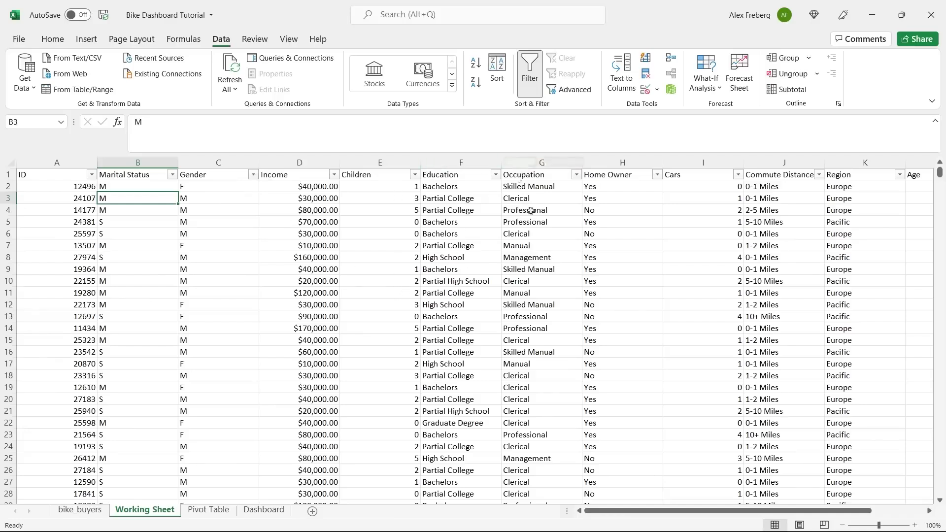
scroll(541, 286, right, 3)
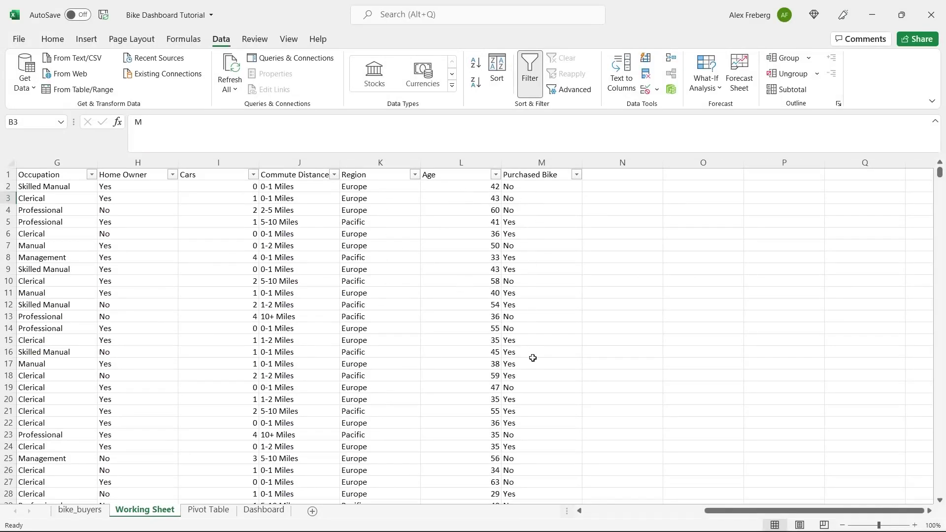
click(577, 174)
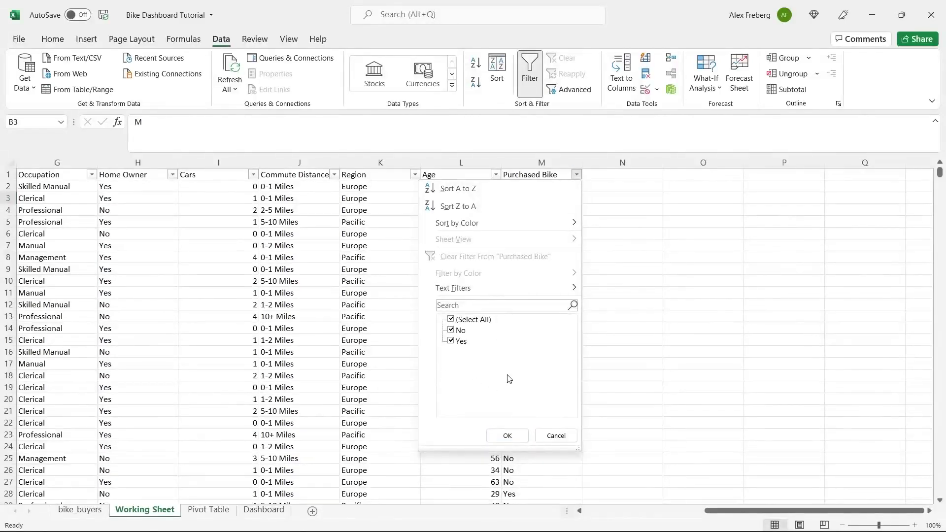
click(624, 318)
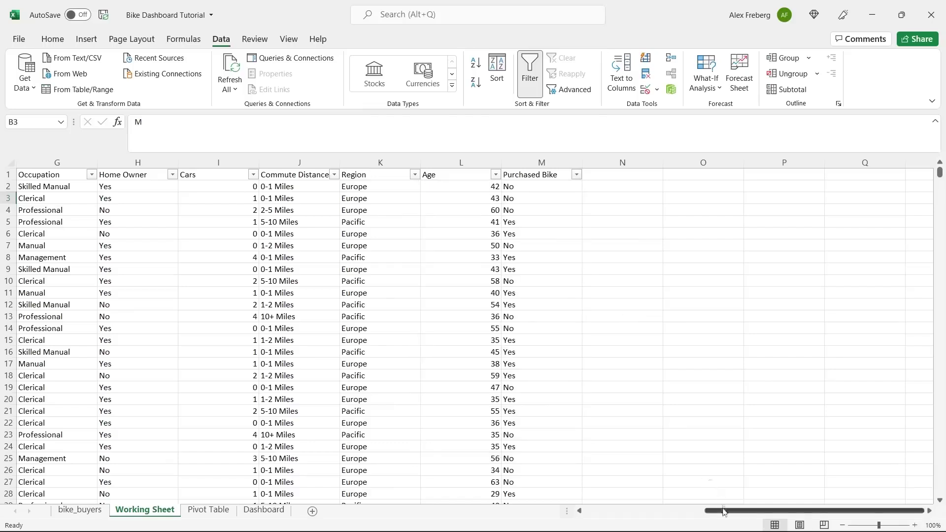
drag(724, 512, 595, 525)
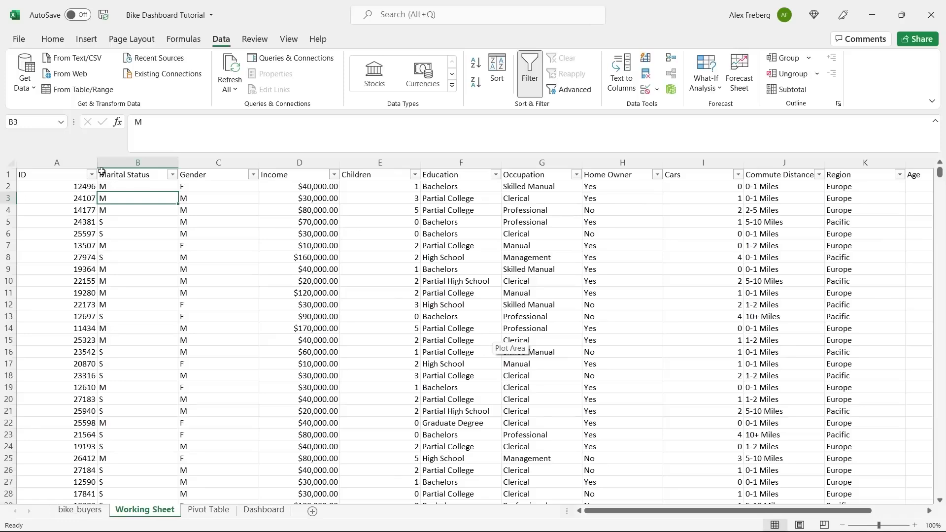
- Remove duplicate rows from the whole Working Sheet, comparing all columns and treating the first row as headers
click(16, 162)
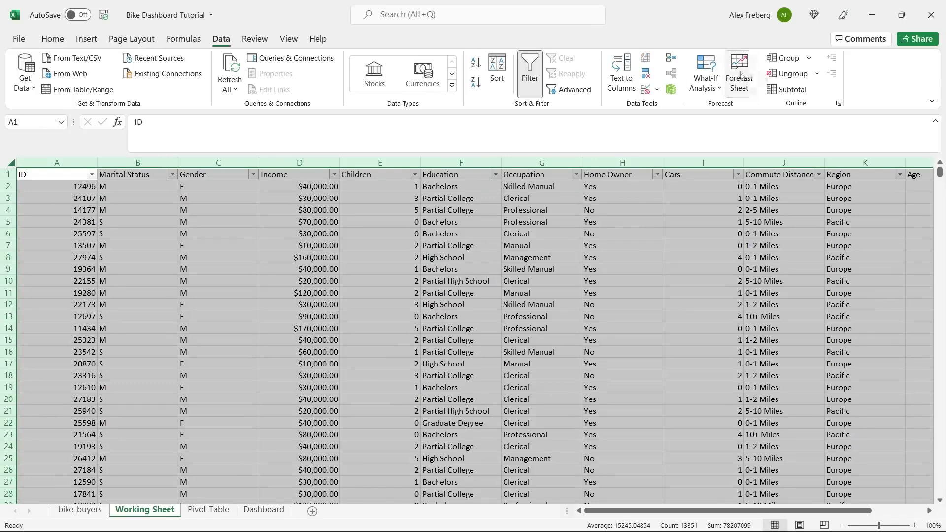
click(647, 78)
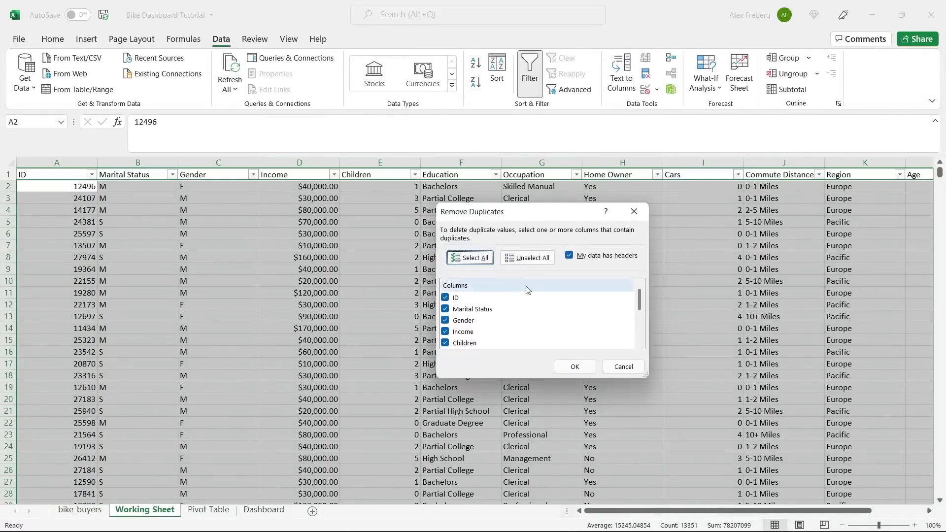
mouse_move(640, 301)
mouse_down()
mouse_move(640, 340)
mouse_move(642, 298)
mouse_up()
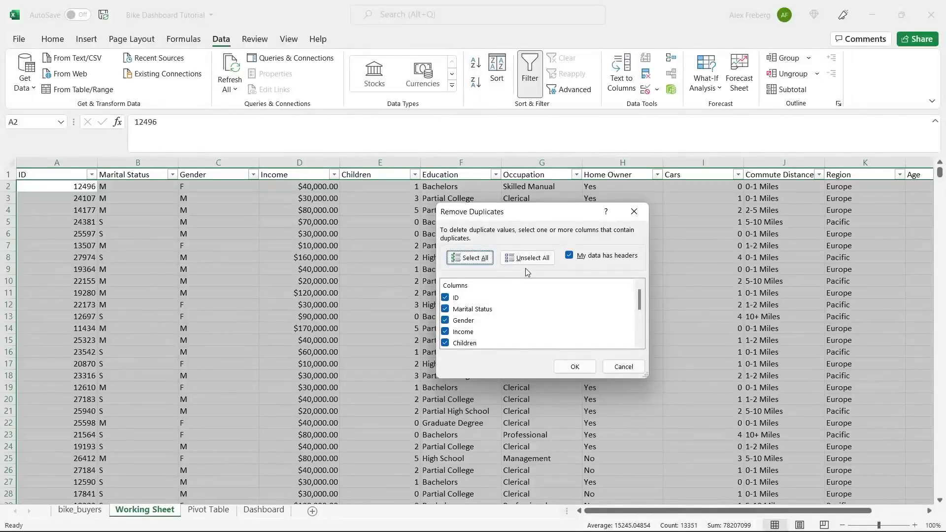
click(575, 366)
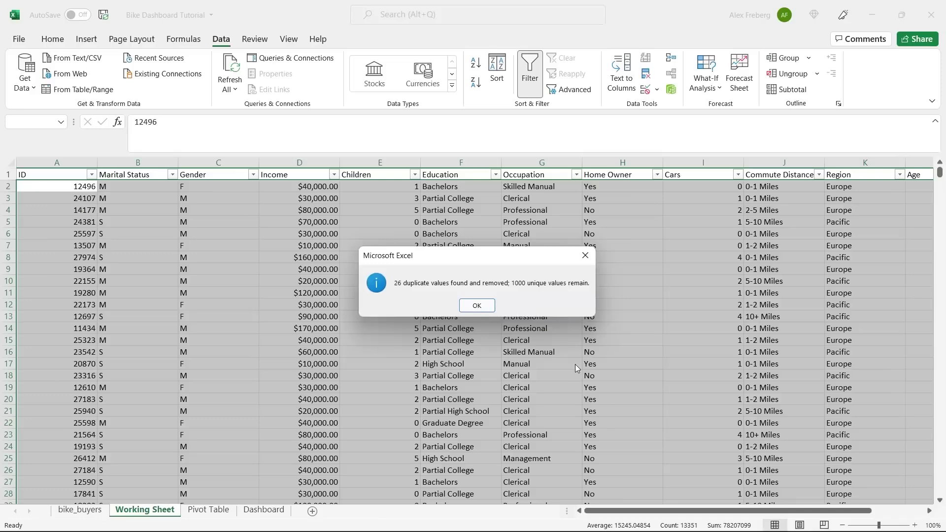
click(478, 306)
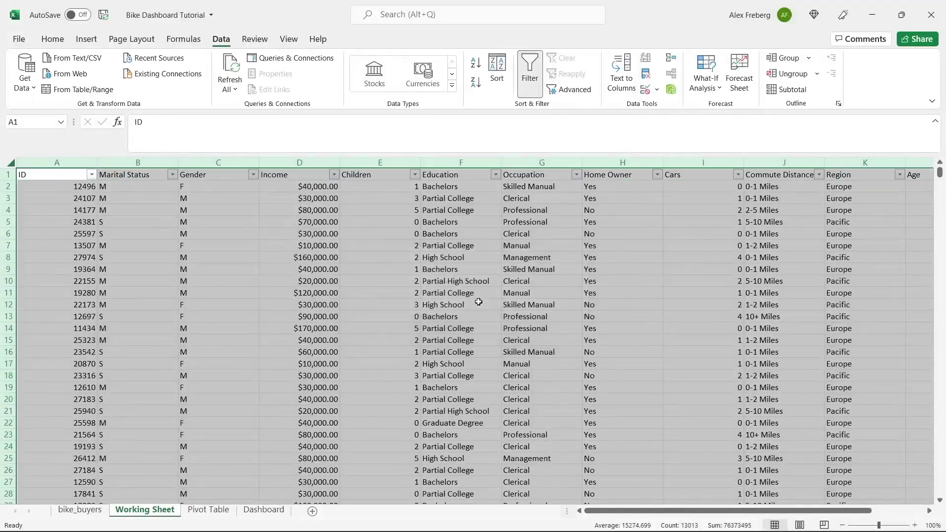
- Replace every M with Married in the Marital Status column, searching by columns with matching case
click(477, 294)
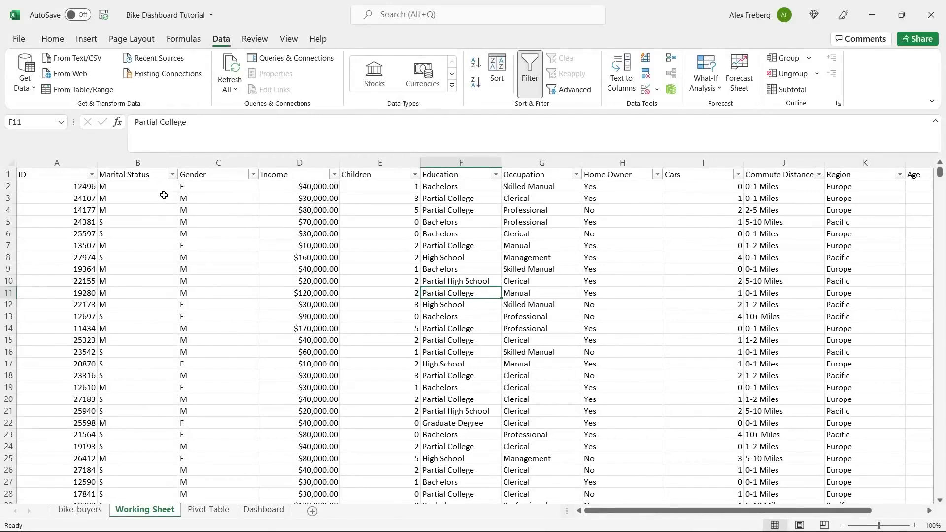
click(139, 162)
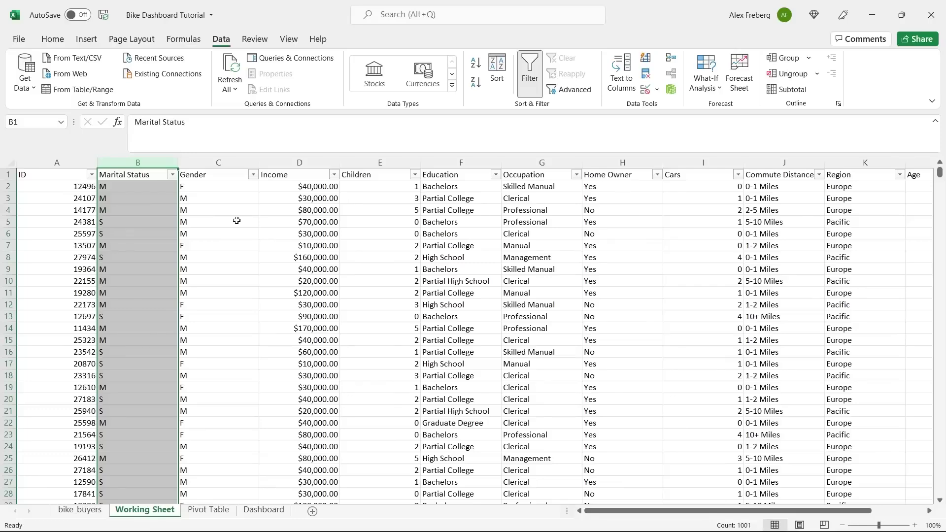
key(ctrl+h)
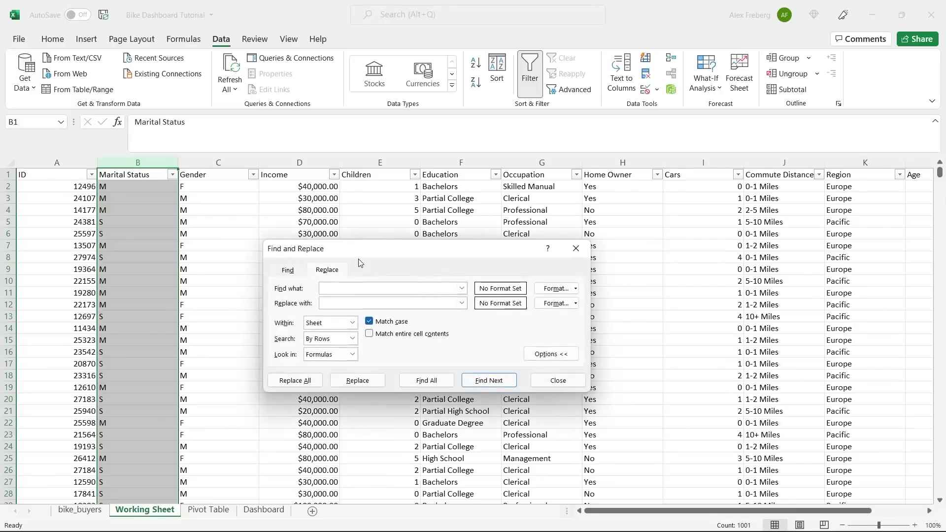
drag(373, 251, 387, 209)
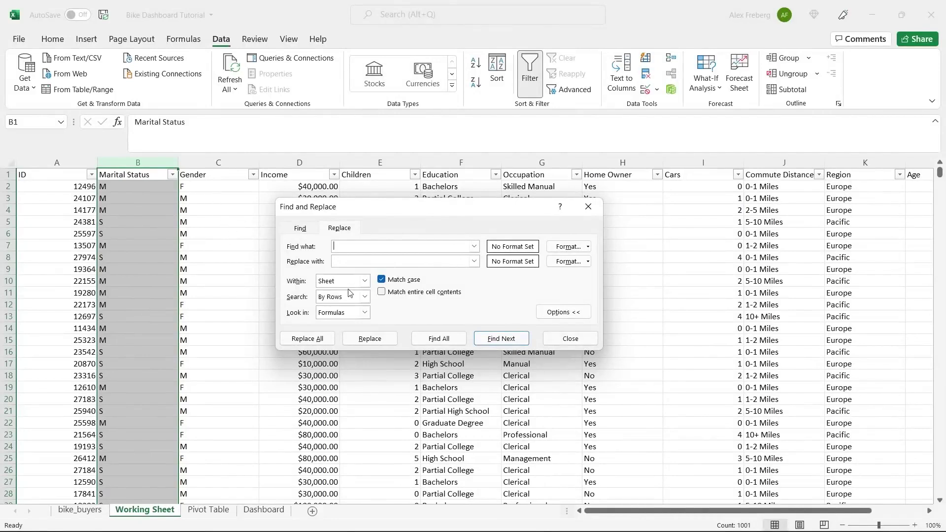
click(364, 296)
click(359, 314)
click(399, 247)
click(388, 263)
text(Married)
click(320, 339)
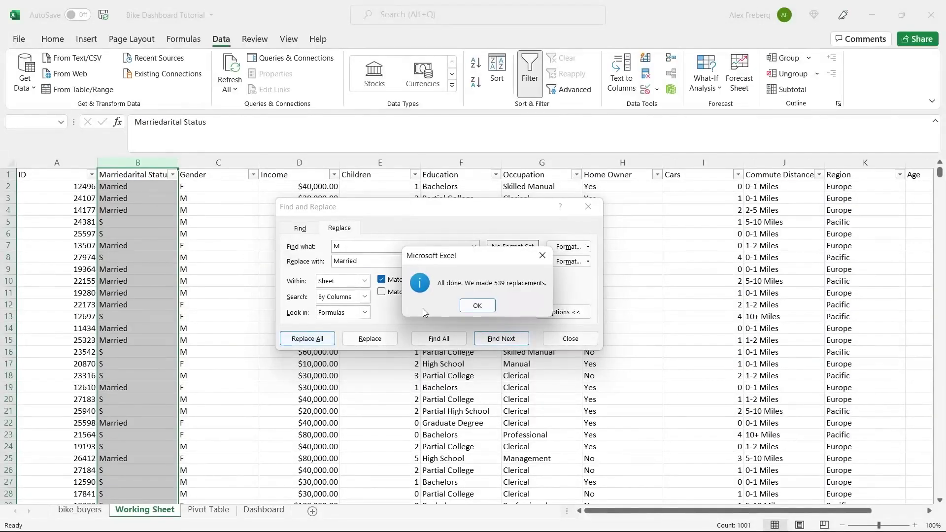
click(466, 307)
- Replace every S with Single in the Marital Status column and close the find-and-replace dialog
click(387, 249)
key(BackSpace)
text(S)
double_click(381, 262)
text(Single)
click(315, 339)
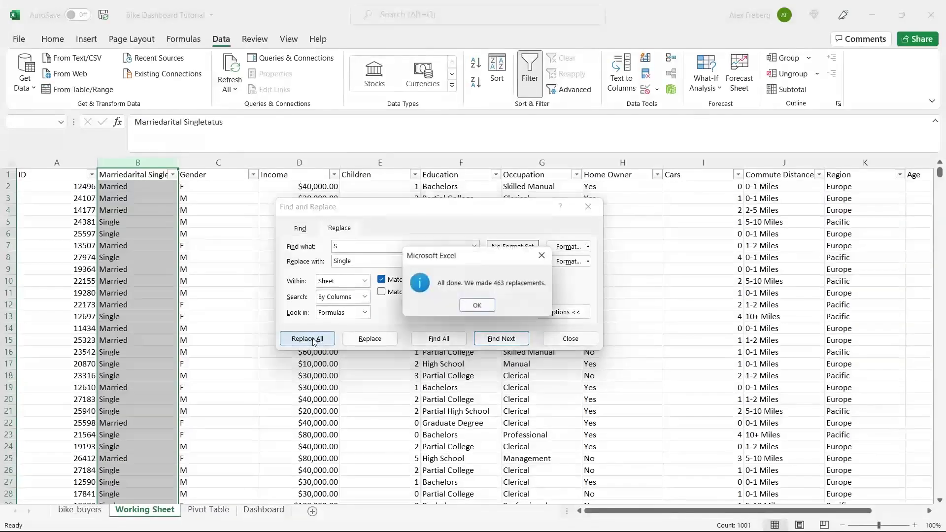
click(477, 305)
click(588, 207)
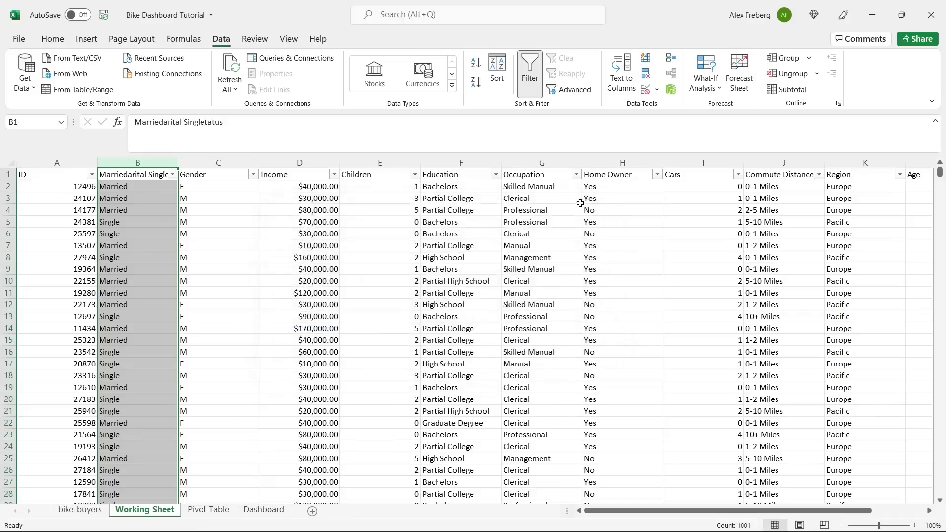
- Replace every M with Male in the Gender column, matching case
click(218, 163)
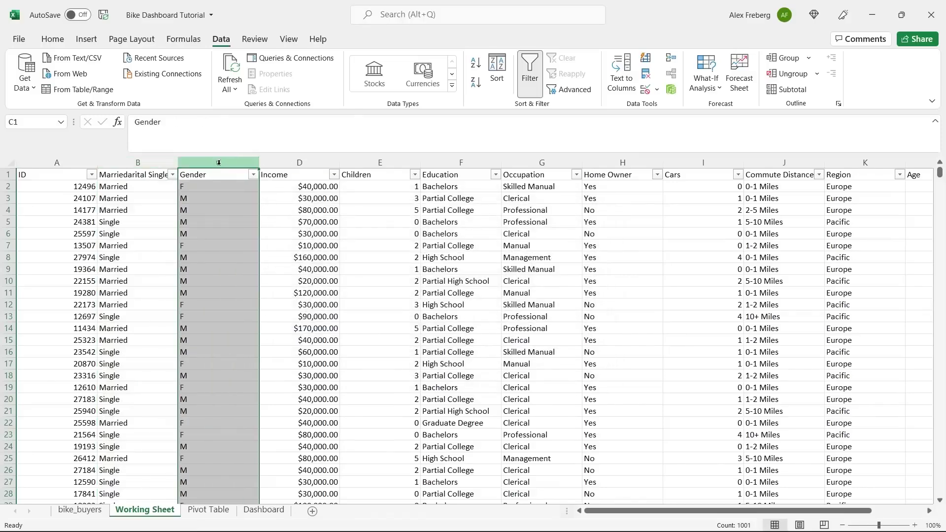
key(ctrl+h)
click(346, 259)
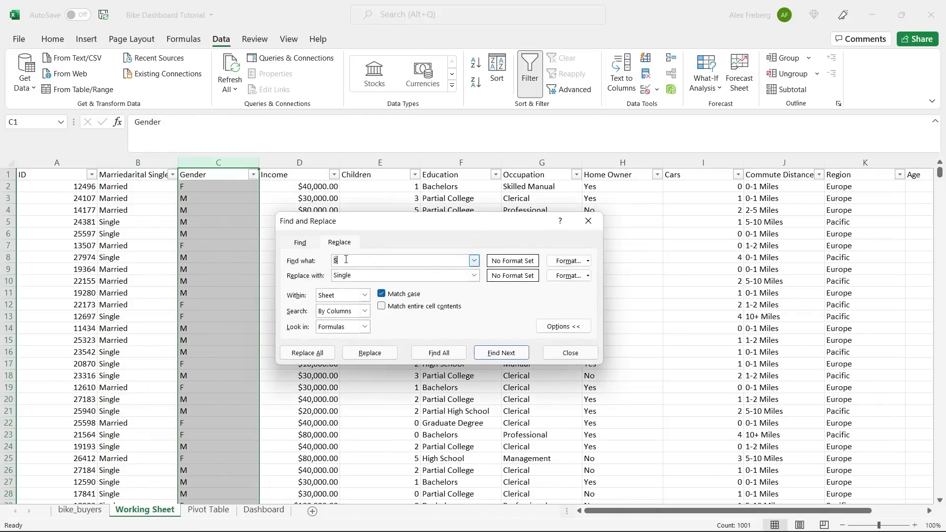
key(BackSpace)
text(M)
click(368, 274)
text(Male)
click(307, 353)
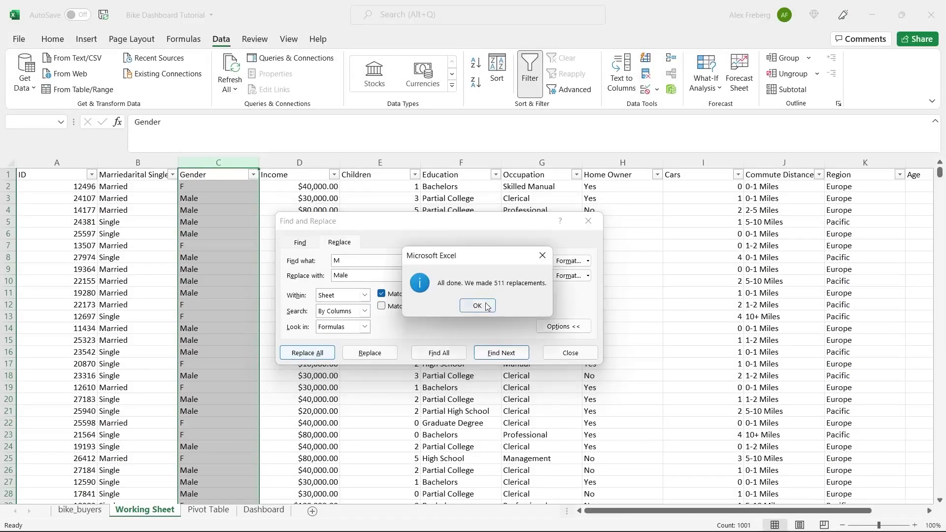
click(486, 307)
- Replace every F with Female in the Gender column and close the find-and-replace dialog
click(388, 259)
key(BackSpace)
text(F)
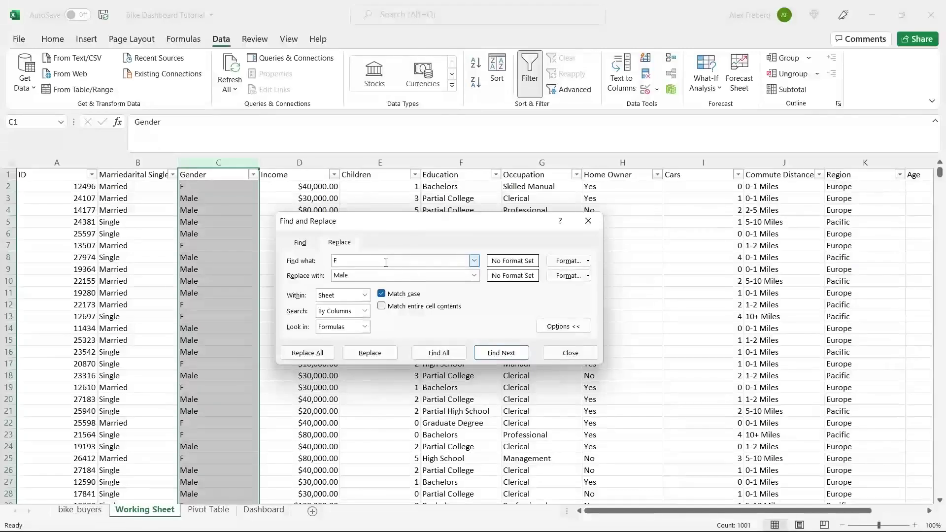
double_click(377, 274)
text(Fem)
click(307, 353)
click(485, 310)
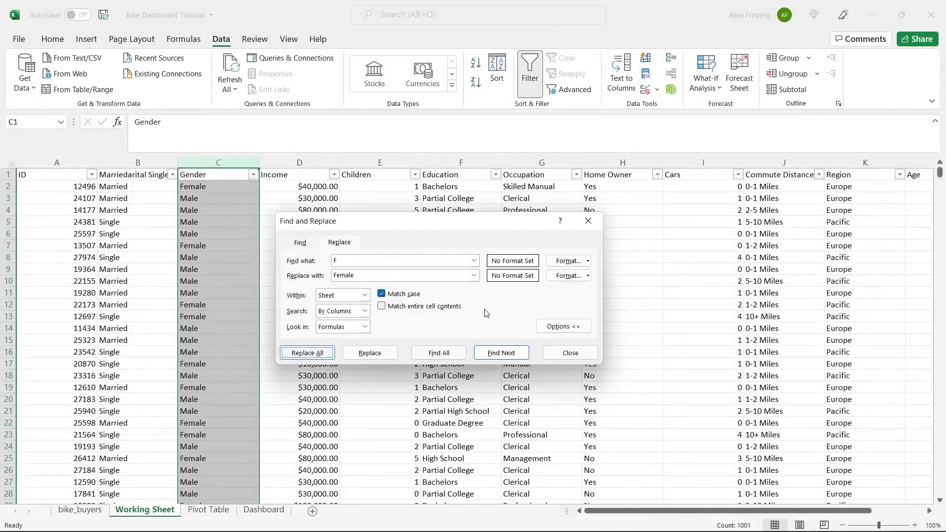
click(588, 220)
click(367, 253)
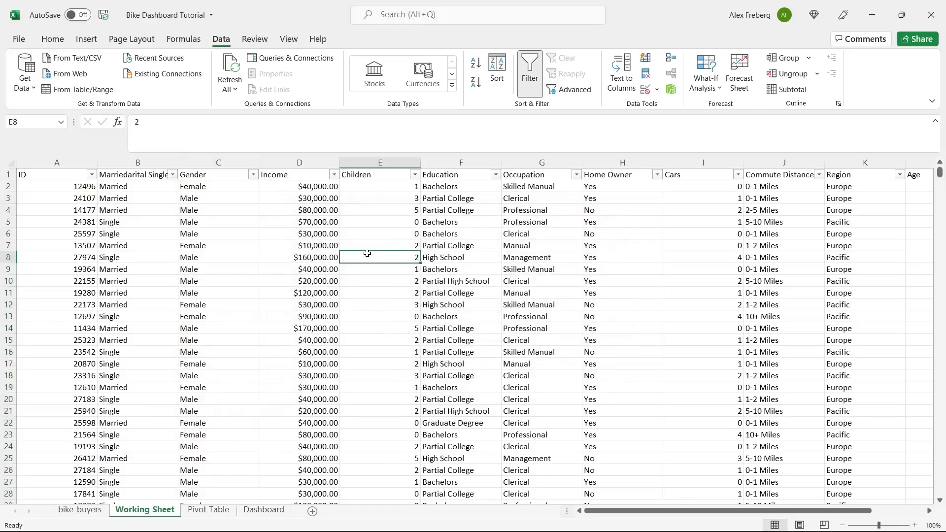
- Format the Income column as Currency with no decimal places
click(297, 159)
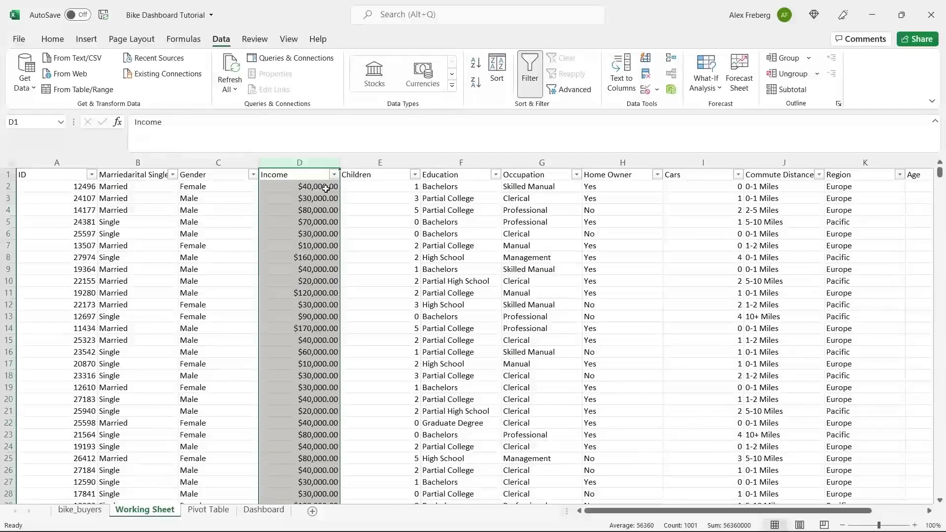
click(313, 197)
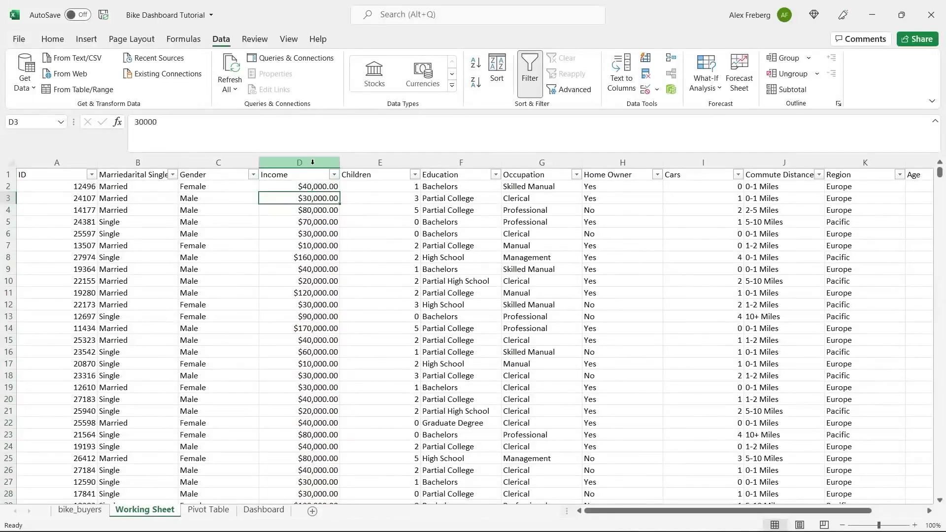
click(52, 39)
click(303, 163)
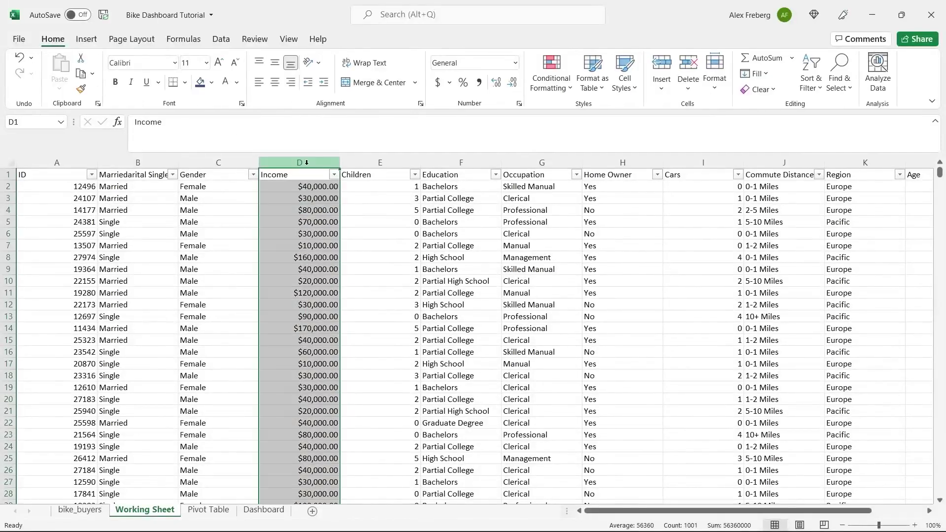
click(515, 62)
click(468, 144)
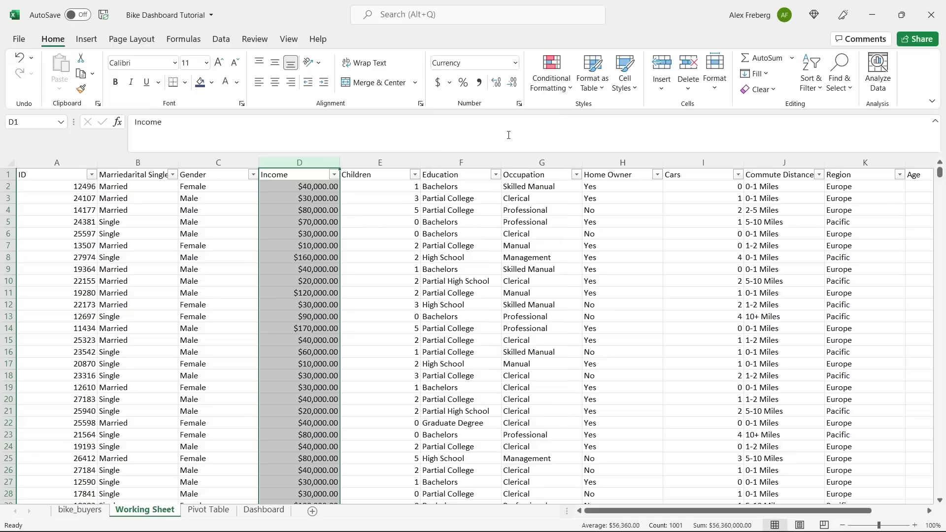
click(510, 84)
click(511, 84)
click(321, 192)
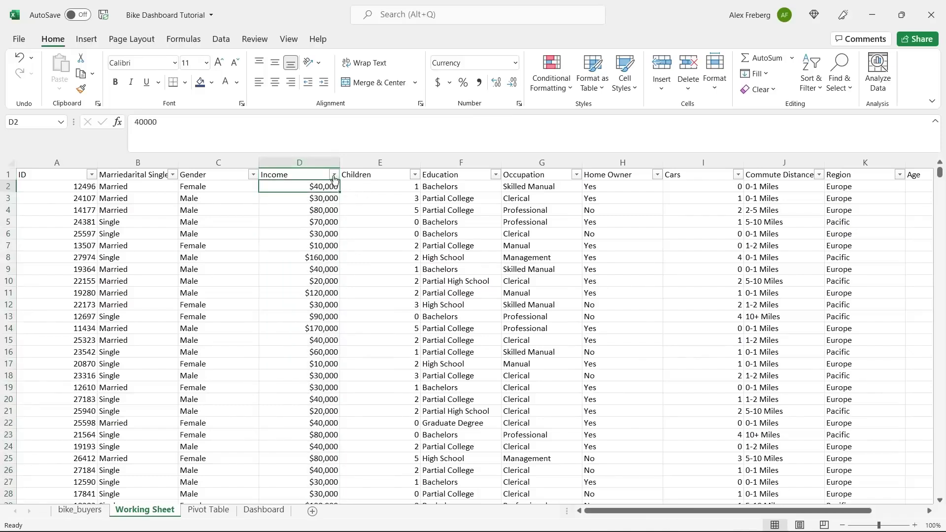
- Examine the filter values of the Income, Children, Education and Occupation columns for inconsistent entries
click(334, 175)
mouse_move(330, 333)
mouse_down()
mouse_move(329, 382)
mouse_move(336, 334)
mouse_up()
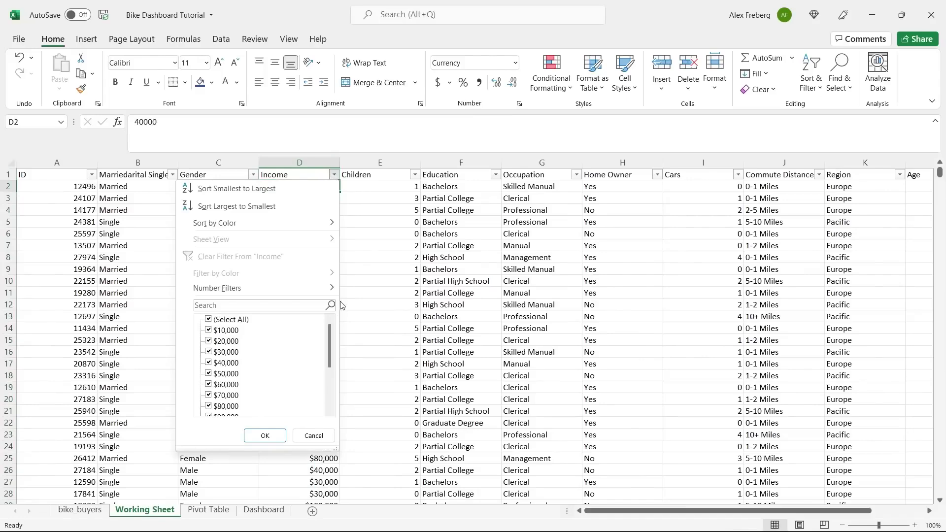
click(369, 249)
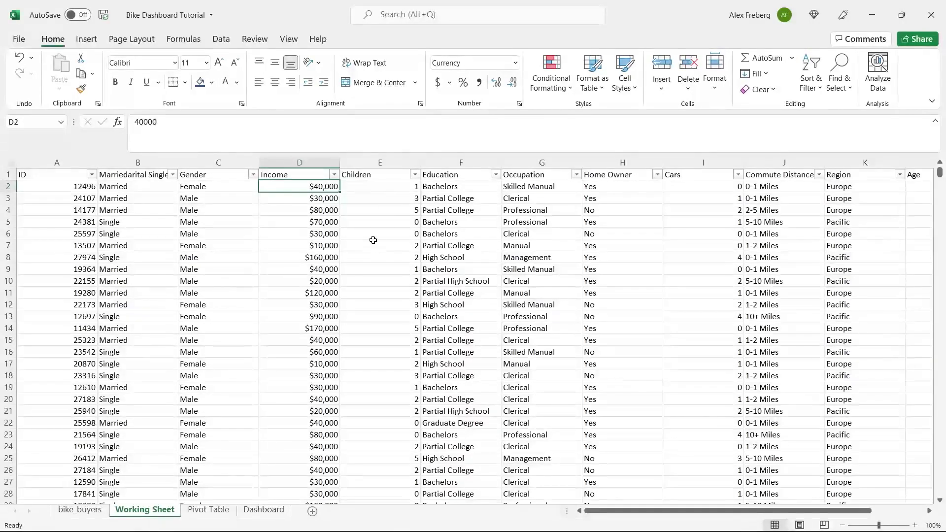
click(414, 175)
click(346, 436)
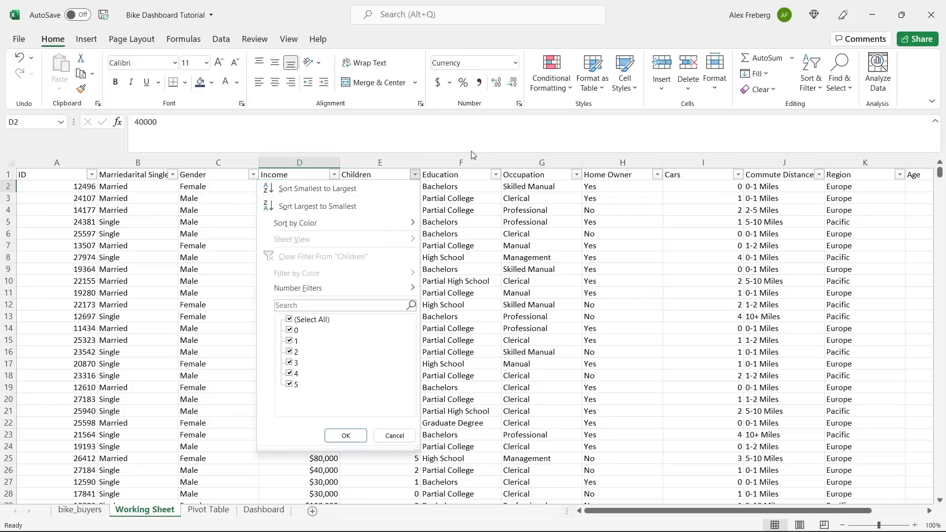
click(496, 175)
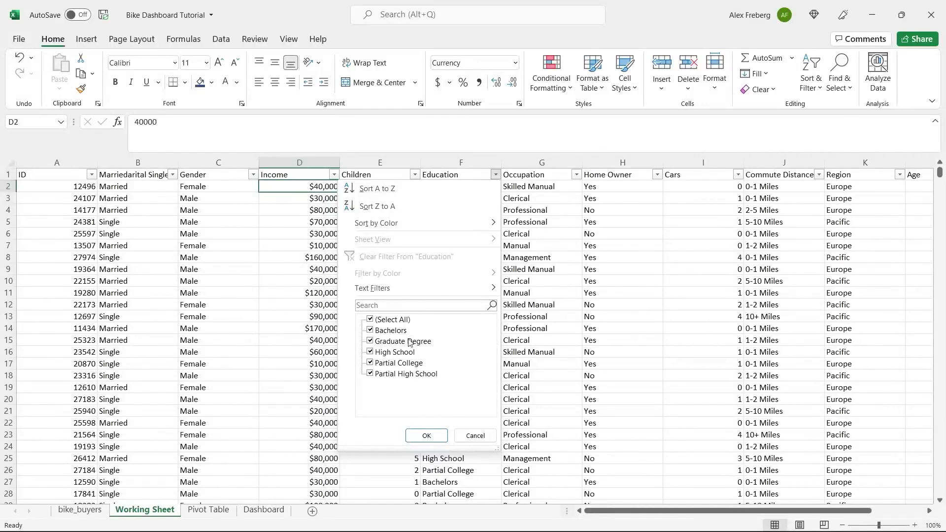
click(556, 247)
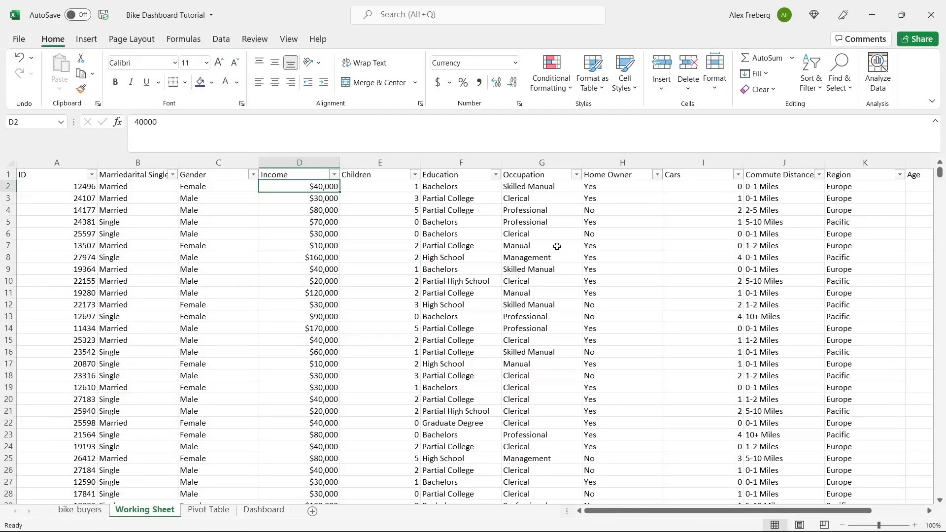
click(576, 175)
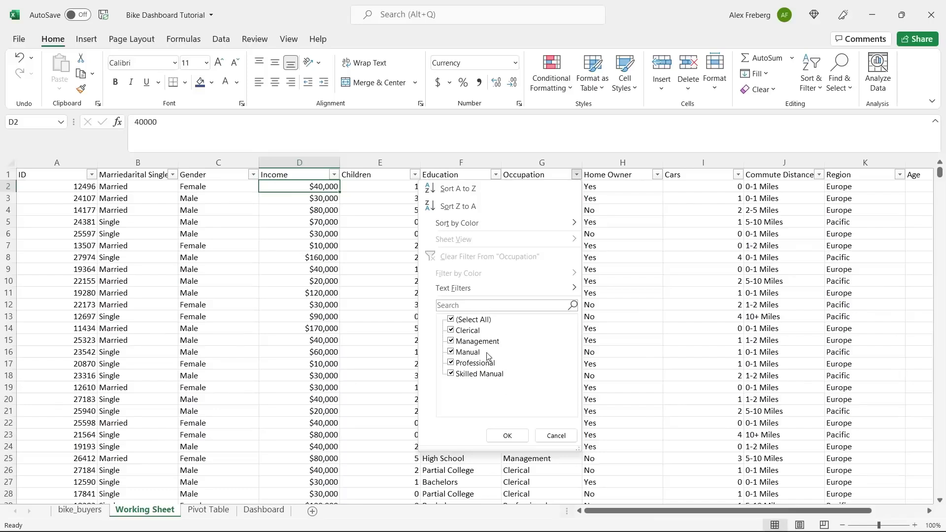
click(637, 215)
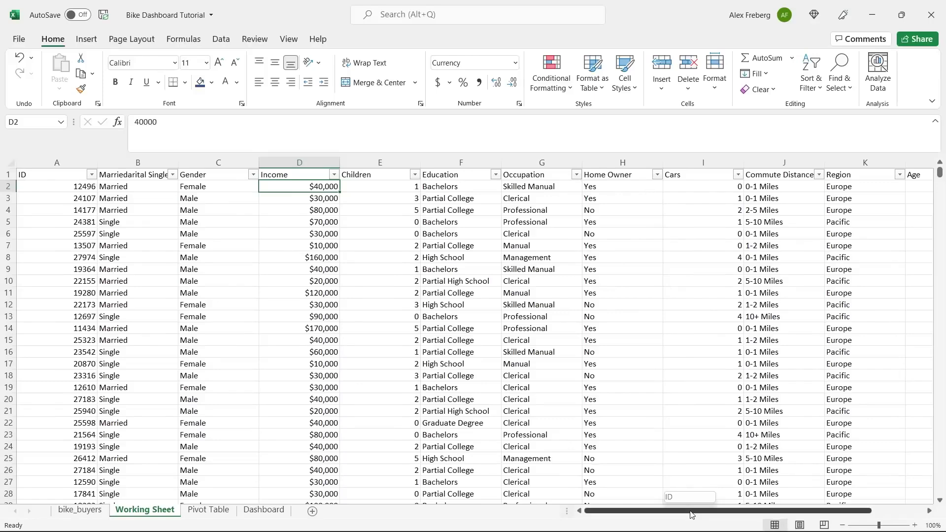
- Examine the filter values of the Home Owner, Cars and Commute Distance columns
scroll(495, 213, right, 2)
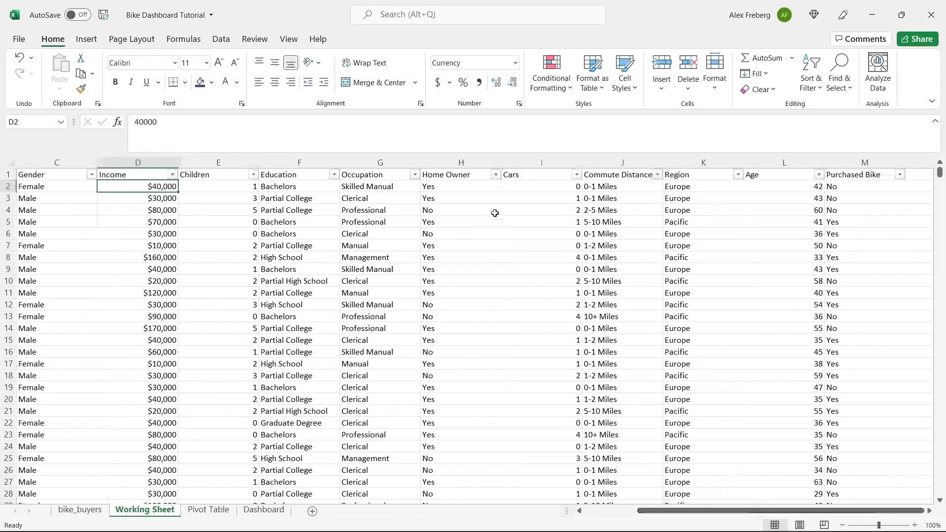
click(495, 175)
click(565, 226)
click(575, 175)
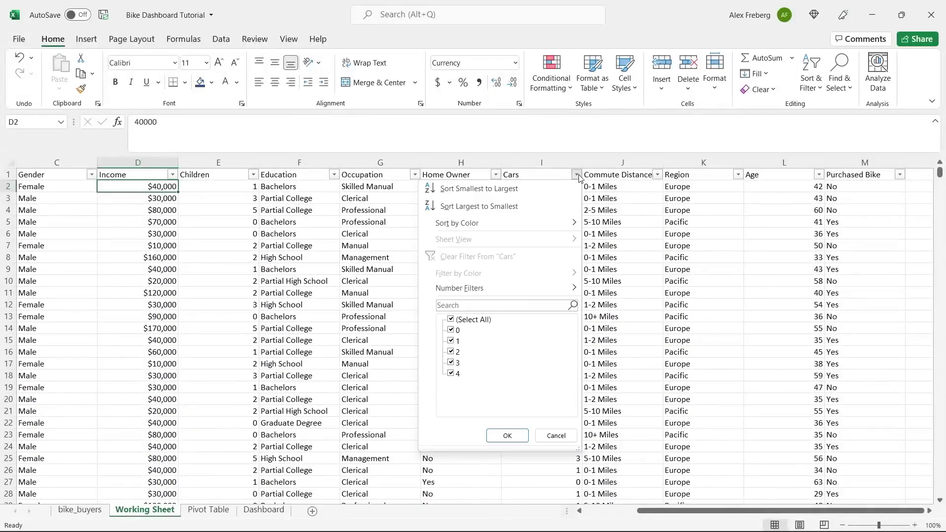
click(632, 222)
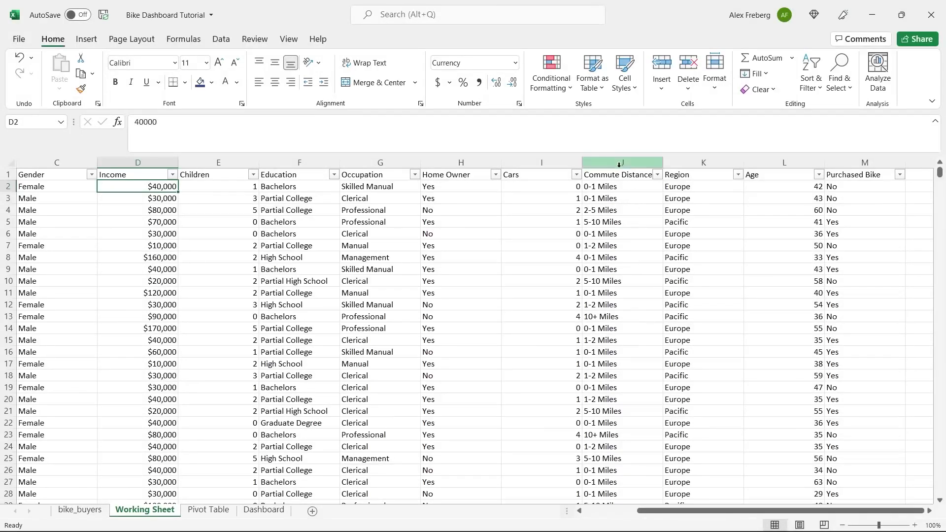
click(657, 174)
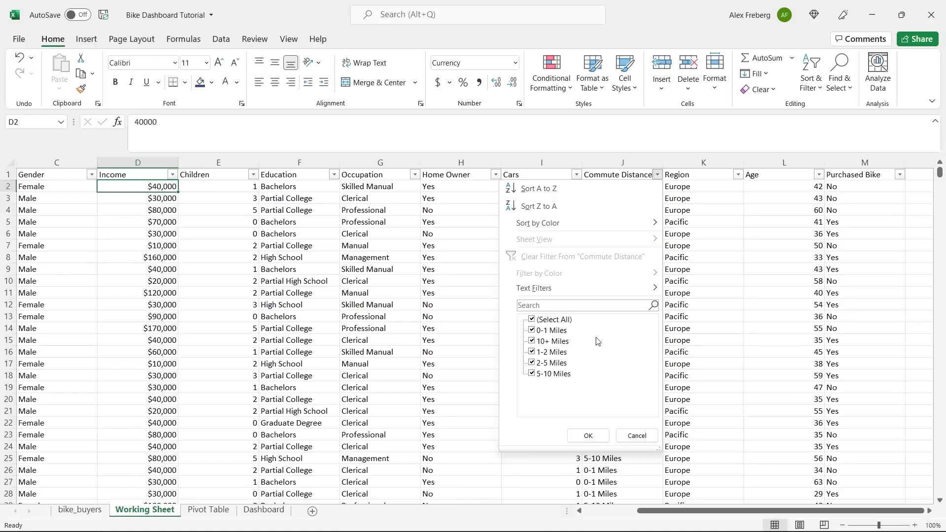
click(637, 436)
- Examine the filter values of the Region and Age columns, including the full range of ages
drag(759, 514, 759, 515)
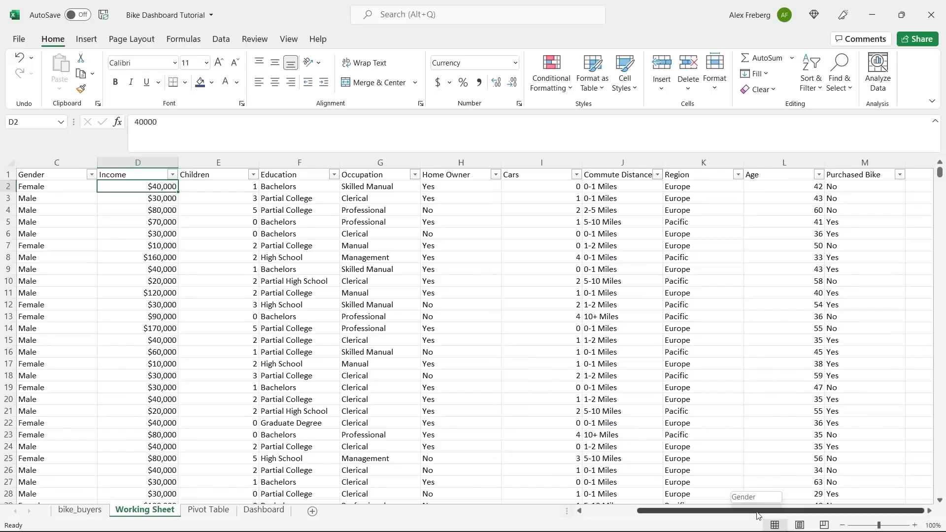
click(930, 511)
click(930, 512)
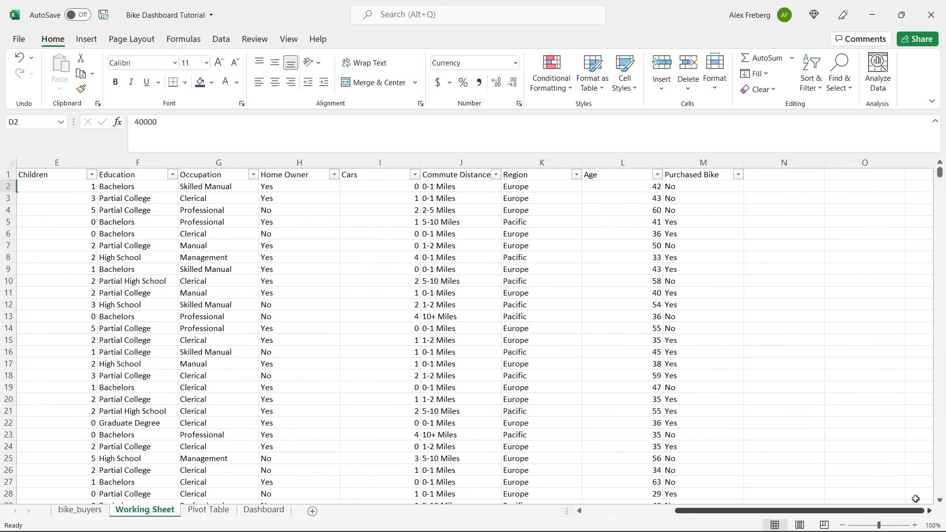
click(576, 175)
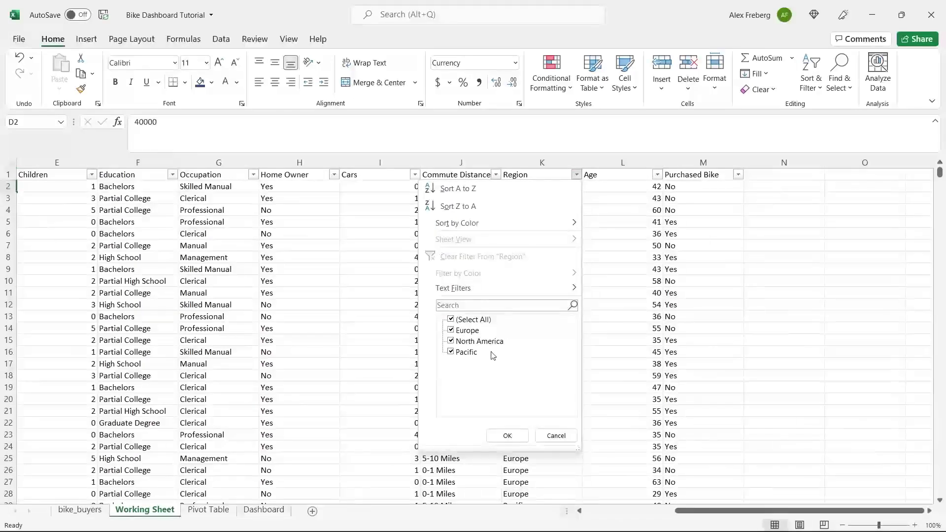
click(508, 435)
click(658, 175)
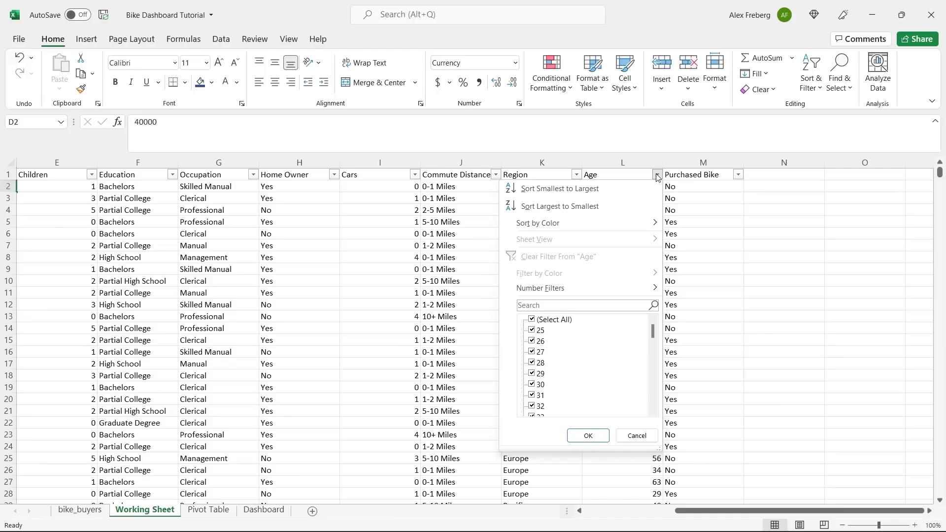
click(638, 435)
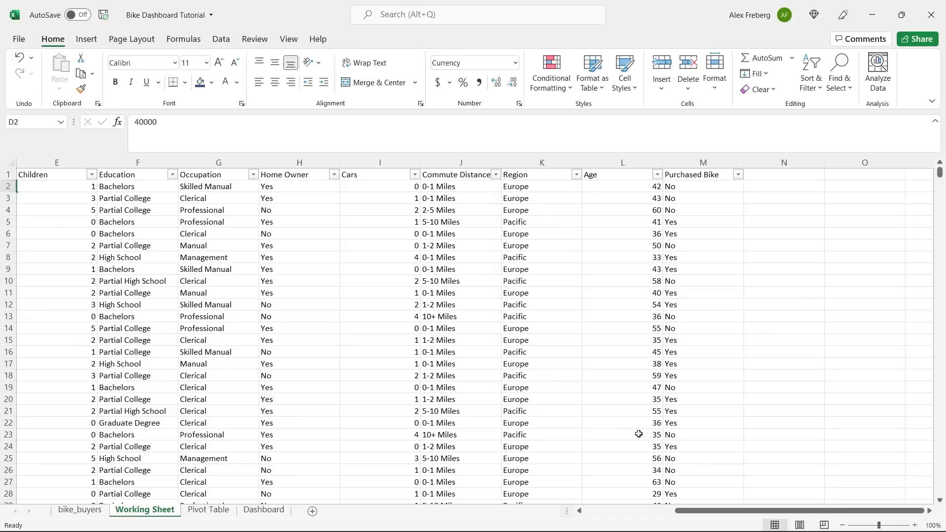
click(657, 174)
mouse_move(656, 338)
mouse_down()
mouse_move(656, 414)
mouse_move(655, 333)
mouse_up()
click(634, 436)
- Insert a new column before Purchased Bike and give it the header "Age Brackets"
right_click(696, 163)
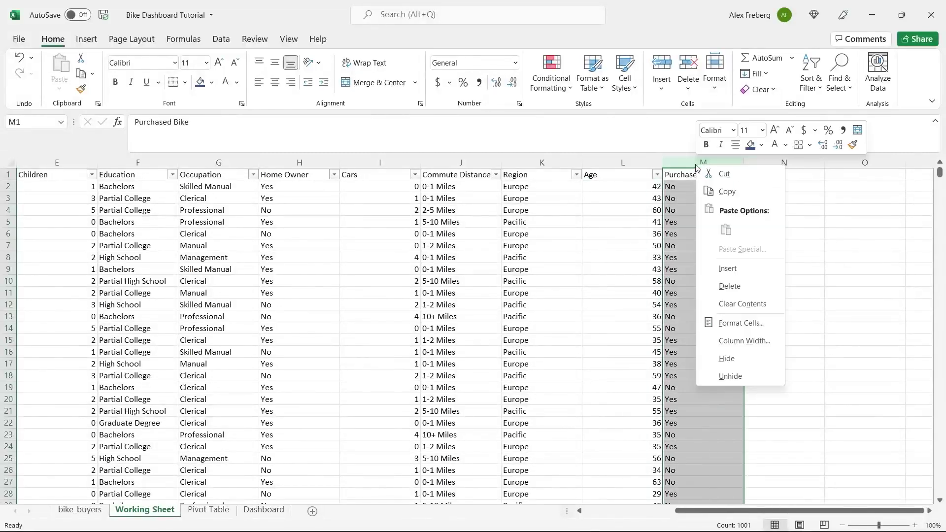
click(728, 268)
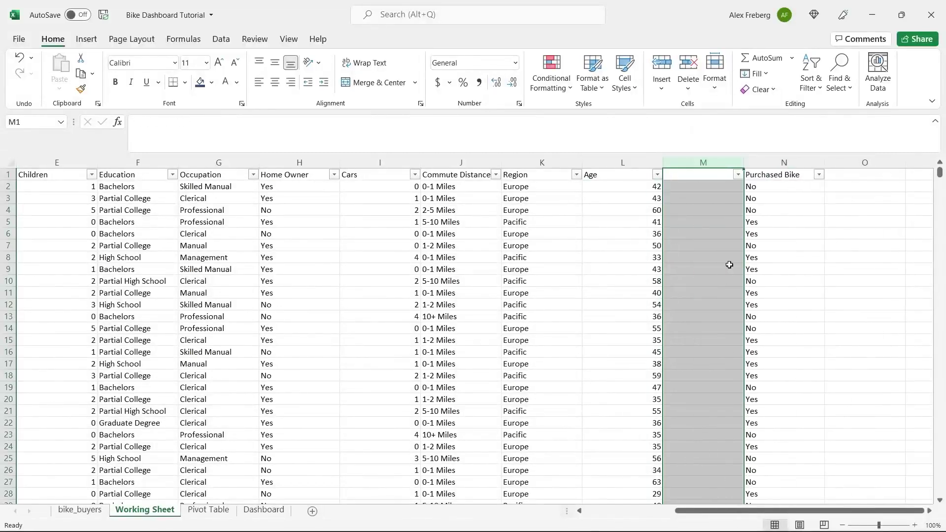
click(696, 175)
text(Age Brackets)
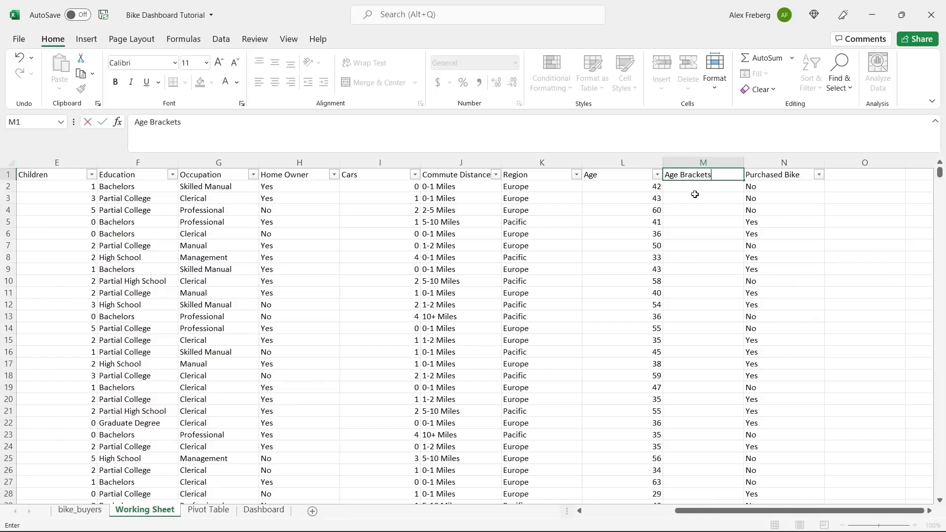
- Start an IF formula in the first Age Brackets cell, M2, with the condition L2>31
click(699, 188)
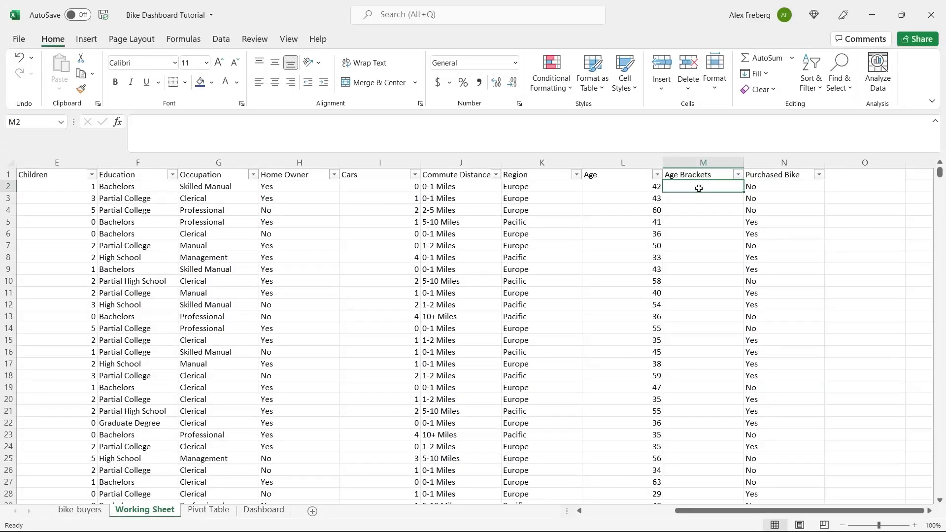
click(690, 129)
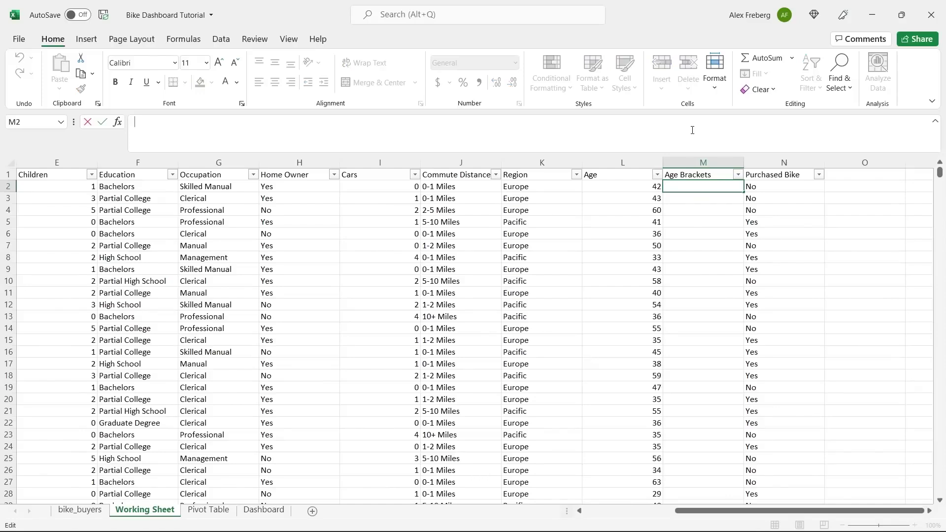
text(=)
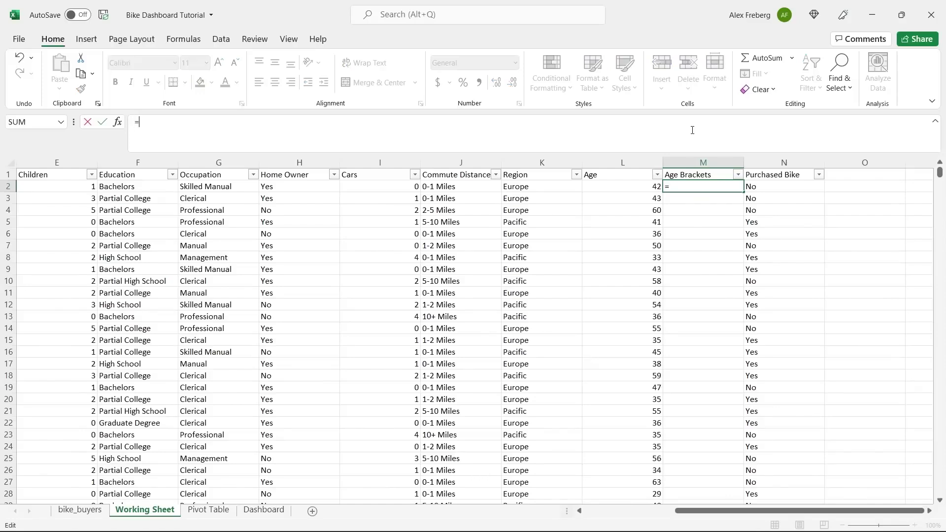
text(IF)
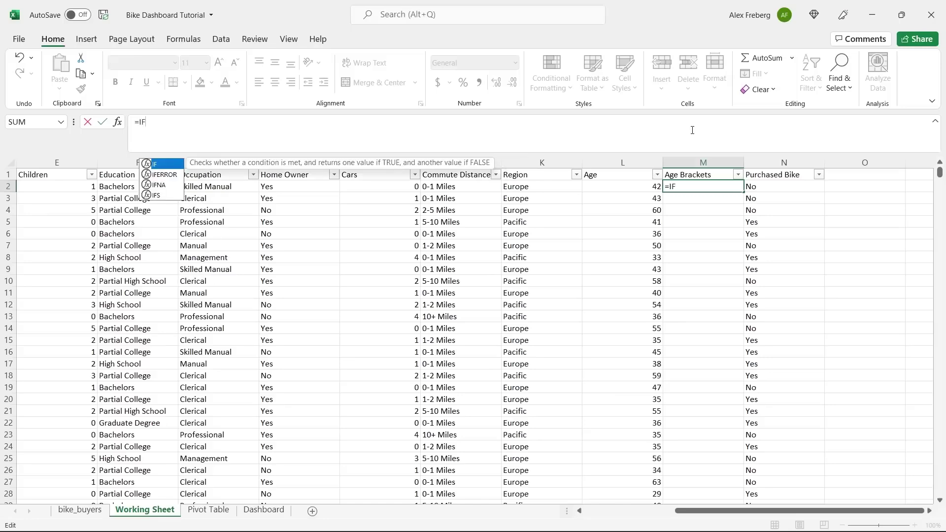
text(()
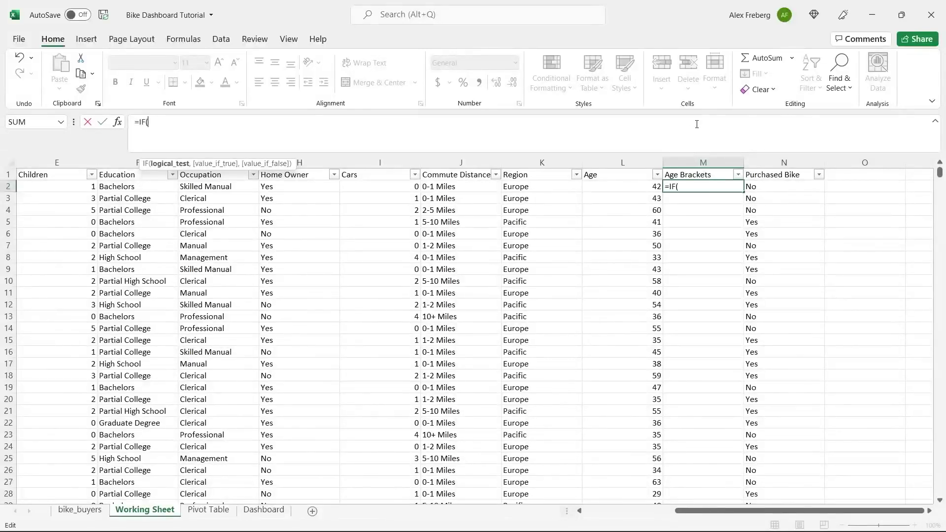
click(629, 186)
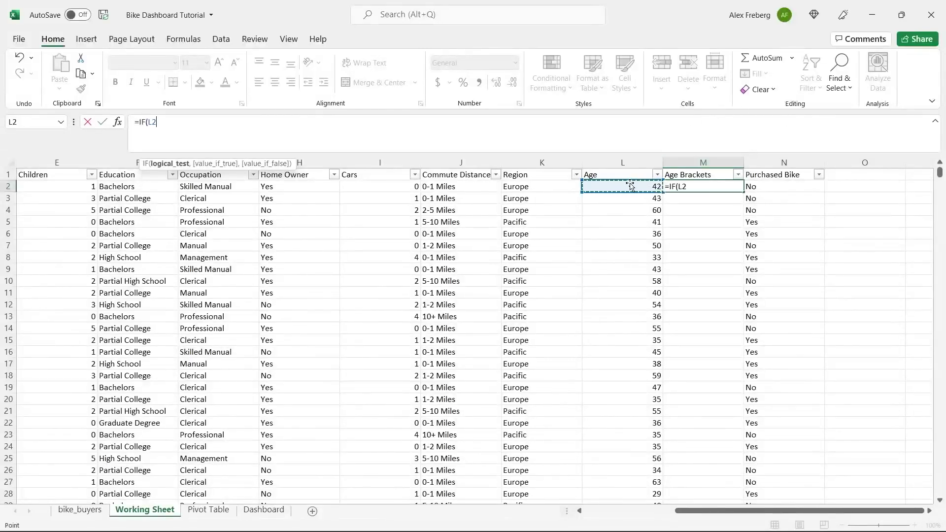
click(557, 124)
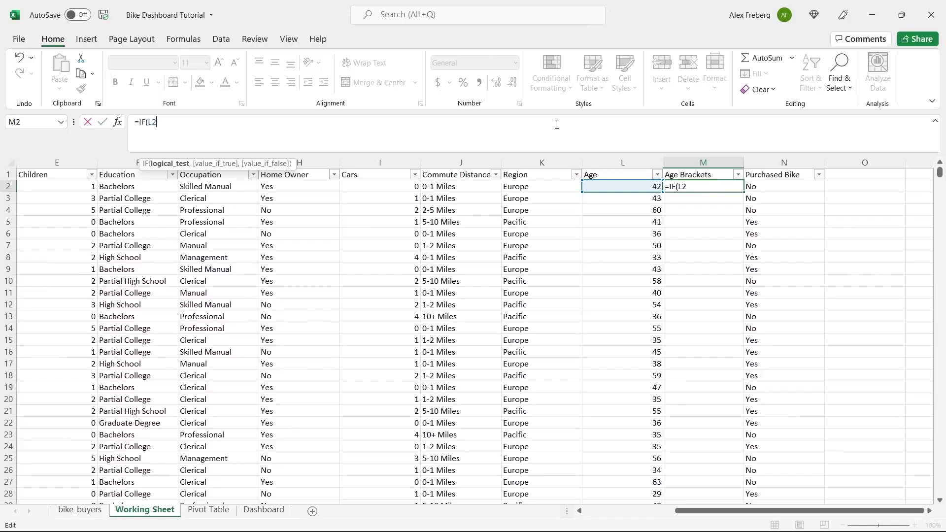
text(>31,)
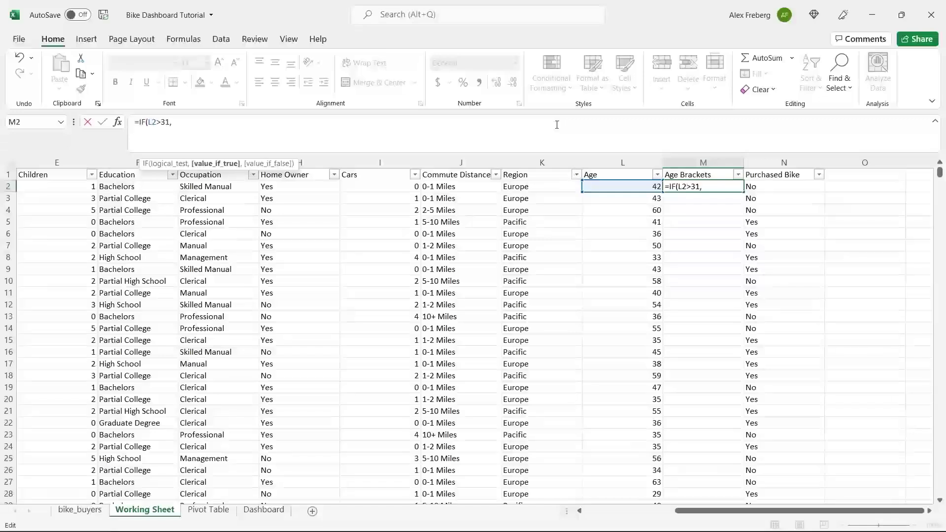
- Complete the M2 formula so it returns "Adolescent" when true and "Invalid" when false
text(Adolexcent)
key(BackSpace)
key(BackSpace)
key(BackSpace)
key(BackSpace)
key(BackSpace)
text(scent")
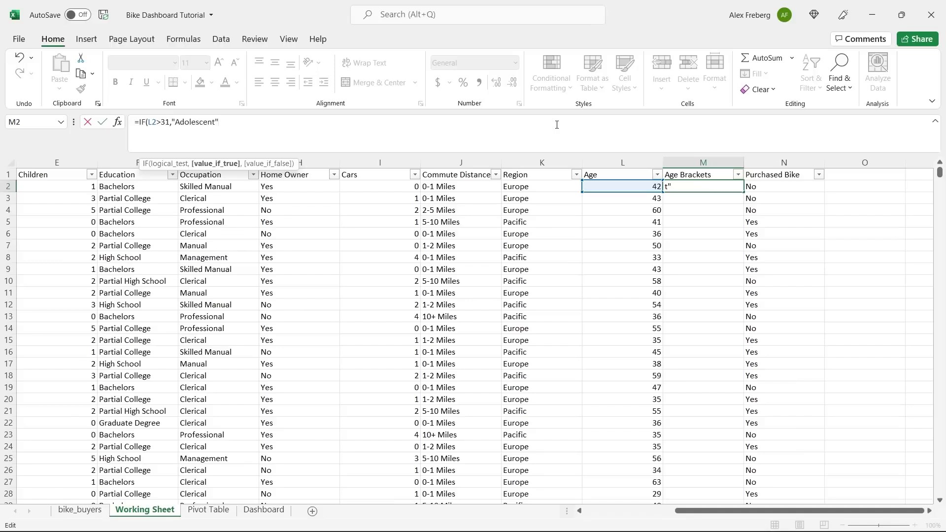
text(,"Invl)
key(BackSpace)
text(alid")
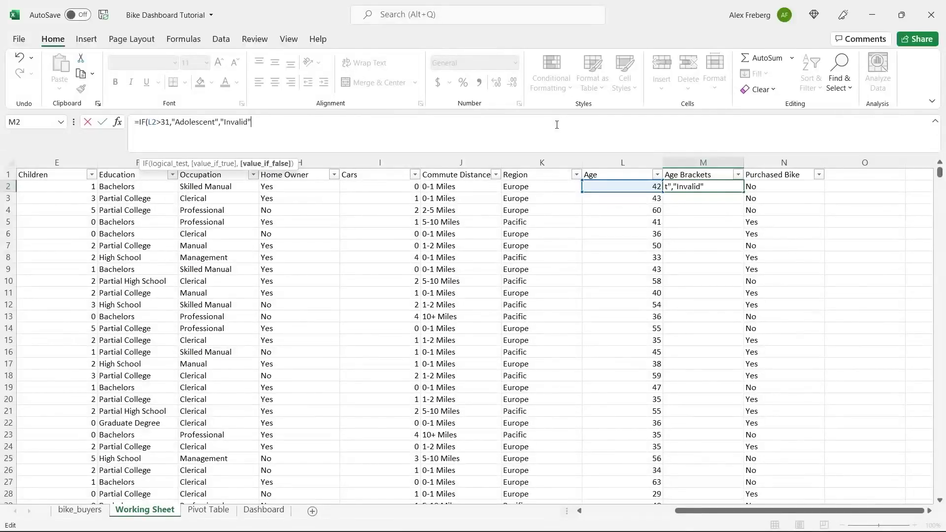
text())
key(Return)
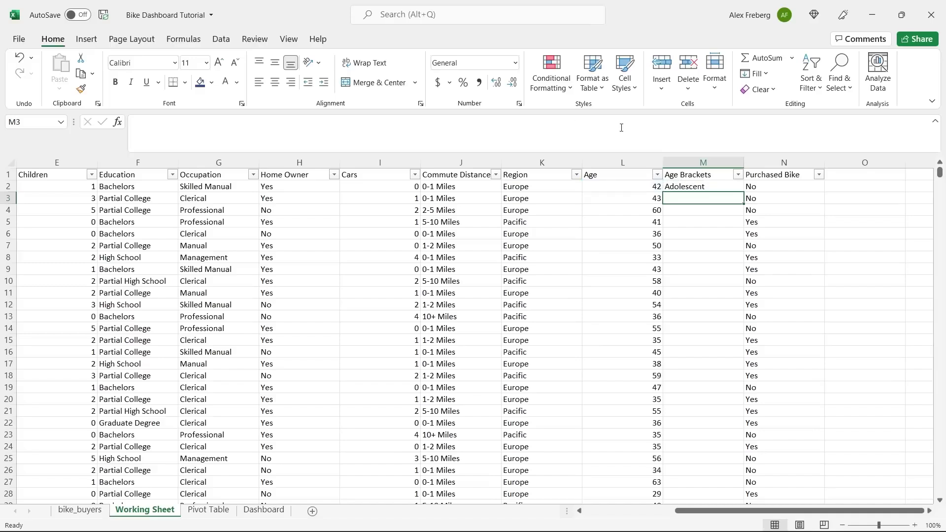
- Fill the M2 formula down the entire Age Brackets column
click(739, 187)
double_click(743, 192)
click(673, 217)
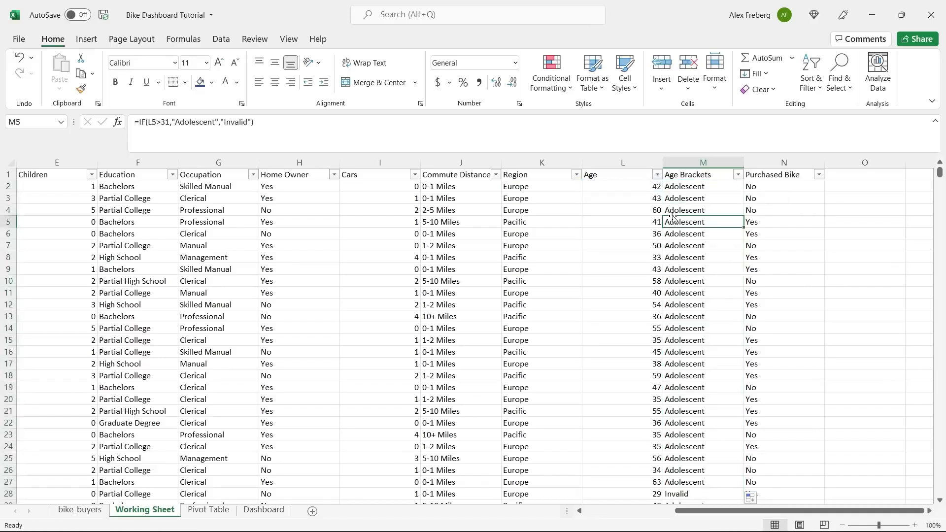
- Change the condition in the M2 formula to L2<31 and refill the Age Brackets column with it
click(641, 187)
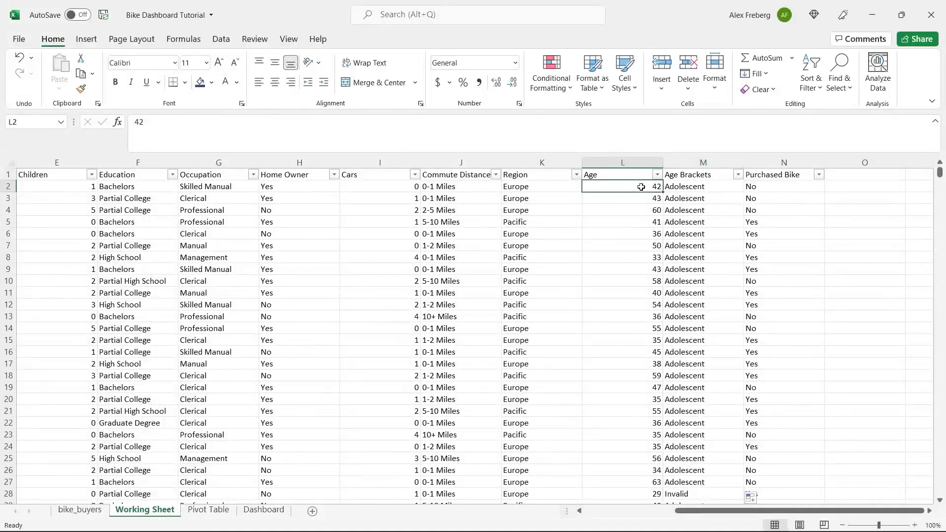
click(686, 186)
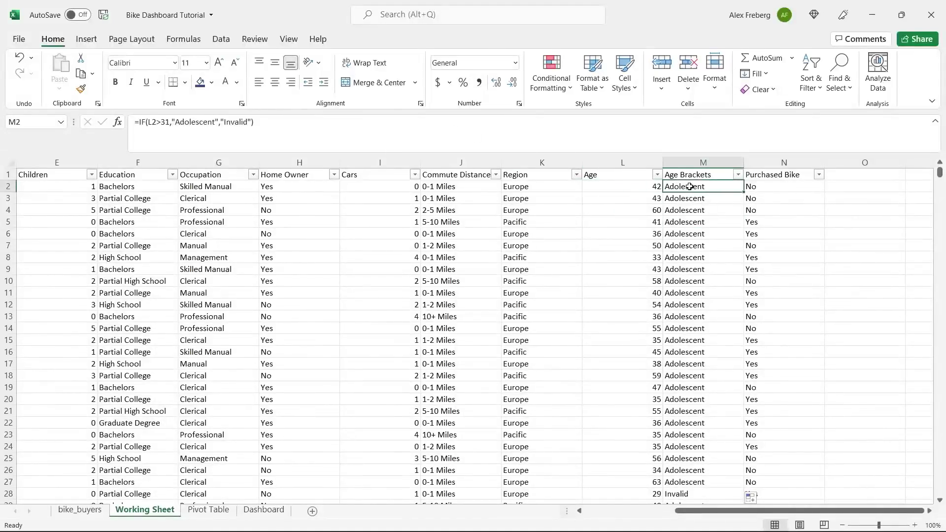
click(186, 142)
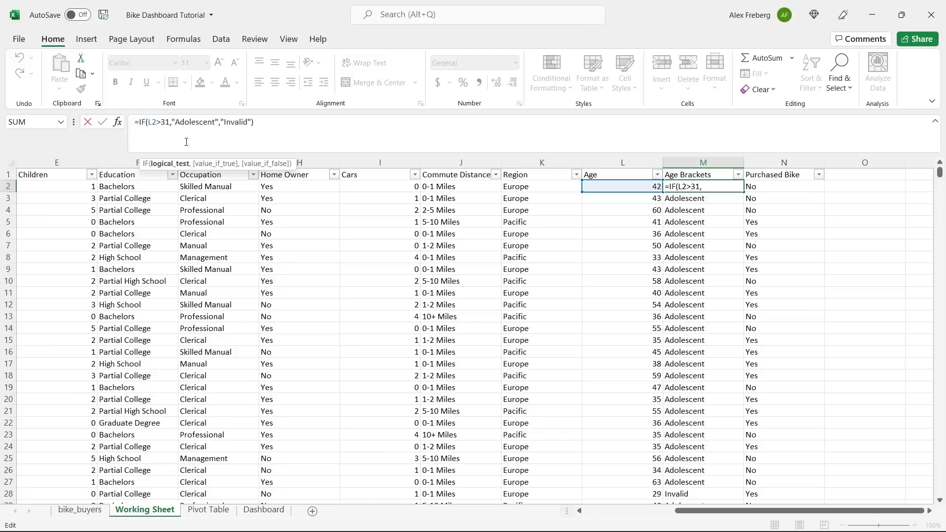
key(BackSpace)
text(<)
key(Return)
click(722, 187)
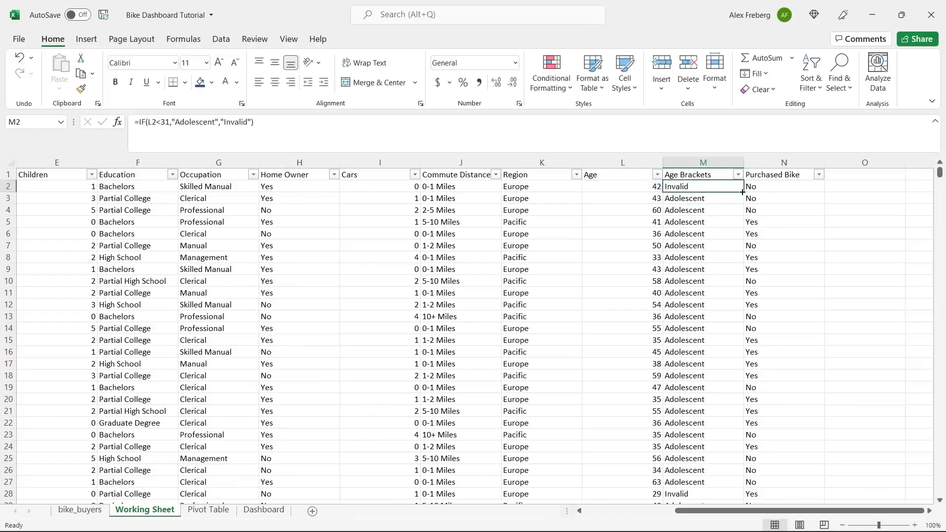
double_click(742, 192)
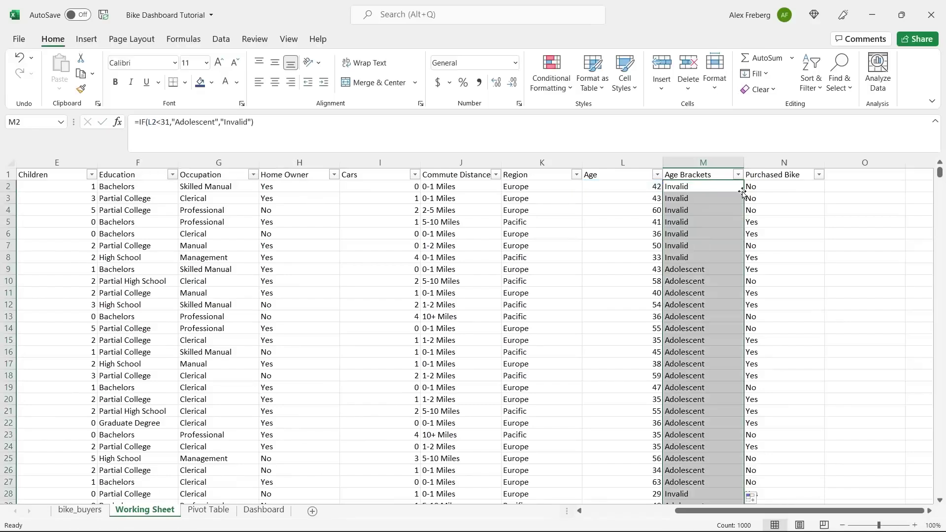
- Examine the Age Brackets results against the ages around 31 and look at the column's filter values
click(695, 316)
scroll(695, 316, down, 4)
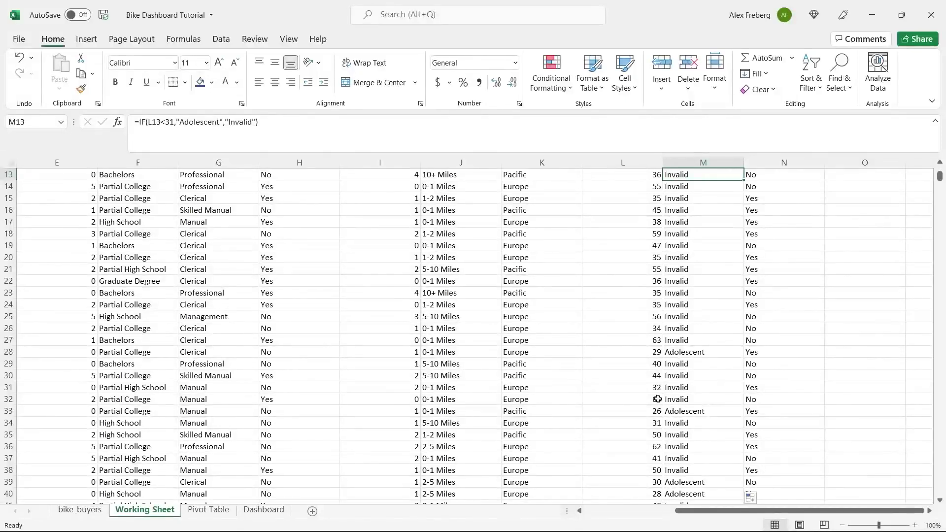
click(651, 422)
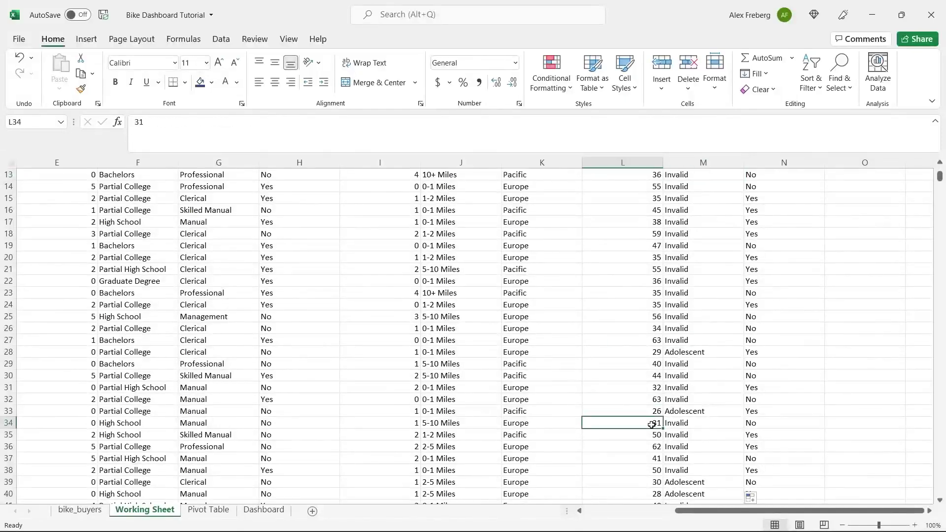
click(682, 423)
click(674, 412)
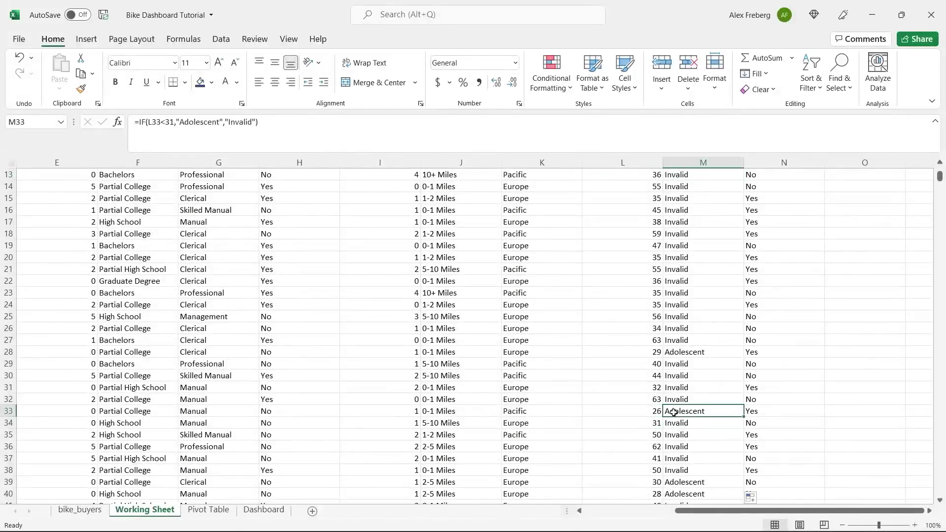
click(705, 353)
scroll(730, 226, up, 4)
click(749, 175)
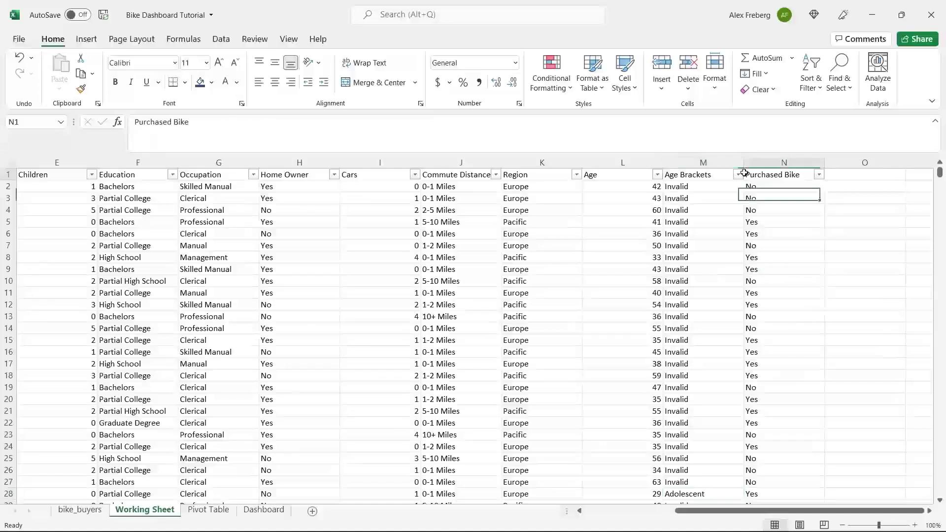
click(738, 174)
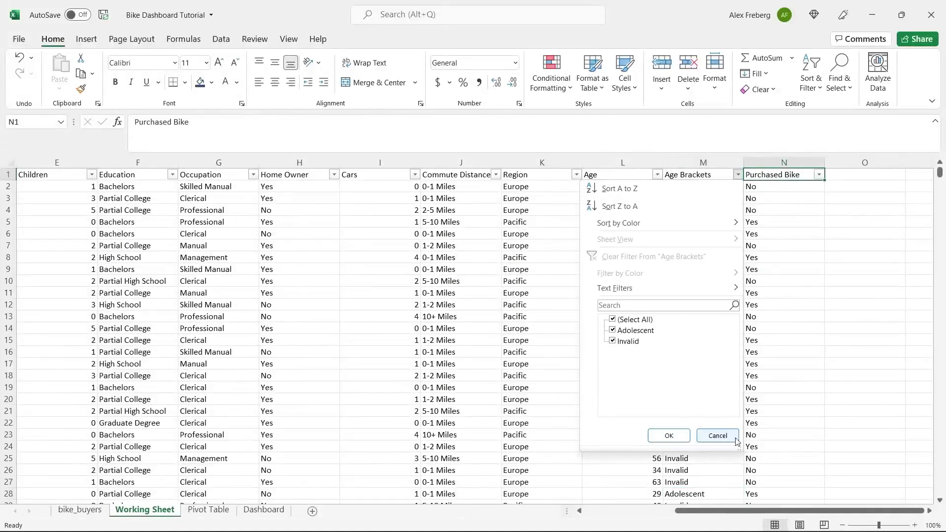
click(718, 436)
- Begin wrapping the existing formula in M2 in an outer IF function, leaving space before the inner IF
click(688, 186)
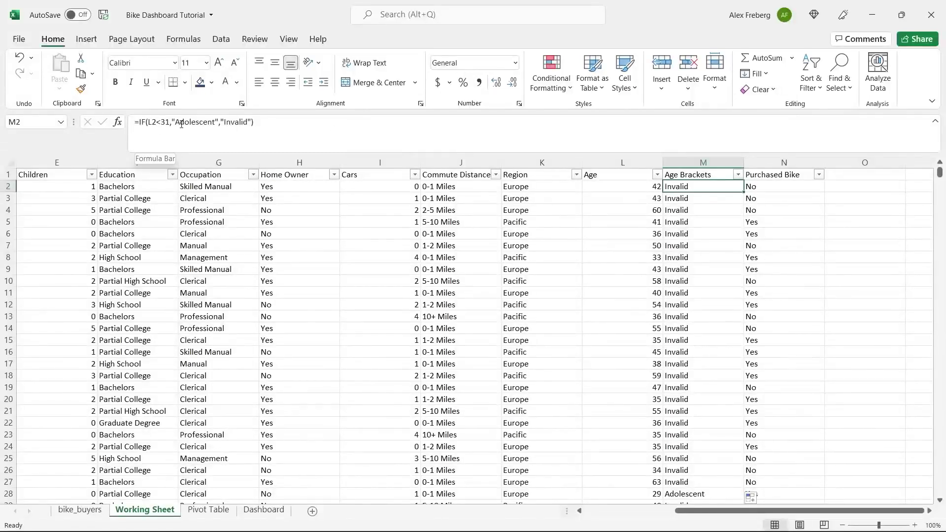
double_click(233, 126)
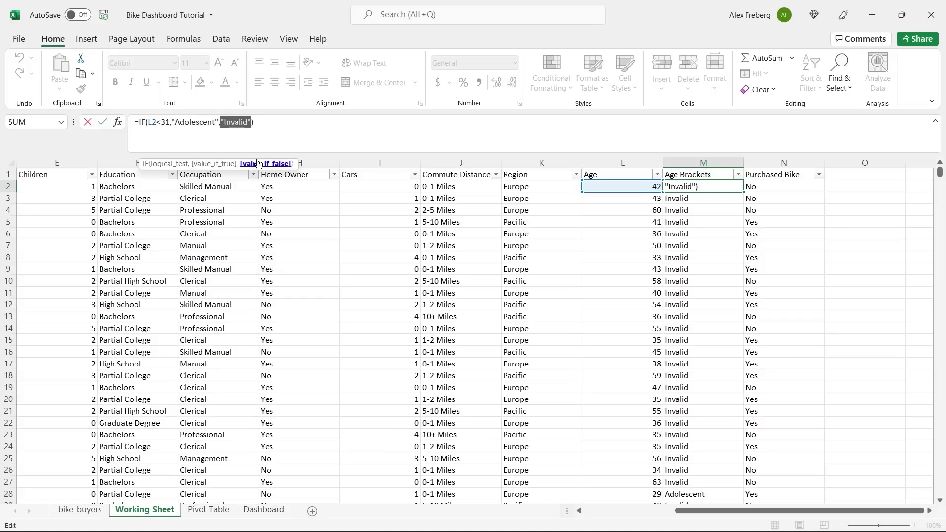
click(260, 131)
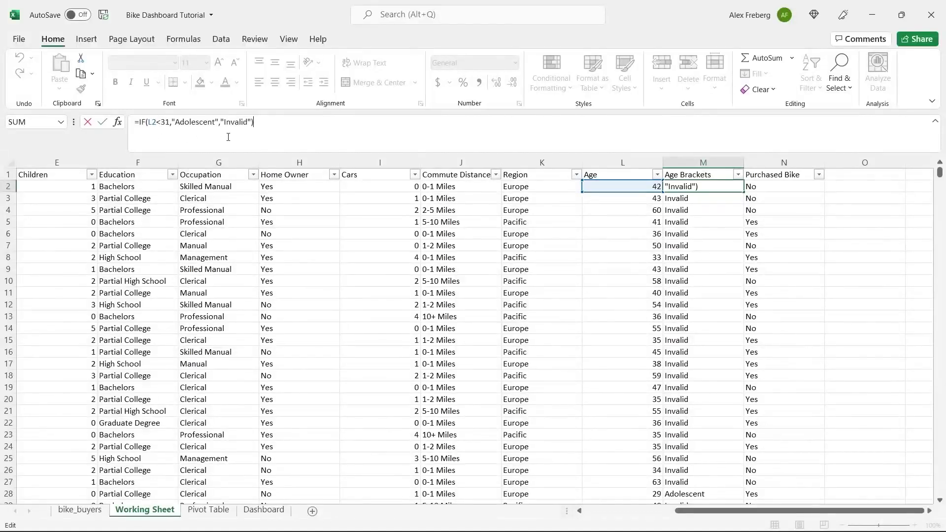
double_click(236, 123)
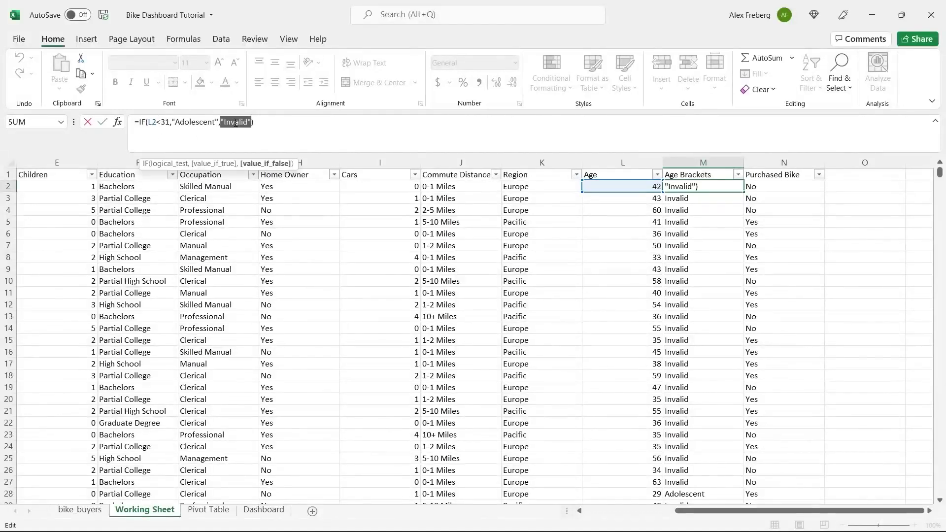
click(255, 125)
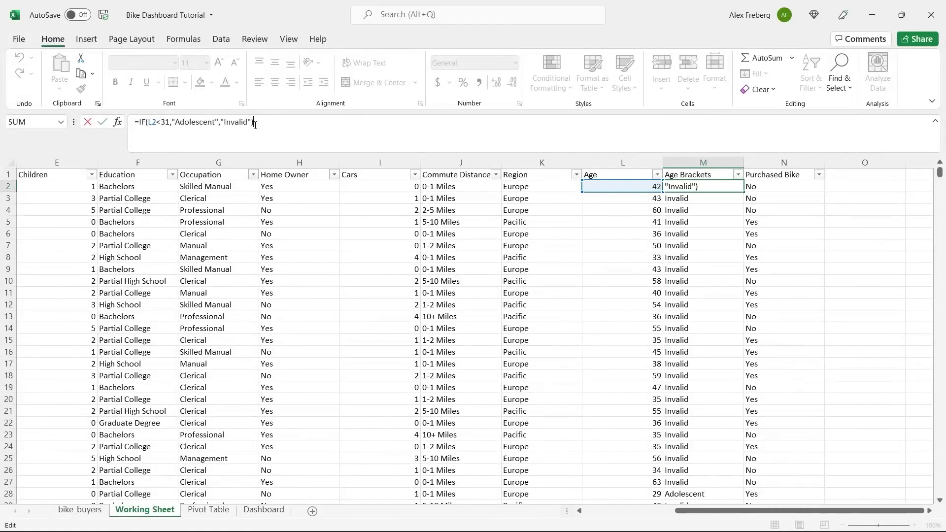
click(140, 122)
text(IF()
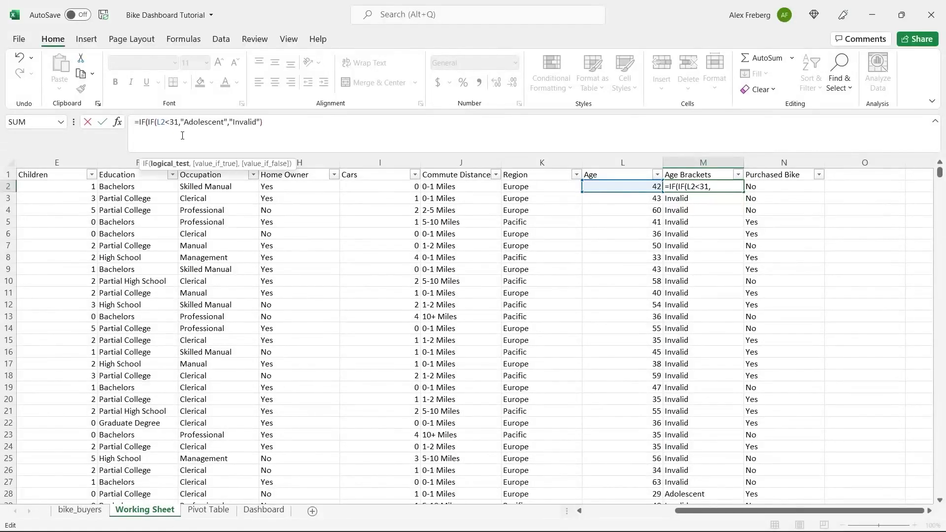
text(()
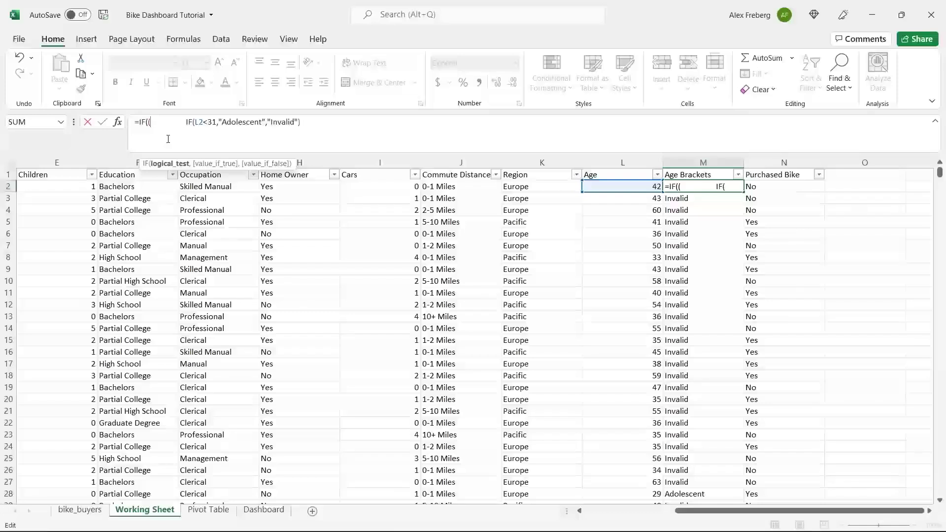
- Remove the unfinished outer IF opening and the extra spaces before the inner IF in the M2 formula
key(BackSpace)
key(BackSpace)
key(BackSpace)
key(BackSpace)
key(BackSpace)
key(BackSpace)
key(BackSpace)
key(BackSpace)
key(BackSpace)
key(BackSpace)
key(BackSpace)
key(BackSpace)
key(BackSpace)
key(BackSpace)
key(BackSpace)
key(BackSpace)
key(BackSpace)
key(BackSpace)
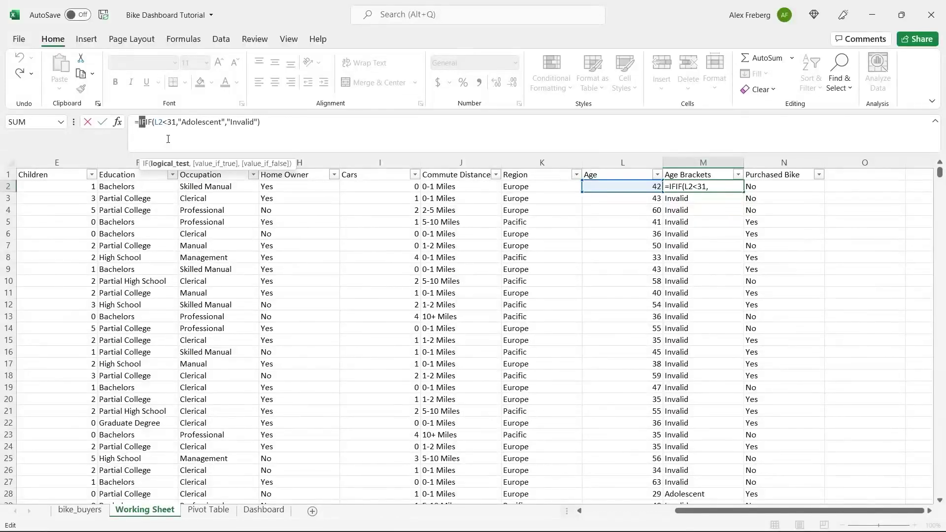
key(ctrl+z)
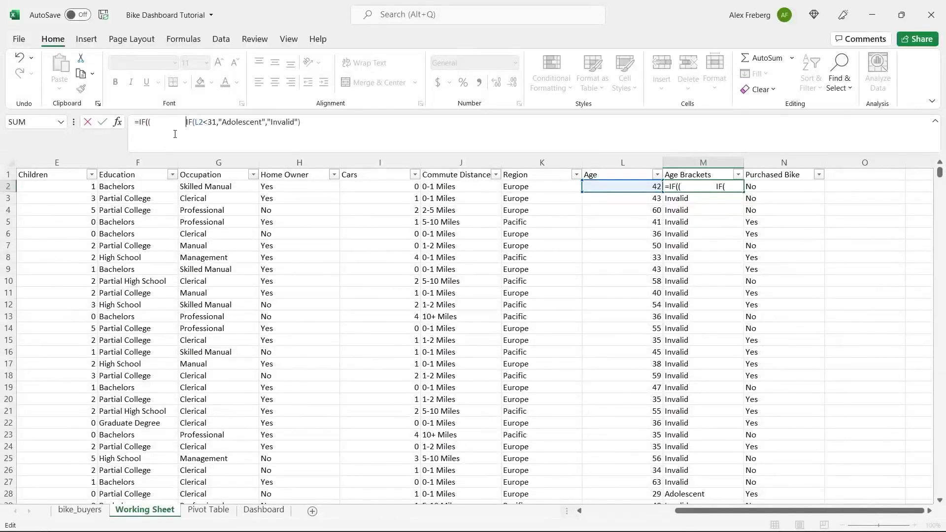
key(ctrl+z)
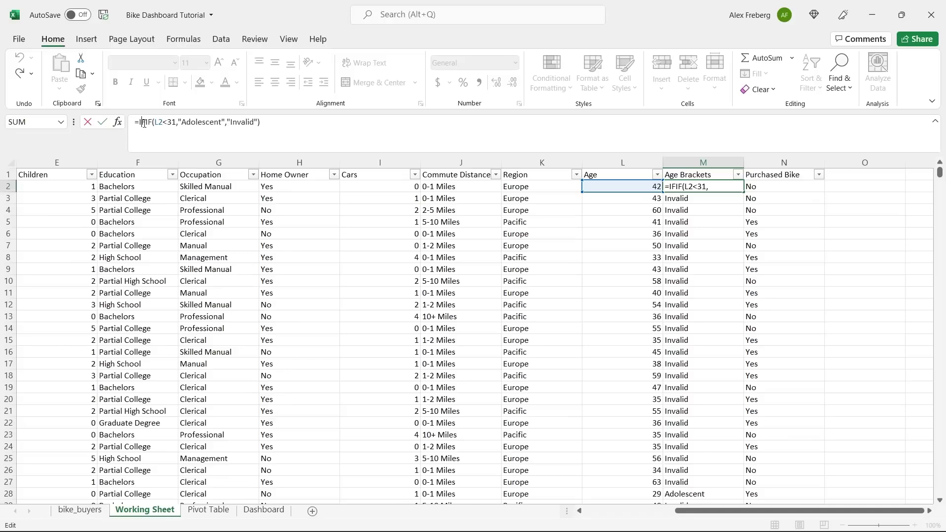
key(Right)
key(Right)
key(BackSpace)
key(BackSpace)
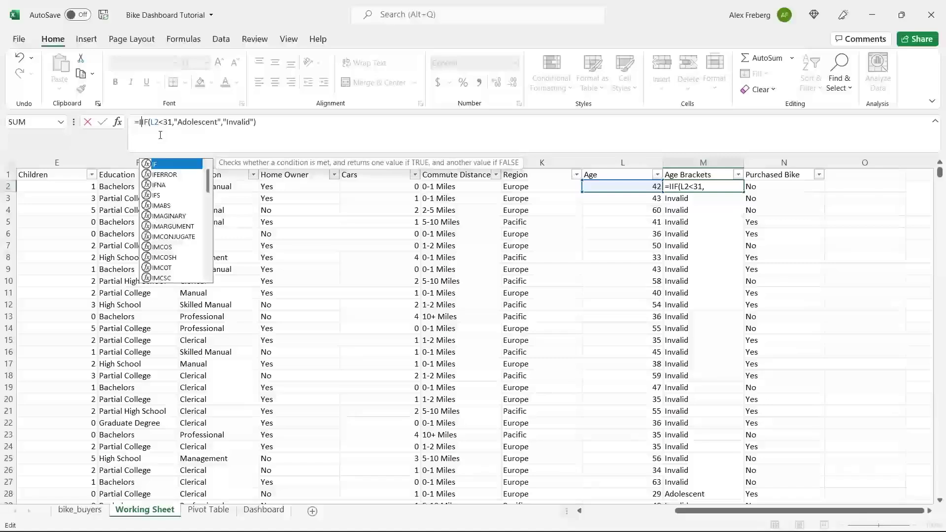
- Wrap the M2 formula in an outer IF that returns "Middle Age" when L2>=31, with the existing IF as its false value
text(IF()
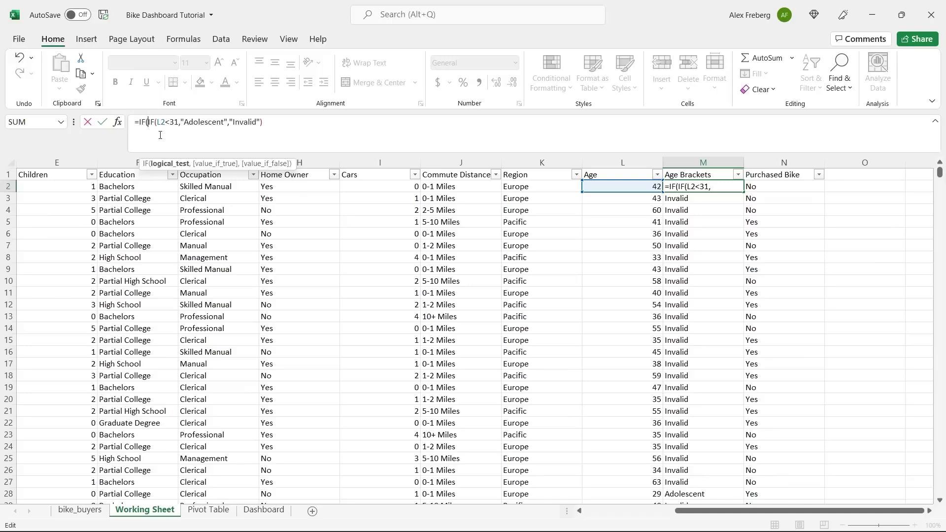
click(623, 186)
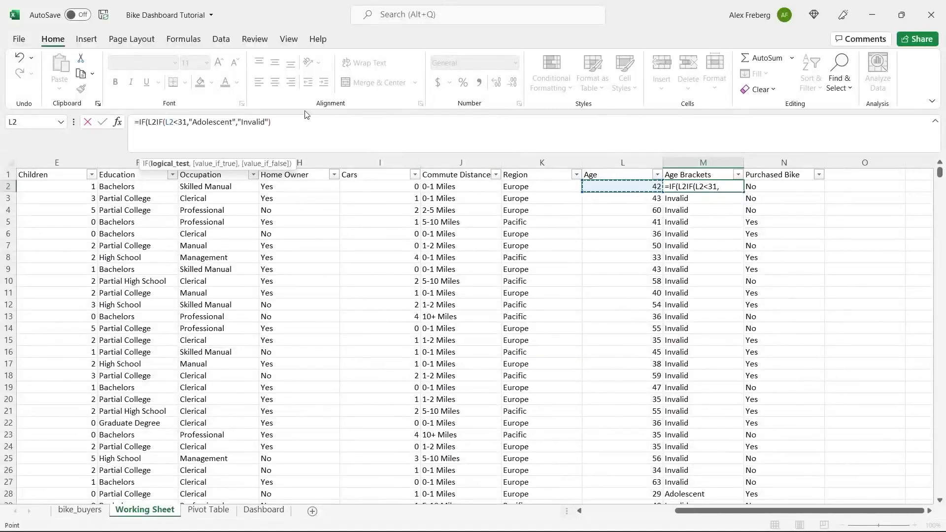
text(>=)
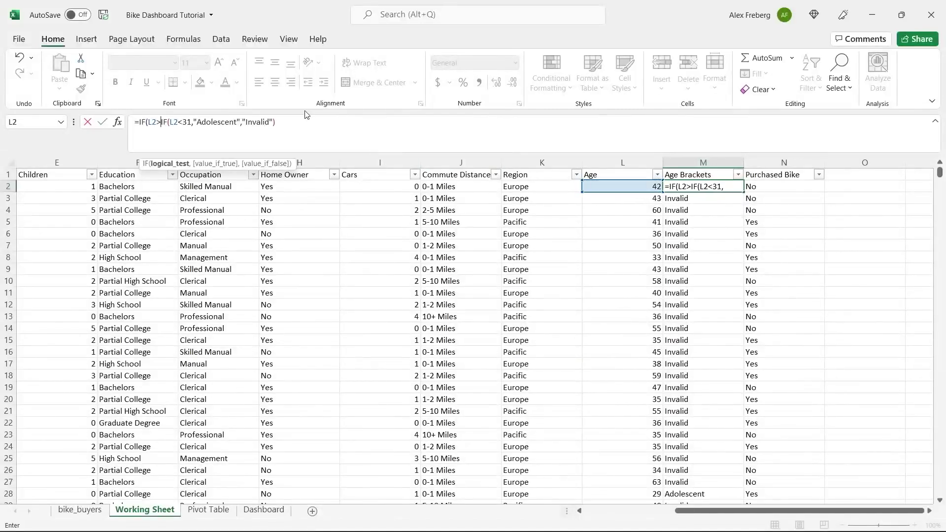
text(31,)
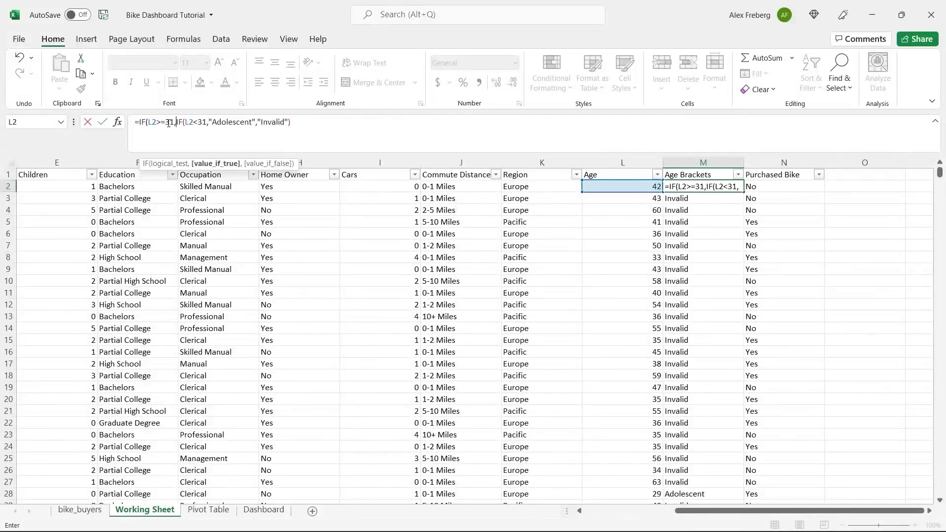
text("Middle)
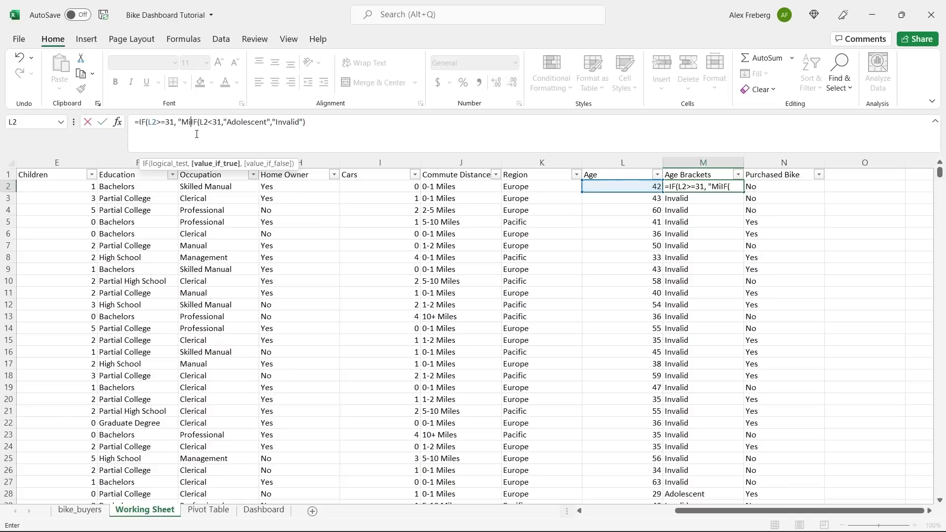
text( Age")
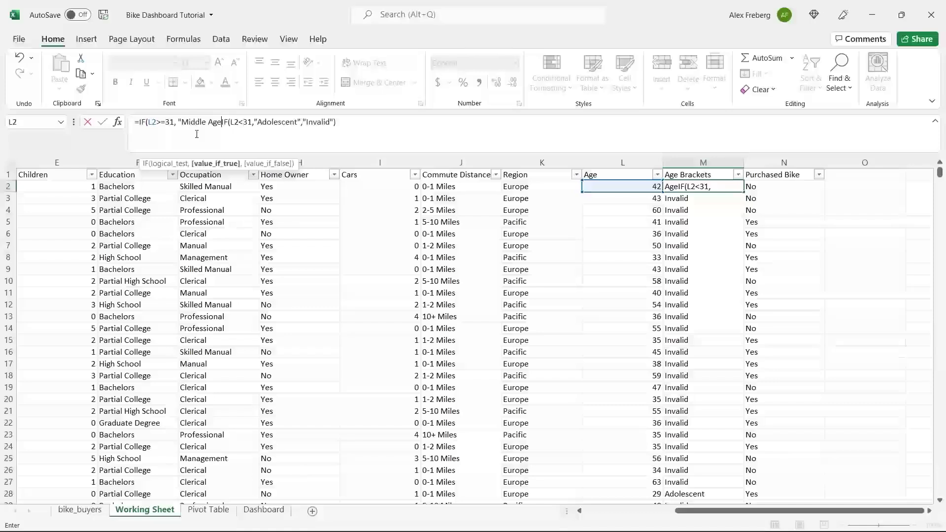
text(,)
drag(227, 122, 340, 122)
click(346, 125)
text())
key(Return)
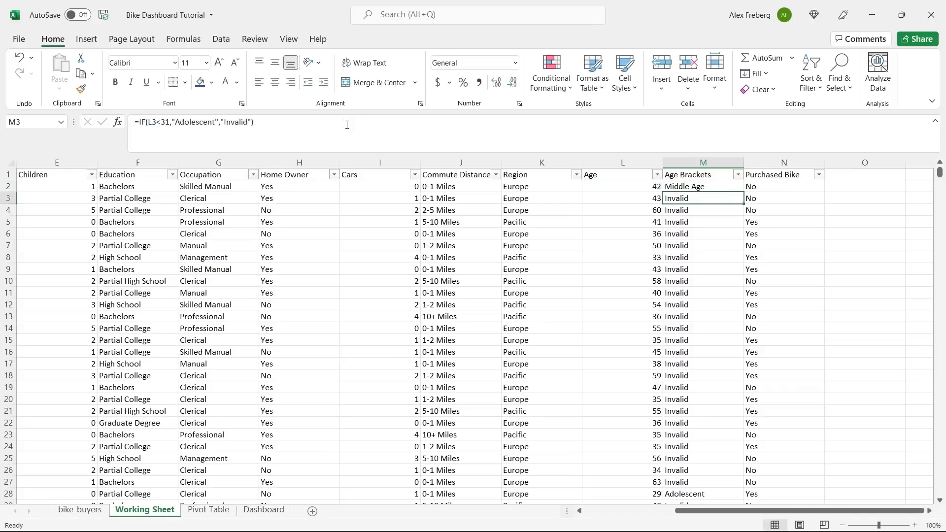
- Fill the updated M2 formula with the "Middle Age" condition down the Age Brackets column
click(729, 187)
double_click(744, 192)
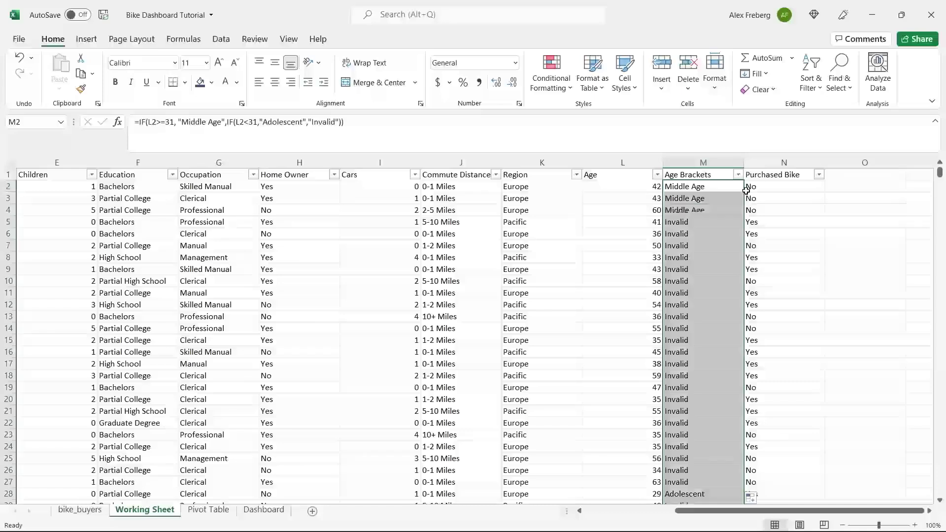
click(707, 213)
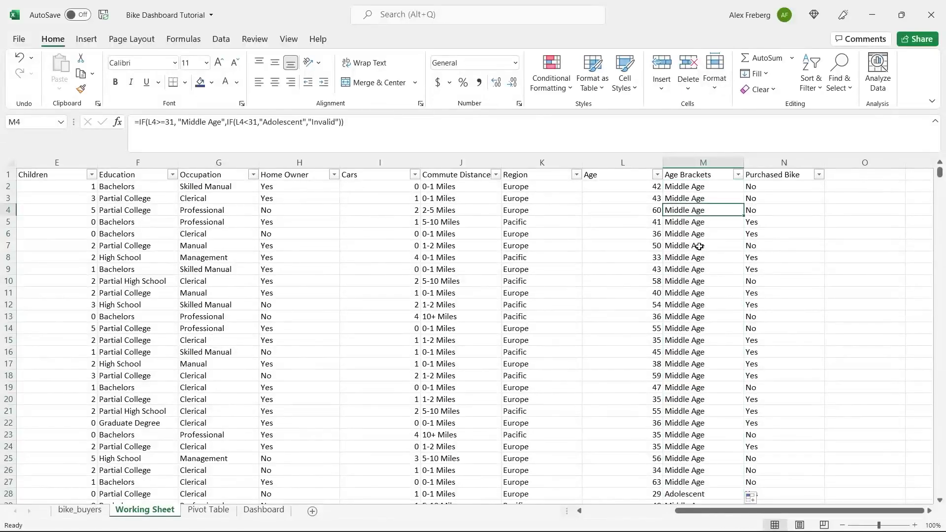
- Check the filter values of the Age Brackets column and compare them with the "Invalid" fallback in the M4 formula
click(738, 174)
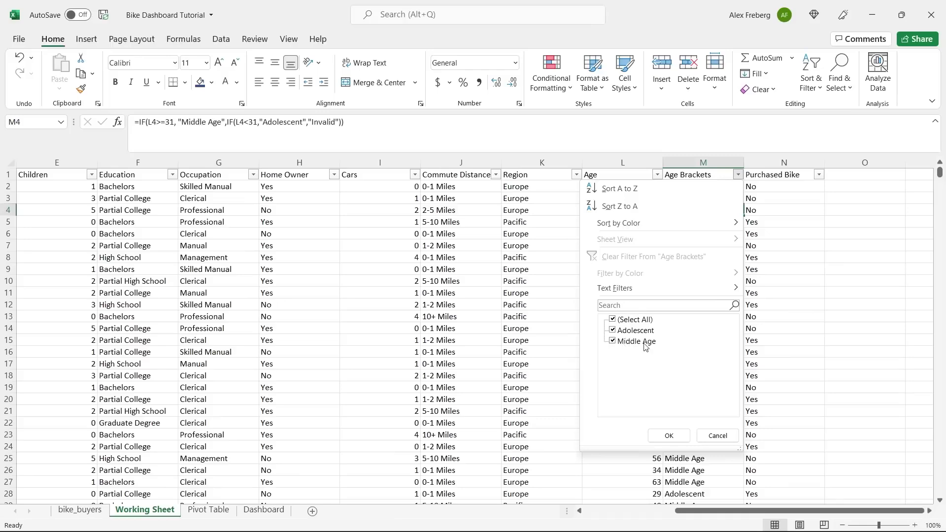
click(706, 431)
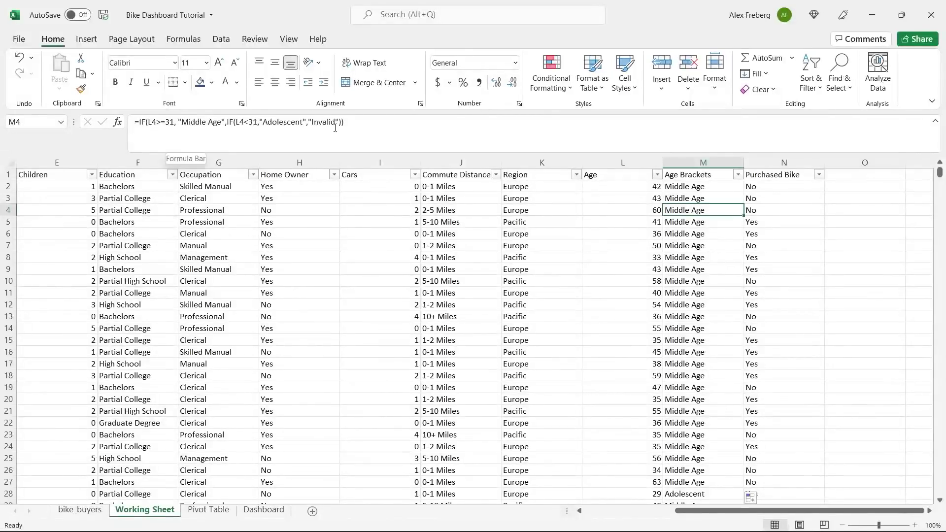
click(739, 176)
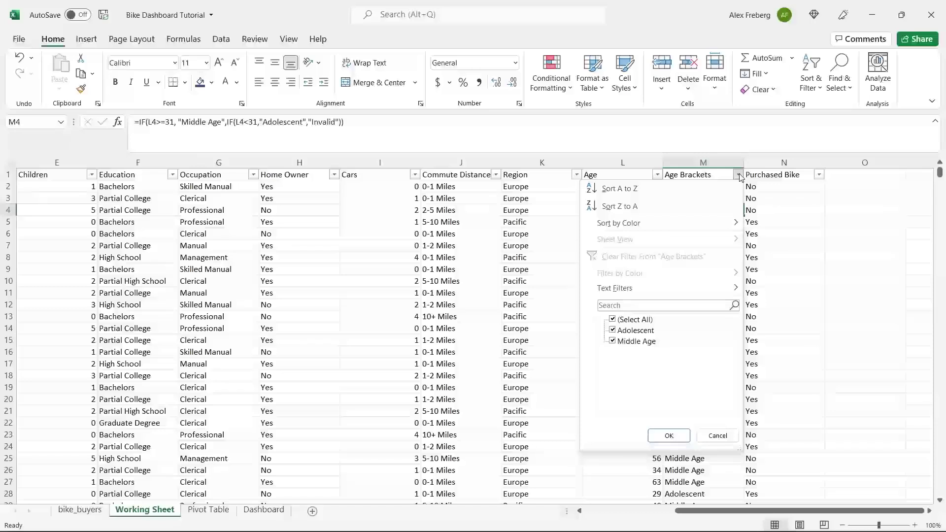
click(727, 438)
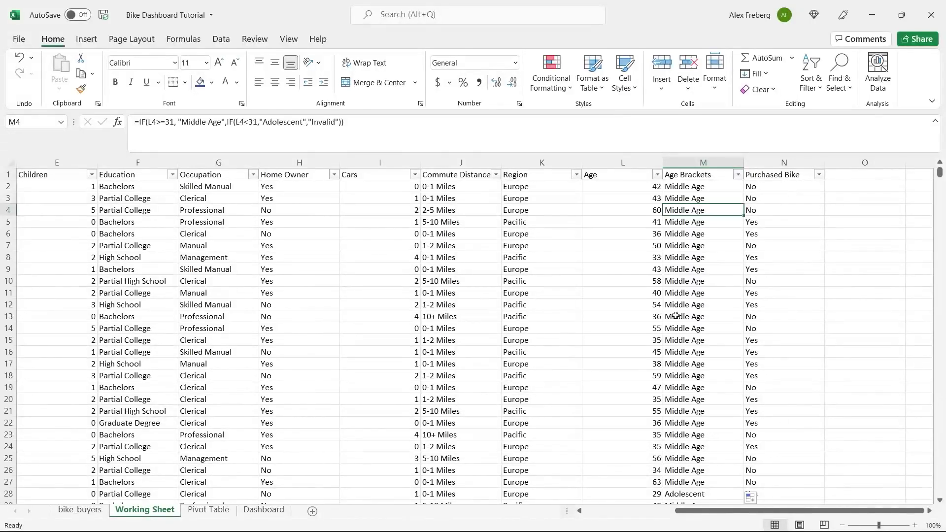
drag(347, 122, 139, 128)
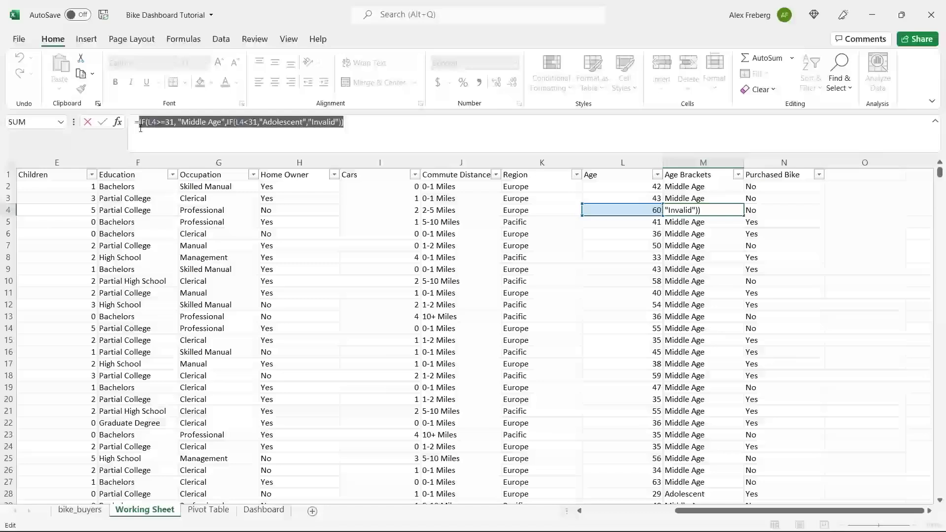
double_click(320, 121)
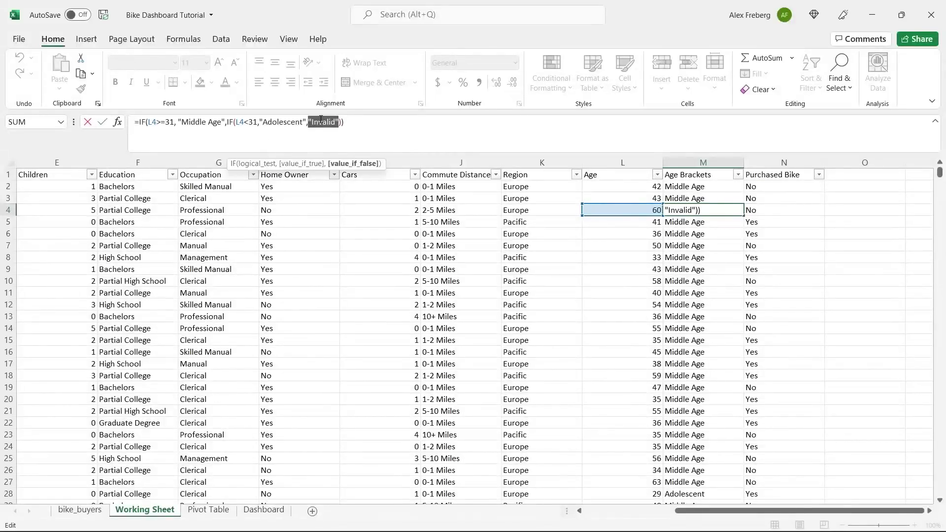
click(351, 122)
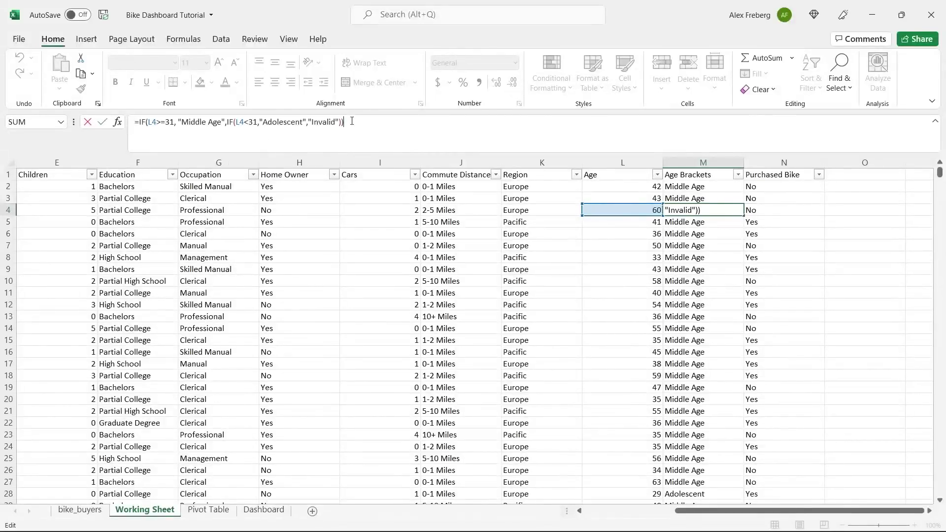
click(139, 122)
text(IF)
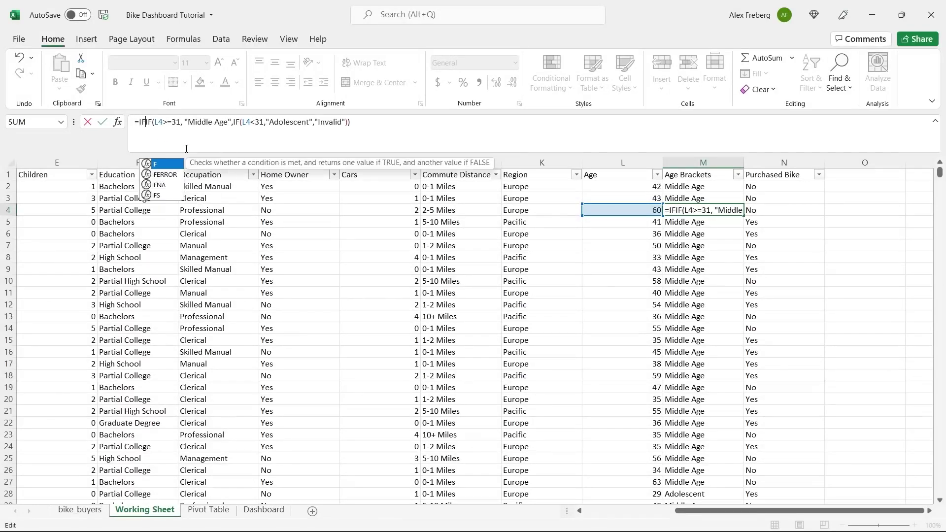
text(()
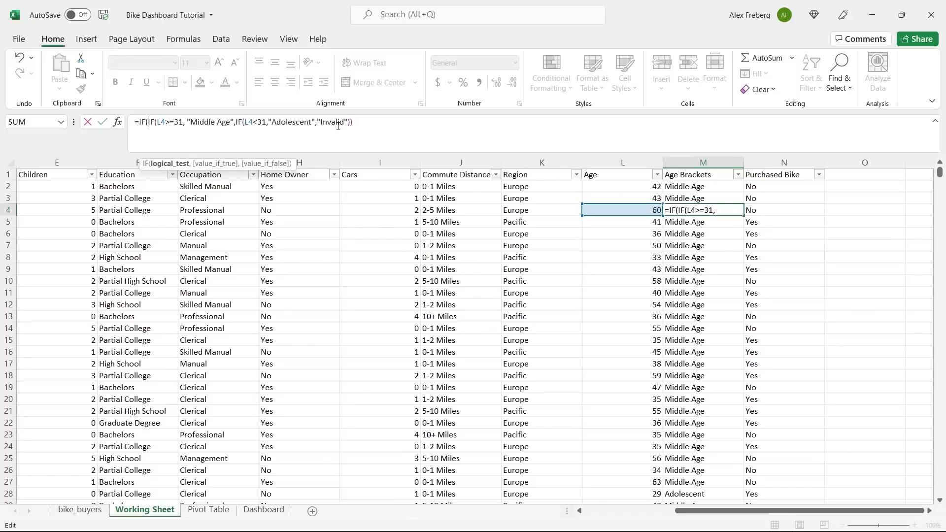
key(BackSpace)
key(BackSpace)
key(BackSpace)
key(BackSpace)
text(=)
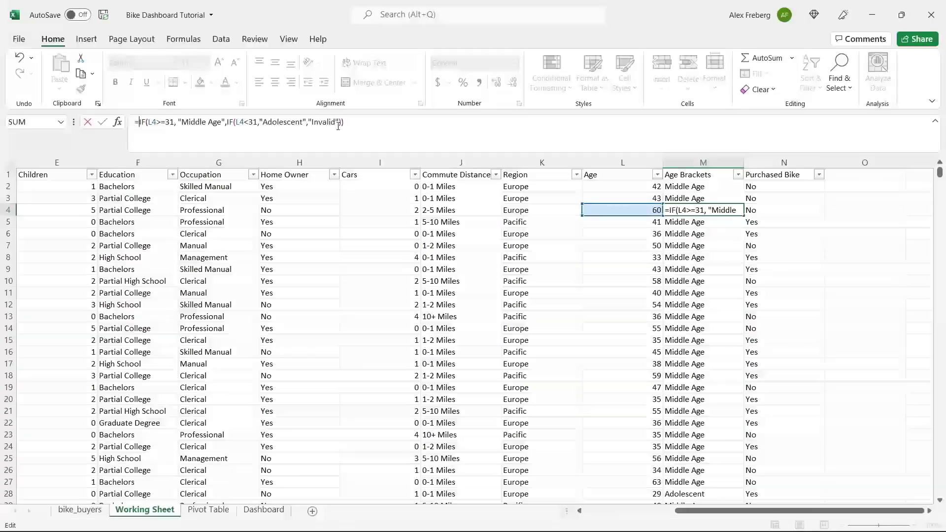
key(Return)
- Wrap the M2 formula in another outer IF that returns "Old" when L2>55, with the existing nested IF as its false value
click(692, 186)
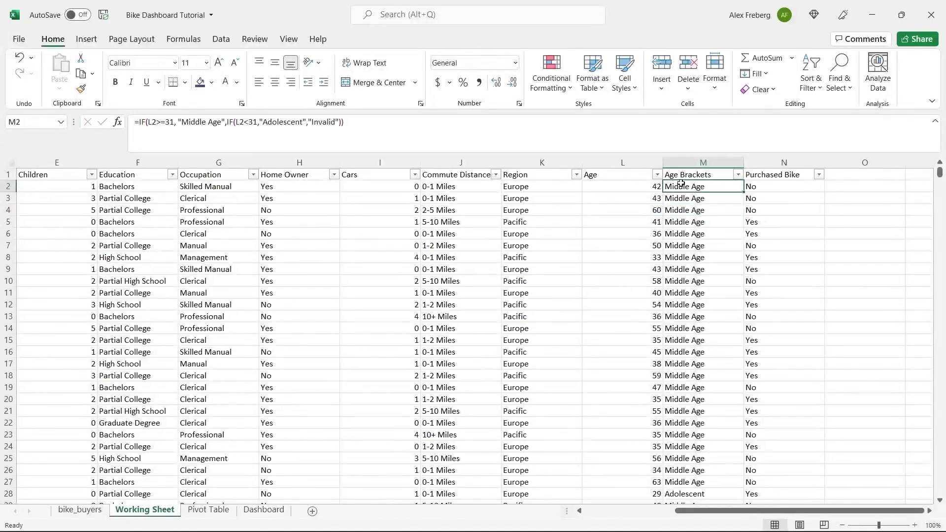
click(149, 125)
text(IF)
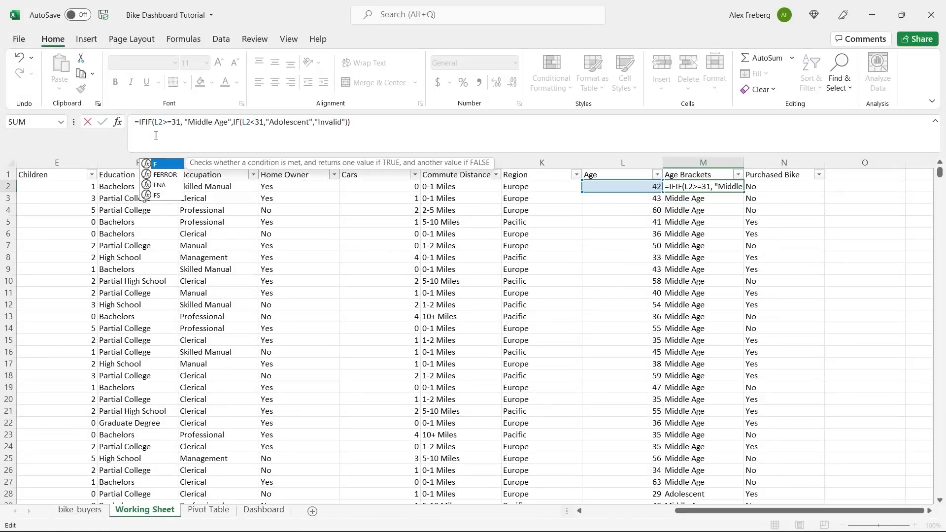
text(()
click(625, 186)
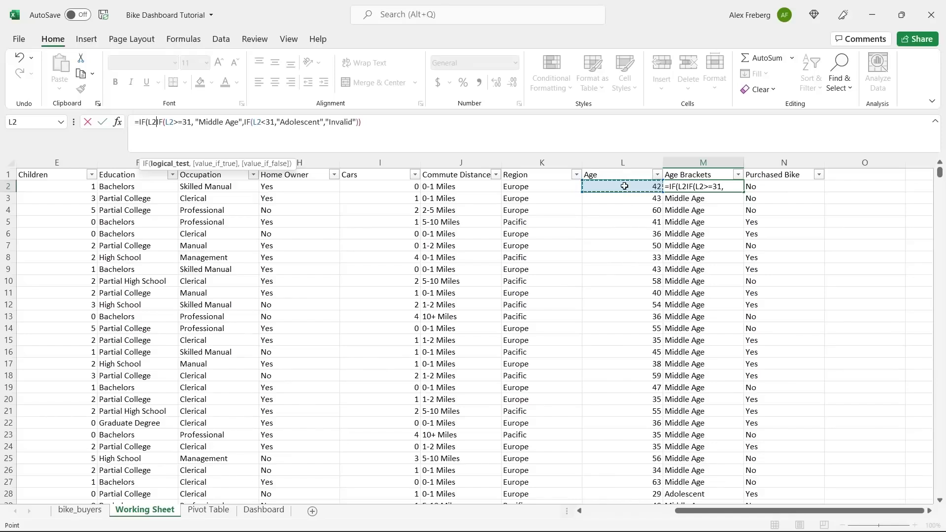
text(>)
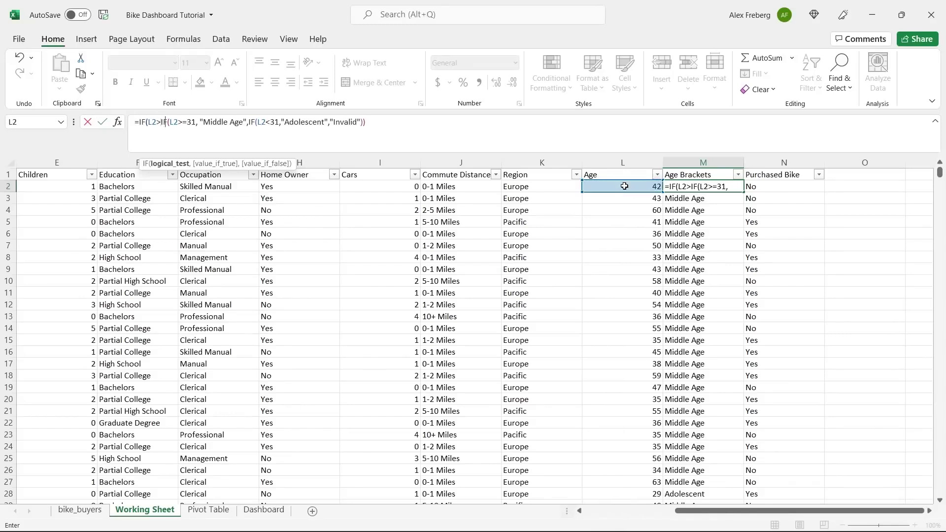
text(55)
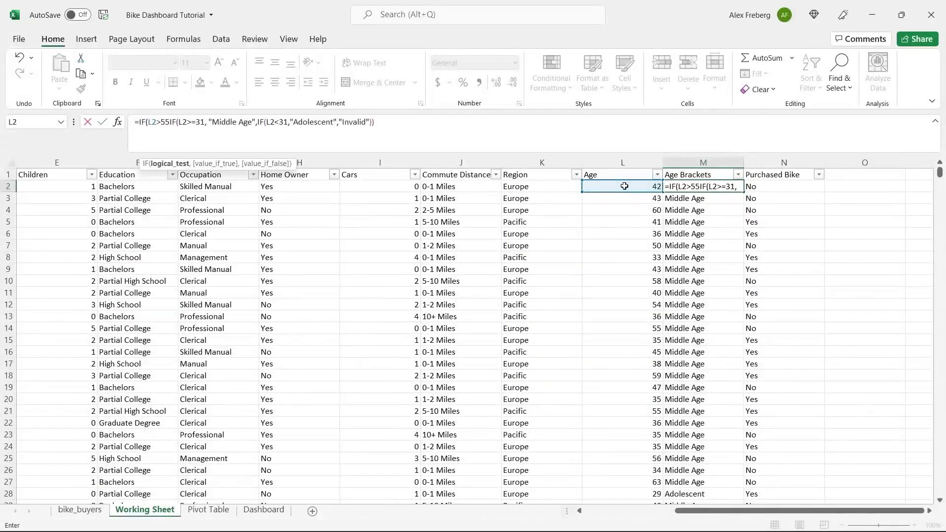
text(, ")
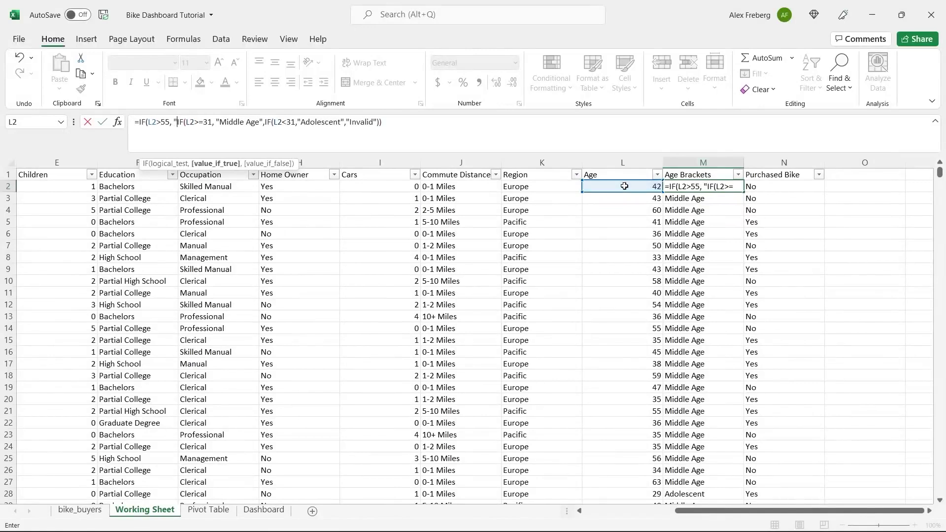
text(Old")
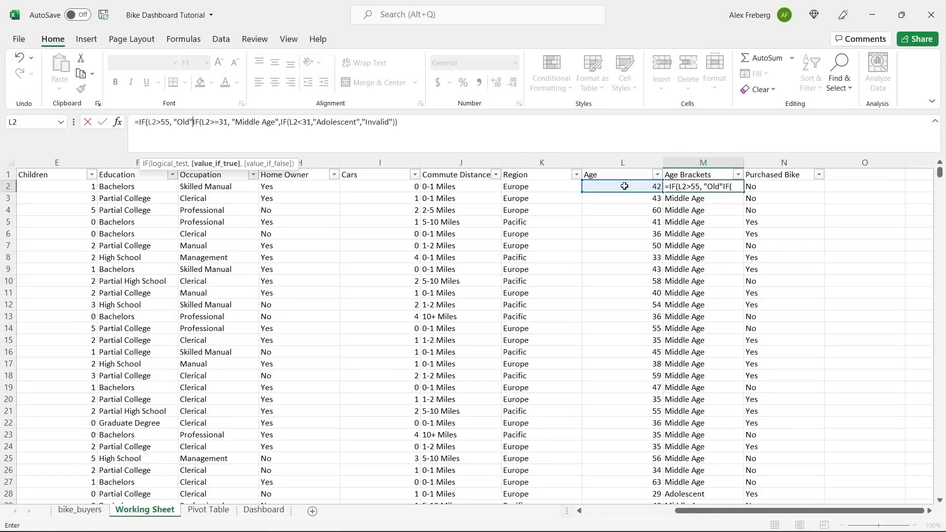
text(,)
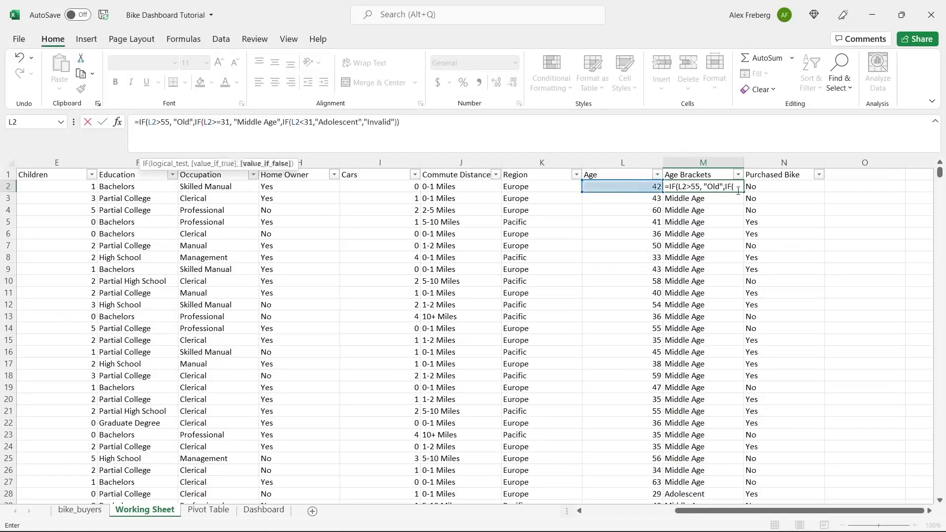
click(423, 123)
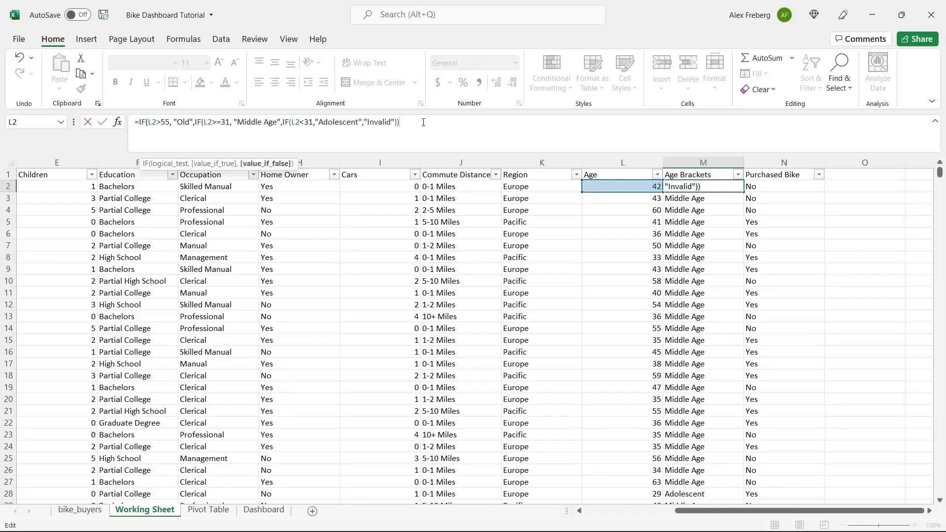
text())
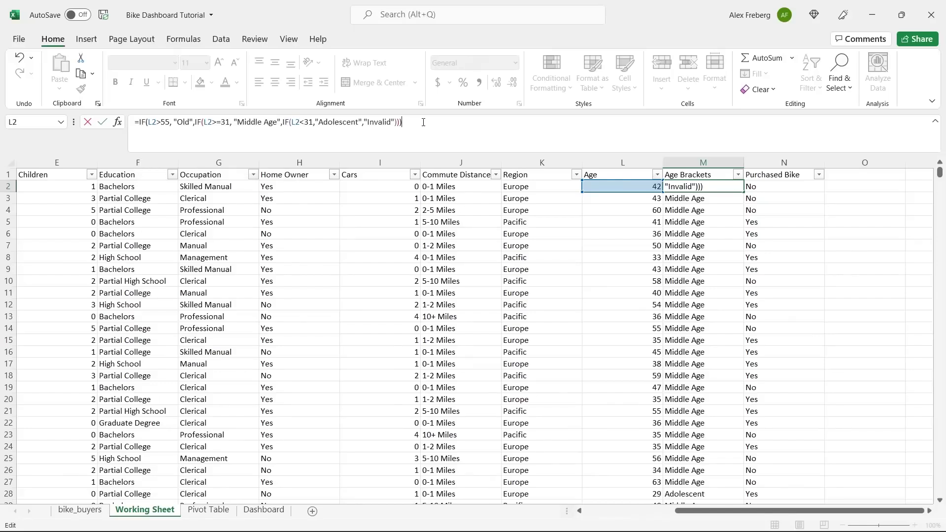
key(Return)
- Fill the M2 formula with the added "Old" condition down the entire Age Brackets column
click(737, 188)
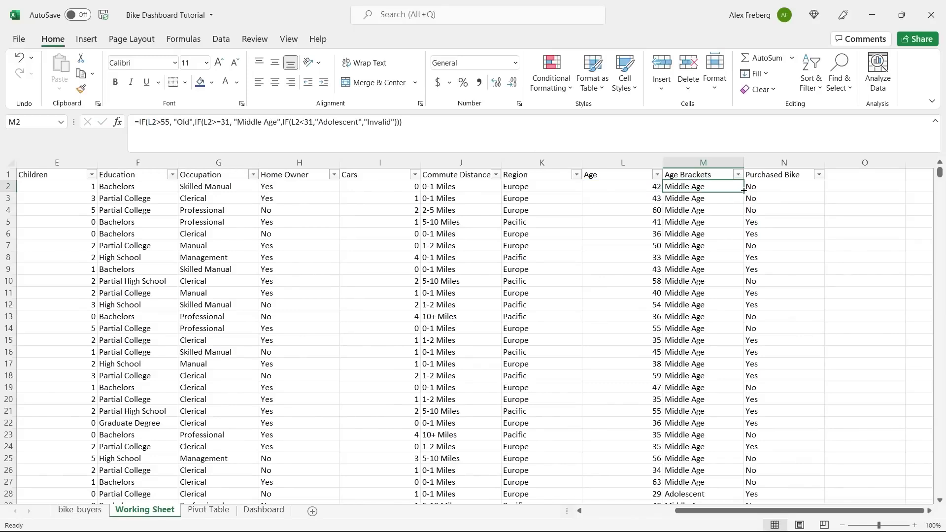
double_click(743, 190)
click(697, 210)
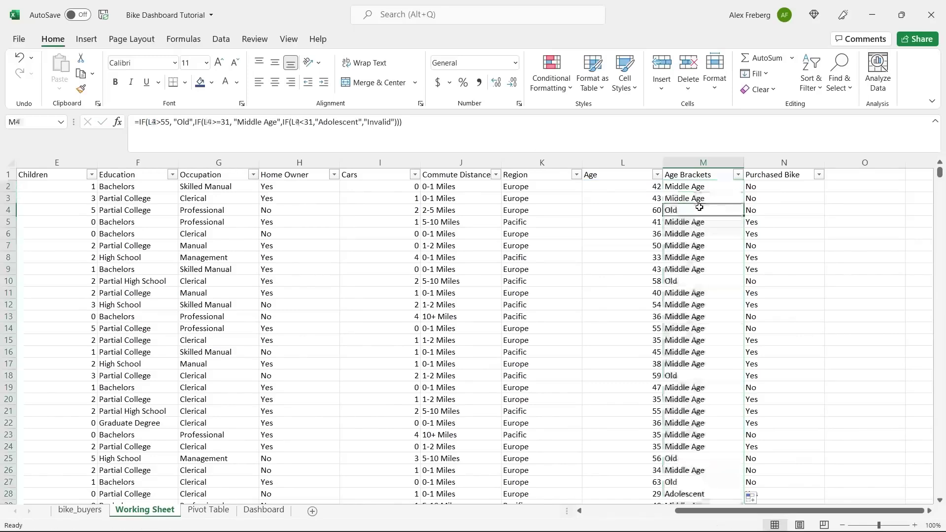
click(681, 281)
click(686, 376)
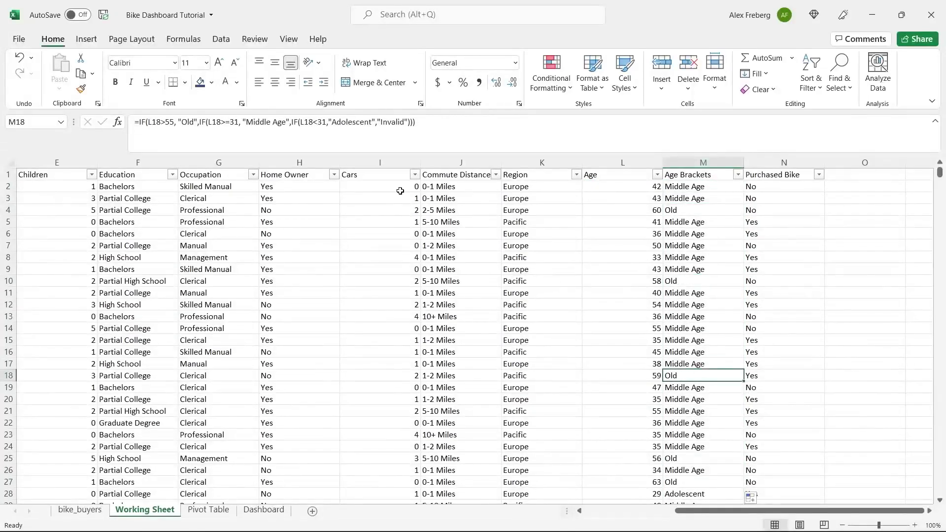
click(167, 123)
double_click(168, 122)
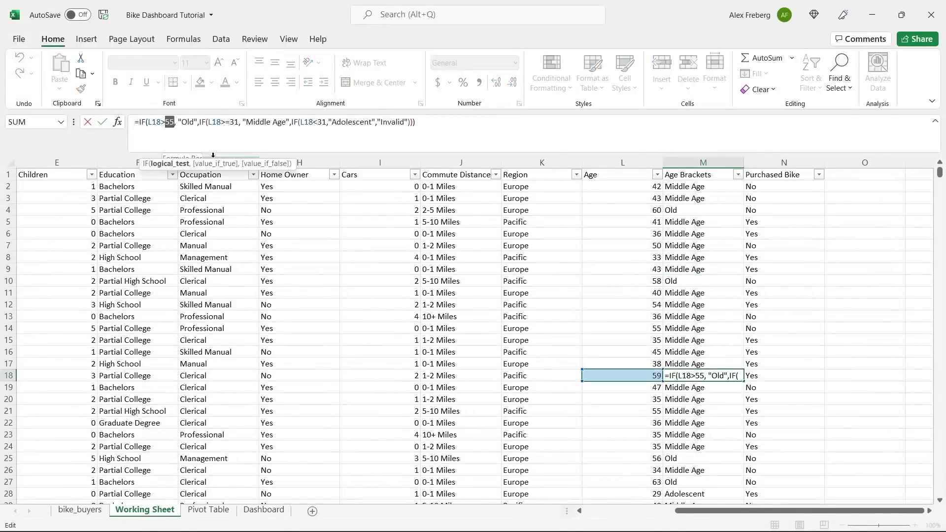
text(54)
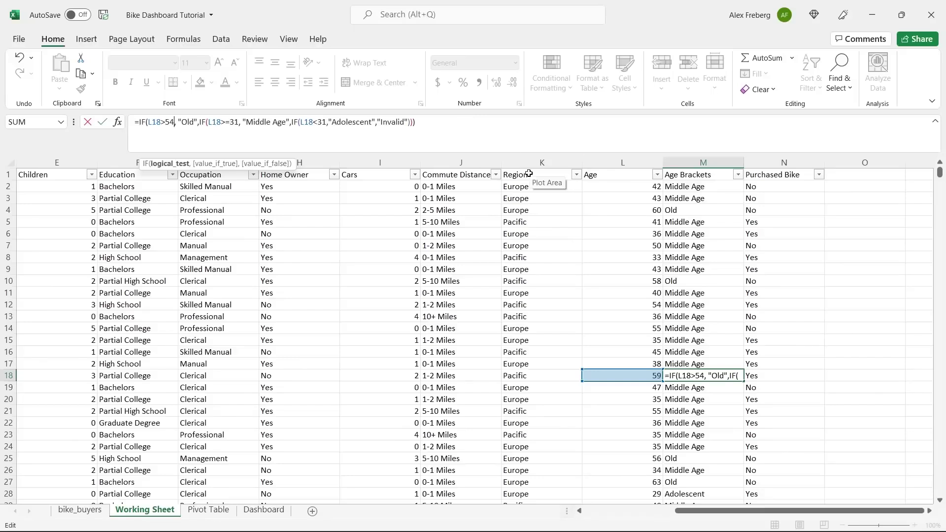
key(shift+Left)
key(shift+Left)
click(734, 233)
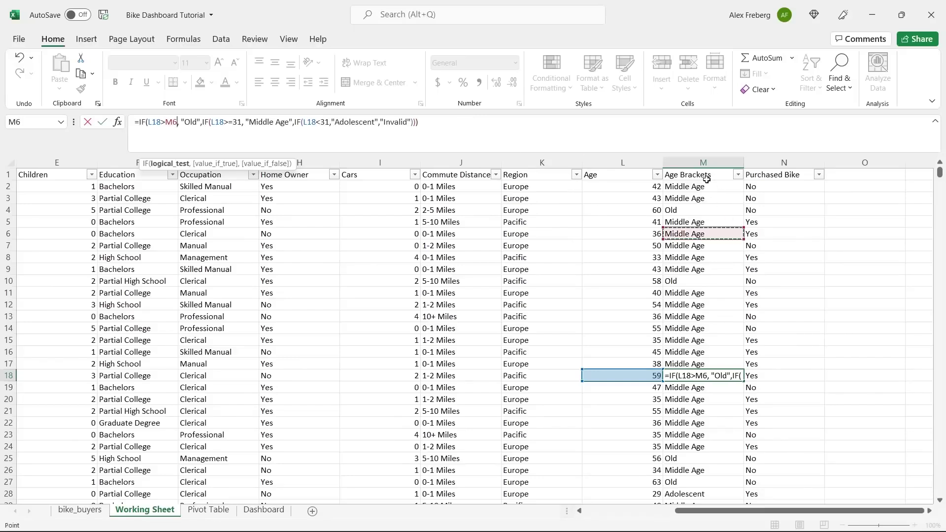
key(Escape)
- Change the "Old" condition in the M2 formula to L2>54 and fill the formula down the Age Brackets column
click(706, 187)
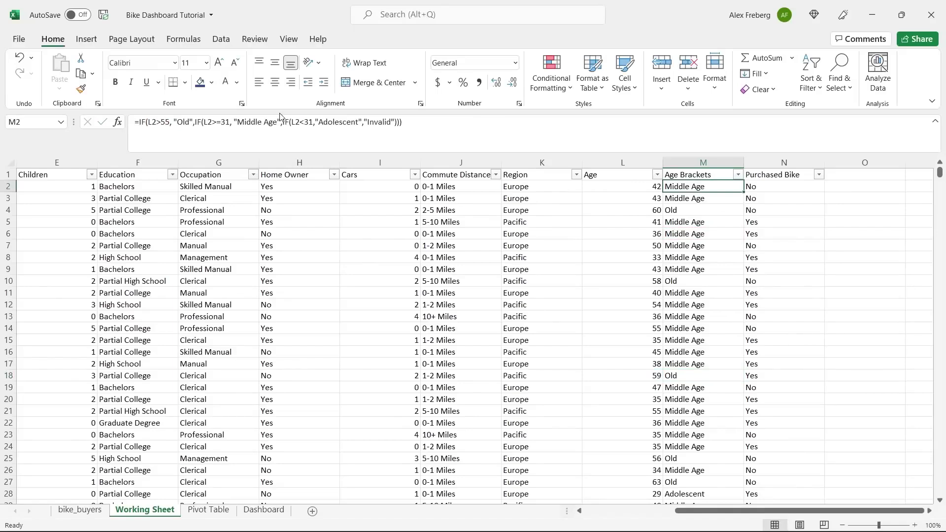
click(169, 121)
key(BackSpace)
text(4)
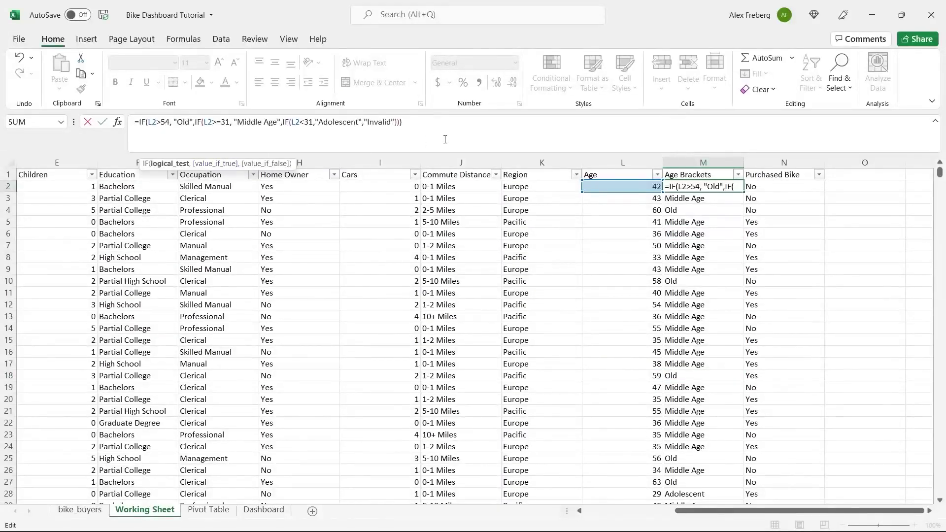
click(411, 124)
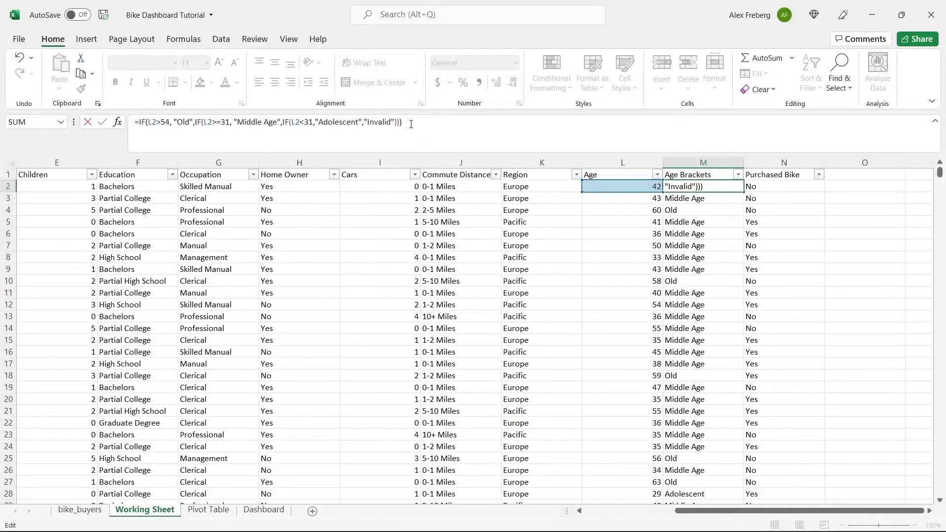
key(Return)
click(741, 187)
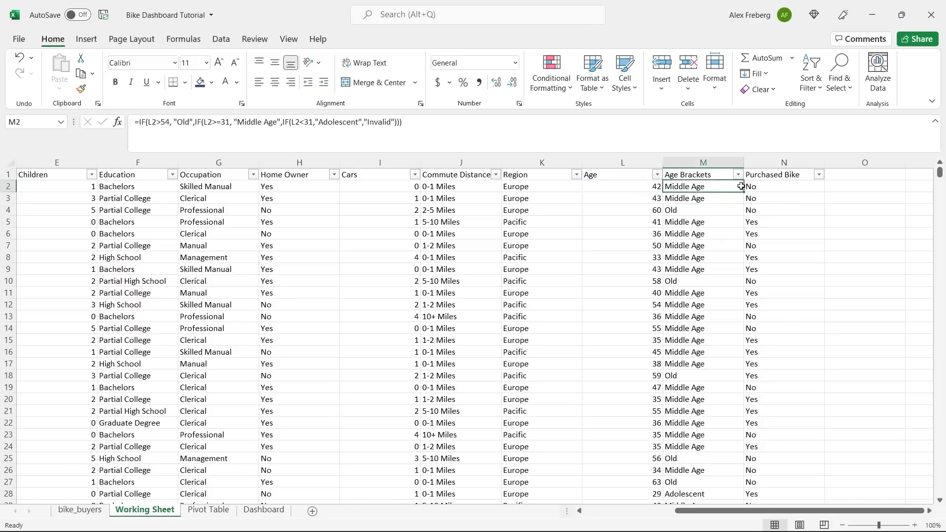
double_click(742, 186)
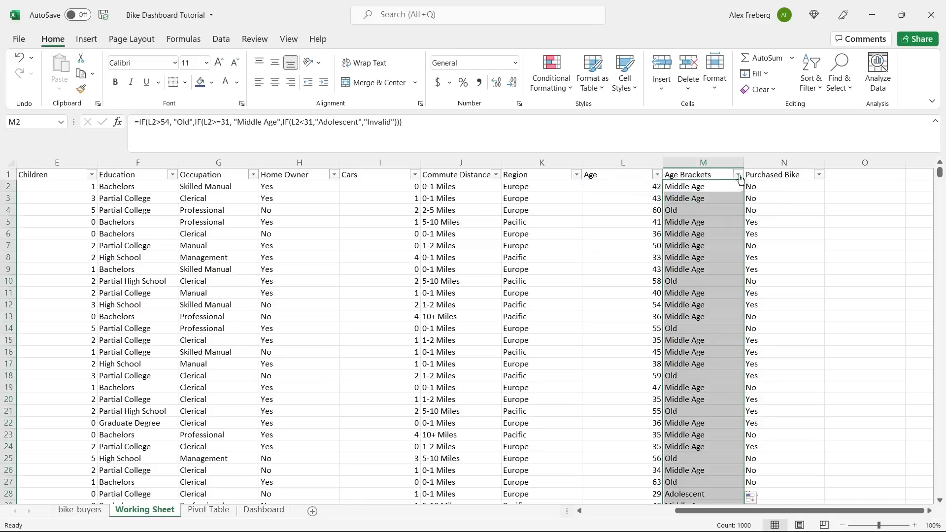
- Check the filter values of the Age Brackets and Purchased Bike columns without applying a filter
click(738, 175)
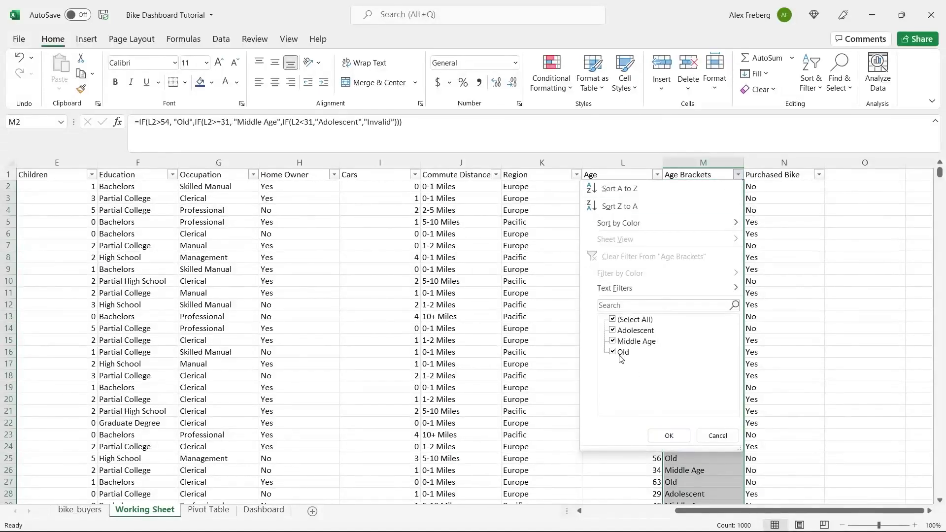
click(711, 435)
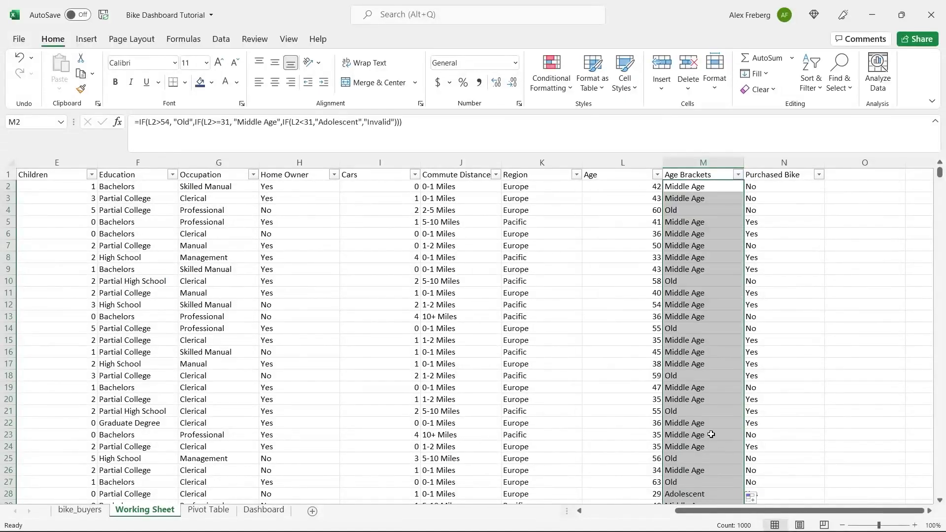
click(700, 341)
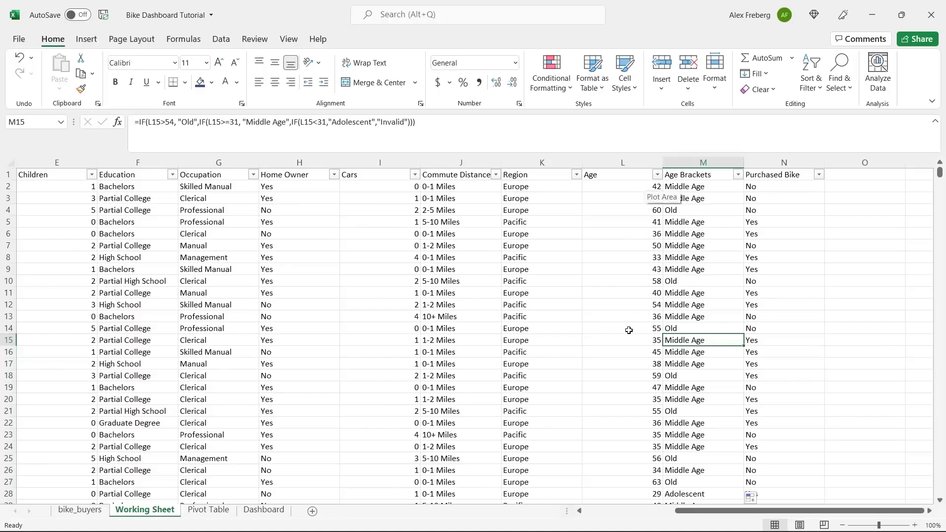
click(715, 175)
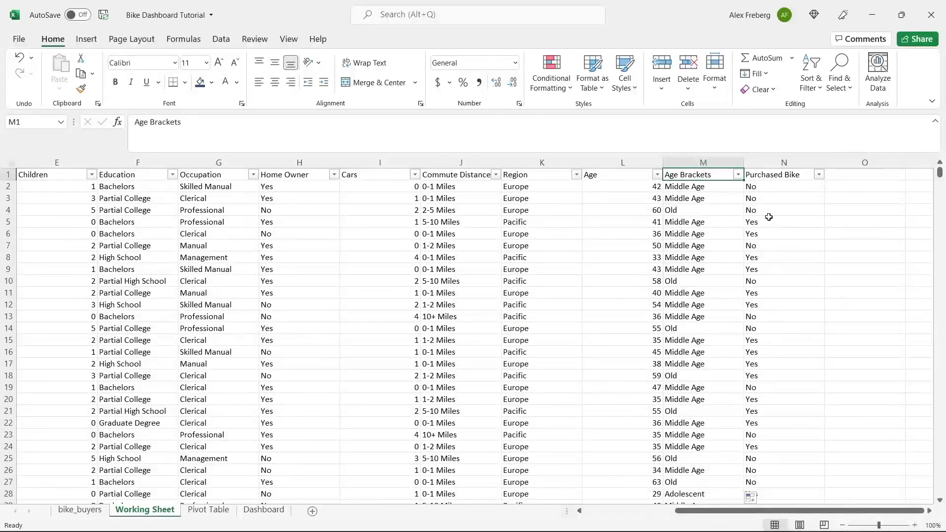
click(819, 176)
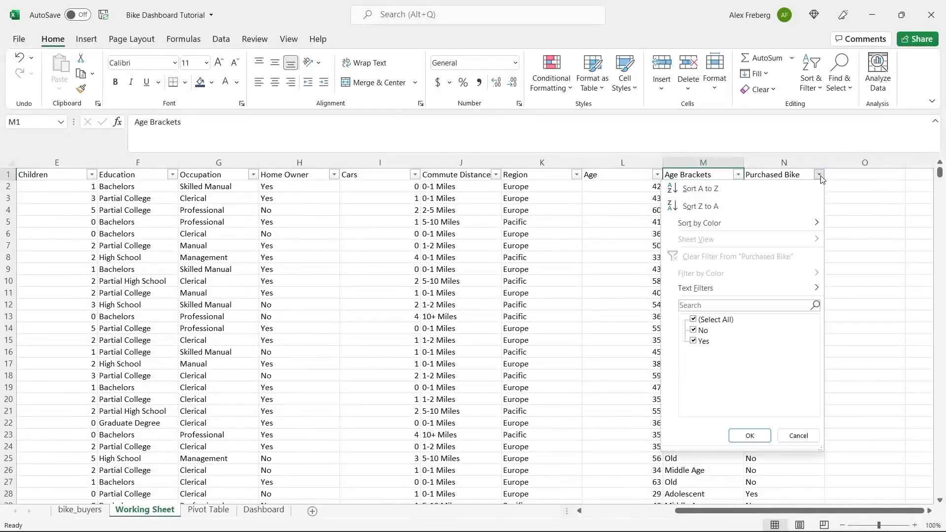
click(887, 339)
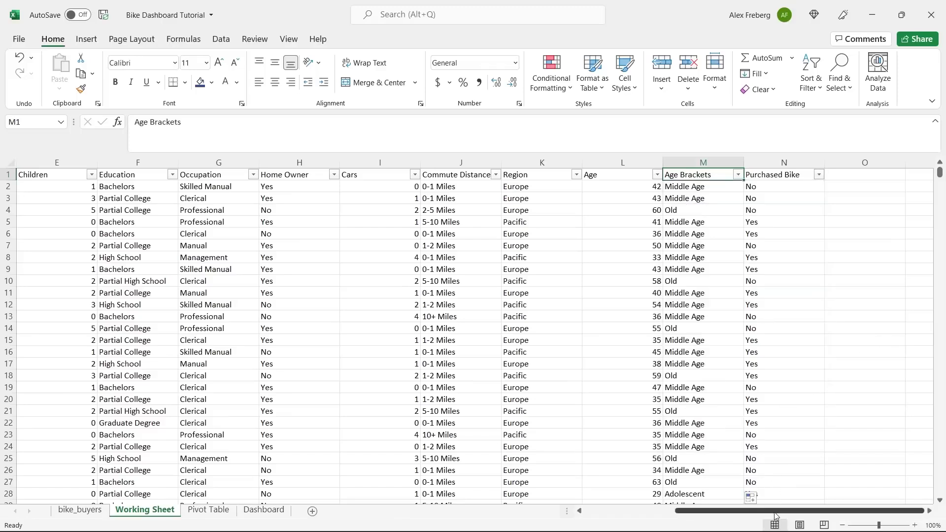
- Correct the garbled column header in B1 to "Marital Status"
drag(776, 516, 674, 519)
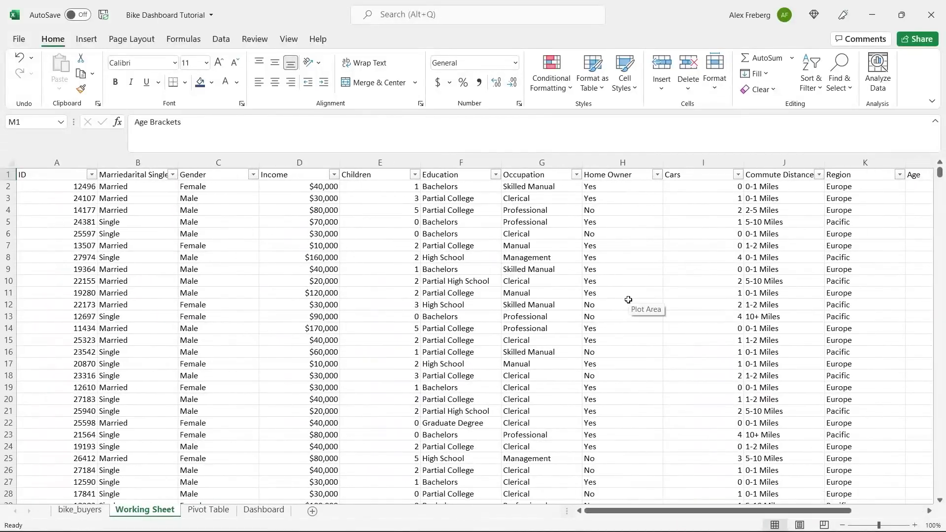
click(147, 176)
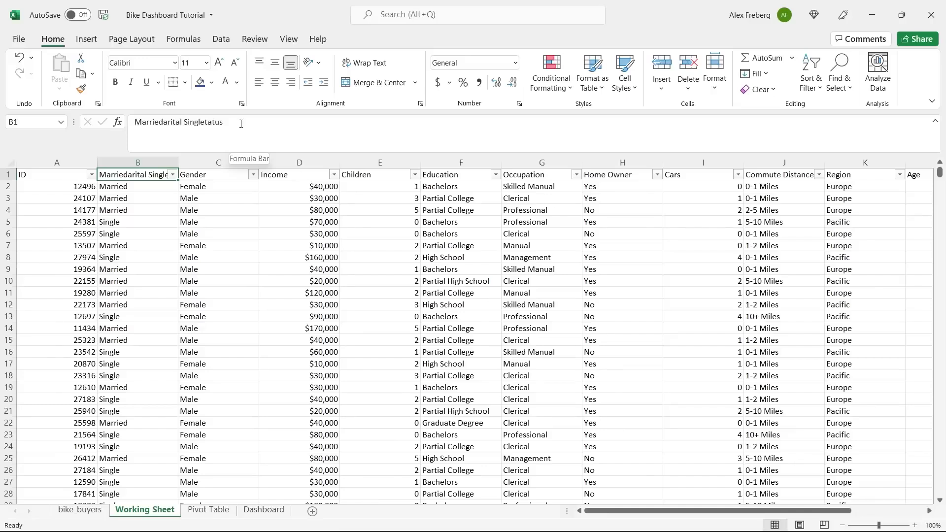
click(241, 124)
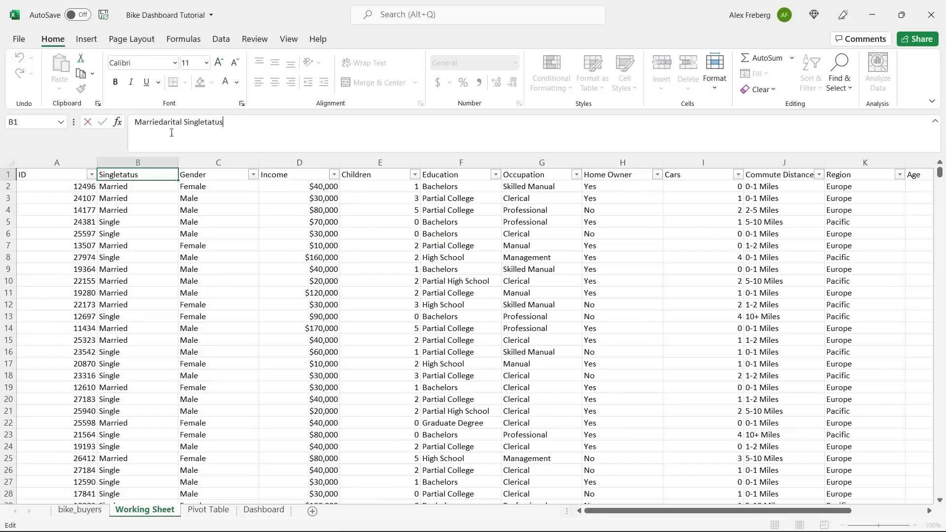
double_click(140, 121)
double_click(199, 122)
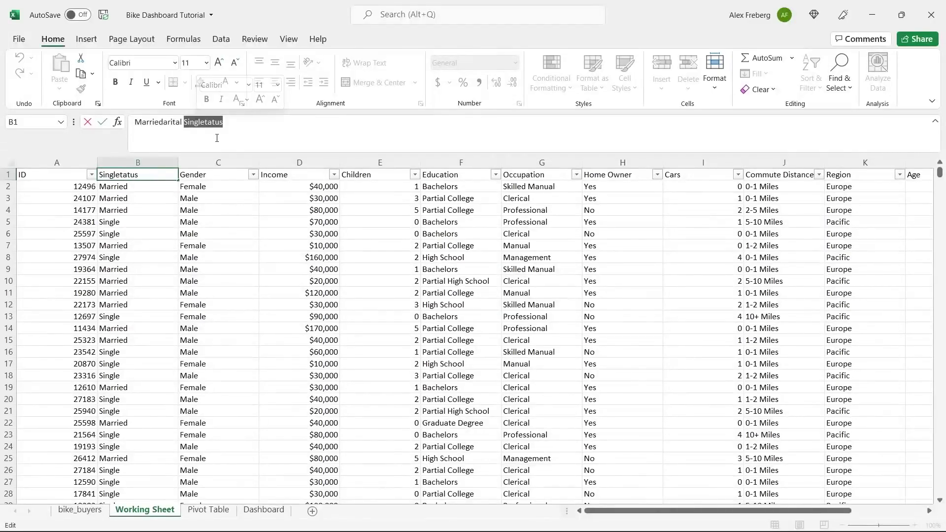
click(238, 127)
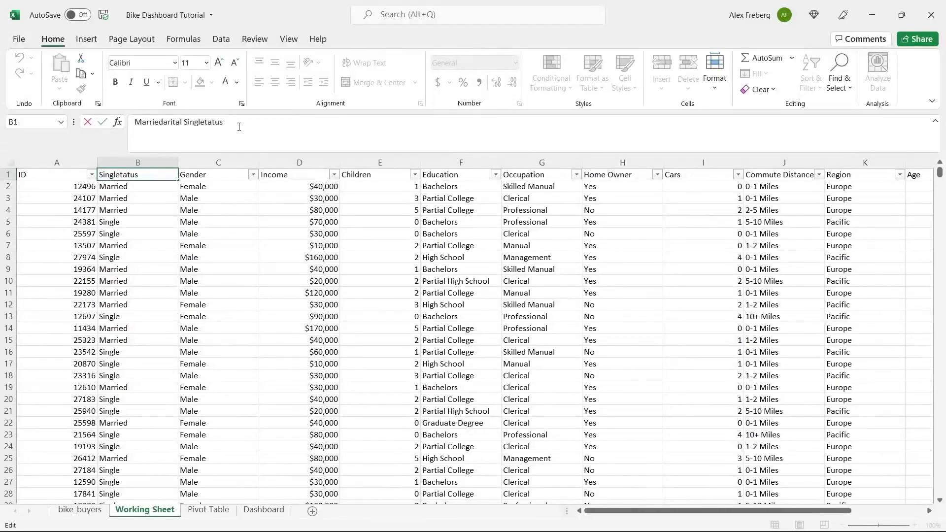
double_click(162, 123)
click(185, 122)
drag(186, 122, 73, 114)
text(Mar)
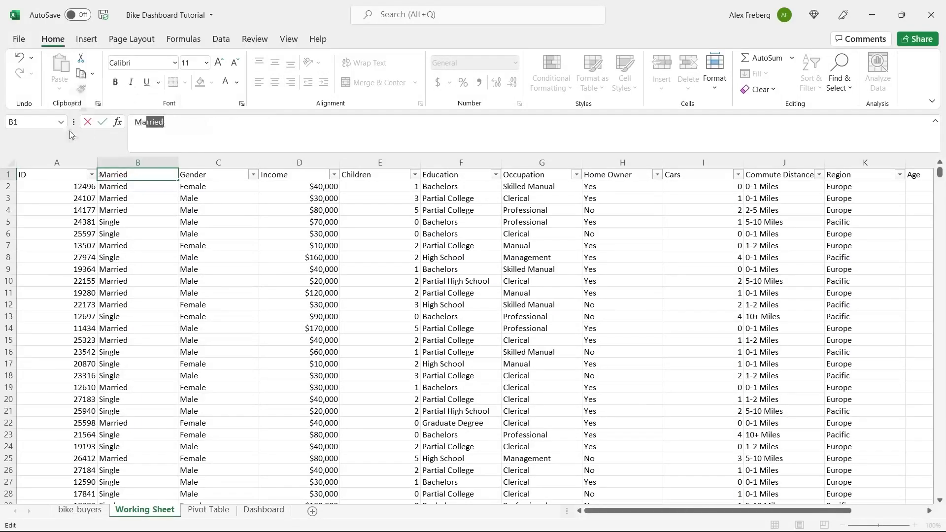
text(ital Status)
click(148, 201)
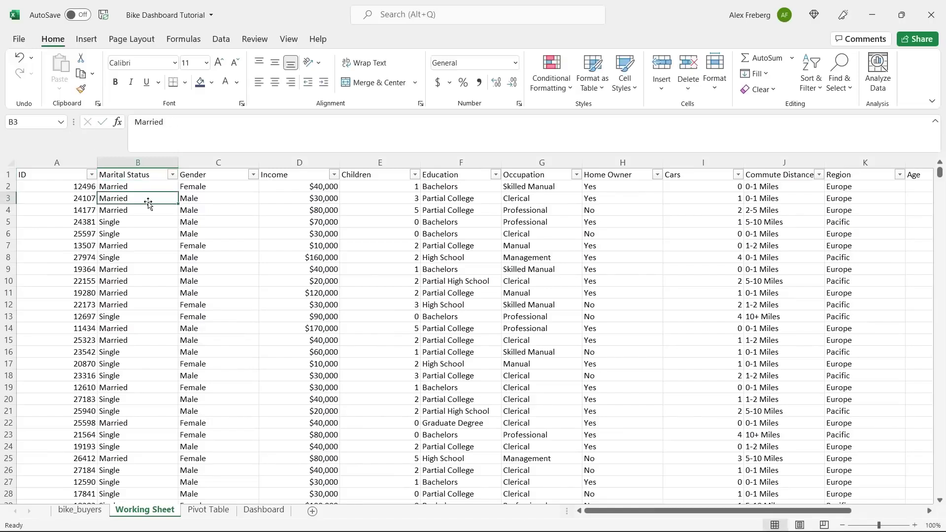
- Compare the original data on the bike_buyers sheet with the cleaned data on Working Sheet
click(338, 245)
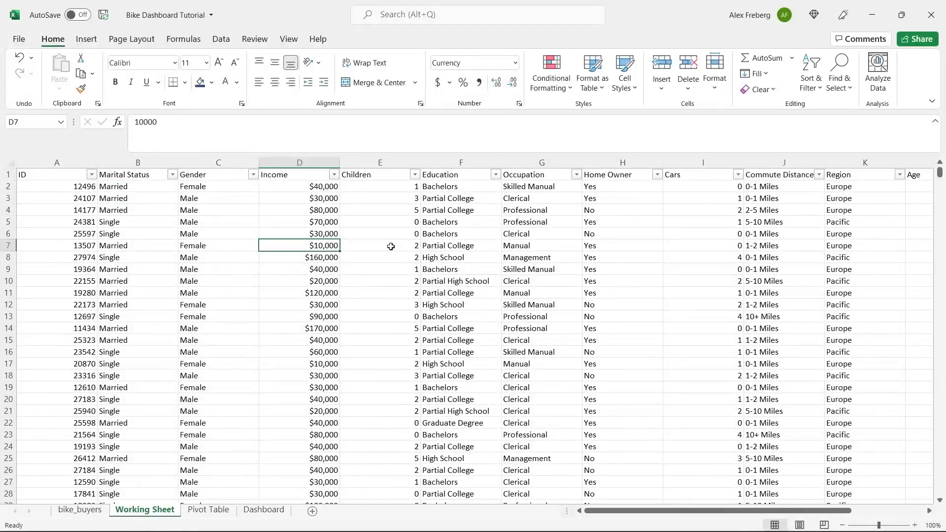
click(390, 246)
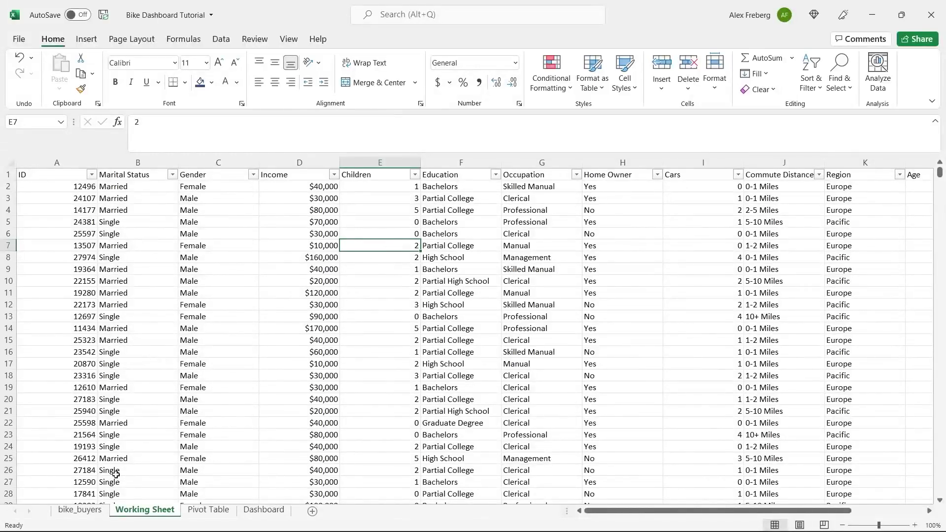
click(81, 510)
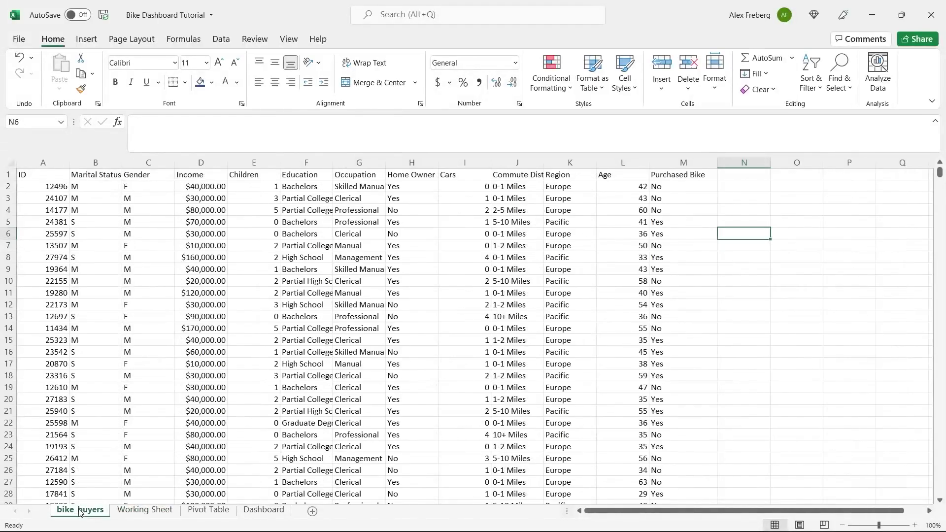
click(140, 512)
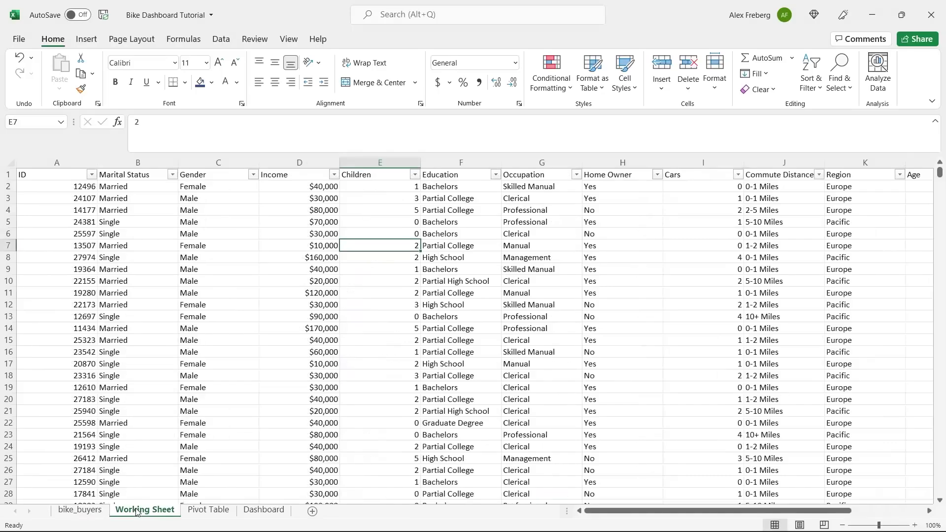
- Clear the text "Pivot" from cell A1 on the Pivot Table sheet
click(211, 512)
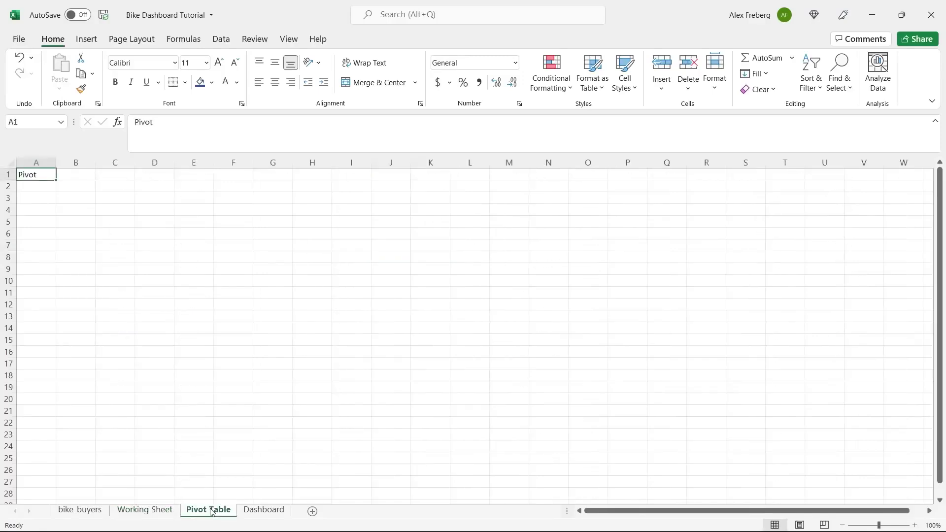
click(57, 192)
click(46, 168)
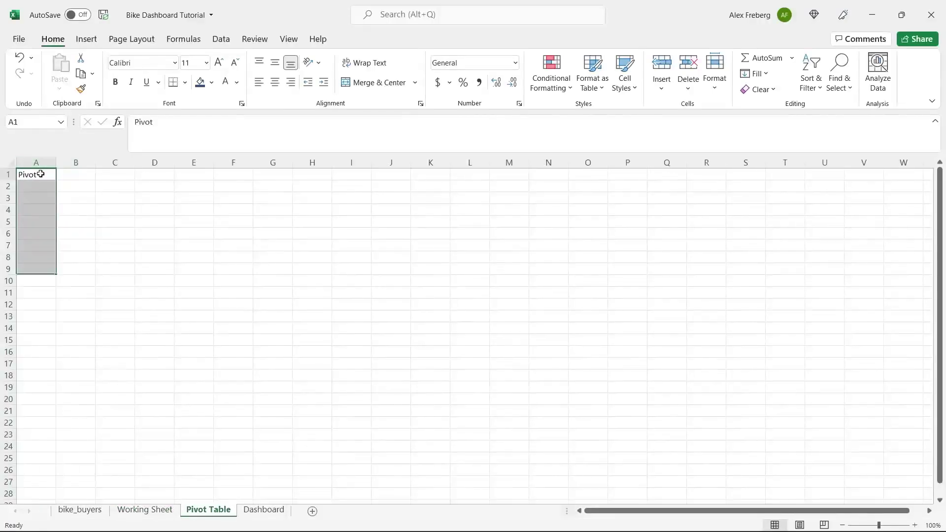
click(40, 174)
key(Delete)
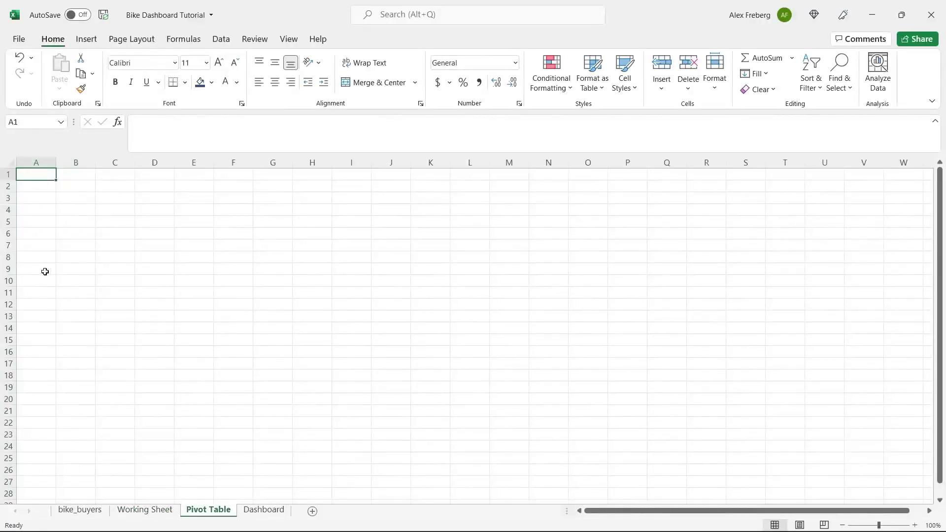
- Insert a PivotTable at A3 of the Pivot Table sheet from 'Working Sheet'!$A$1:$N$1001 and widen its field list pane
click(42, 199)
click(88, 36)
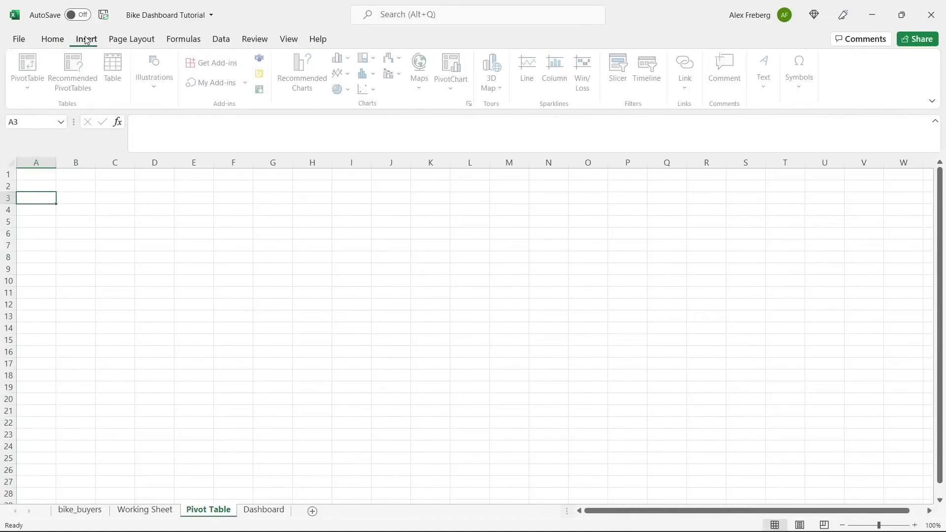
click(37, 63)
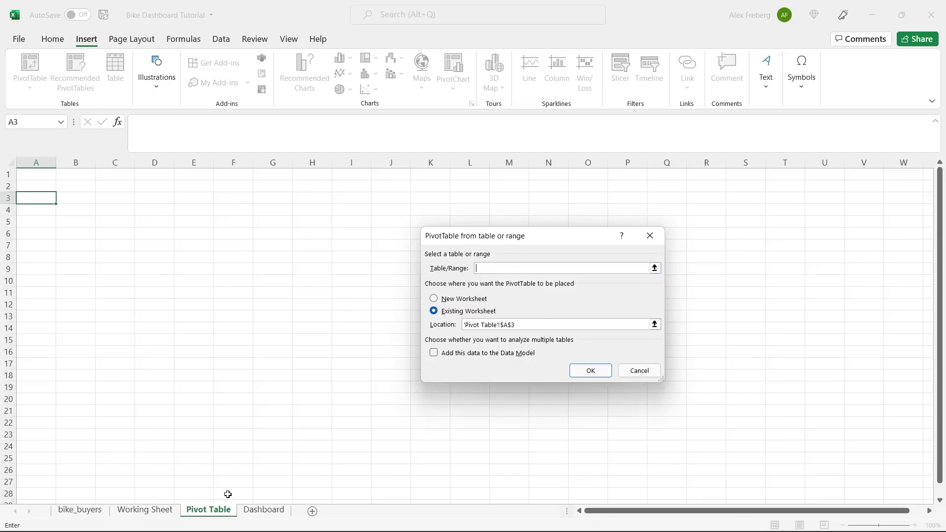
click(156, 510)
click(32, 177)
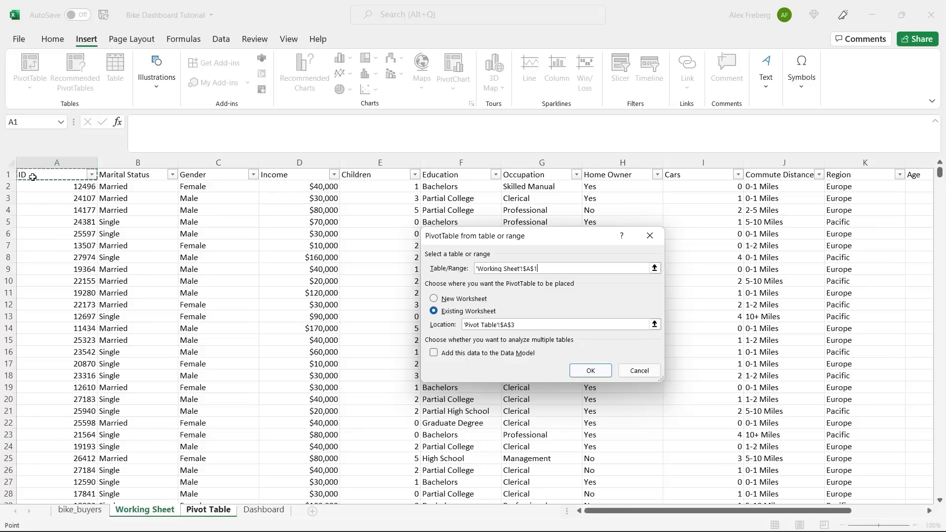
key(ctrl+shift+Right)
key(ctrl+shift+Down)
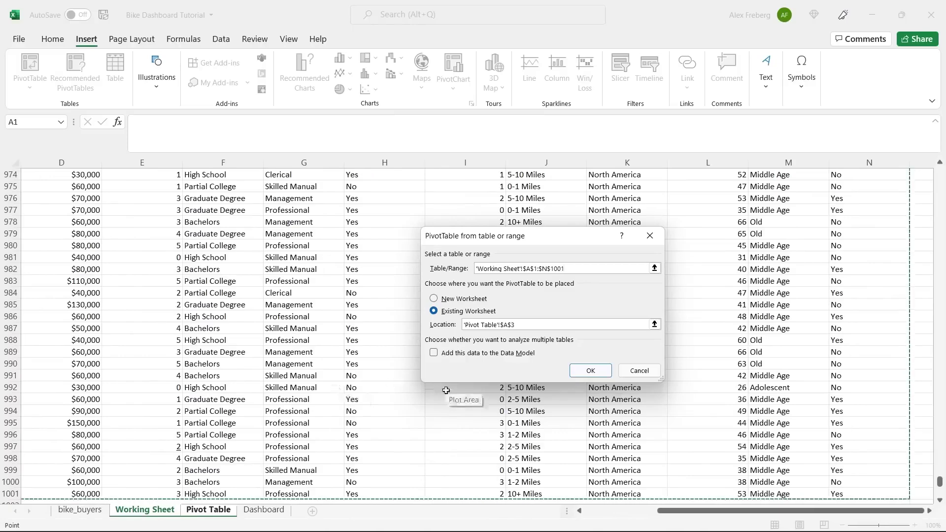
click(590, 371)
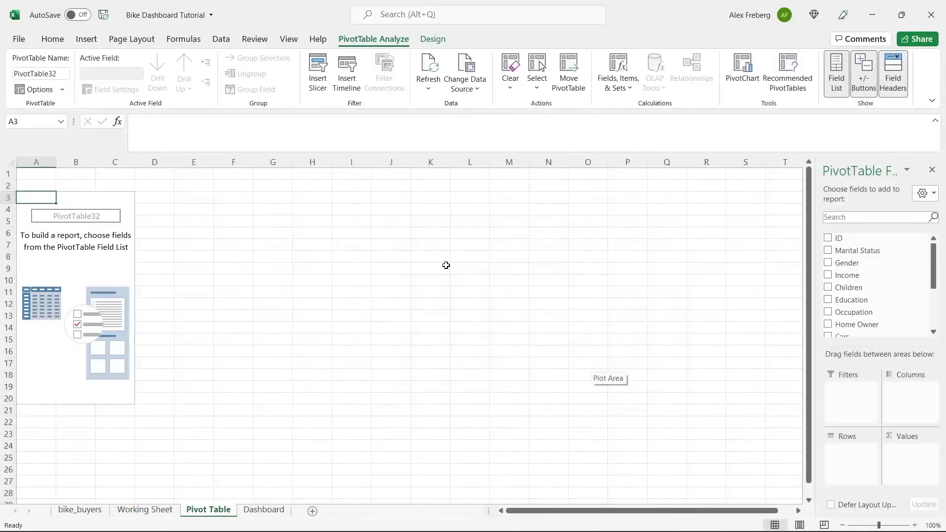
drag(817, 183, 727, 184)
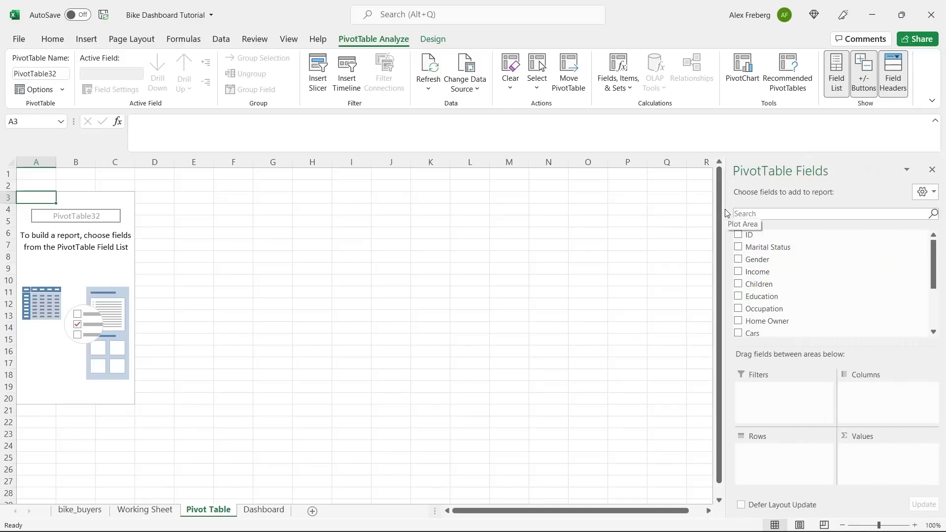
- Narrow the field list pane and build the pivot table with Income as values and Gender as rows
drag(724, 207, 797, 201)
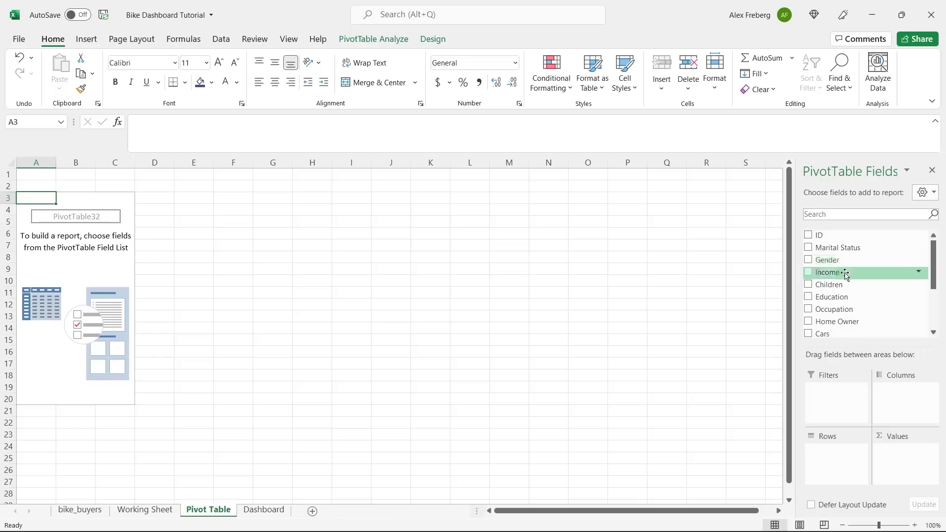
drag(851, 272, 902, 454)
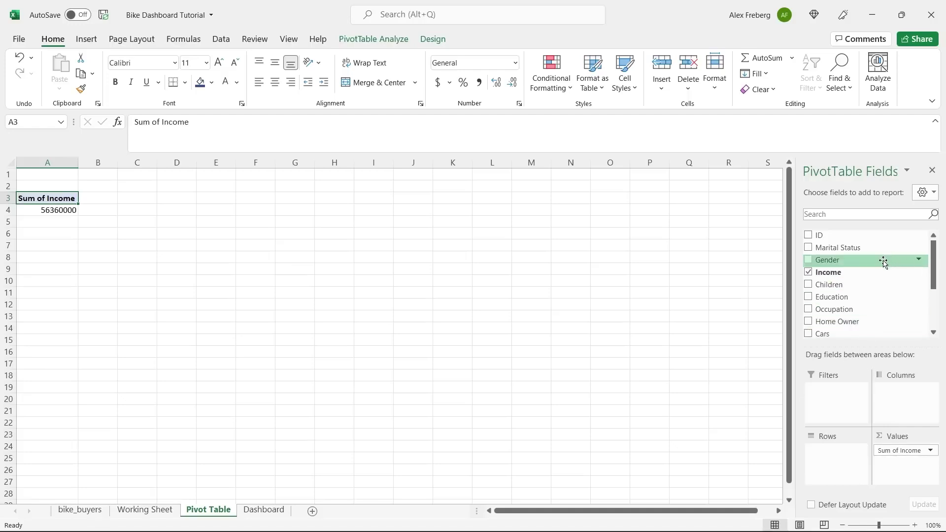
drag(882, 264, 836, 450)
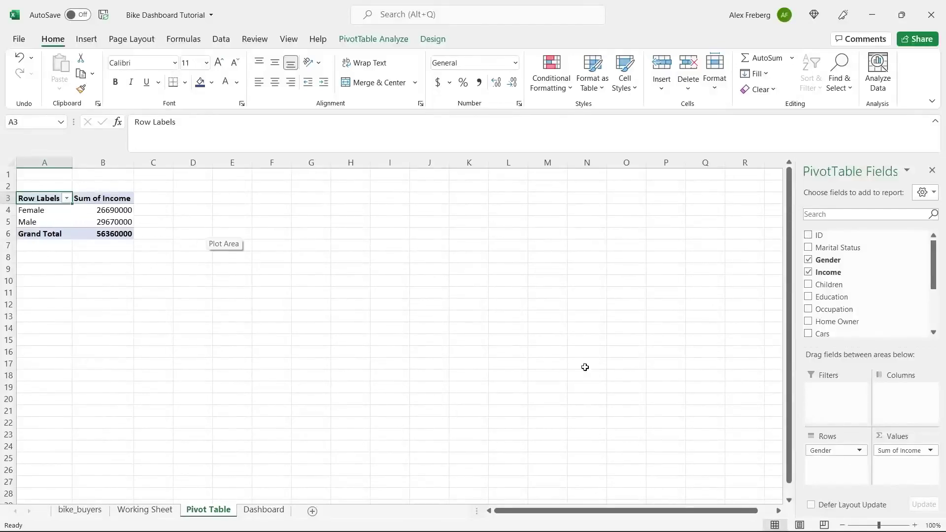
click(930, 451)
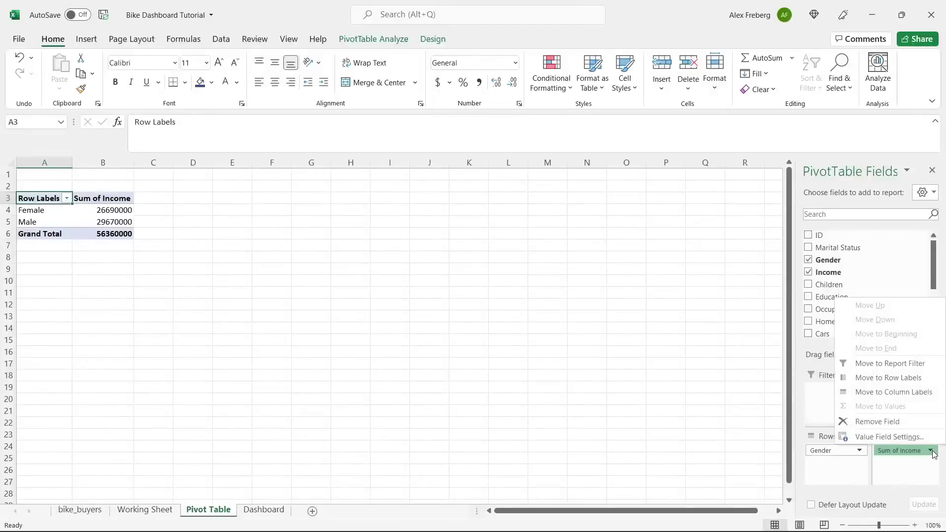
click(909, 435)
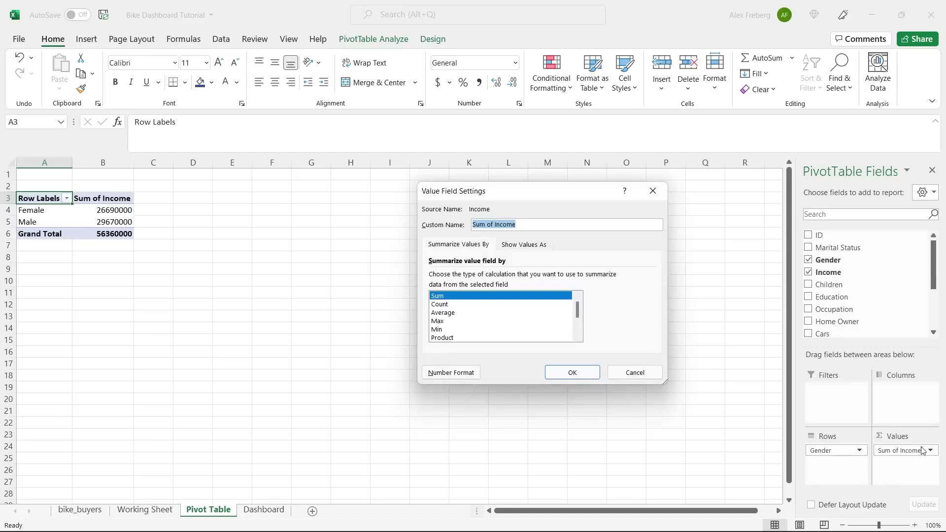
click(653, 190)
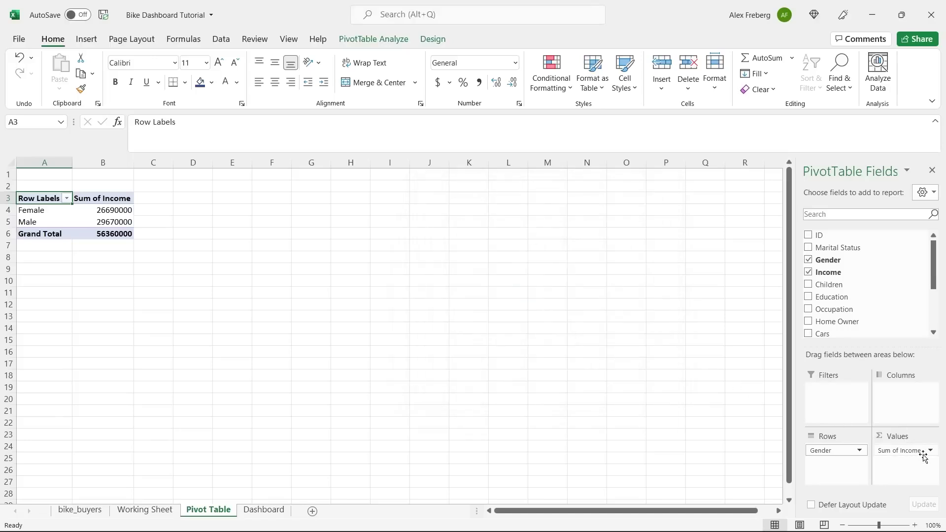
- Summarize the Income values by Average and add Purchased Bike as the pivot table's columns
click(930, 452)
click(919, 437)
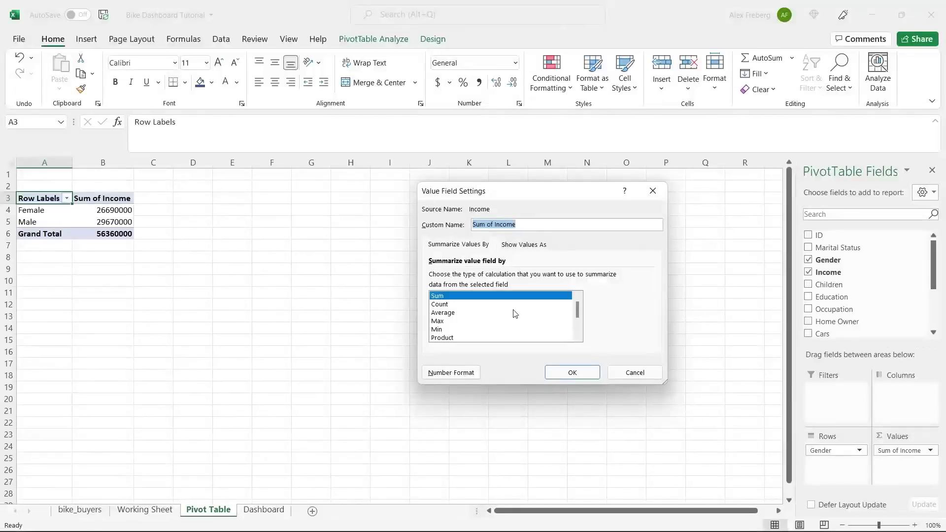
click(514, 312)
click(559, 373)
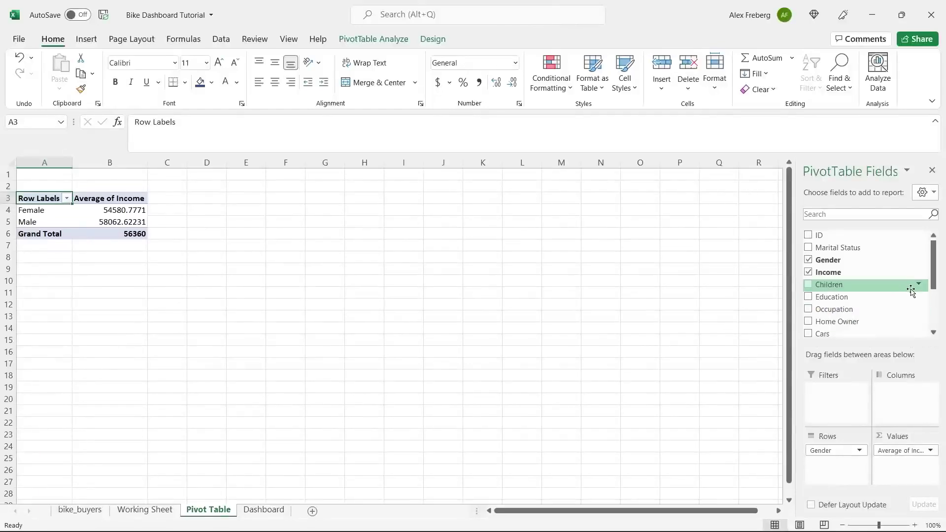
drag(937, 276, 937, 314)
drag(857, 313, 906, 397)
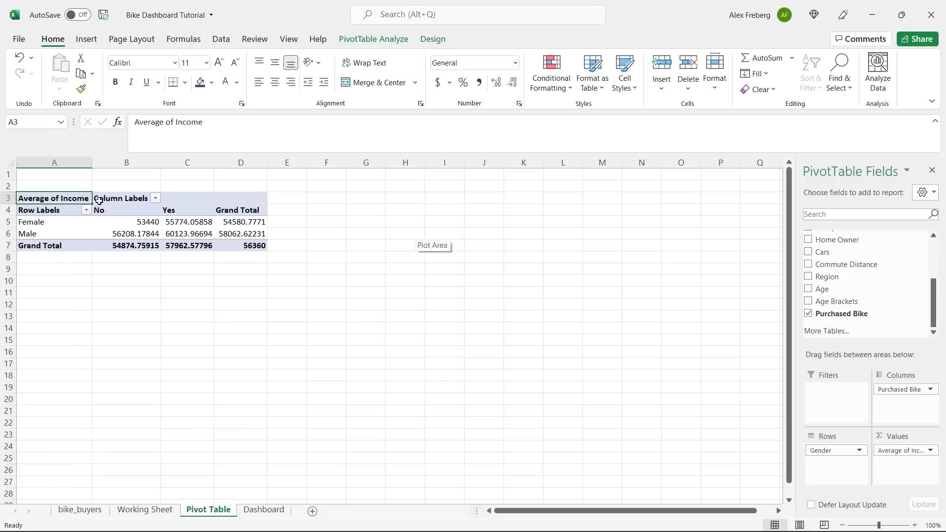
- Examine the average income of females and males who did and did not purchase a bike in the pivot table
click(109, 210)
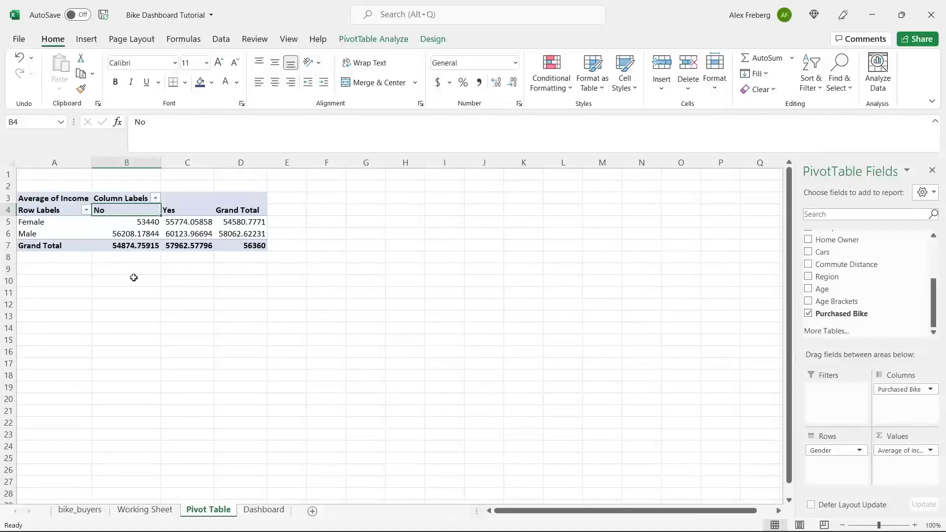
click(121, 226)
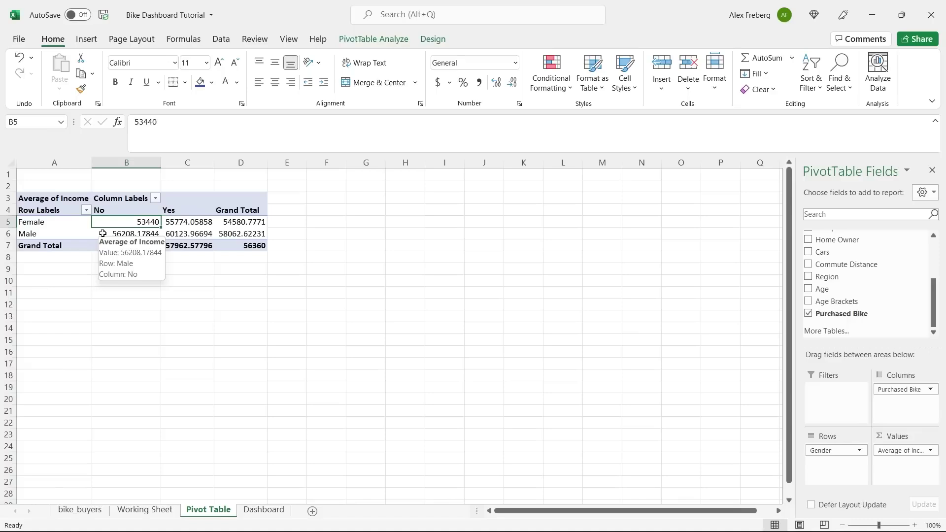
click(102, 233)
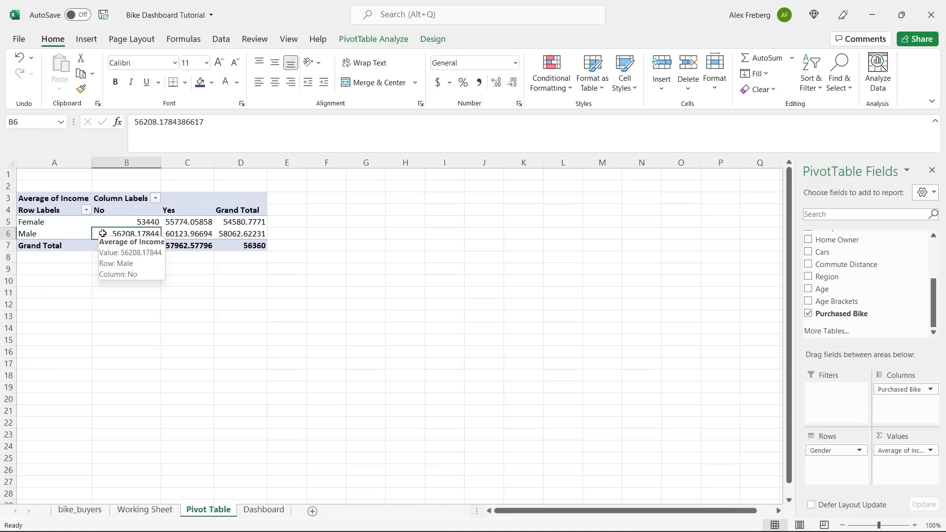
click(193, 210)
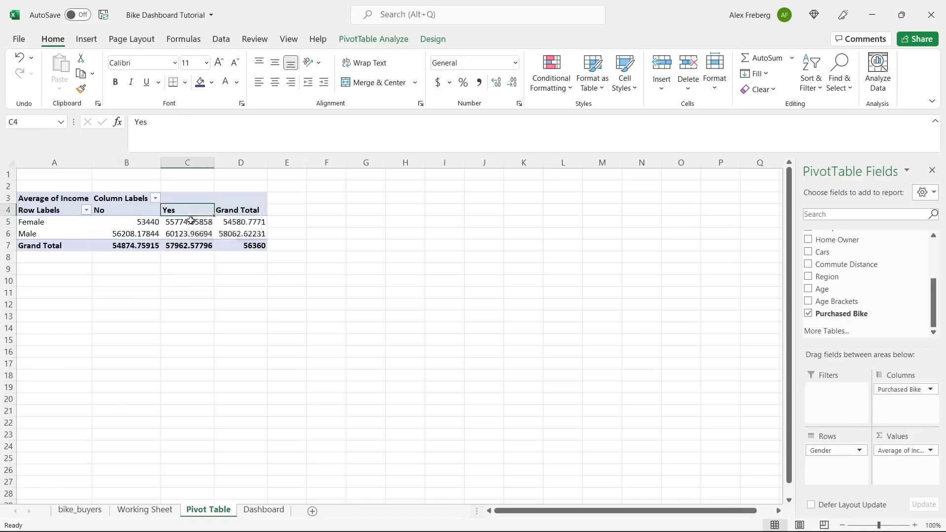
click(190, 221)
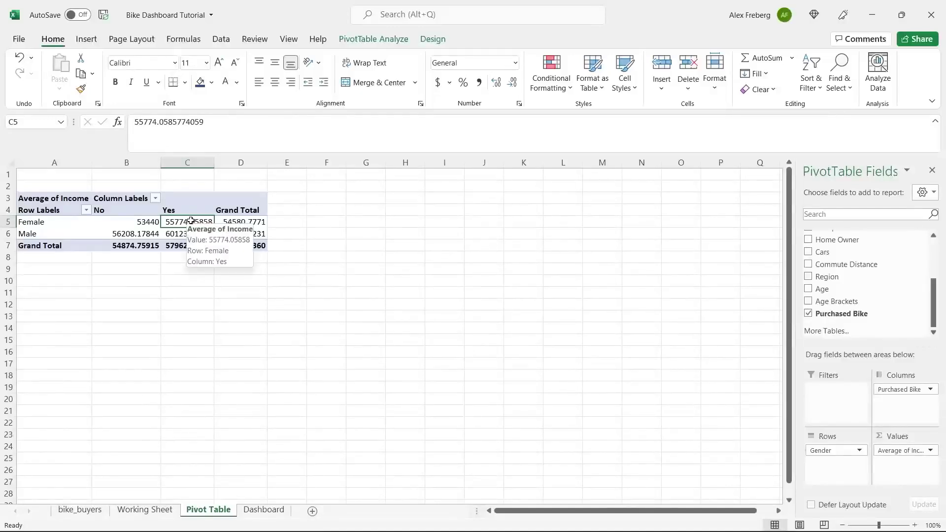
click(191, 234)
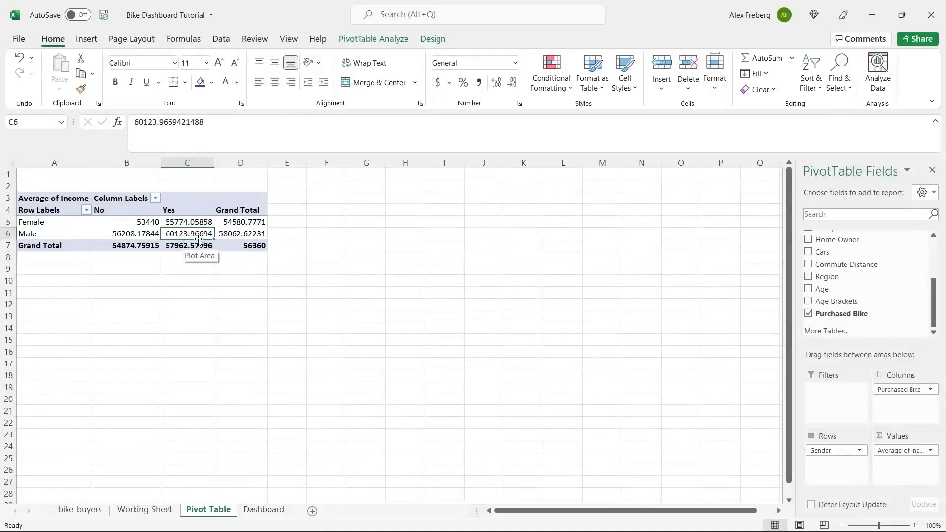
drag(137, 221, 171, 227)
click(141, 222)
click(133, 237)
click(251, 235)
click(154, 223)
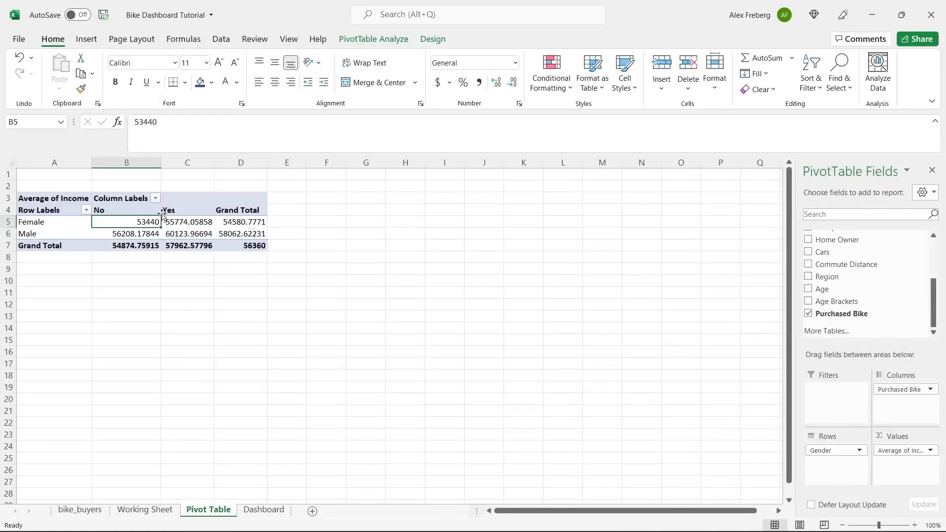
click(177, 234)
click(177, 277)
- Drill down into the records behind the Female average income in the No column and discard the generated detail sheet
click(137, 223)
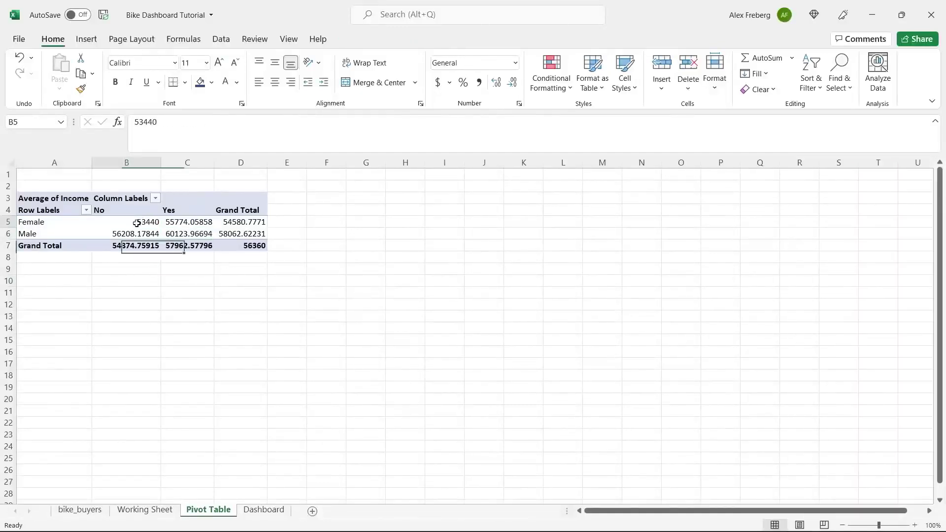
double_click(137, 223)
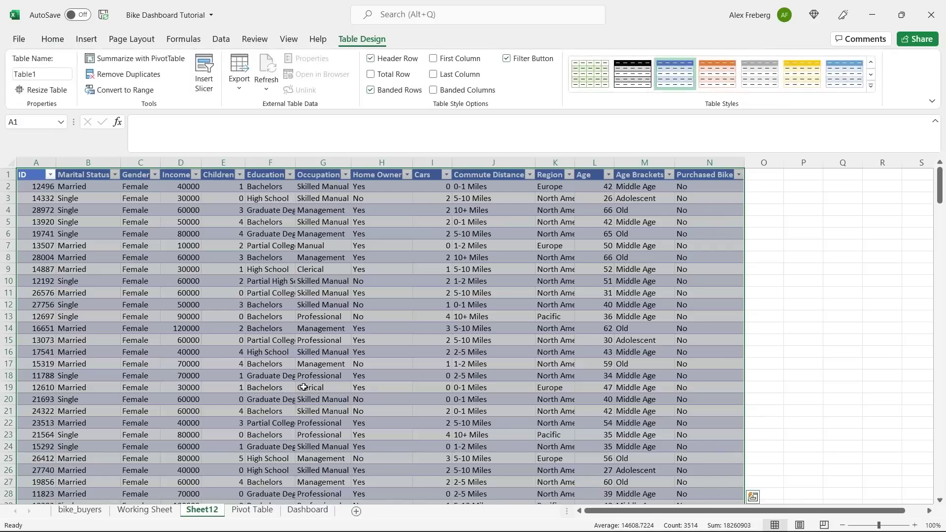
click(251, 510)
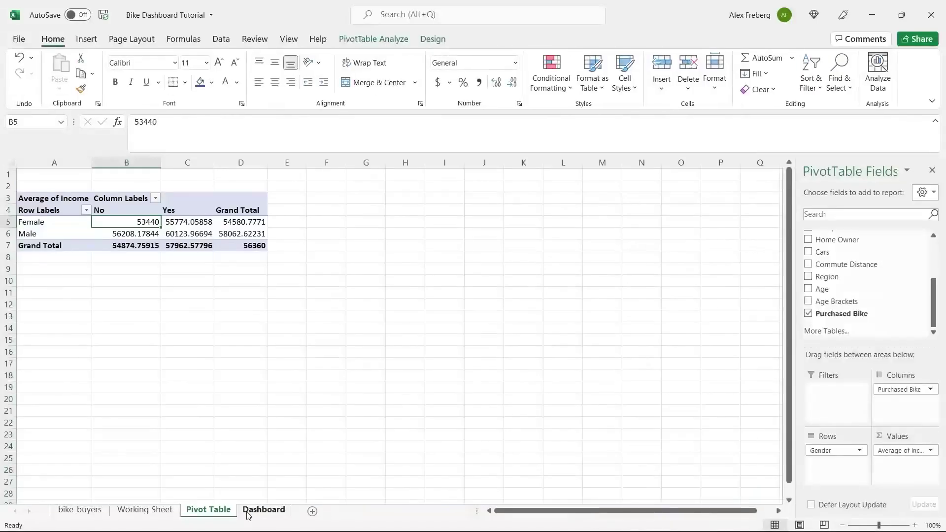
- Insert a Clustered Column chart from the pivot table and place it beside the table, starting around column F
click(186, 222)
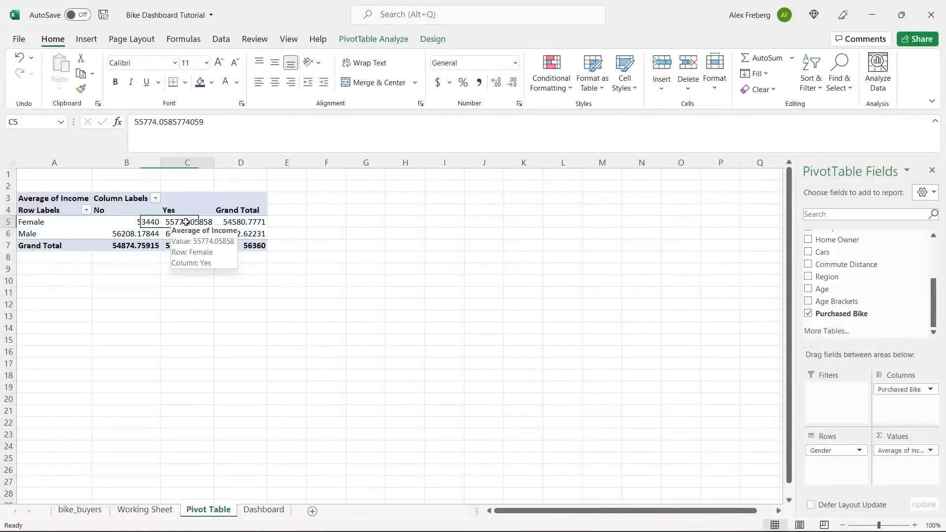
click(85, 43)
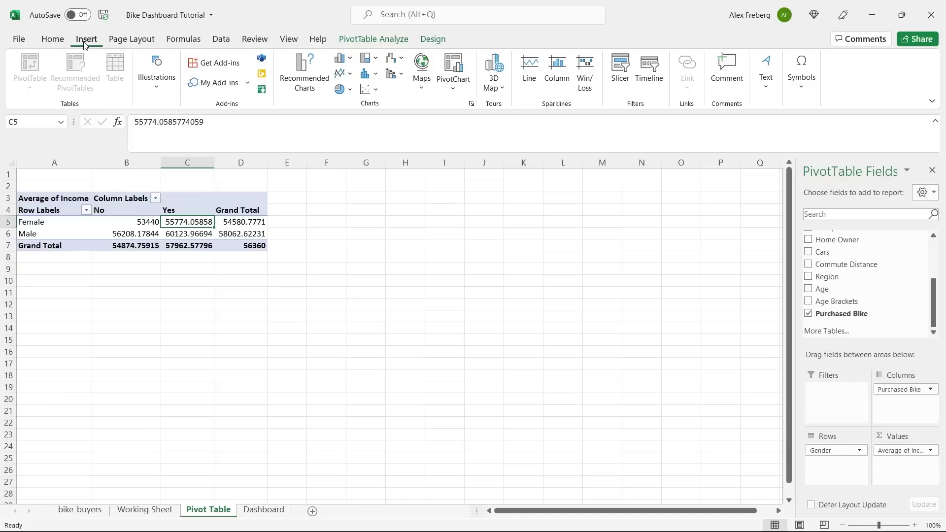
click(301, 78)
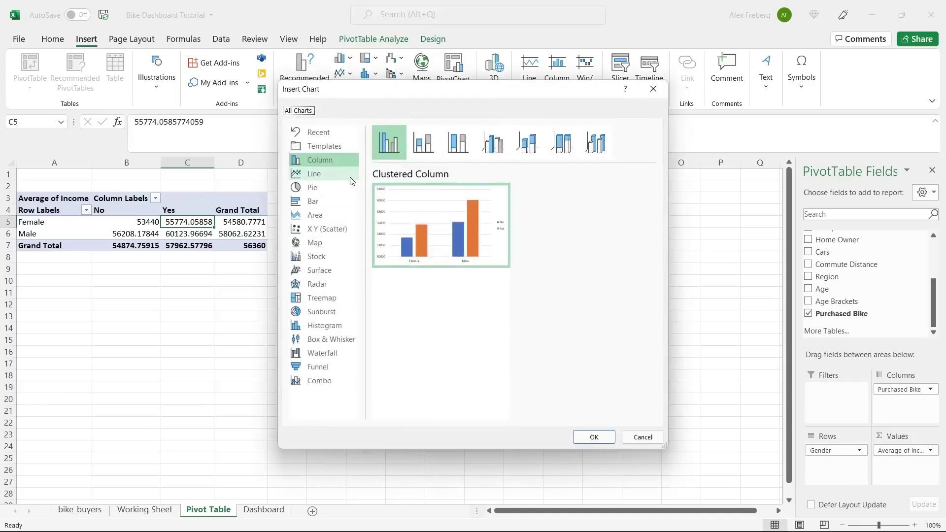
click(423, 145)
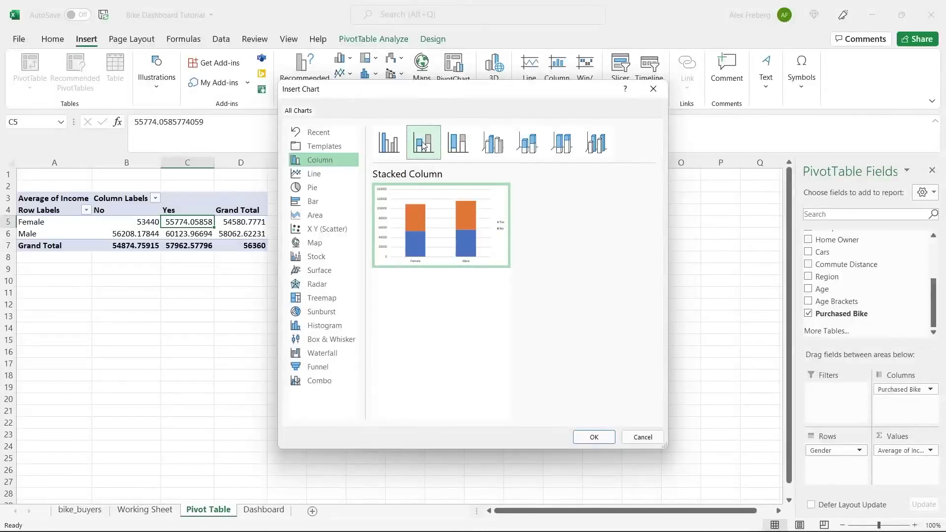
click(457, 143)
click(492, 143)
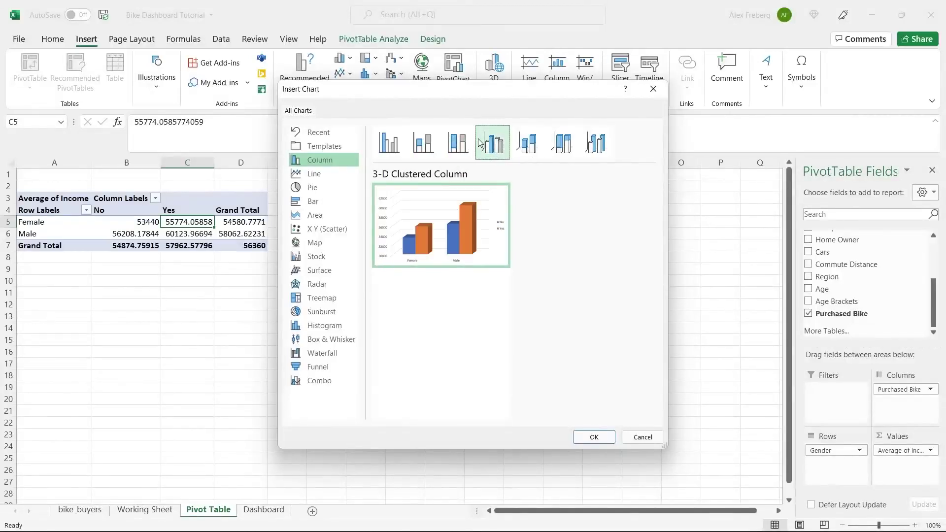
click(525, 143)
click(562, 143)
click(597, 143)
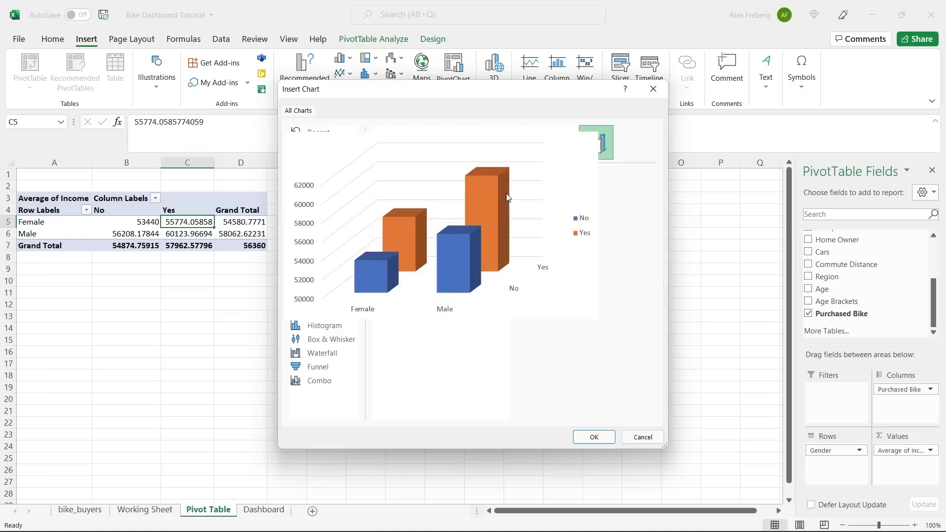
click(389, 144)
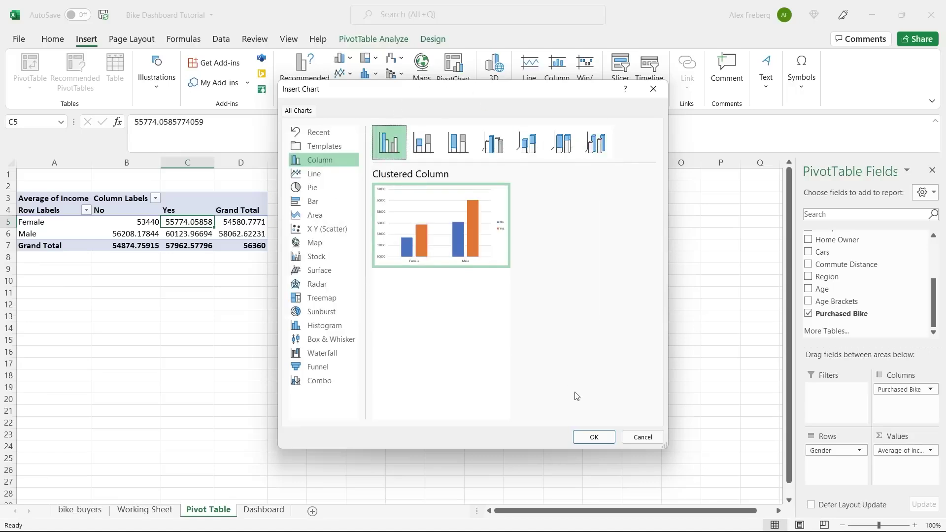
click(594, 438)
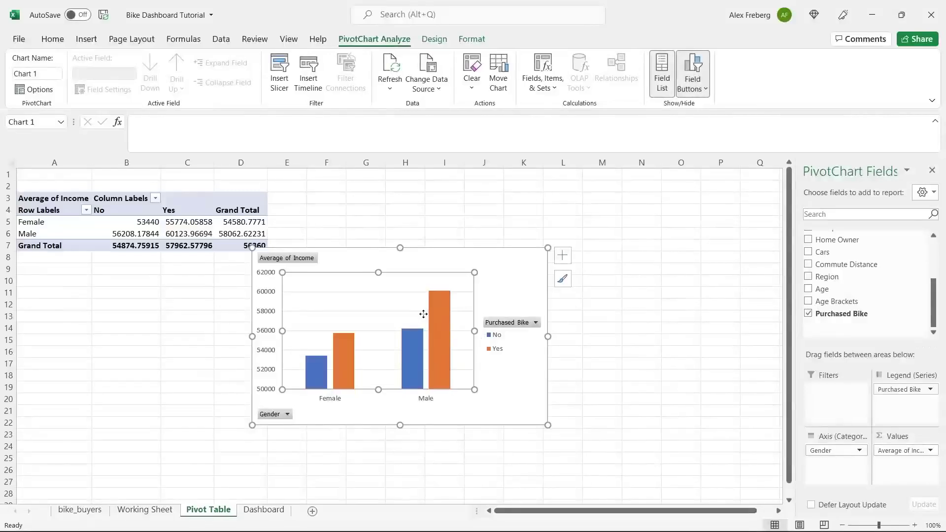
drag(485, 254, 549, 182)
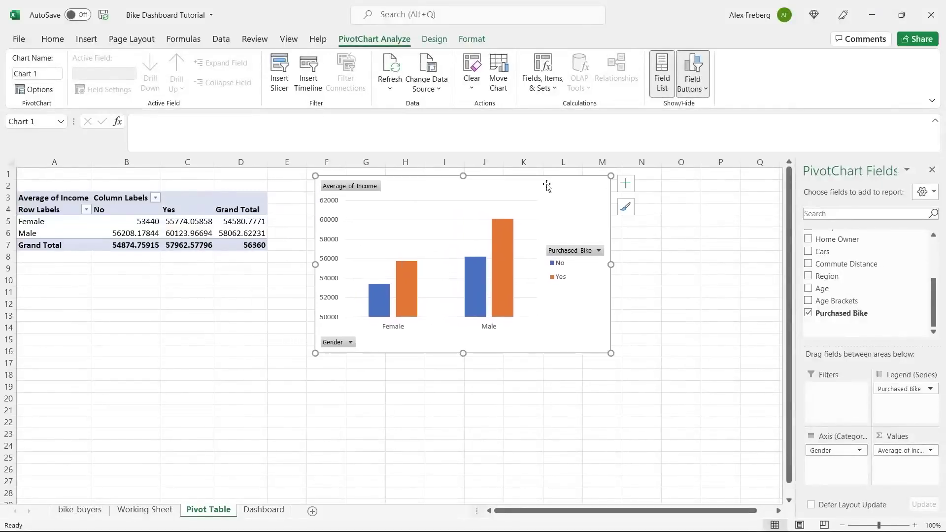
mouse_move(512, 269)
click(626, 211)
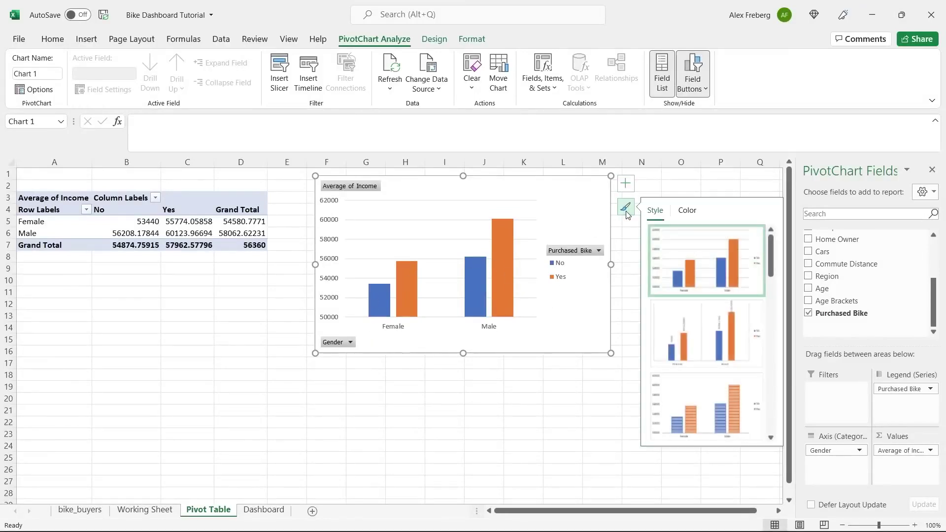
scroll(725, 341, down, 3)
scroll(726, 341, up, 3)
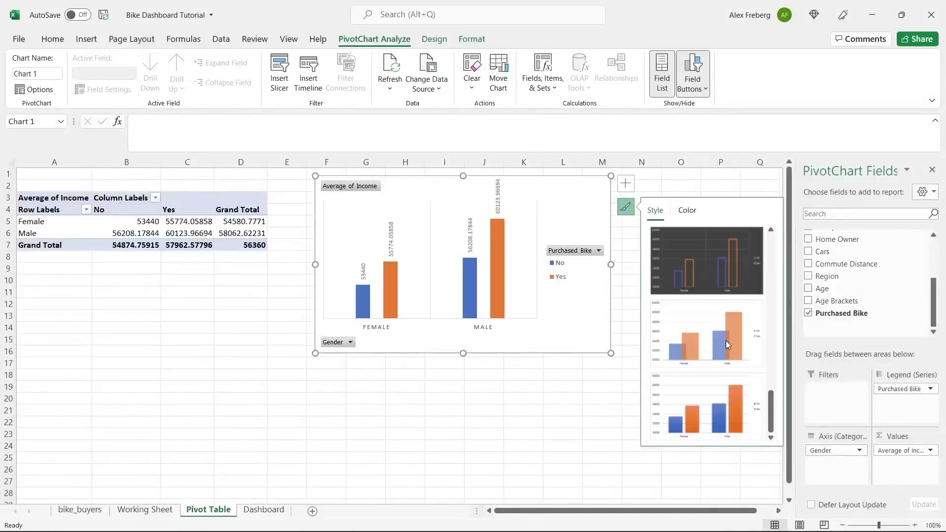
click(684, 211)
- Add axis titles to the chart and name the vertical axis "Income"
click(630, 187)
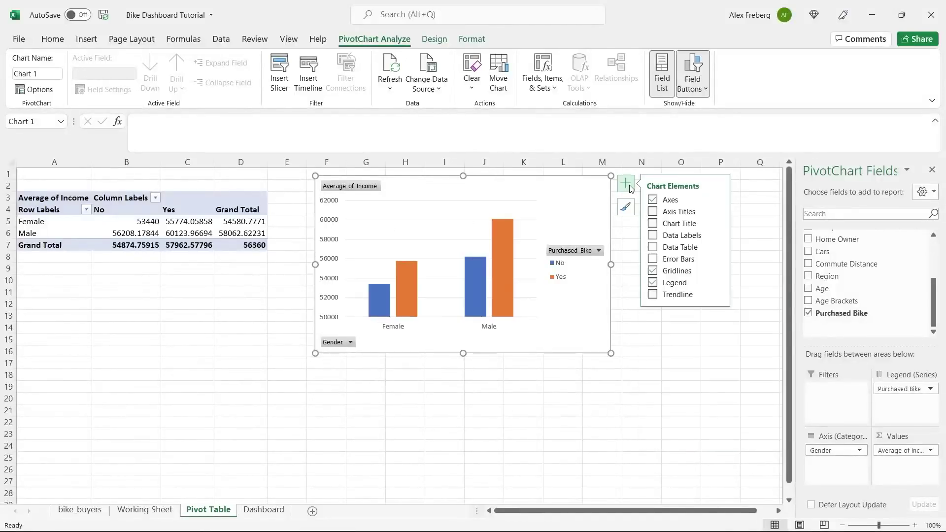
click(653, 212)
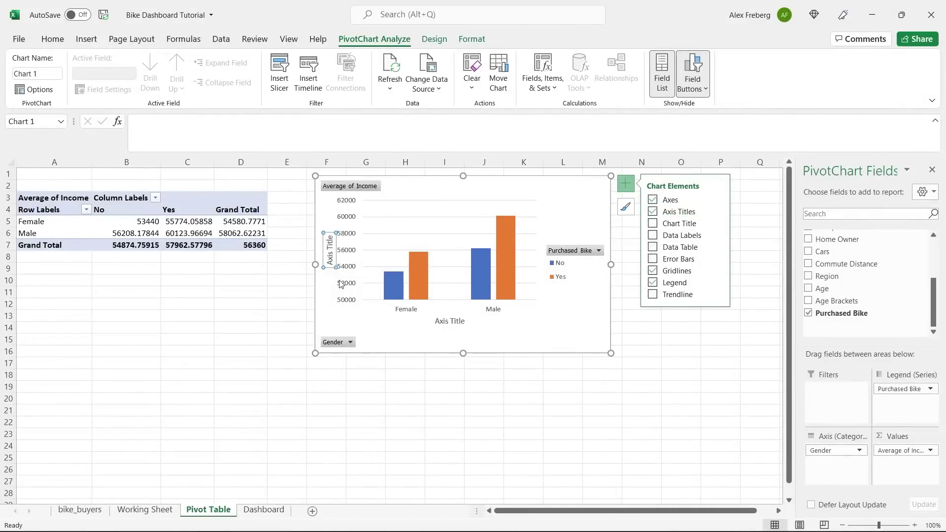
triple_click(330, 256)
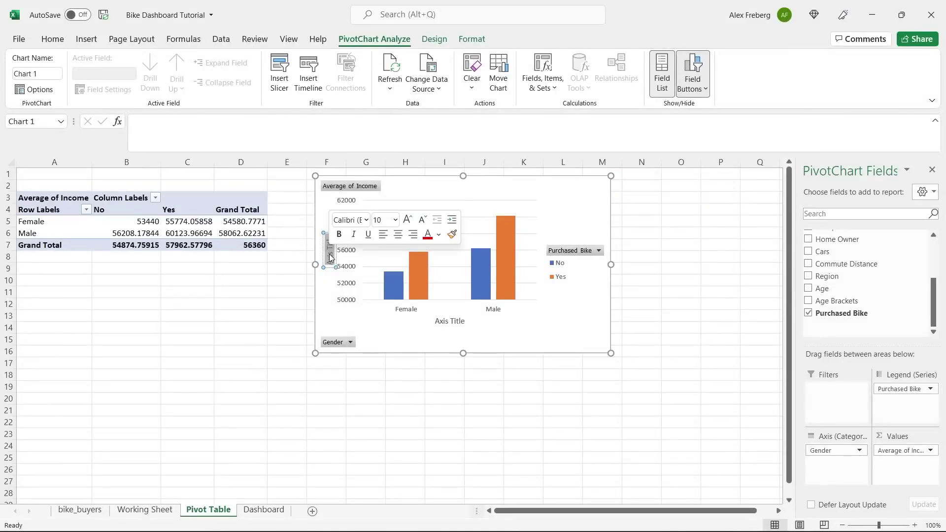
text(Income)
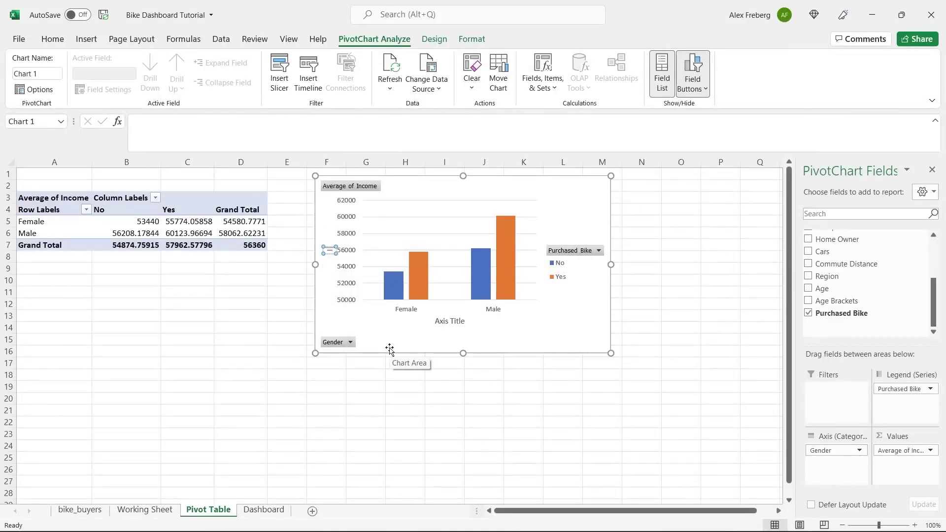
- Replace the chart's horizontal axis title with "Gender"
click(448, 321)
double_click(448, 322)
key(ctrl+a)
key(BackSpace)
text(Gender)
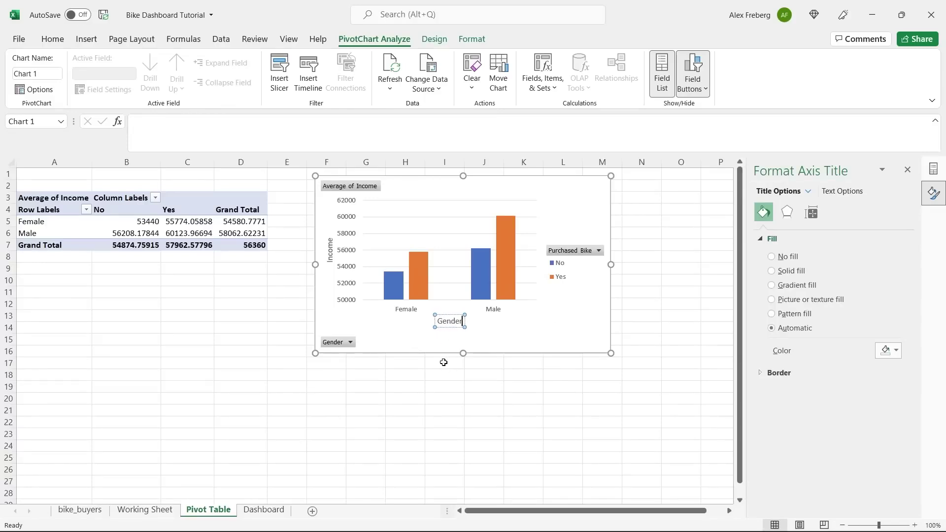
- Add a chart title to the income chart and set it to "Avg Income Per Purchase"
click(574, 212)
click(625, 184)
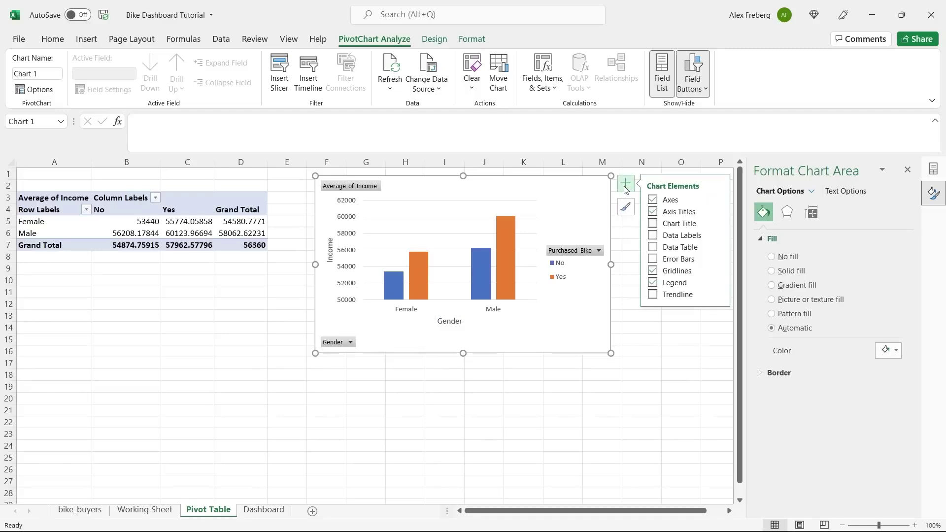
click(652, 224)
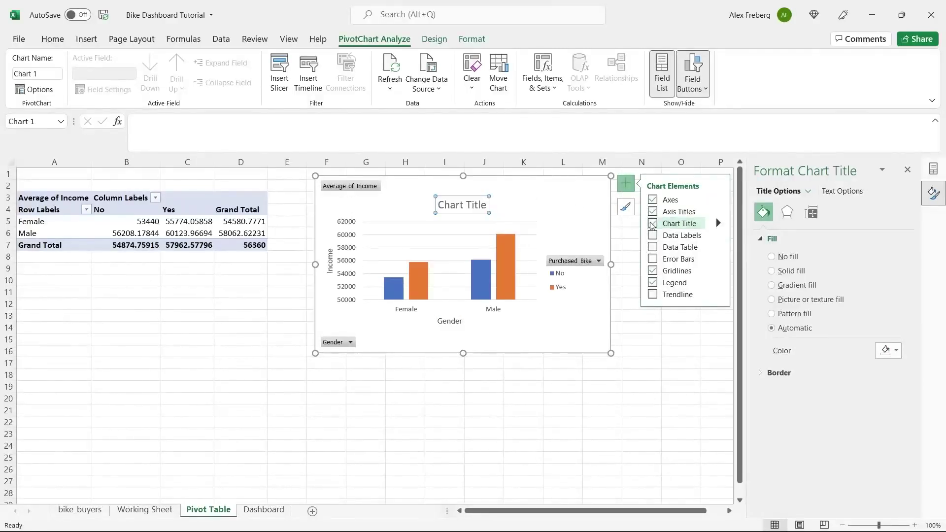
double_click(460, 207)
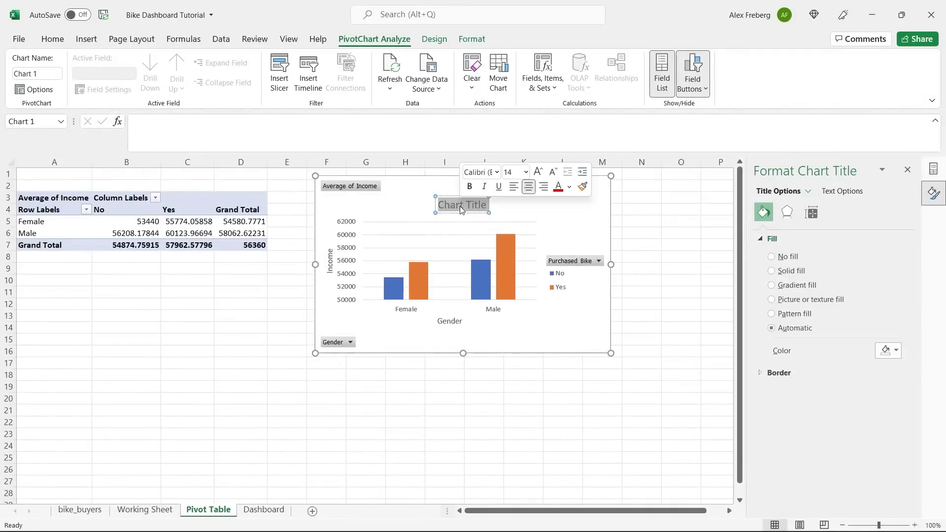
text(Avg Inc)
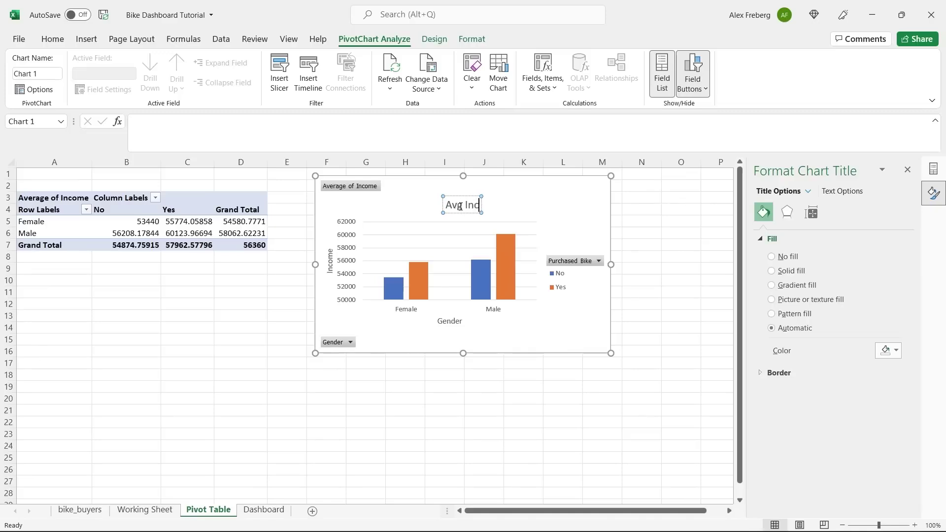
text(ome Per Pu)
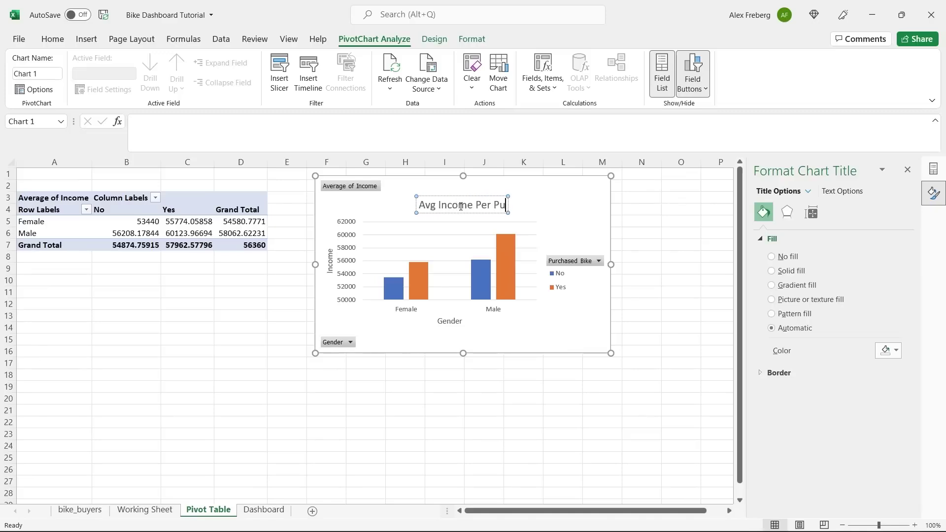
text(rchase)
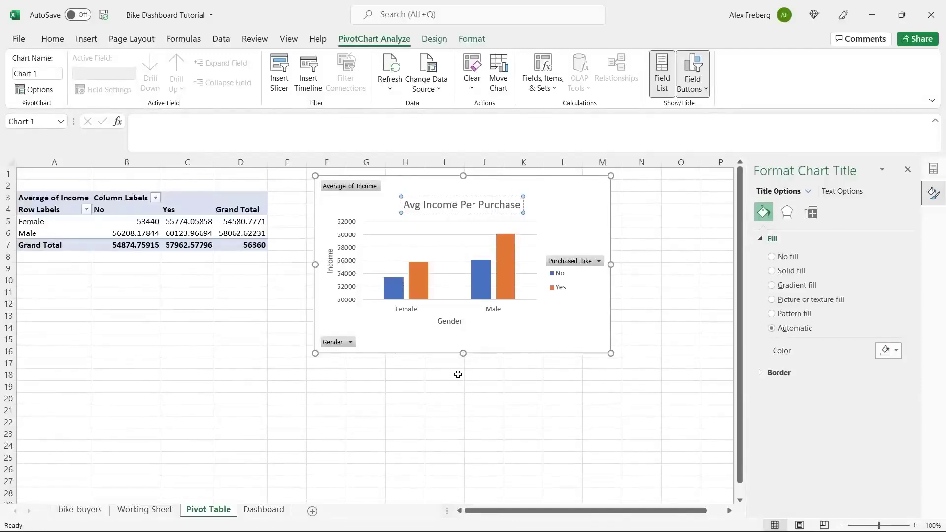
click(501, 329)
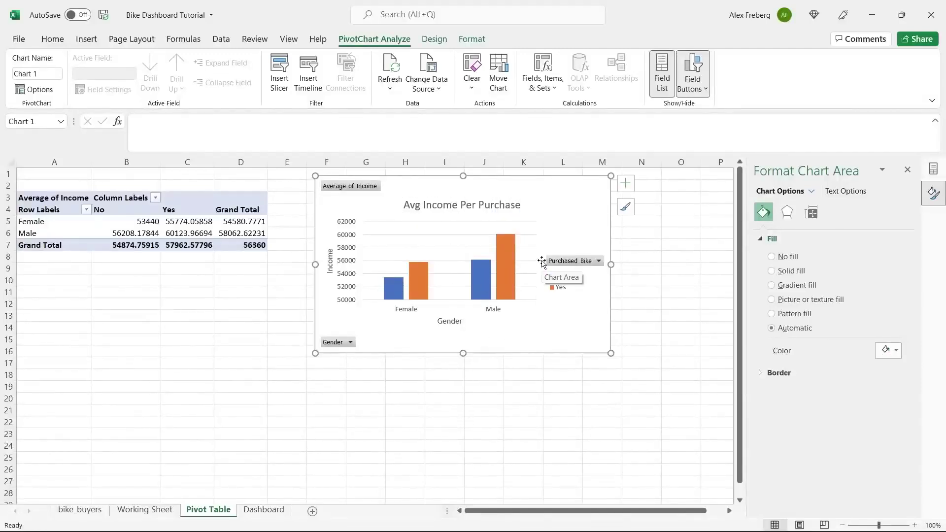
- Try data labels on the income chart, remove them and show a data table instead
click(625, 183)
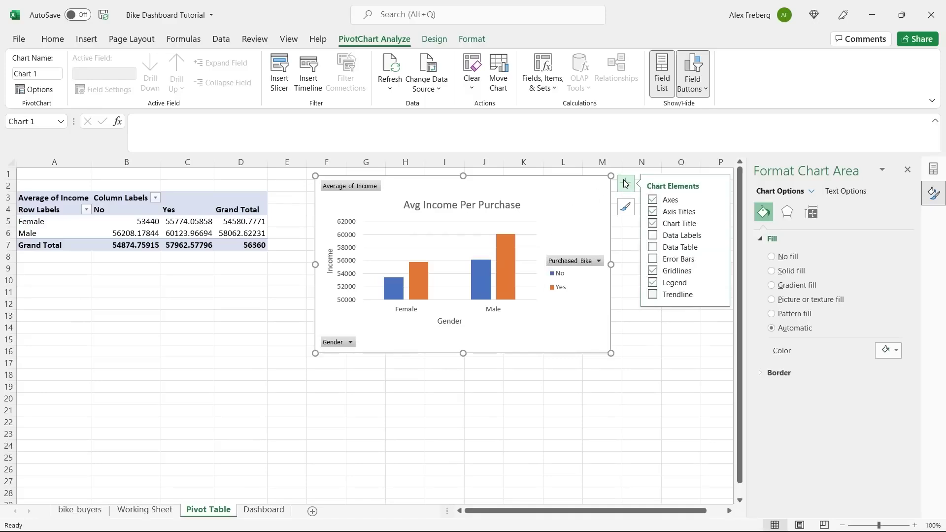
click(657, 238)
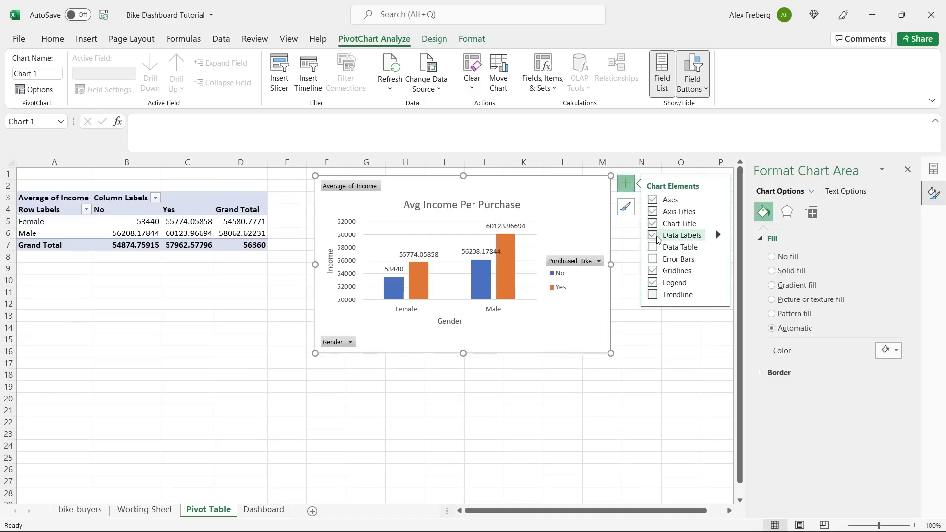
click(657, 236)
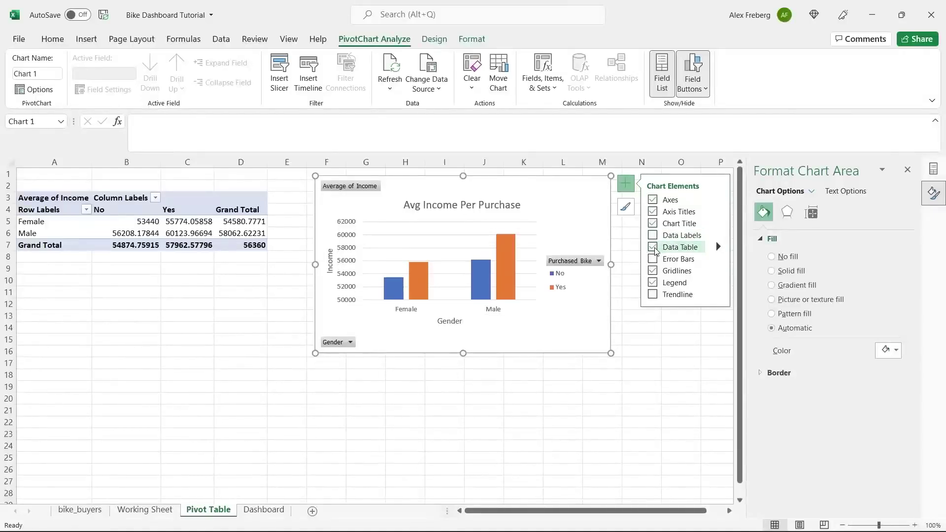
click(657, 247)
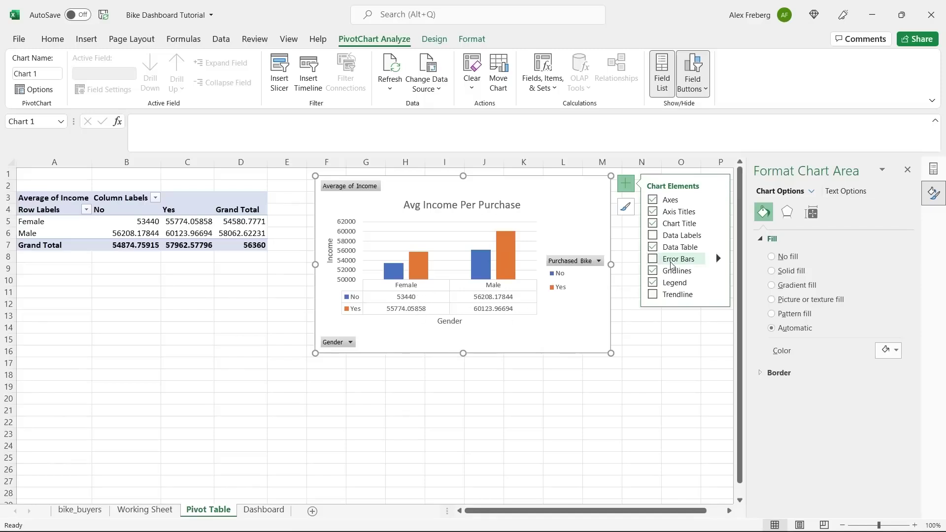
- Format the pivot table's average income values in B5:D7 as numbers with thousands separators and no decimal places
click(172, 222)
drag(148, 221, 235, 244)
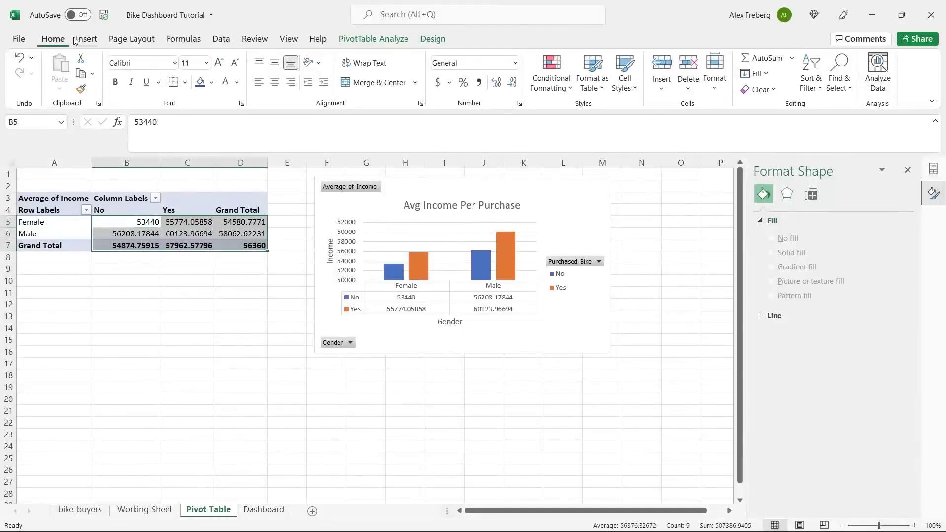
click(516, 62)
click(505, 122)
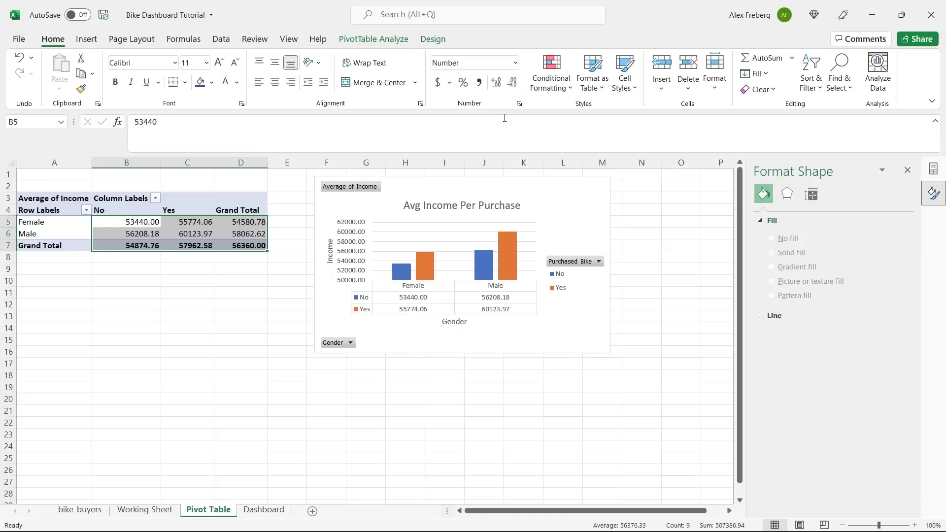
click(513, 84)
click(513, 83)
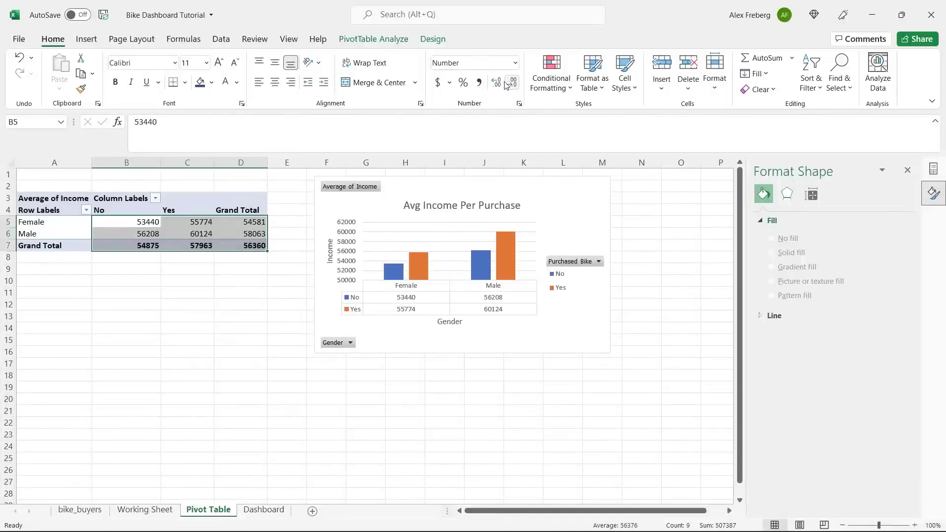
click(478, 84)
click(512, 87)
click(512, 87)
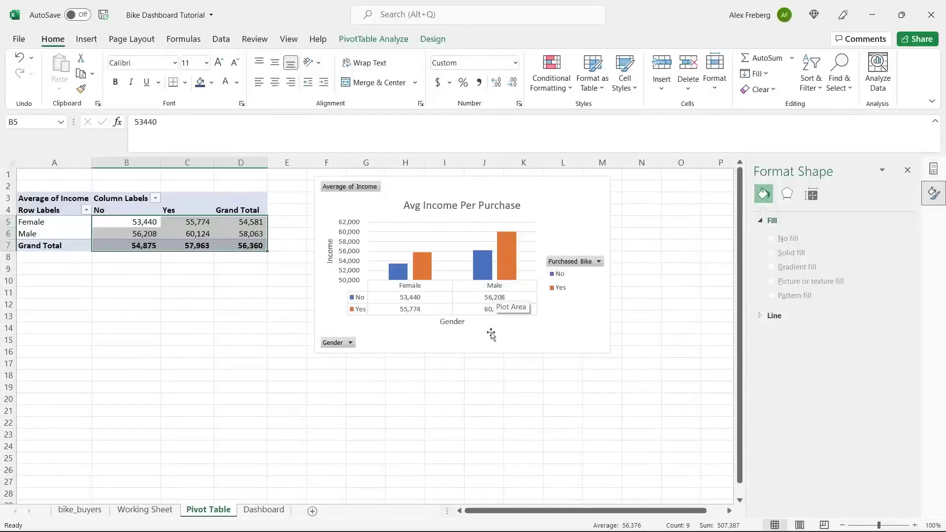
- Select the income chart and close its Format Chart Area settings
click(578, 334)
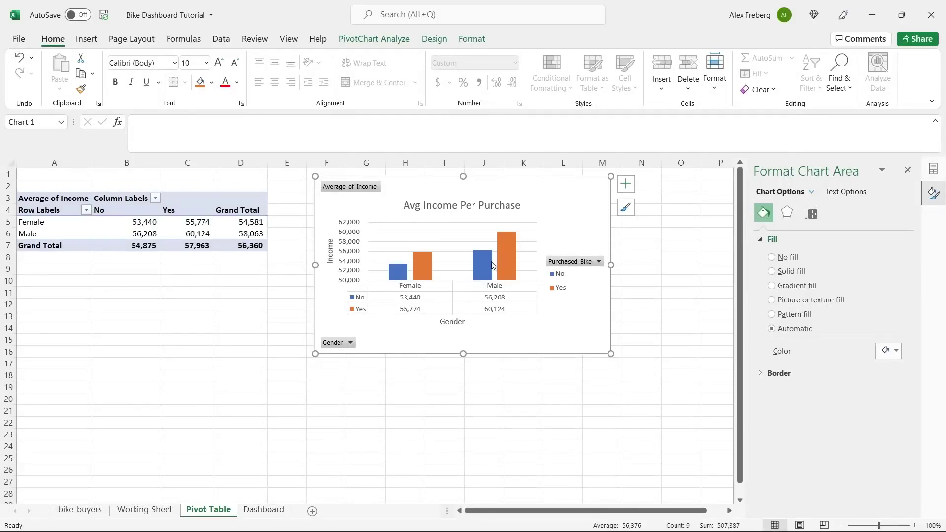
mouse_move(492, 264)
click(907, 170)
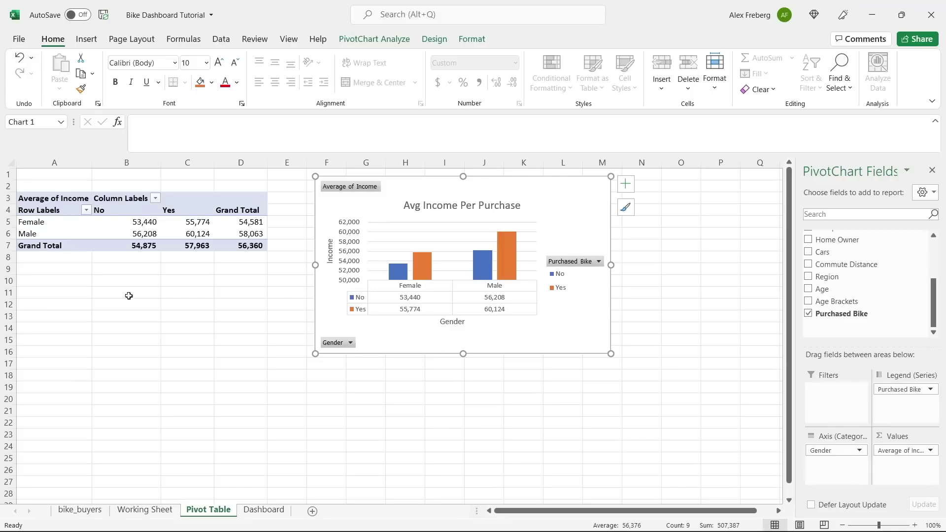
- Create a second pivot table at cell A20 of the Pivot Table sheet from all the data on the Working Sheet
click(126, 296)
scroll(120, 300, down, 2)
scroll(119, 300, down, 2)
click(55, 293)
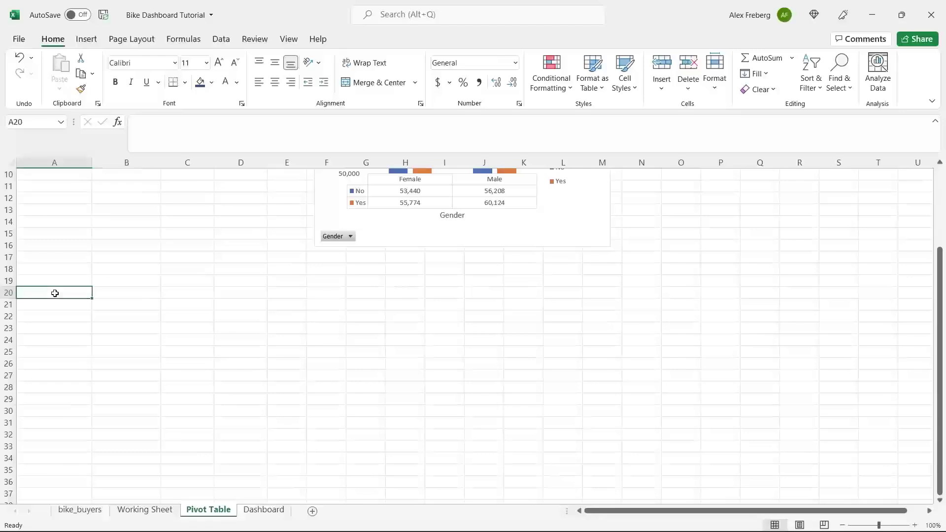
click(88, 41)
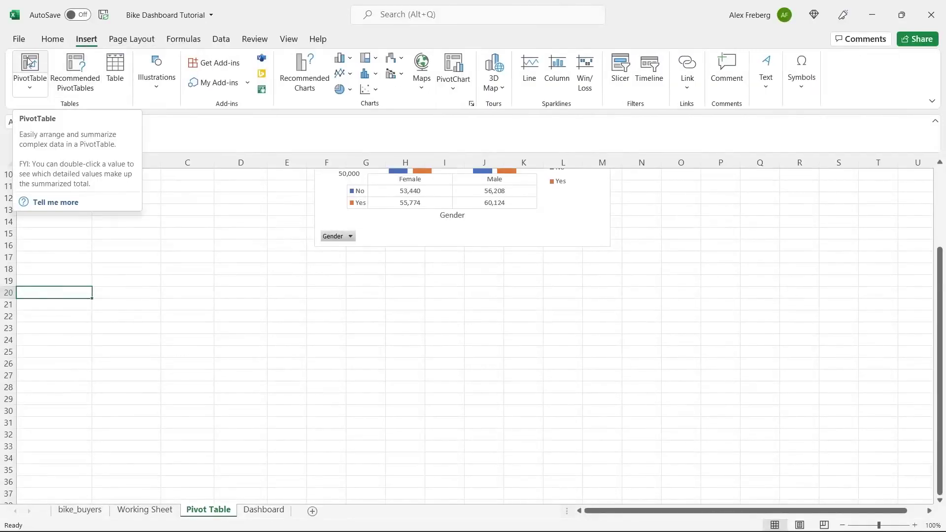
click(30, 62)
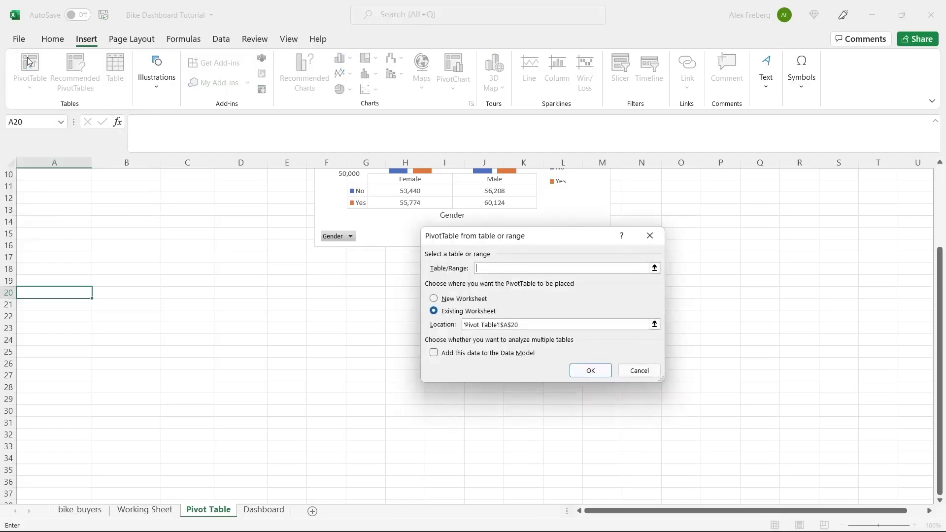
click(172, 515)
click(119, 188)
key(ctrl+a)
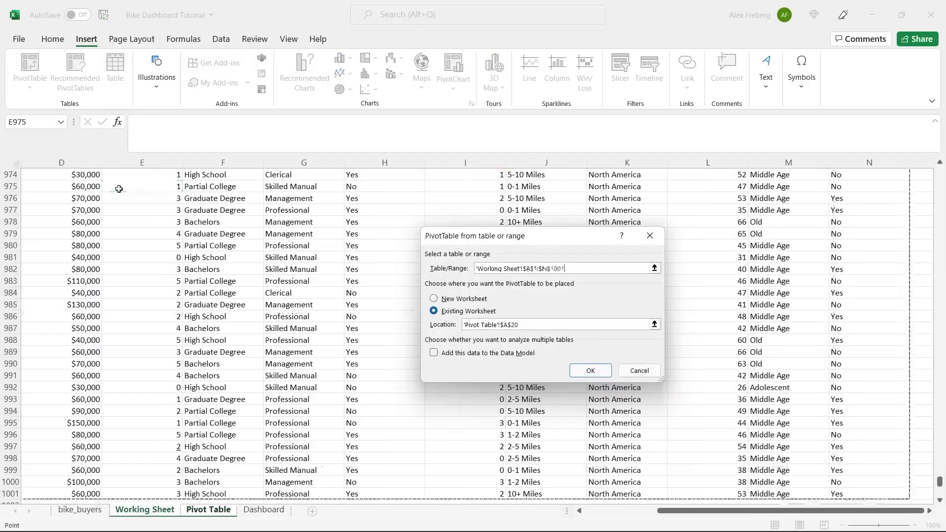
click(590, 371)
- Build the new pivot table with Commute Distance as rows, the count of Purchased Bike as values and Purchased Bike as columns
scroll(361, 286, down, 3)
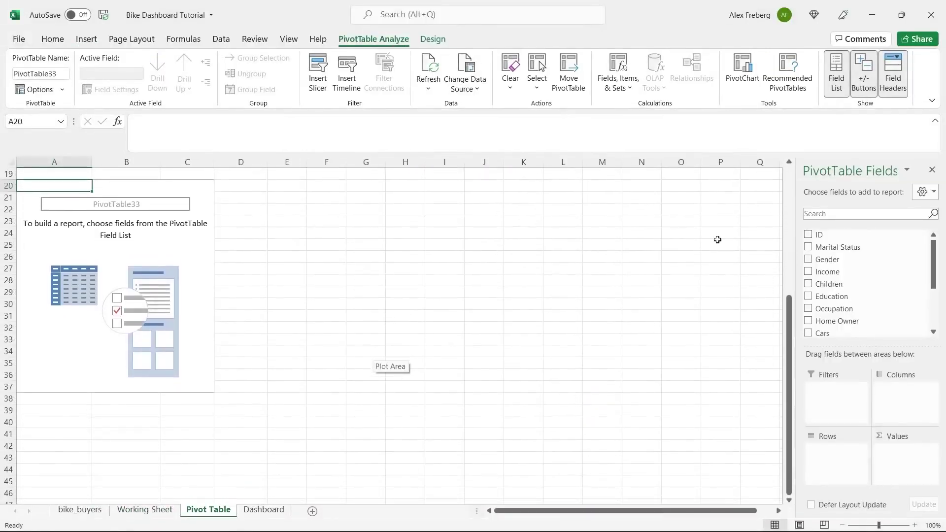
scroll(636, 302, up, 6)
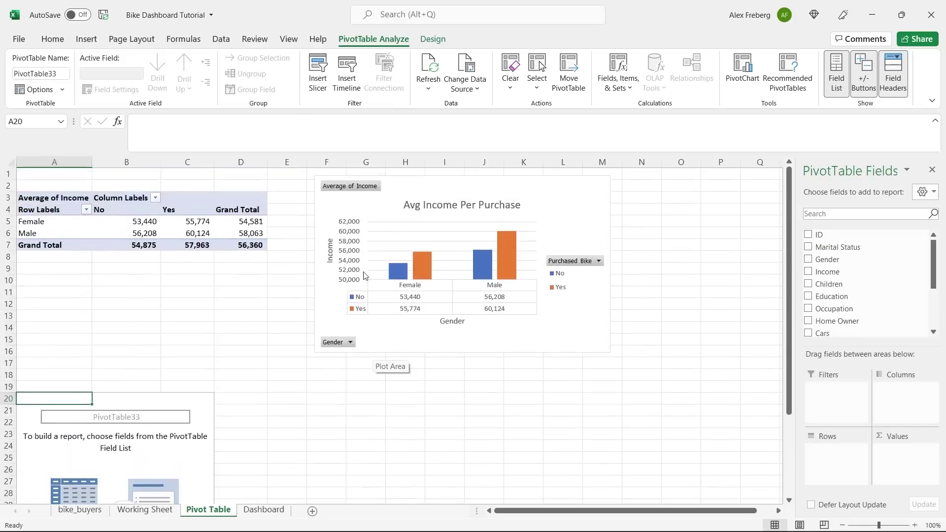
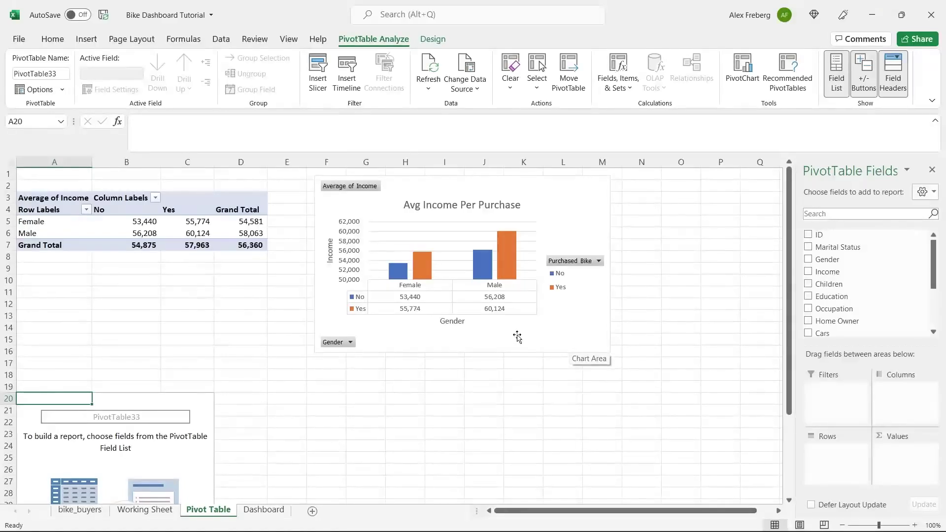
scroll(516, 336, down, 4)
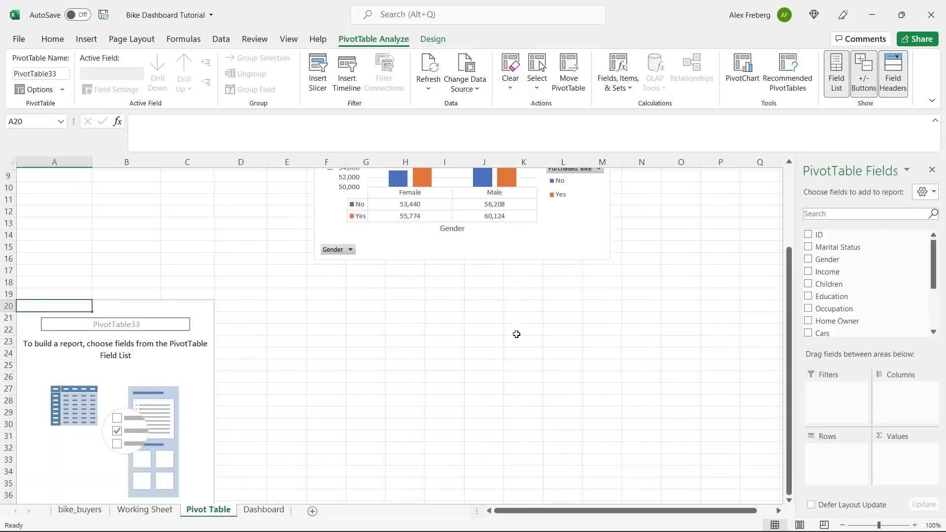
scroll(516, 335, down, 3)
scroll(516, 334, up, 1)
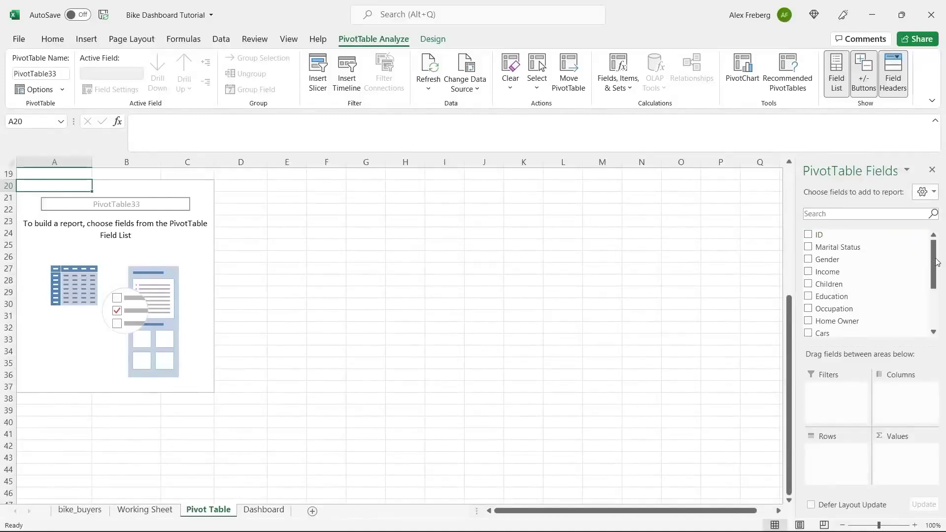
drag(935, 262, 935, 301)
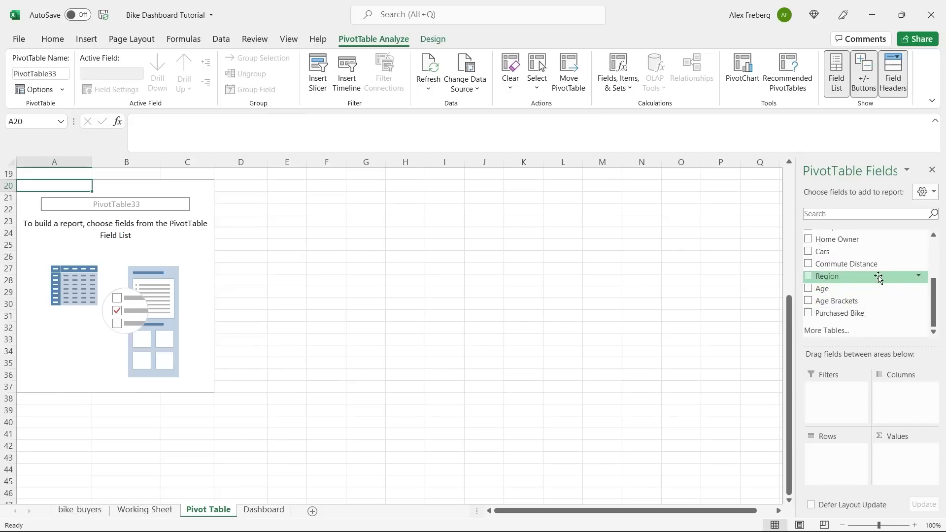
drag(880, 266, 839, 454)
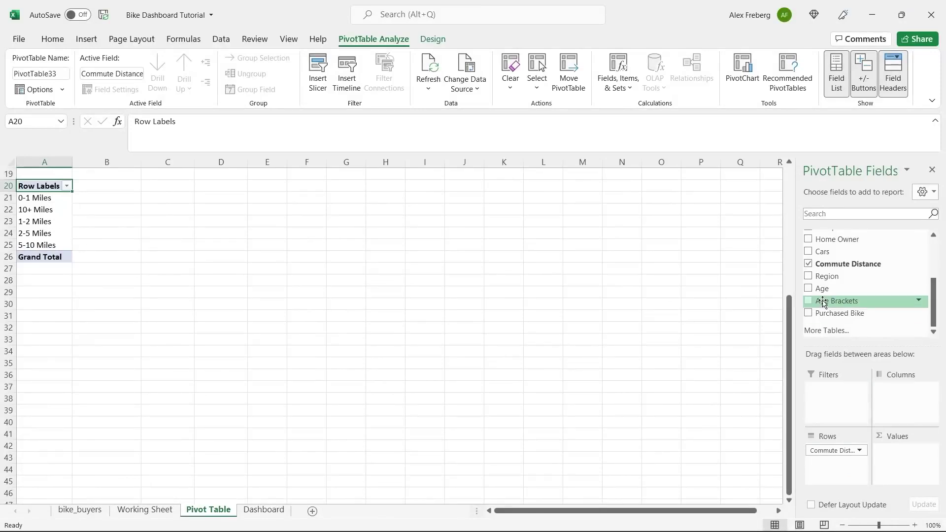
drag(843, 314, 915, 477)
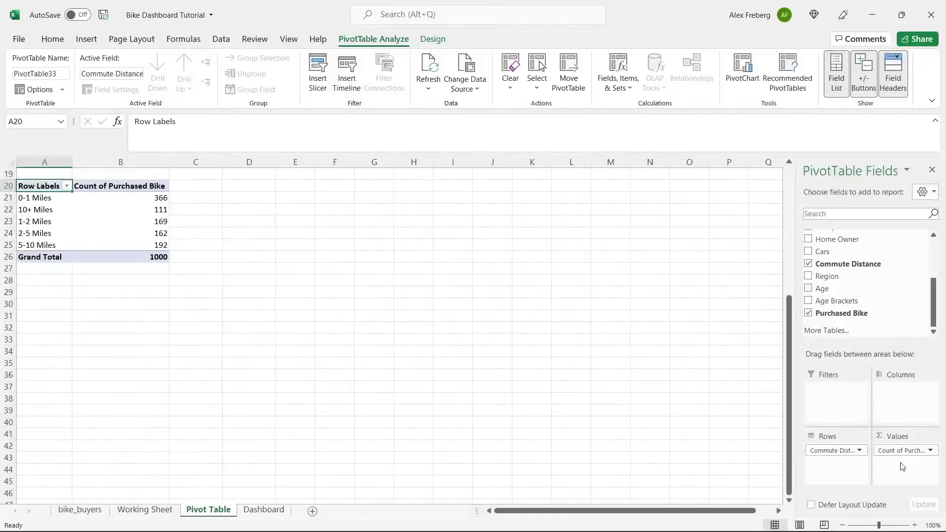
drag(859, 314, 913, 404)
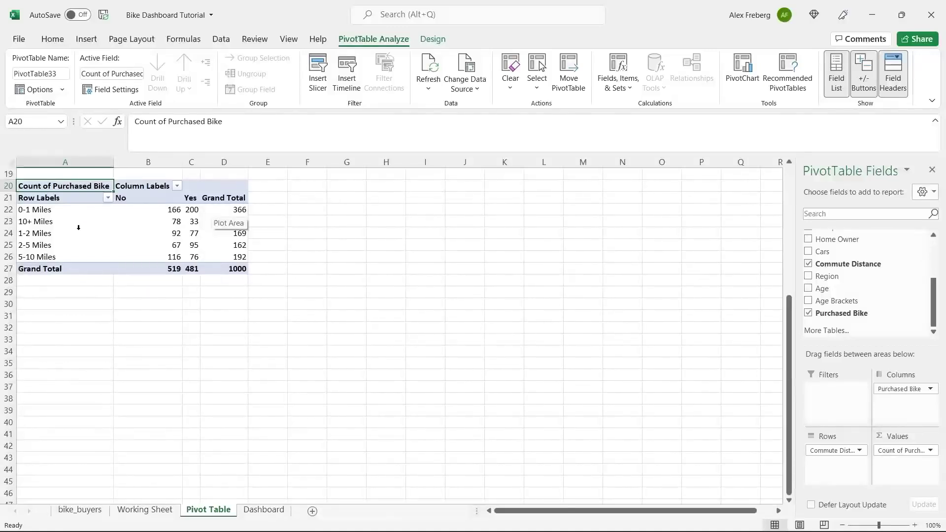
- Examine the commute distance rows in the new pivot table and the order of their labels
click(173, 229)
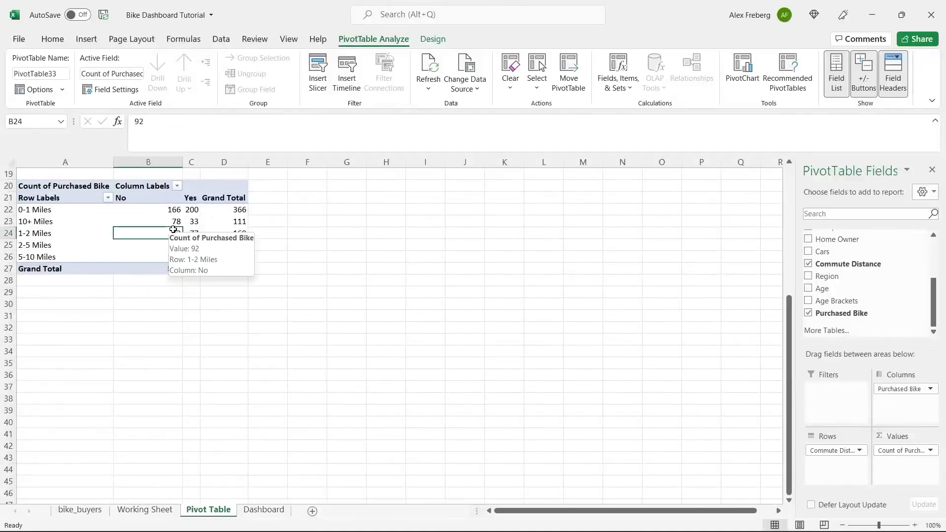
click(64, 221)
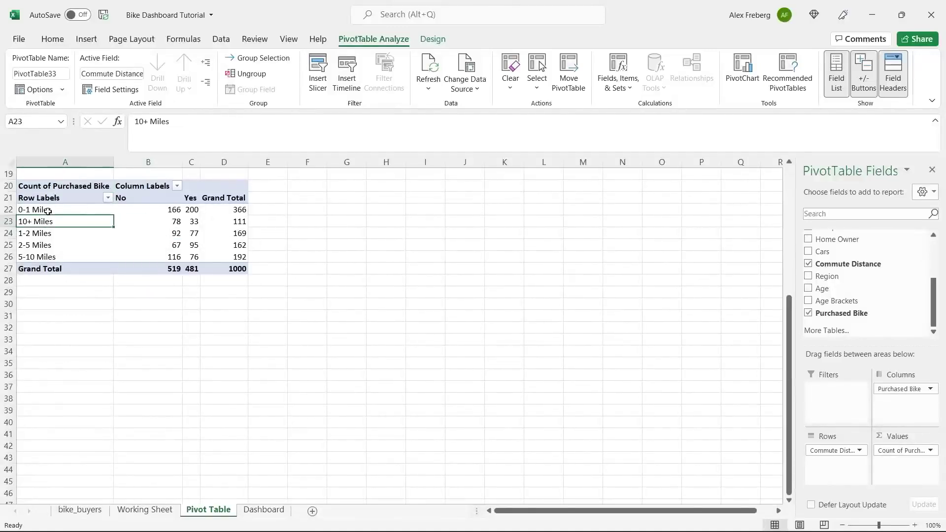
click(32, 221)
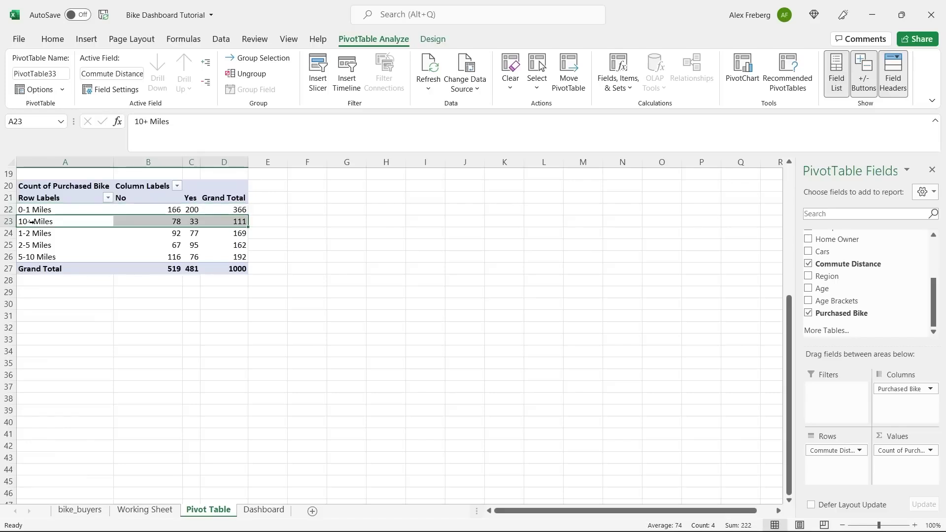
click(32, 233)
click(31, 245)
click(30, 257)
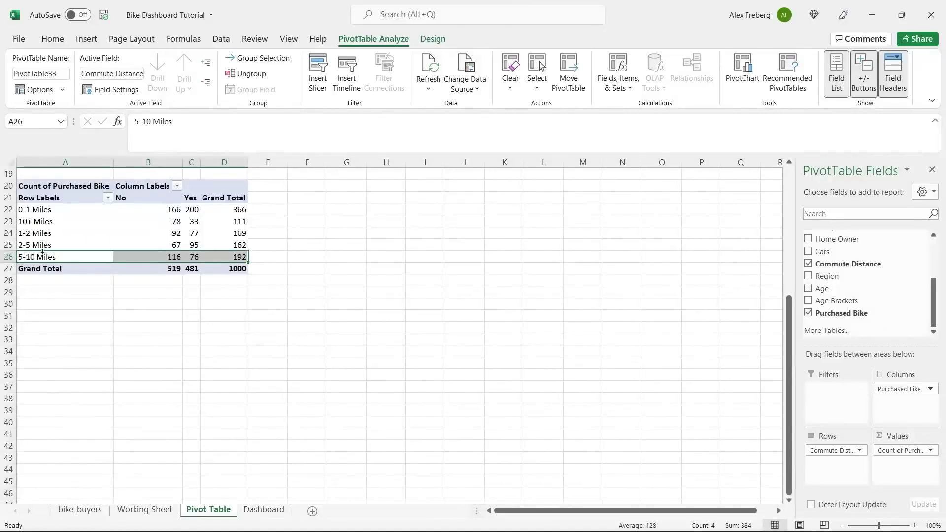
- Sort the commute distance row labels of the pivot table Z to A, and return them to A to Z order
click(107, 198)
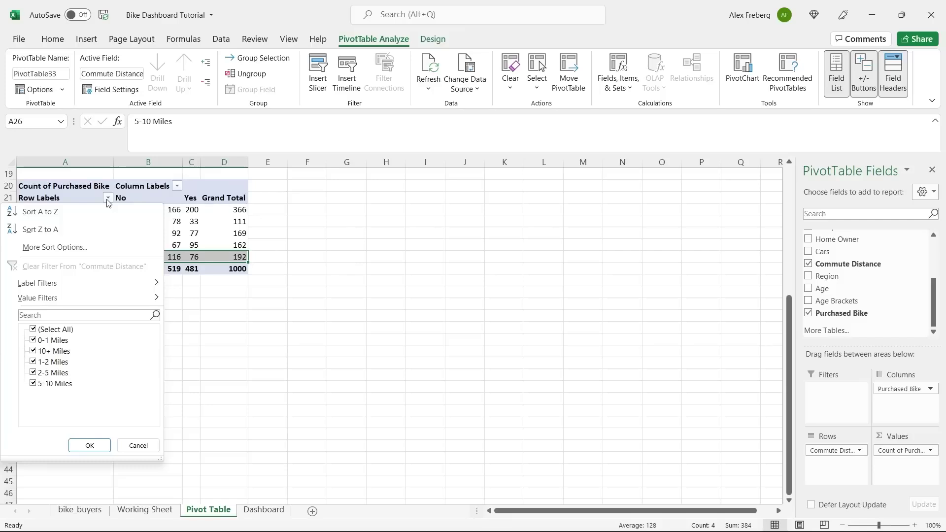
click(95, 213)
click(101, 197)
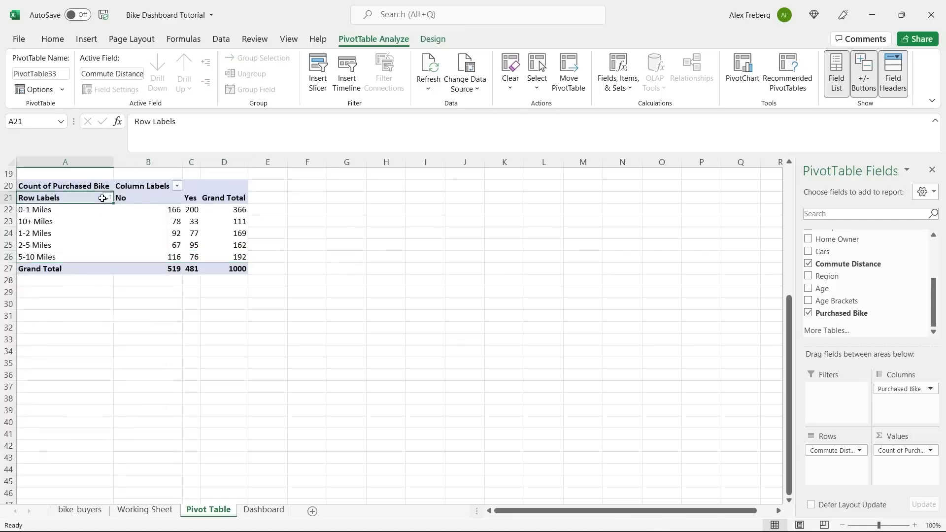
click(107, 197)
click(99, 233)
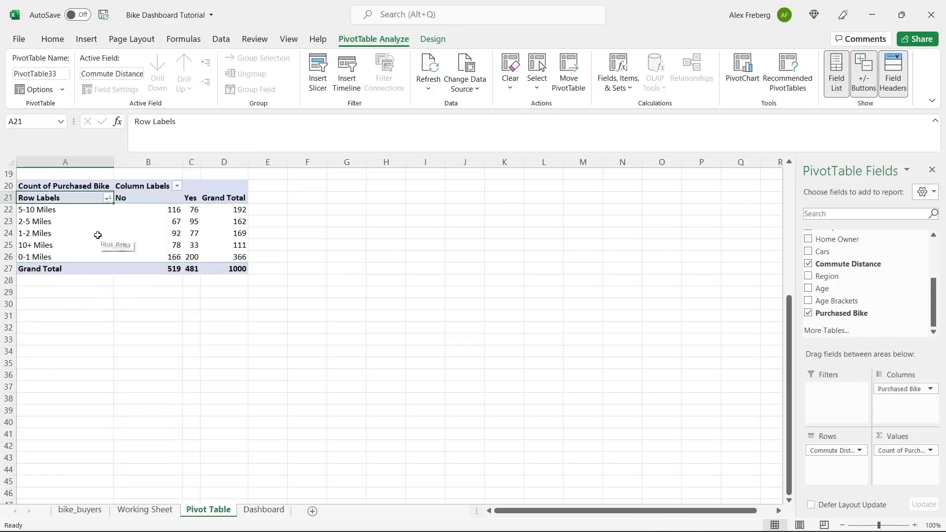
click(107, 197)
click(92, 212)
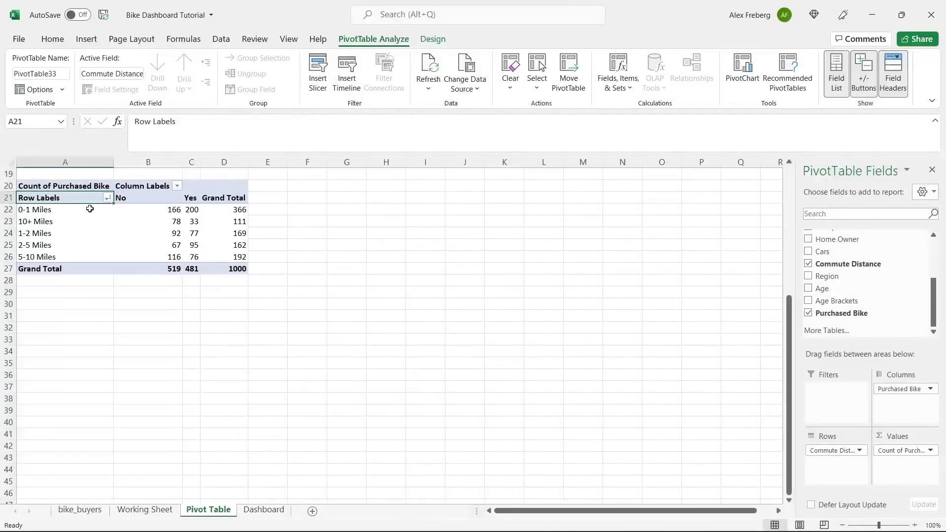
- Insert a basic Line chart from the commute distance pivot table and place it beside the table
click(237, 234)
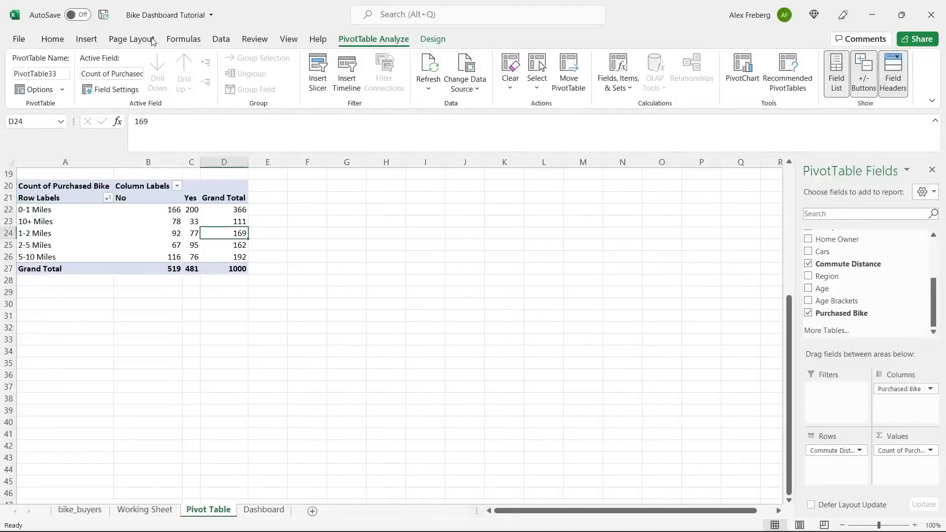
click(86, 39)
click(304, 74)
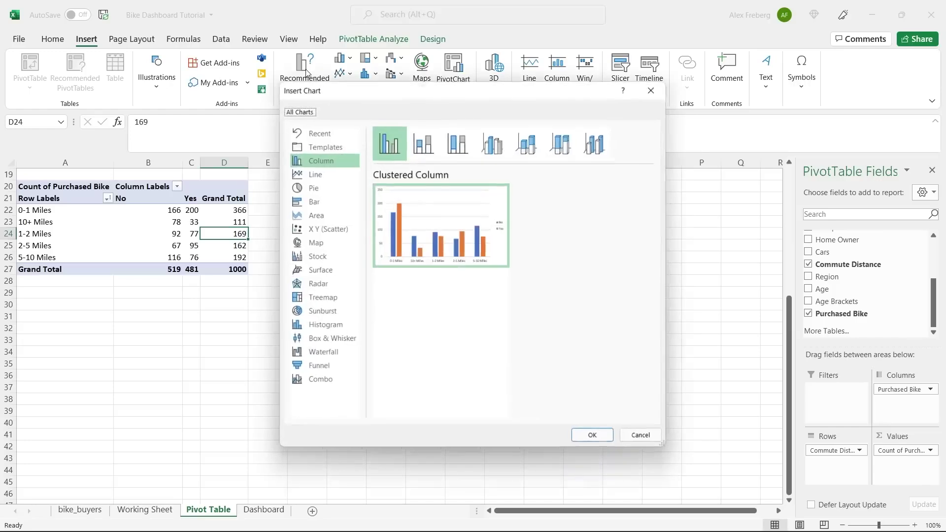
click(318, 175)
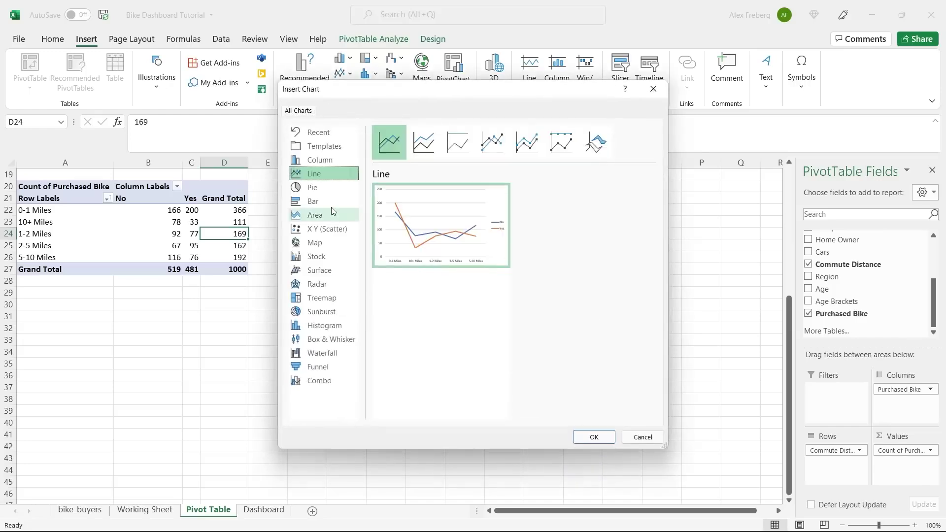
click(424, 142)
click(396, 140)
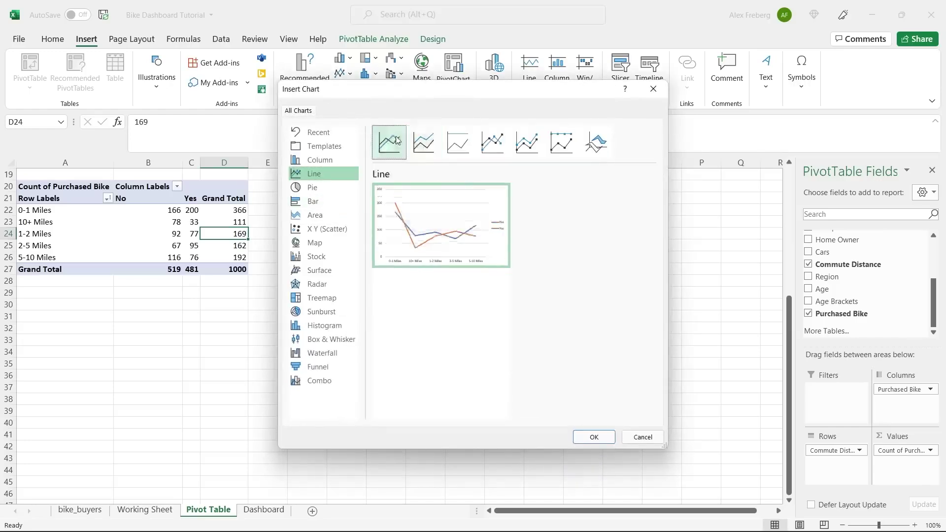
click(593, 440)
drag(461, 254, 495, 187)
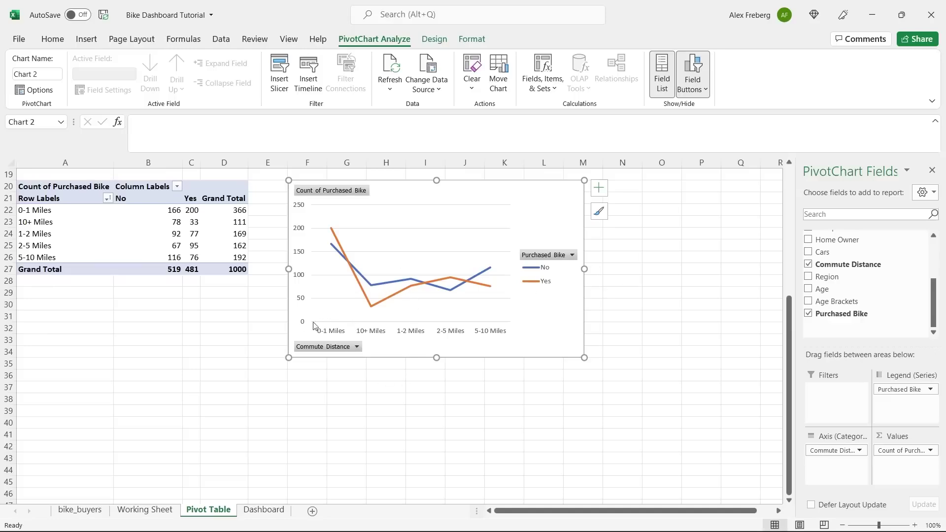
- Check the order of the pivot table's distance labels against the line chart's horizontal axis
click(55, 210)
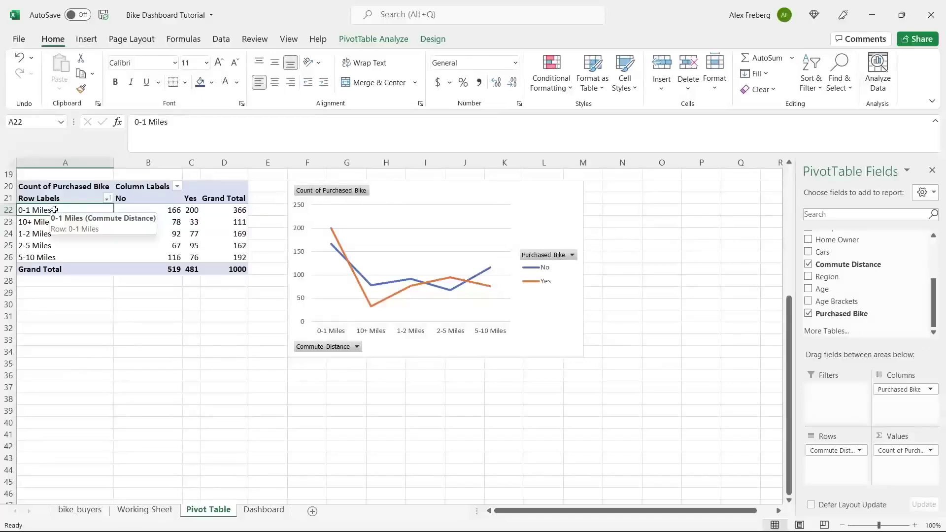
click(55, 234)
click(55, 246)
click(55, 257)
click(72, 222)
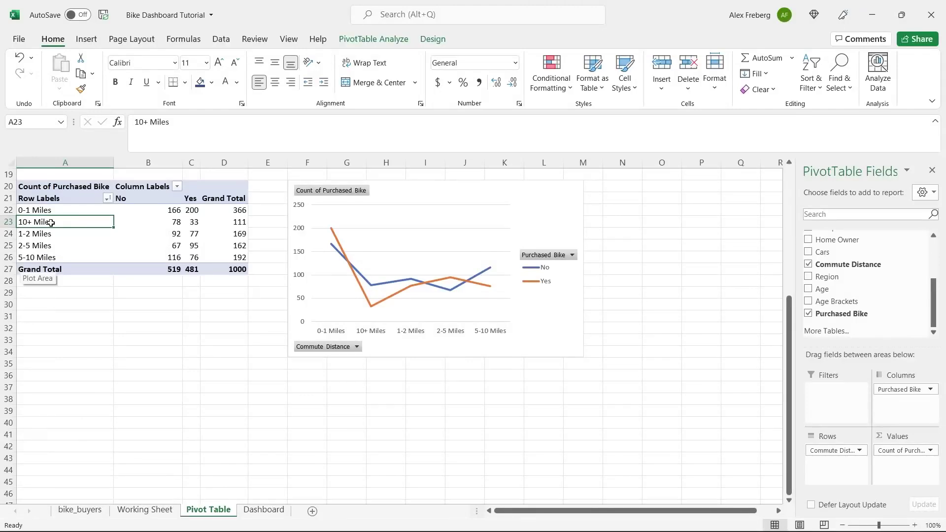
- Select the whole Commute Distance column on the Working Sheet and open Find and Replace for it
click(146, 510)
click(561, 278)
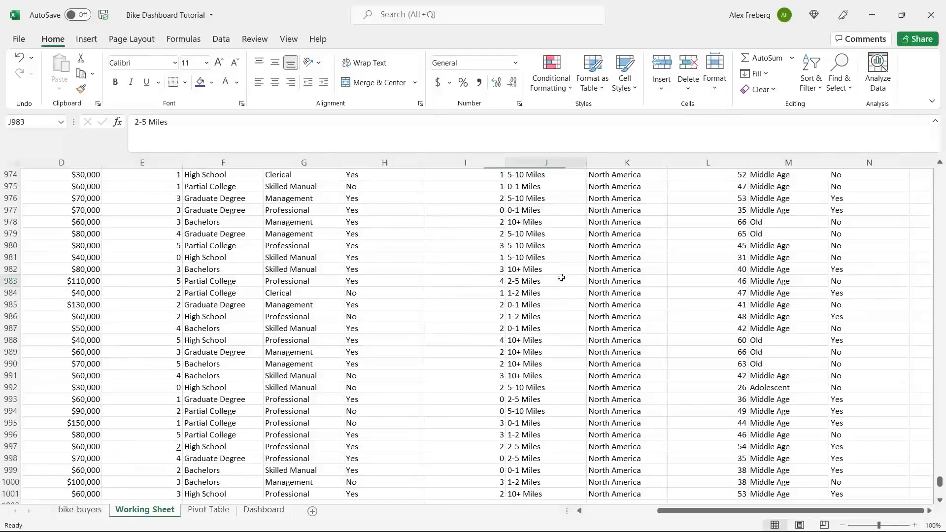
key(ctrl+Up)
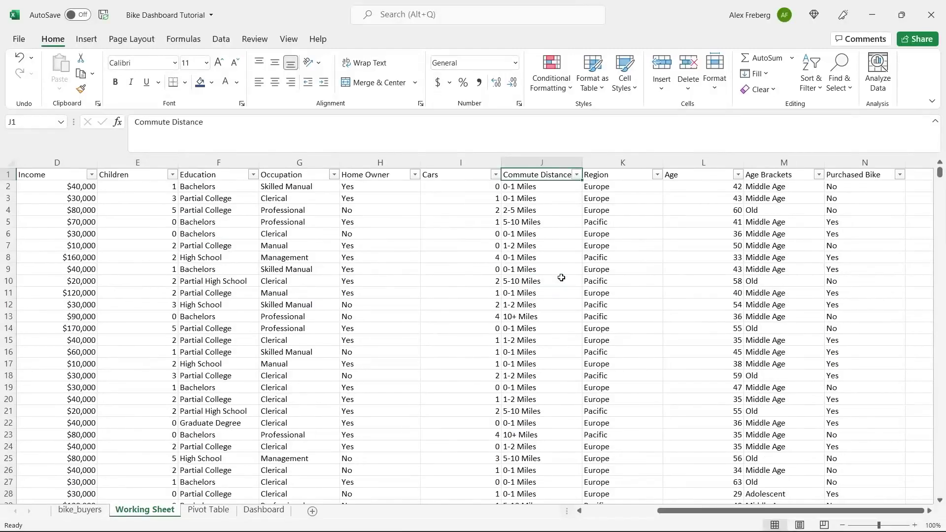
click(564, 162)
key(ctrl+h)
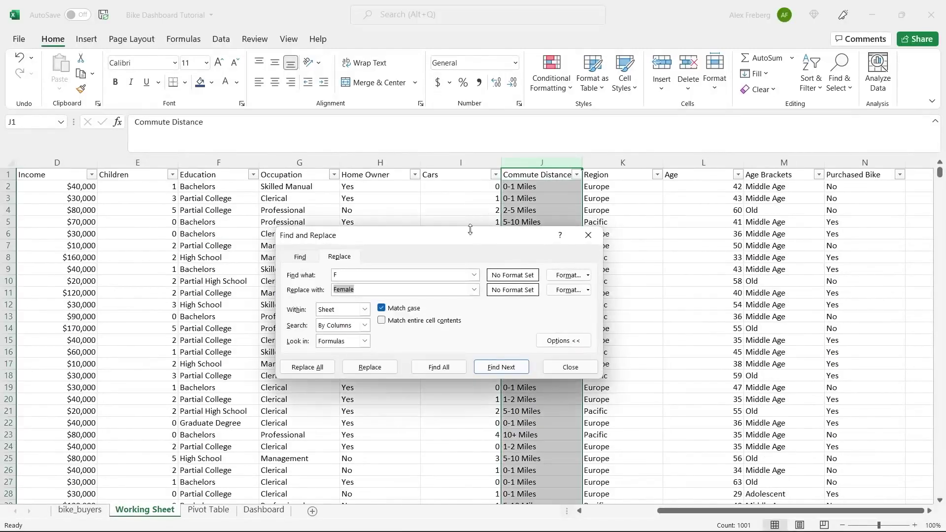
drag(463, 237, 409, 291)
- Set the search text to "10+ Miles", copied from a Commute Distance cell, and enter "10" as the replacement text
click(527, 224)
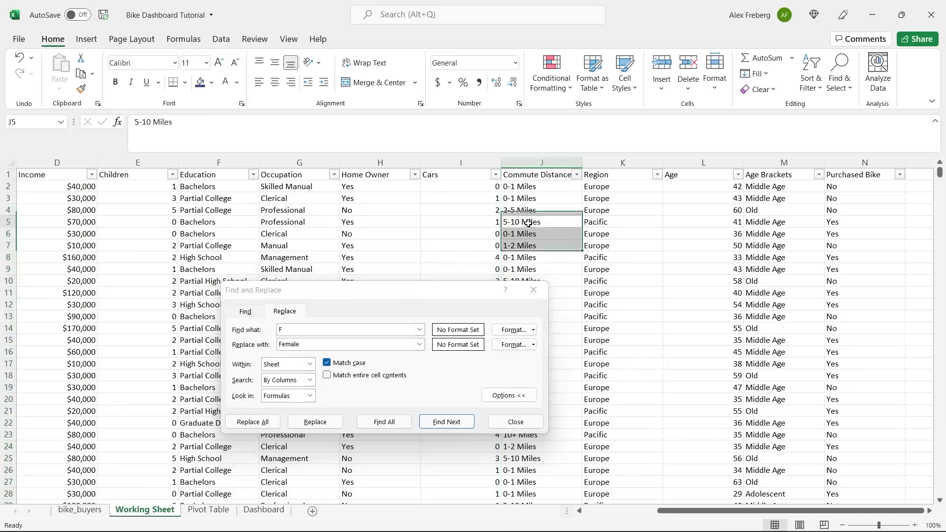
drag(461, 300, 458, 350)
click(533, 319)
key(ctrl+c)
double_click(352, 379)
key(ctrl+v)
double_click(324, 395)
text(10)
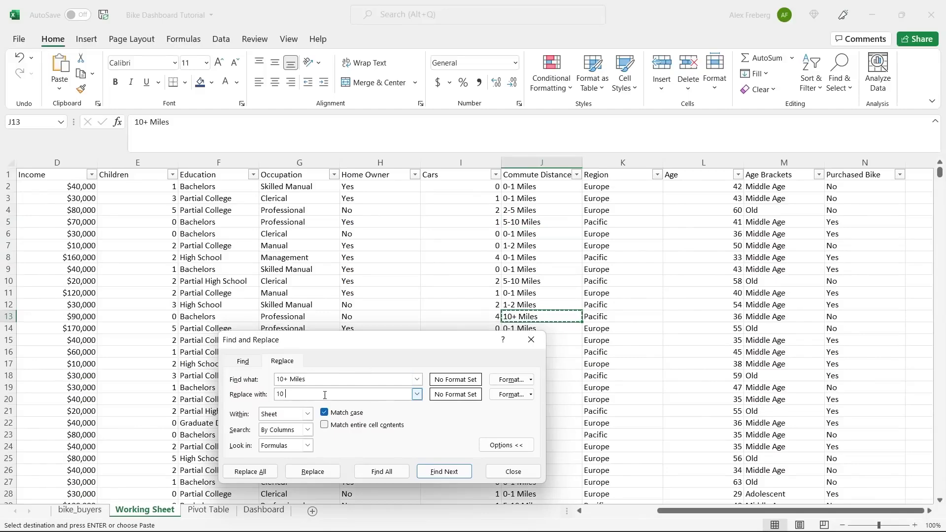
- Replace every "10+ Miles" on the Working Sheet with "10 Miles +" and close Find and Replace
text( Miles +)
click(261, 472)
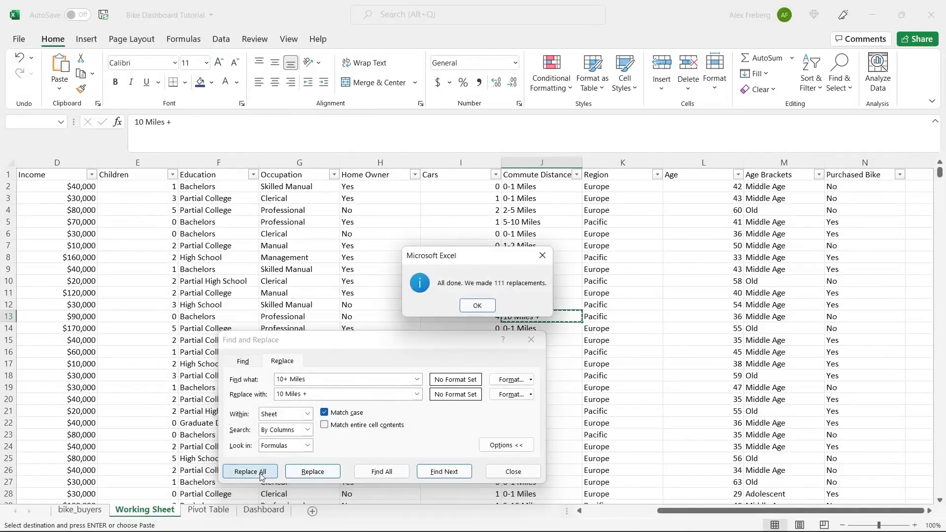
click(472, 302)
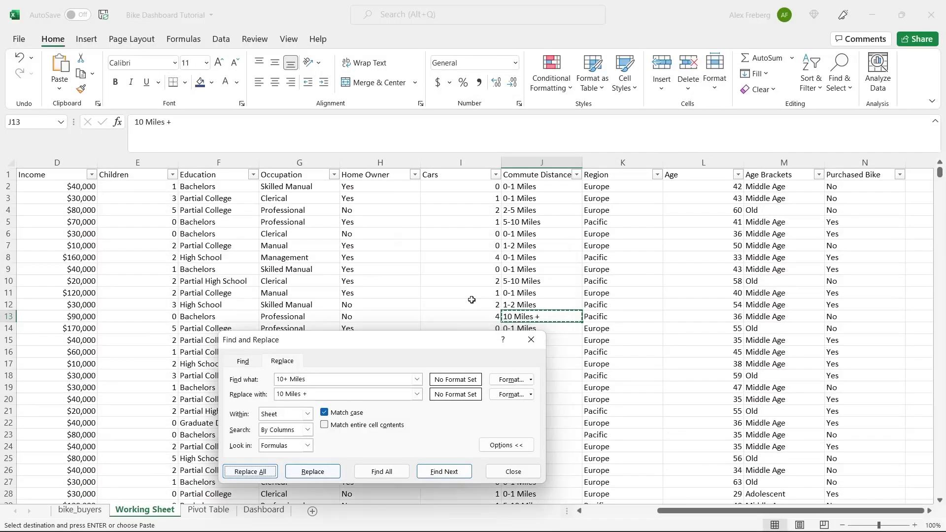
click(526, 471)
- Try refreshing the commute distance pivot table on the Pivot Table sheet, and undo the change
click(224, 511)
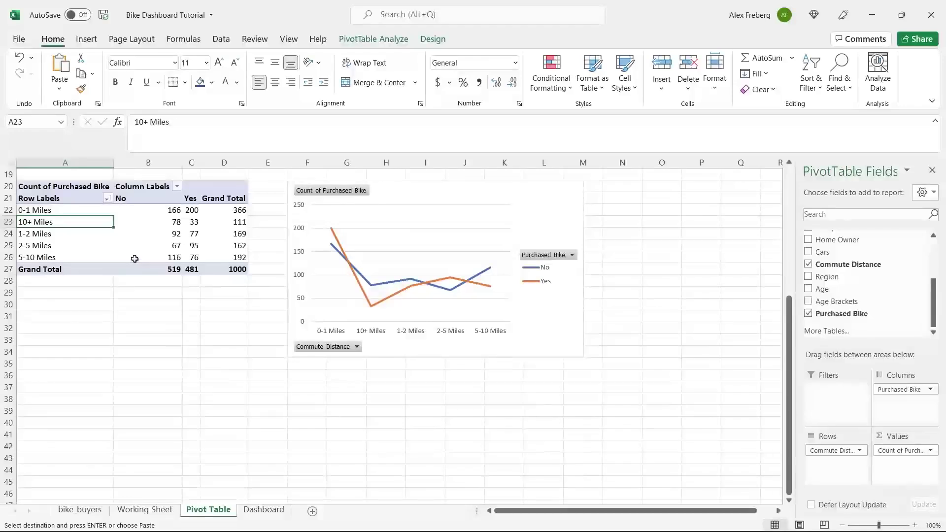
click(141, 244)
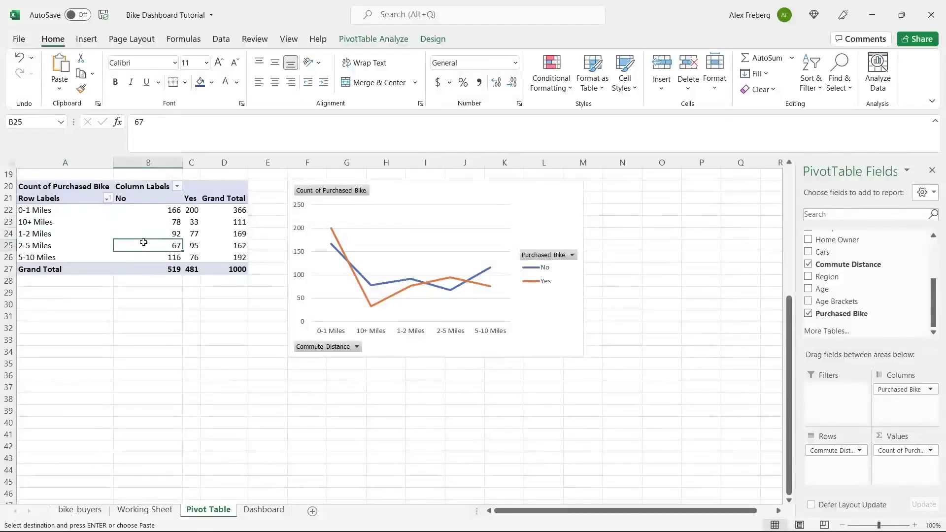
click(221, 39)
click(230, 62)
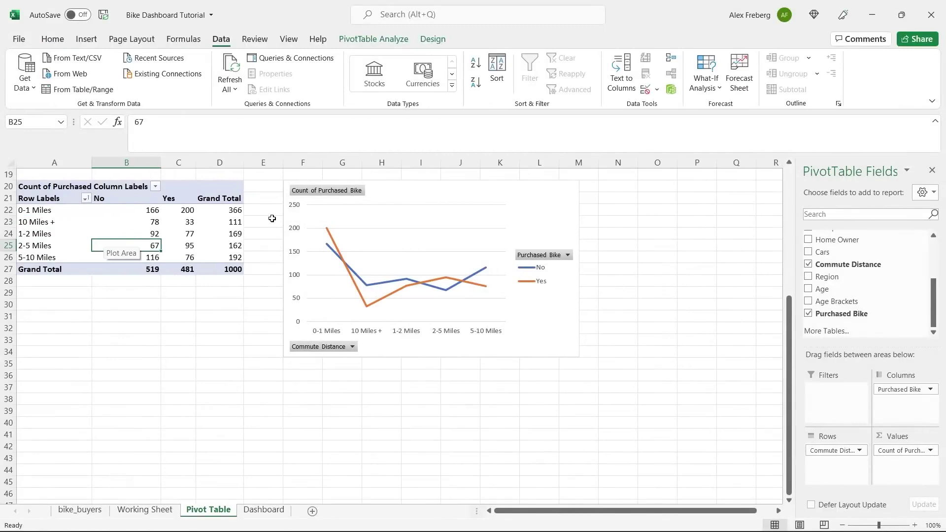
mouse_move(187, 253)
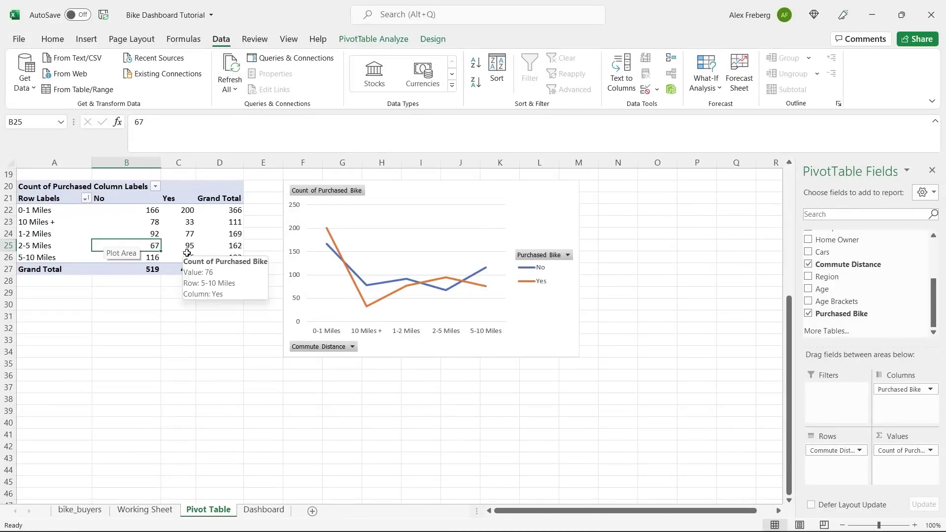
key(ctrl+z)
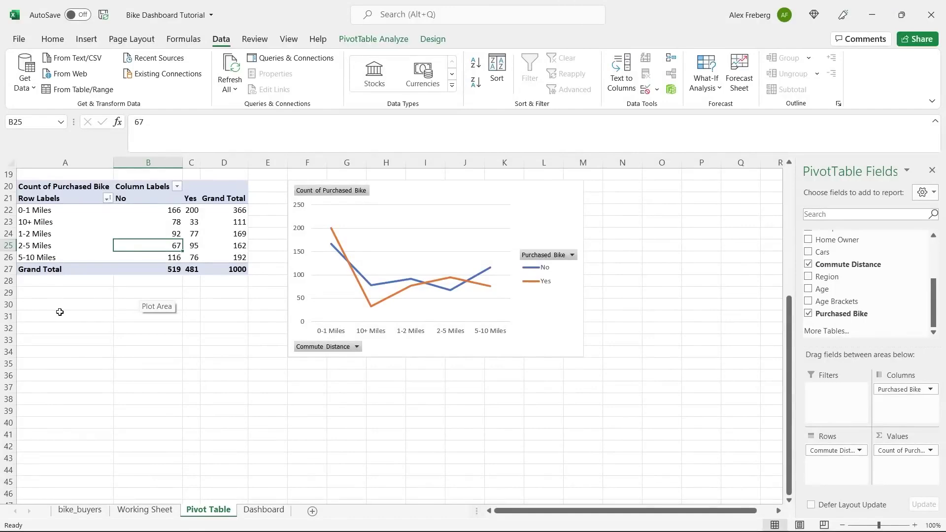
- Open Find and Replace on the Working Sheet with "10+ Miles", copied from the Commute Distance column, as the search text
click(146, 510)
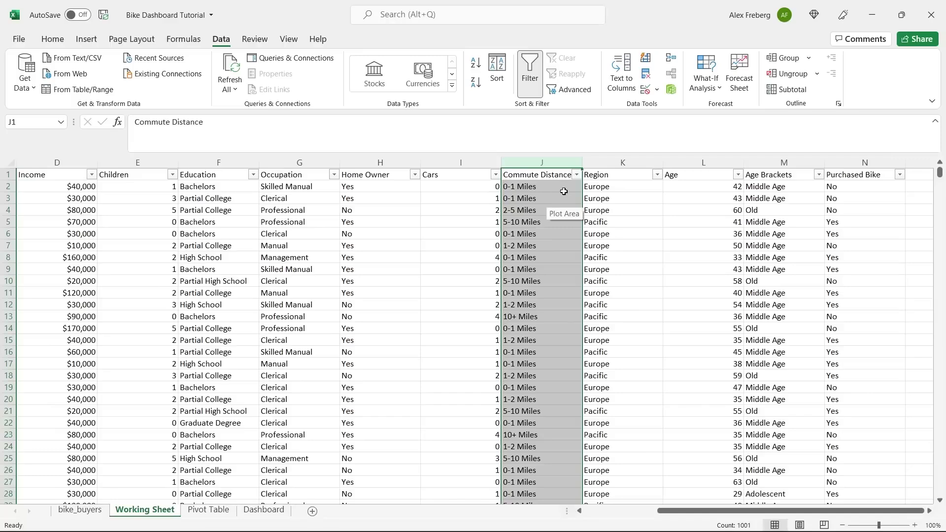
key(ctrl+h)
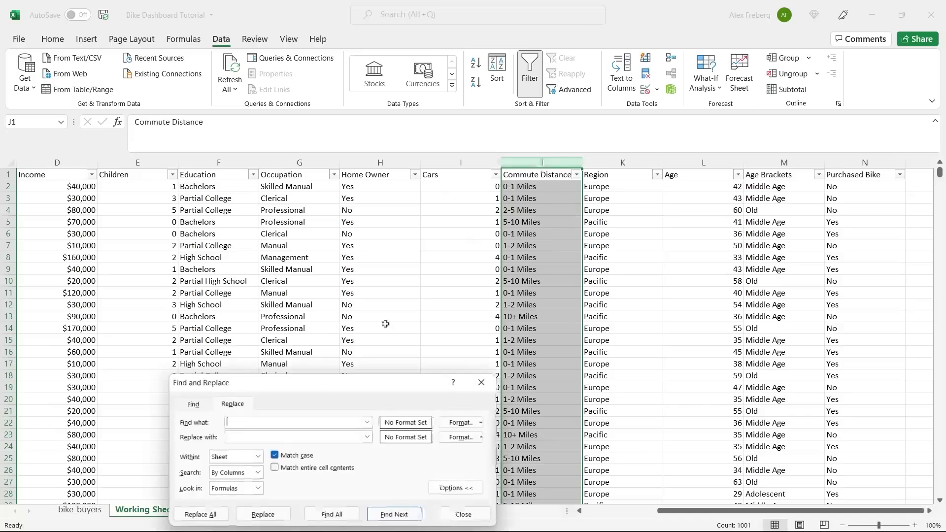
drag(325, 384, 316, 268)
click(542, 270)
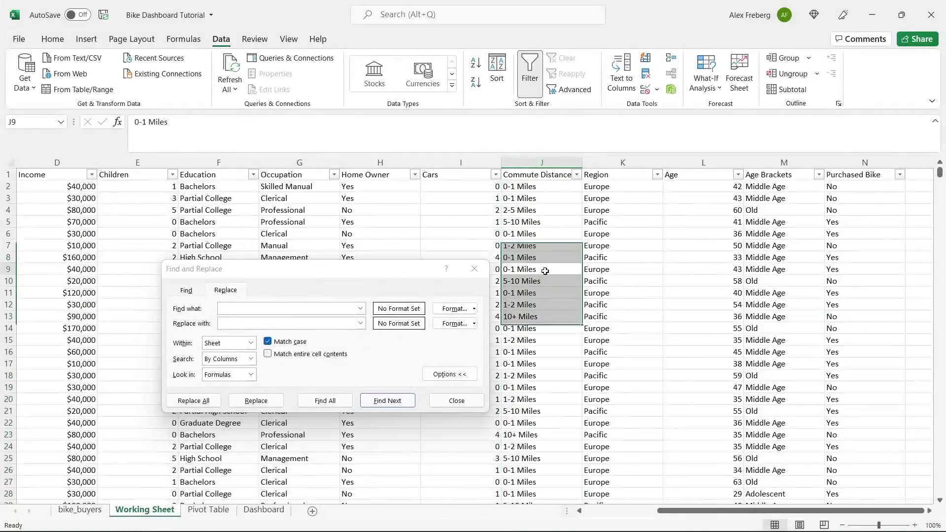
click(541, 315)
key(ctrl+c)
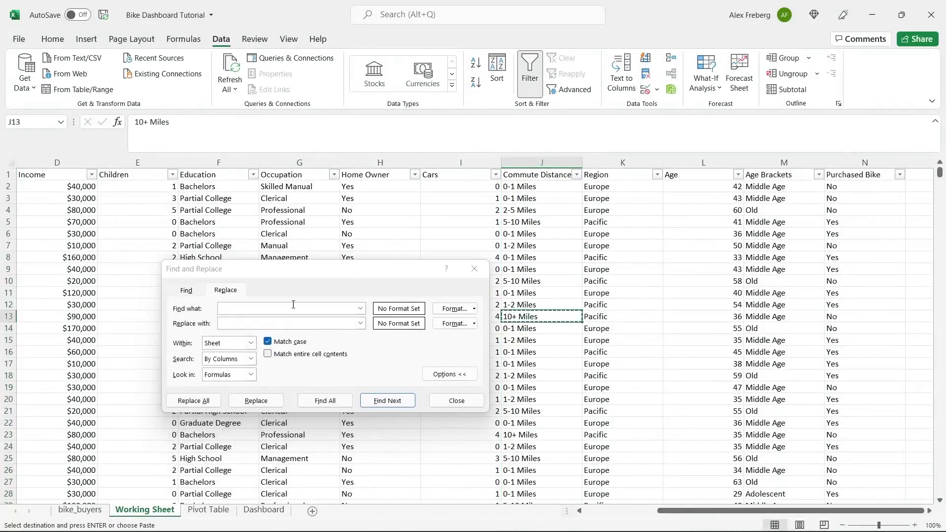
click(298, 308)
key(ctrl+v)
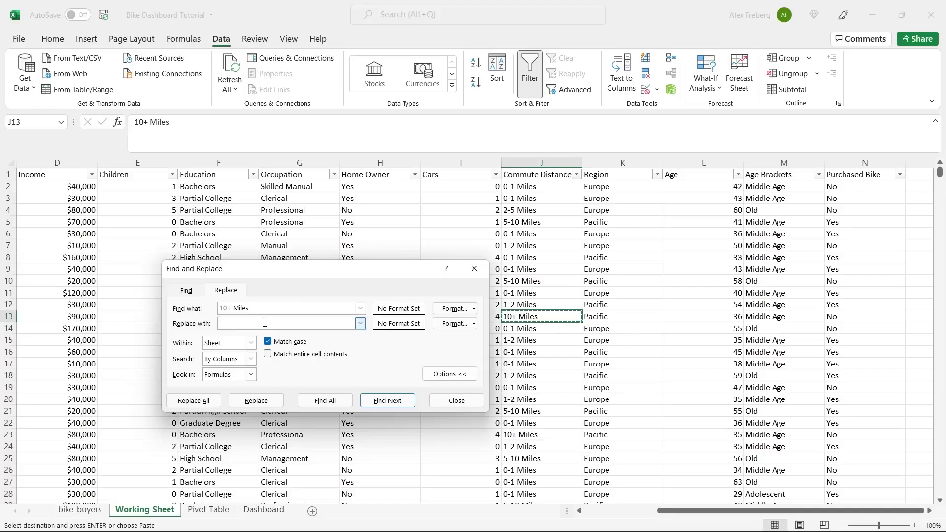
- Replace all matches with "More than 10 Miles" and close Find and Replace
text(Mi)
key(BackSpace)
text(ore than 10 Miles)
click(219, 398)
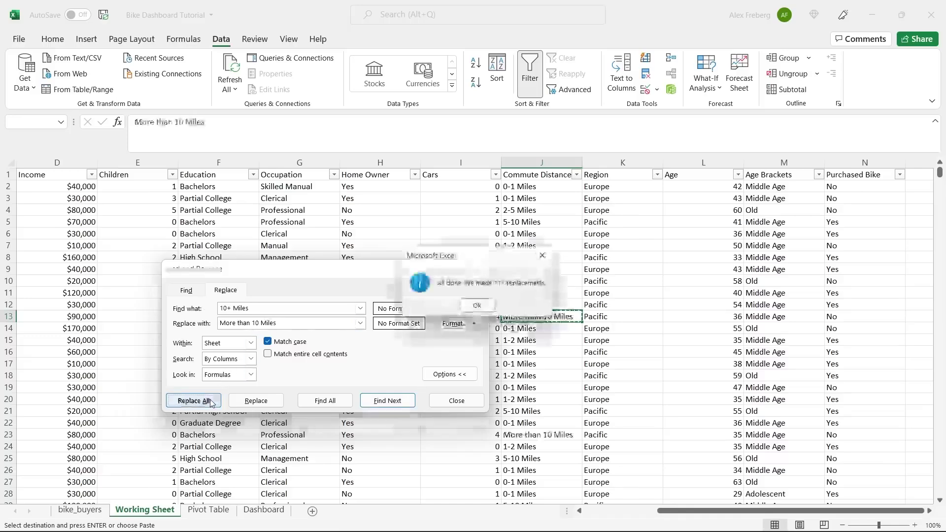
click(478, 305)
click(474, 269)
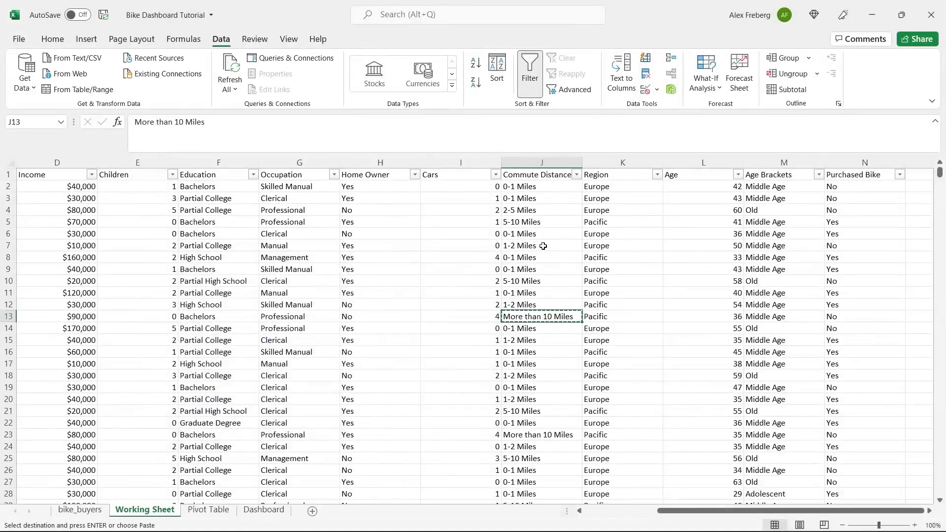
double_click(543, 245)
click(550, 293)
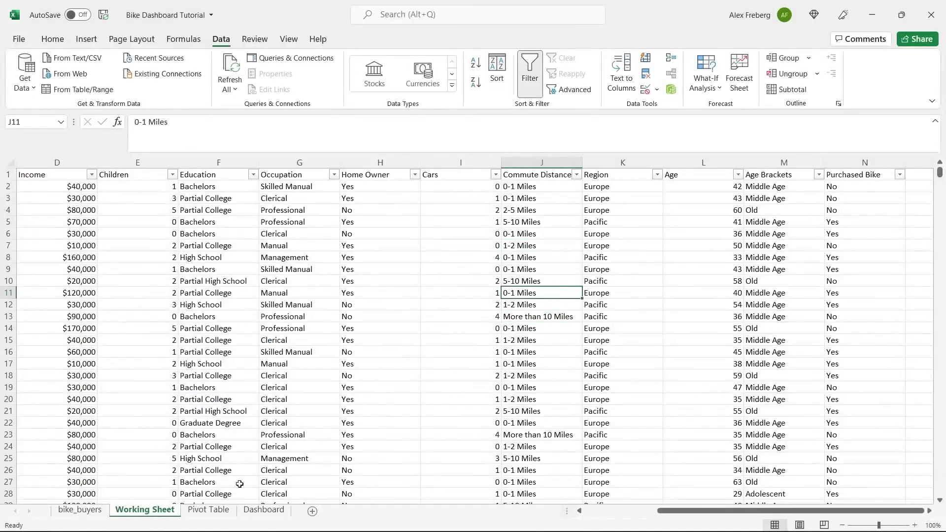
- Refresh the commute distance pivot table and its line chart on the Pivot Table sheet
click(209, 510)
click(228, 67)
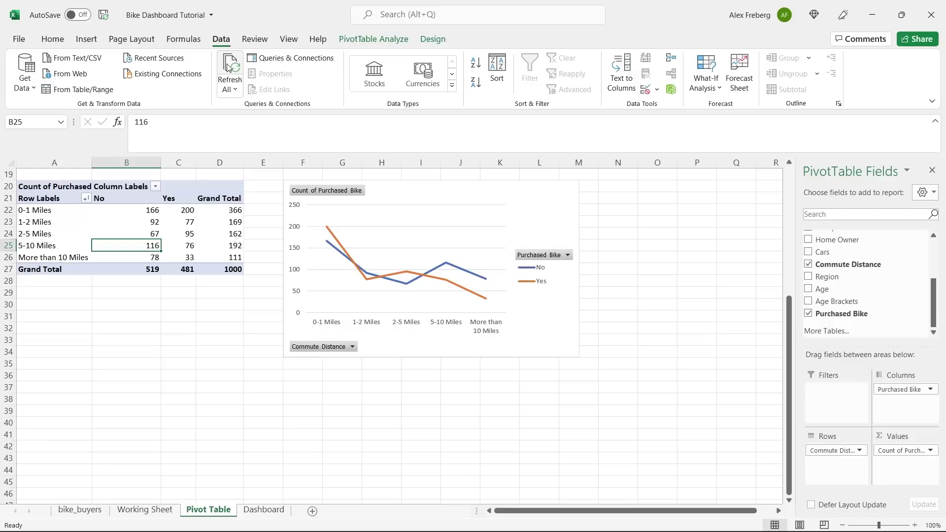
click(460, 376)
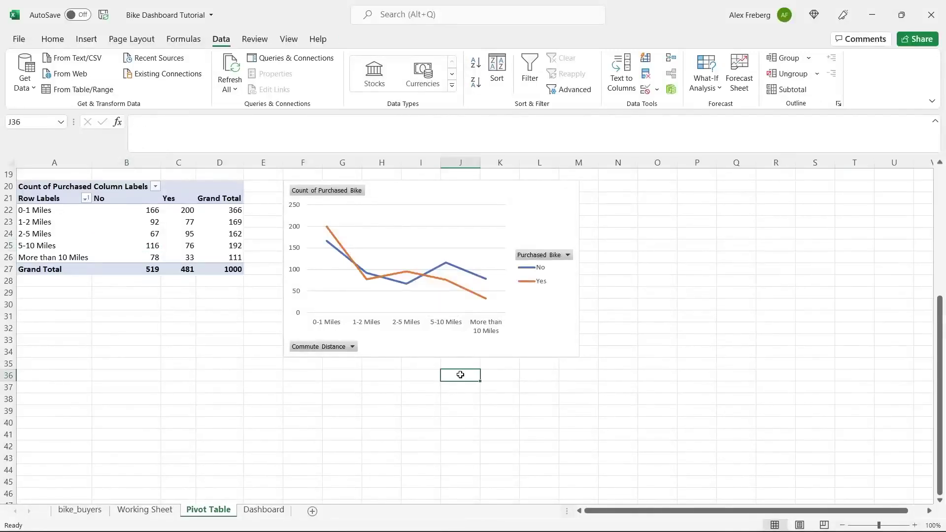
- Add axis titles to the commute distance line chart
mouse_move(448, 270)
click(539, 203)
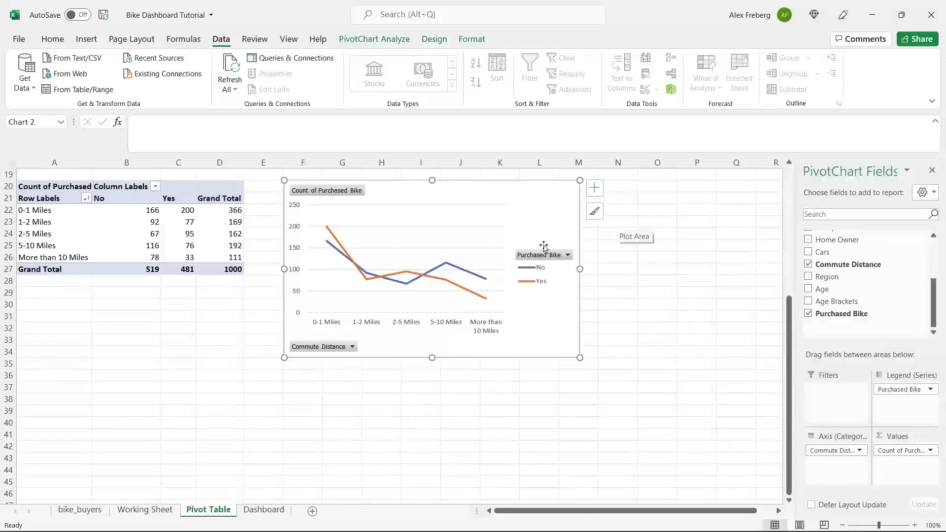
click(595, 190)
click(622, 216)
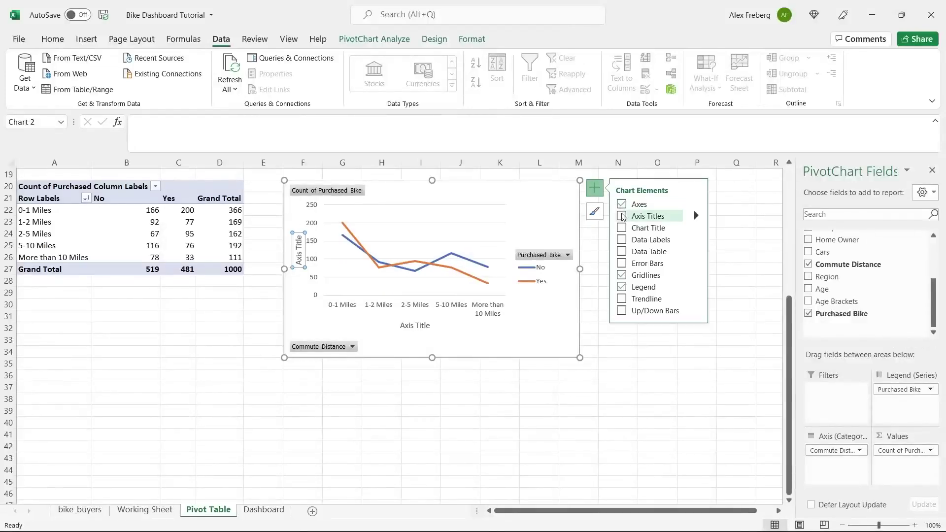
- Change the line chart's horizontal axis title to "Commute Distance"
double_click(420, 326)
triple_click(419, 327)
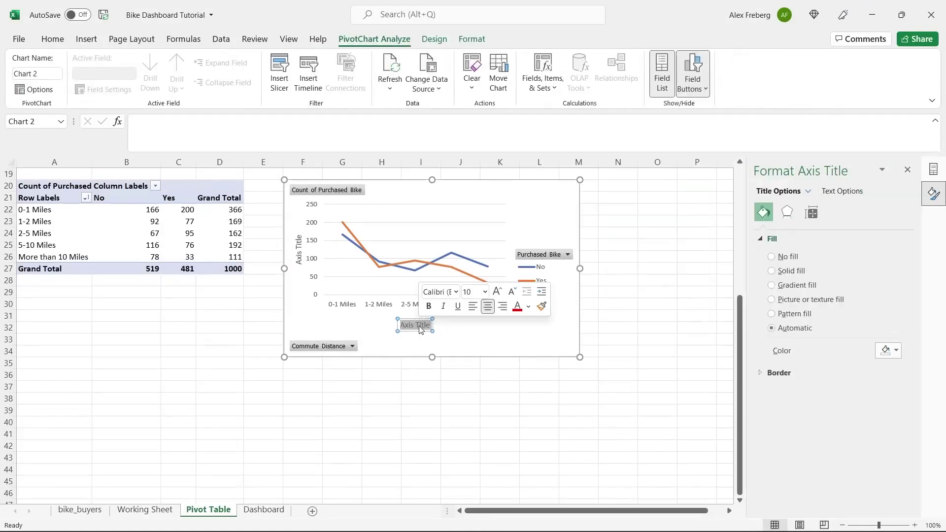
text(Commute D)
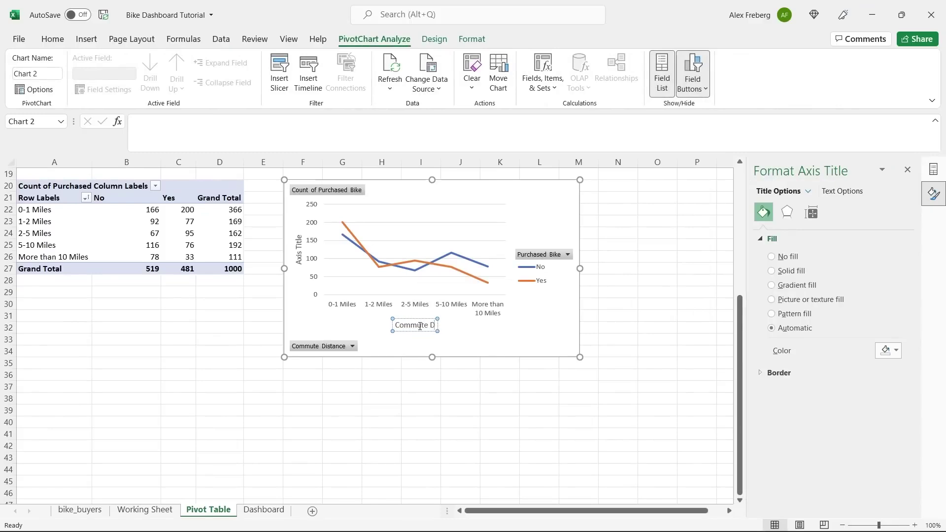
text(istance)
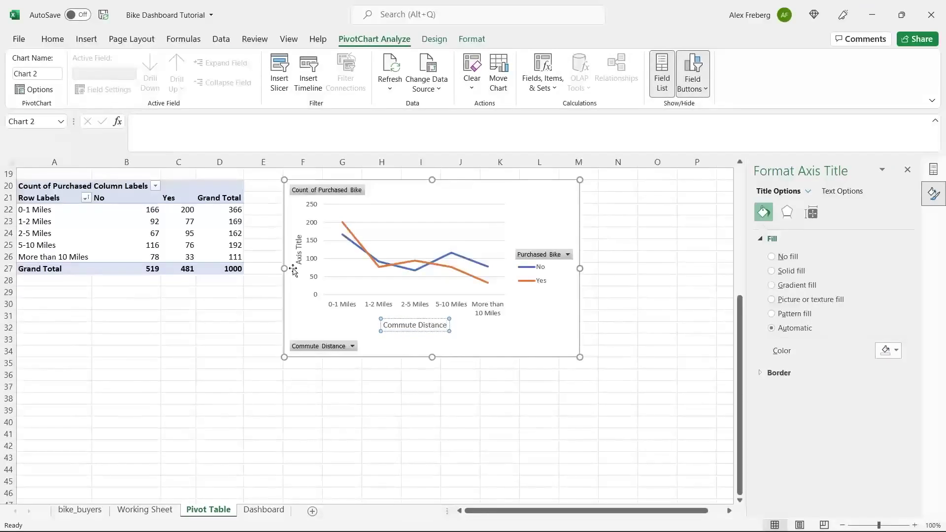
- Remove the line chart's primary vertical axis title, keeping only the primary horizontal one
click(299, 254)
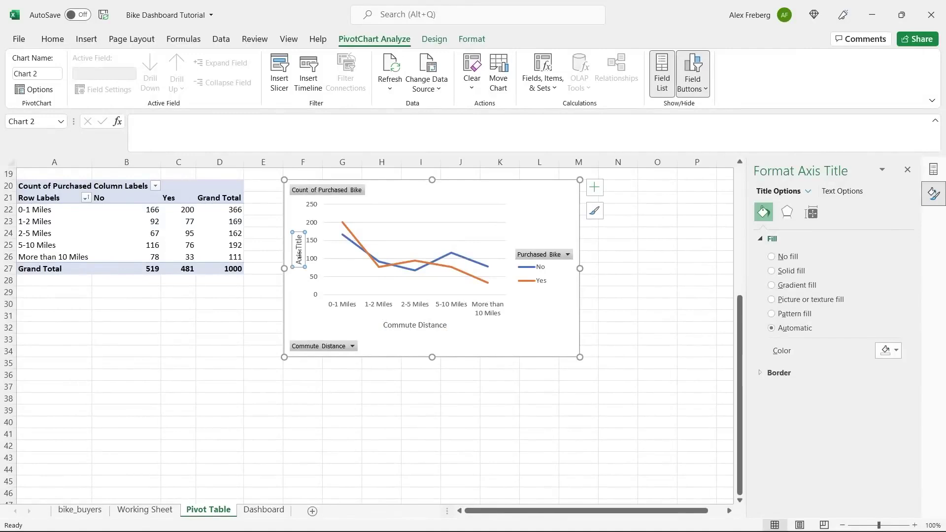
triple_click(299, 255)
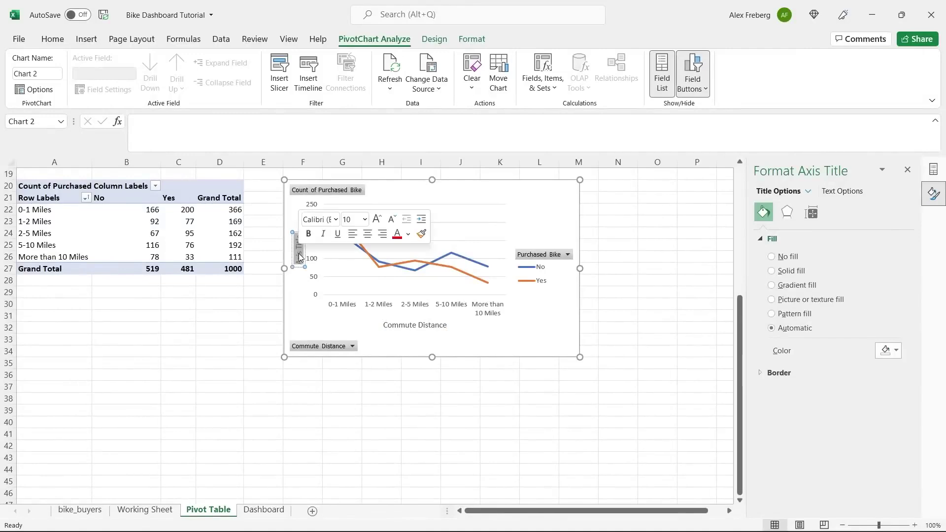
click(533, 233)
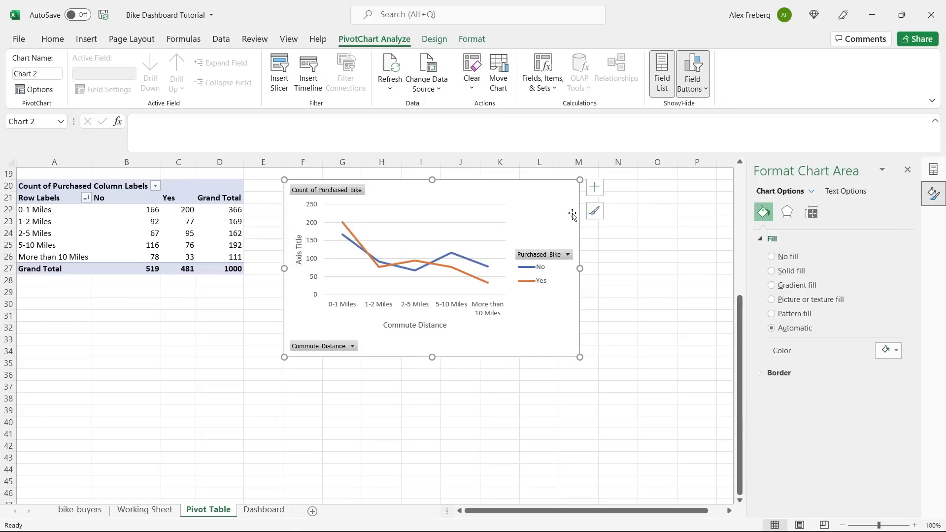
click(595, 187)
click(696, 216)
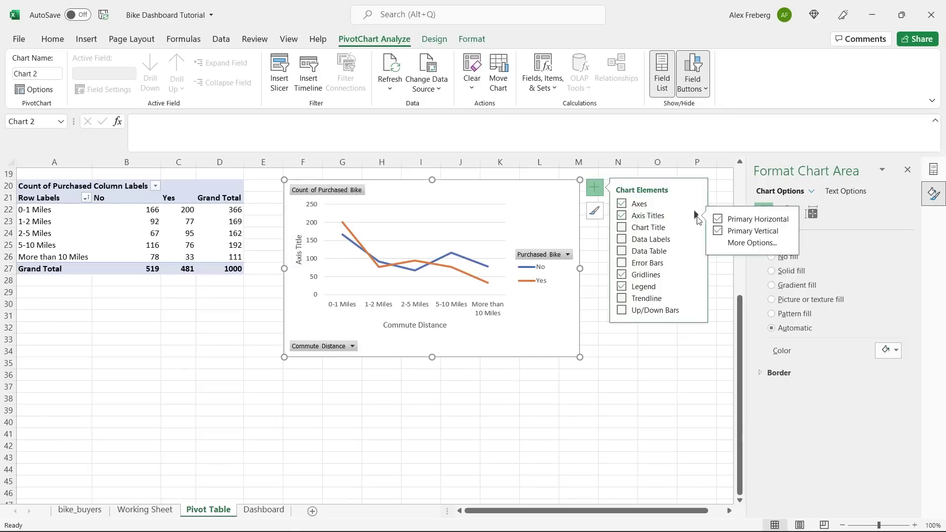
click(718, 219)
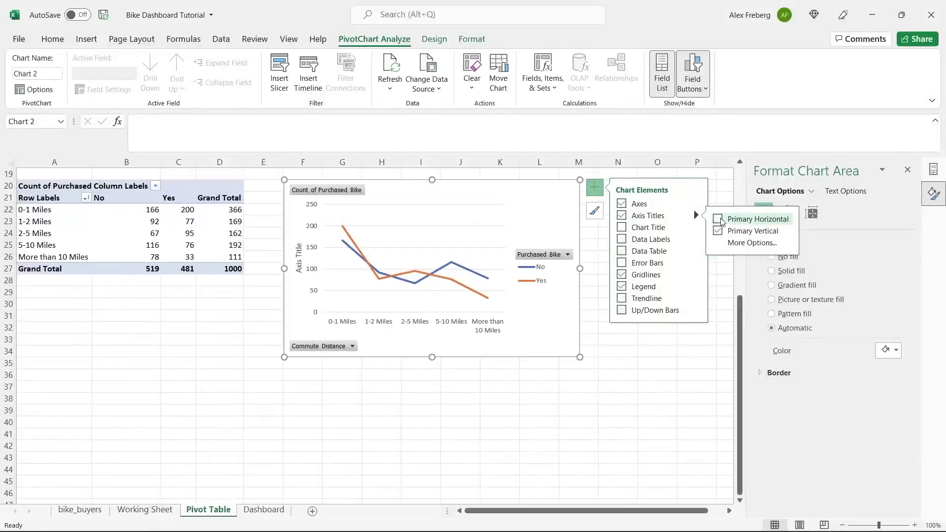
click(718, 219)
click(721, 231)
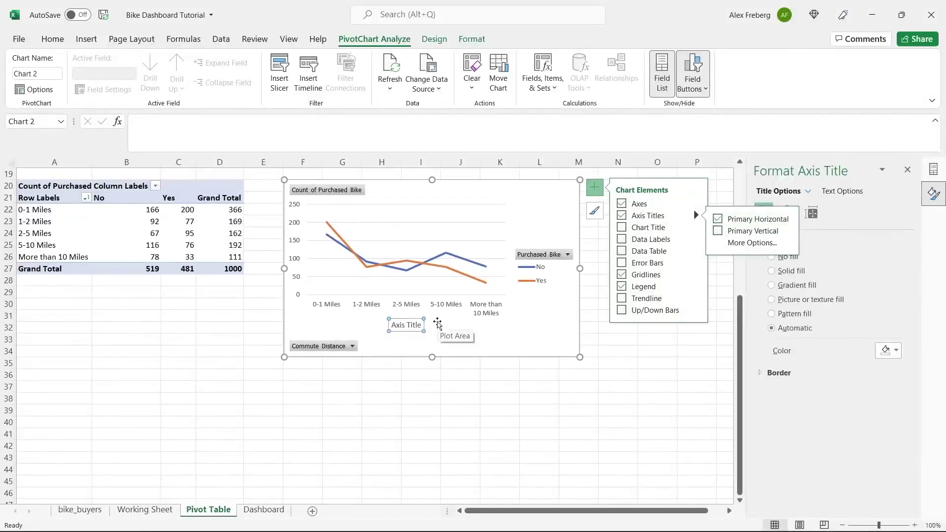
- Rename the placeholder title under the line chart's horizontal axis as "Commute Distance"
click(407, 326)
double_click(407, 327)
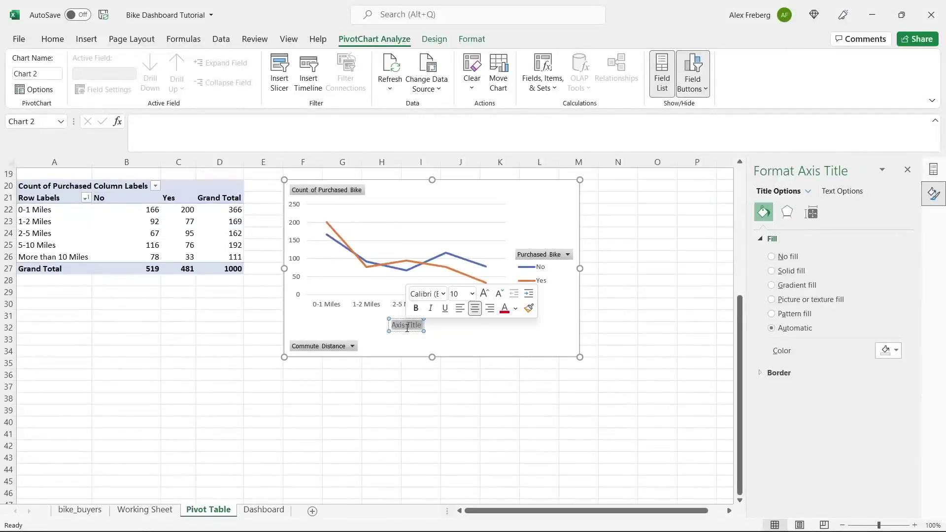
click(407, 327)
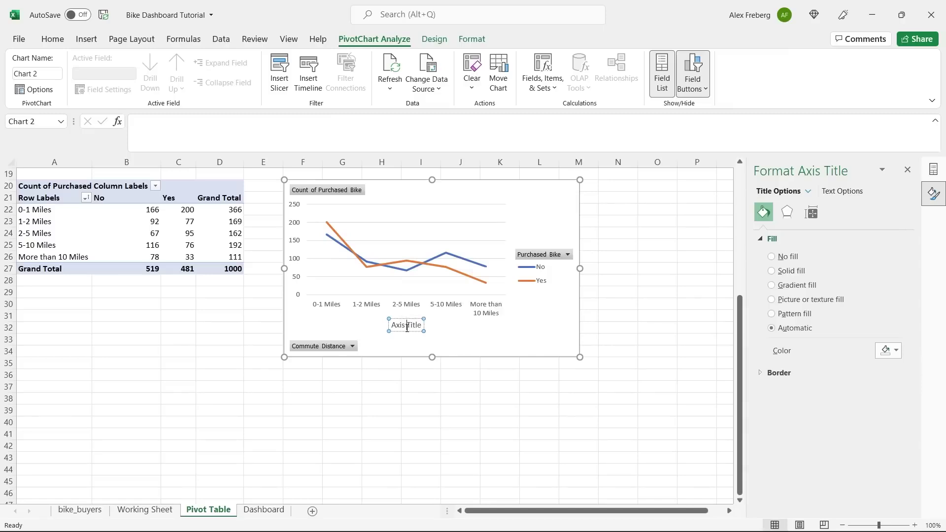
triple_click(407, 327)
text(Commute Distance)
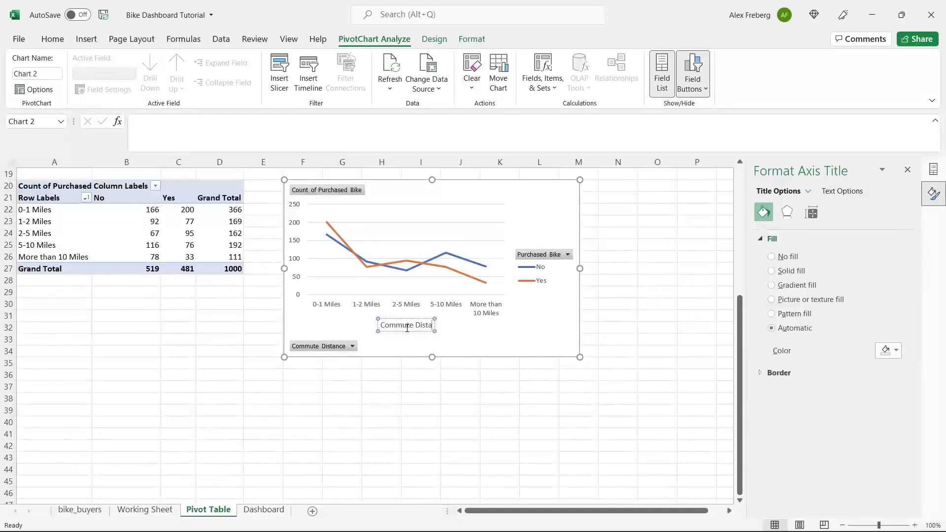
click(524, 344)
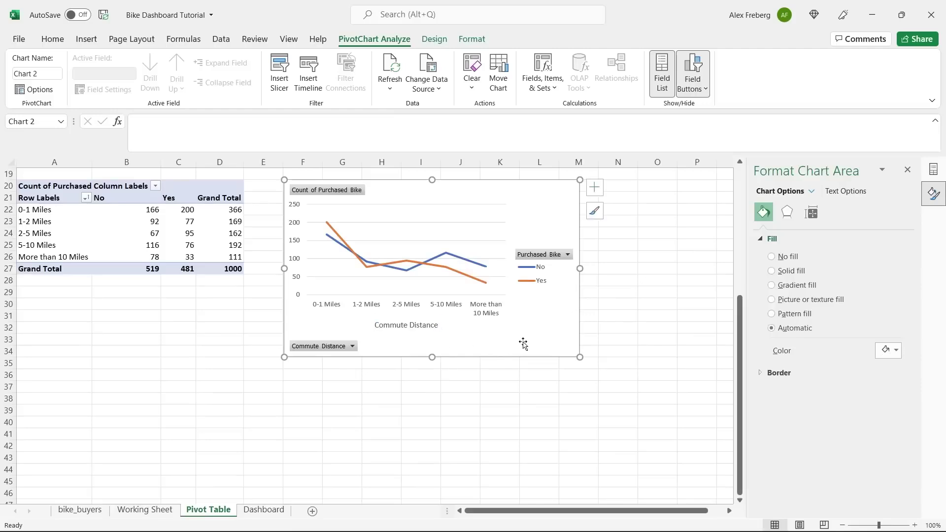
- Add a chart title to the commute distance line chart and set its text to "Distance"
click(595, 187)
click(621, 227)
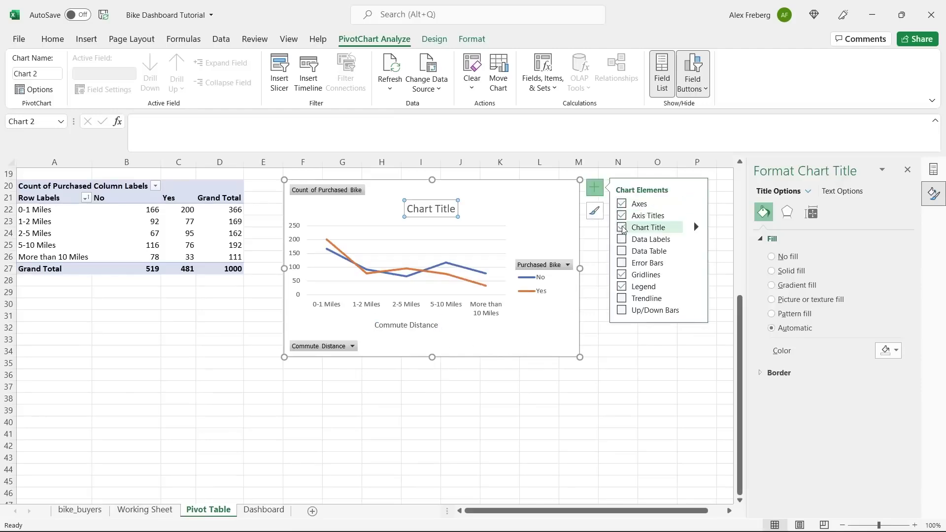
triple_click(433, 211)
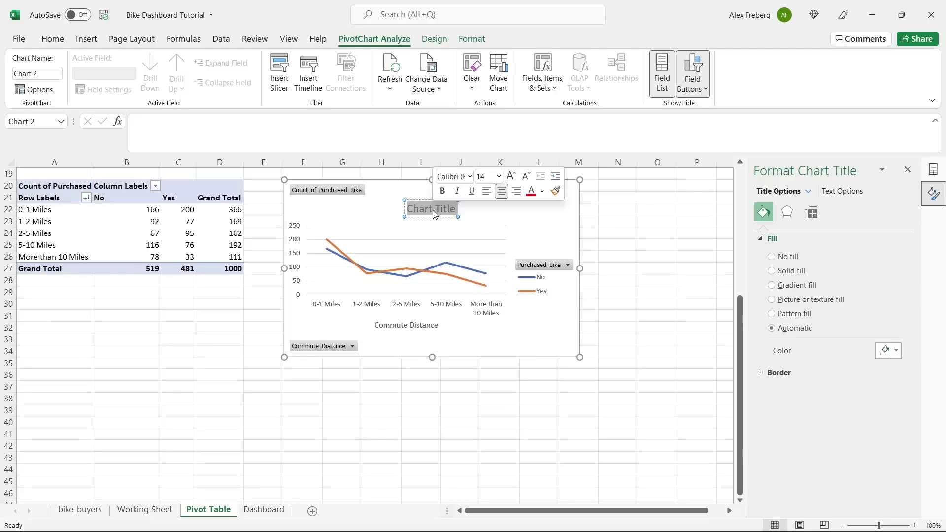
text(Distance)
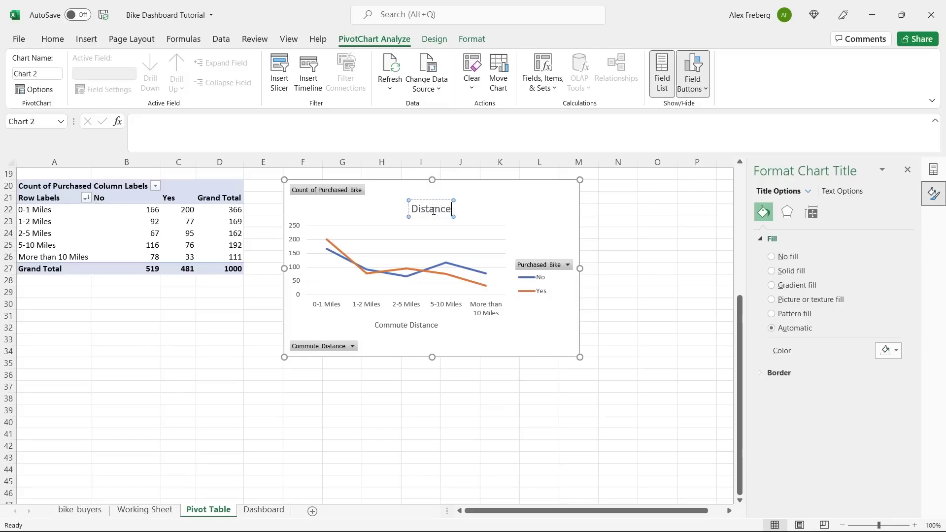
- Replace the commute distance line chart's title with "Customer Commute"
text( Per Customer)
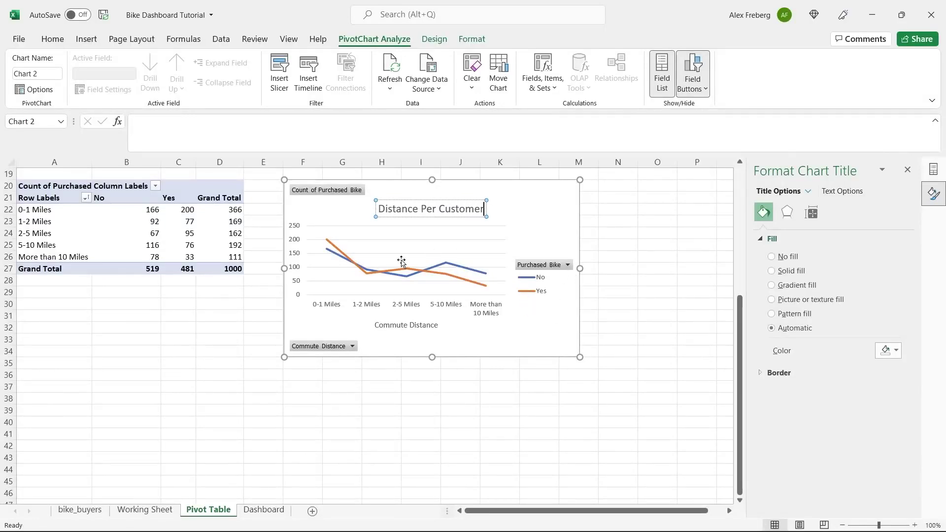
double_click(459, 209)
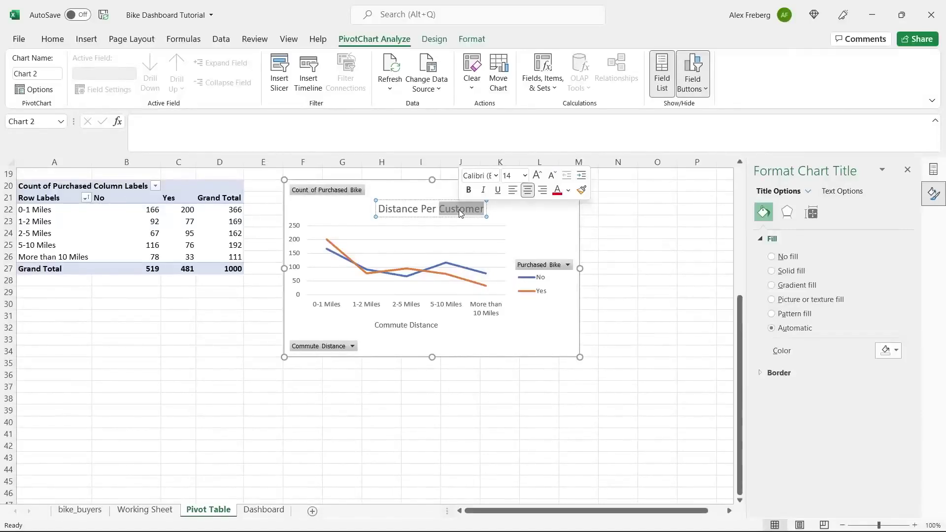
key(BackSpace)
key(BackSpace)
key(BackSpace)
key(BackSpace)
key(BackSpace)
key(BackSpace)
key(BackSpace)
key(BackSpace)
key(BackSpace)
key(BackSpace)
key(BackSpace)
key(BackSpace)
key(BackSpace)
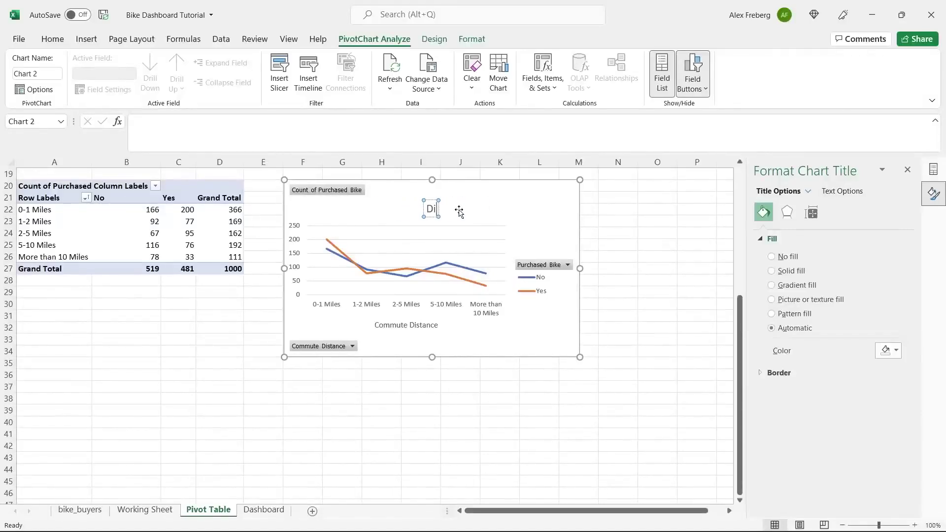
key(BackSpace)
text(Customa)
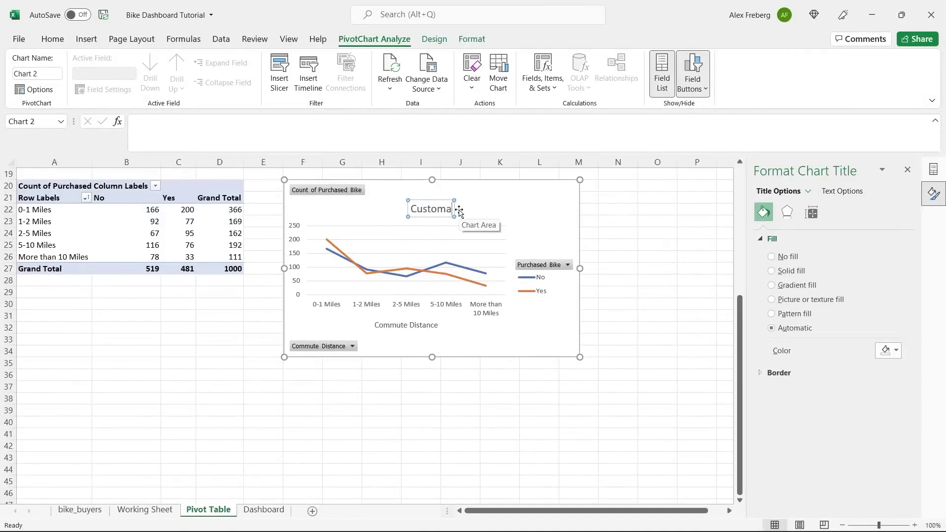
key(BackSpace)
text(er Commute)
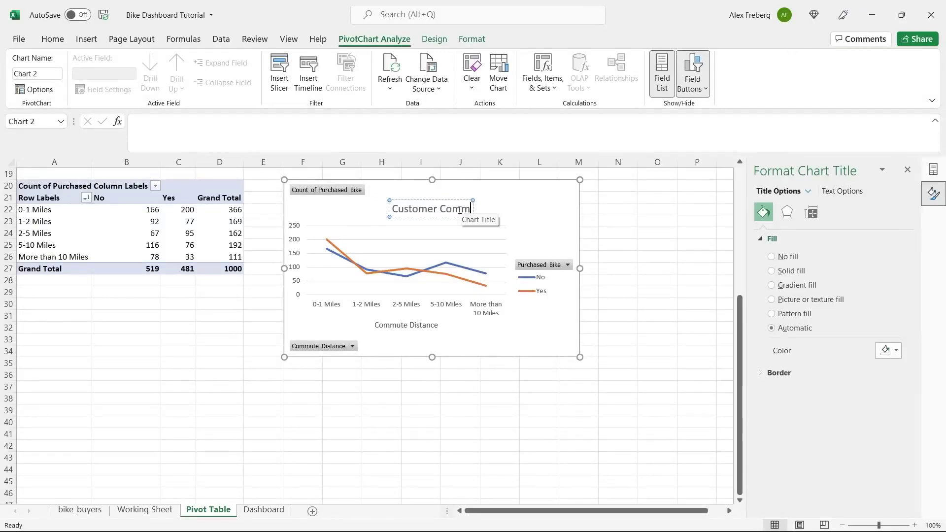
click(531, 320)
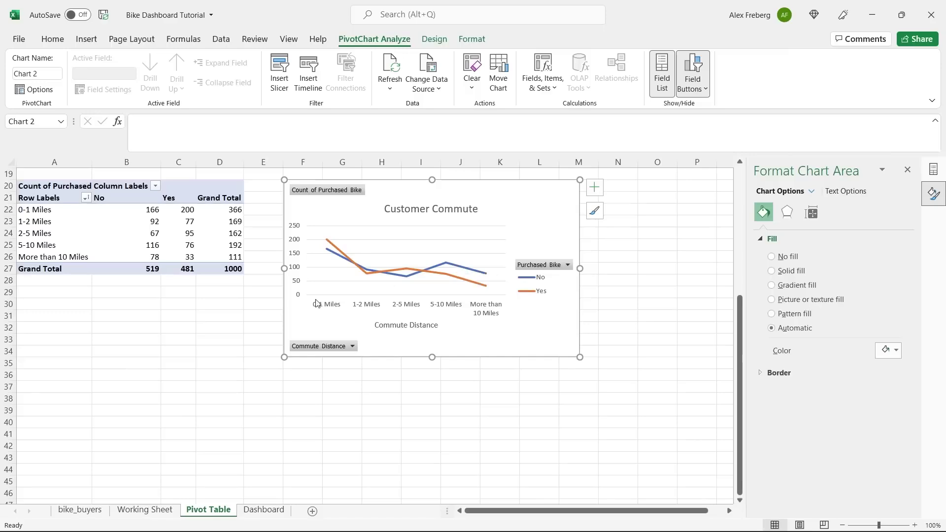
- Insert a pivot table at cell A41 of the Pivot Table sheet, using Working Sheet range A1:N1001 as its source
click(55, 429)
scroll(56, 429, down, 5)
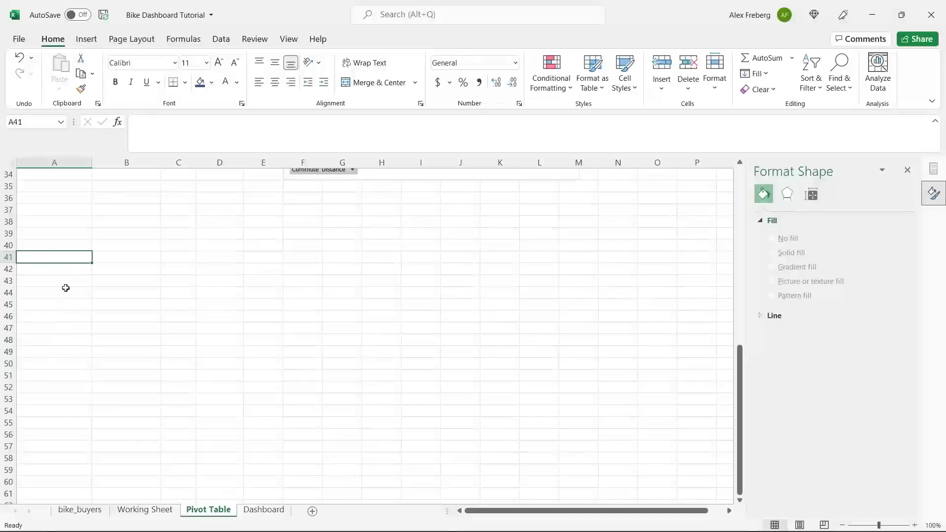
click(87, 39)
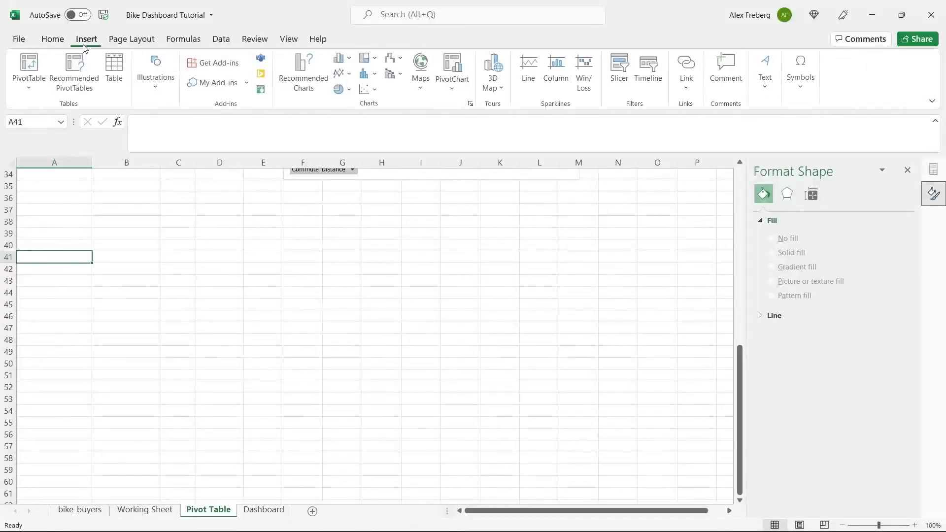
click(30, 61)
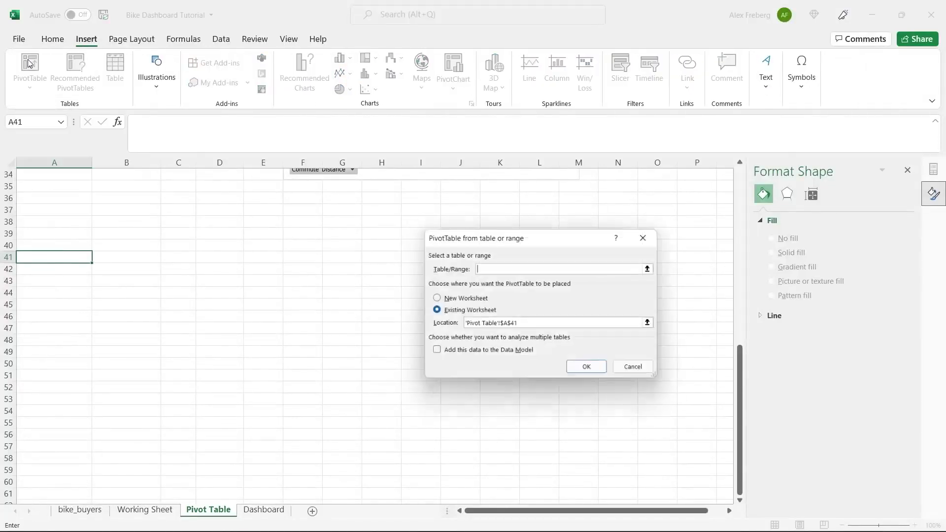
click(148, 510)
click(157, 373)
key(ctrl+a)
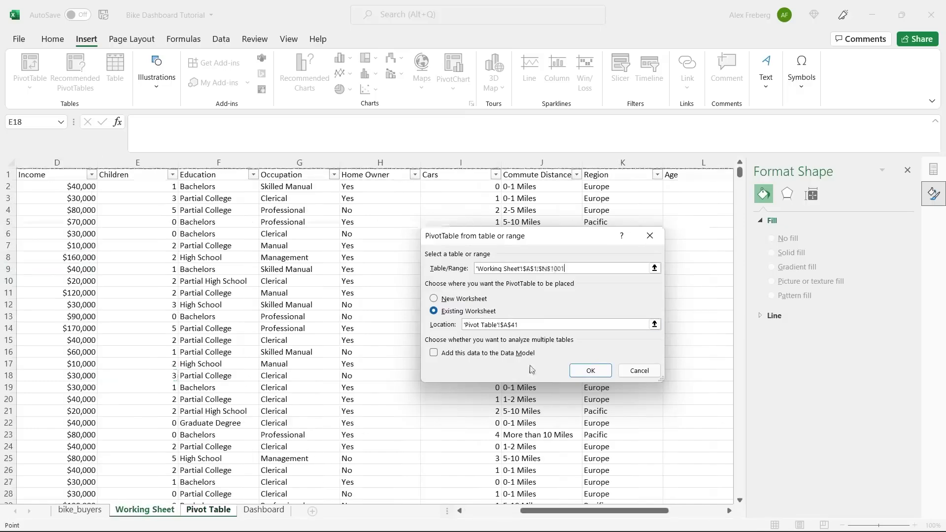
click(590, 371)
- Lay out the new pivot table with Age Brackets as rows, Purchased Bike as columns, and the count of Purchased Bike as values
click(149, 328)
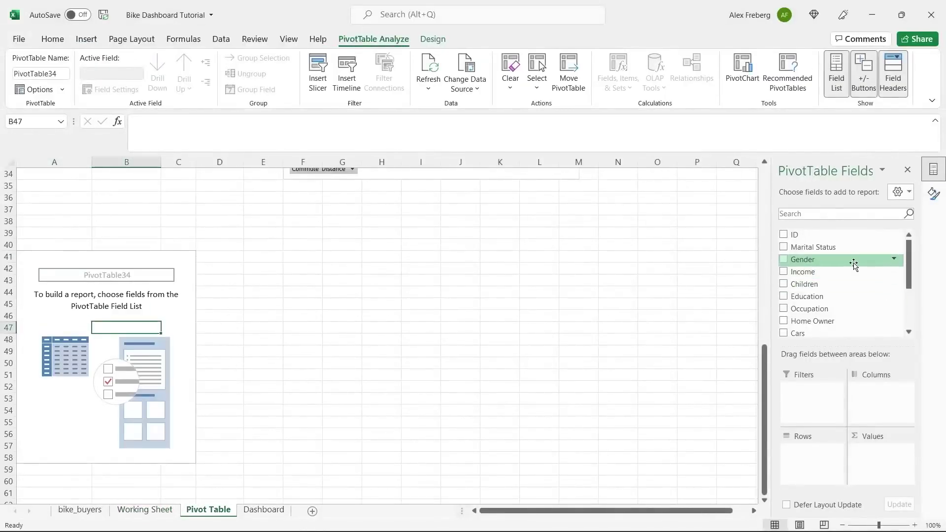
drag(909, 253, 916, 306)
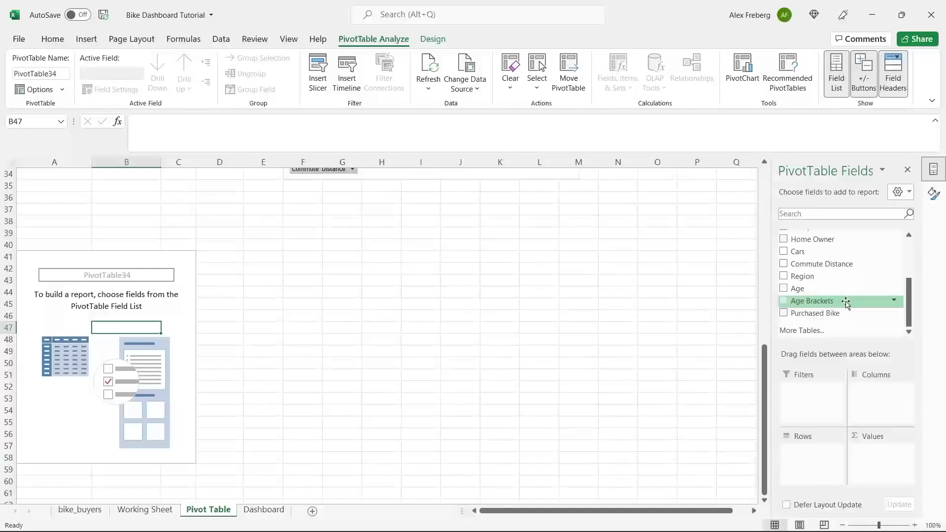
drag(846, 304, 819, 454)
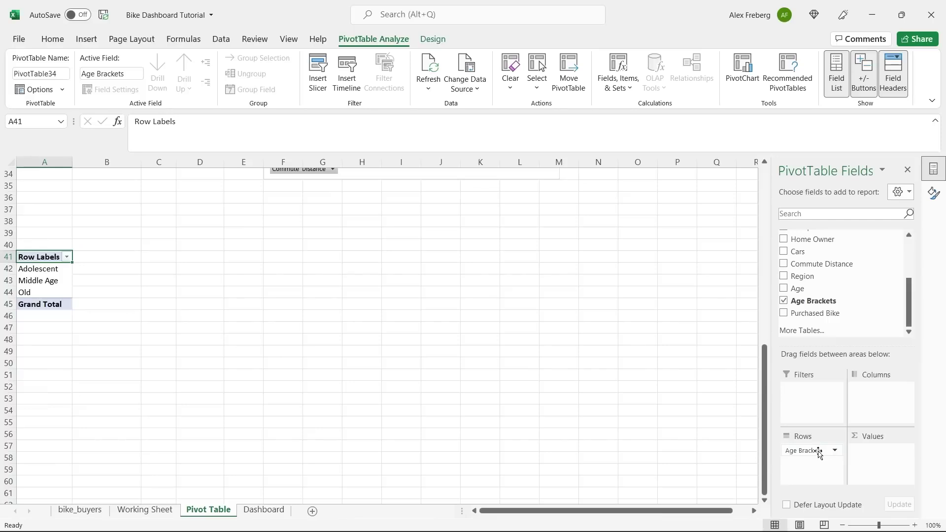
drag(864, 313, 886, 467)
drag(834, 315, 870, 388)
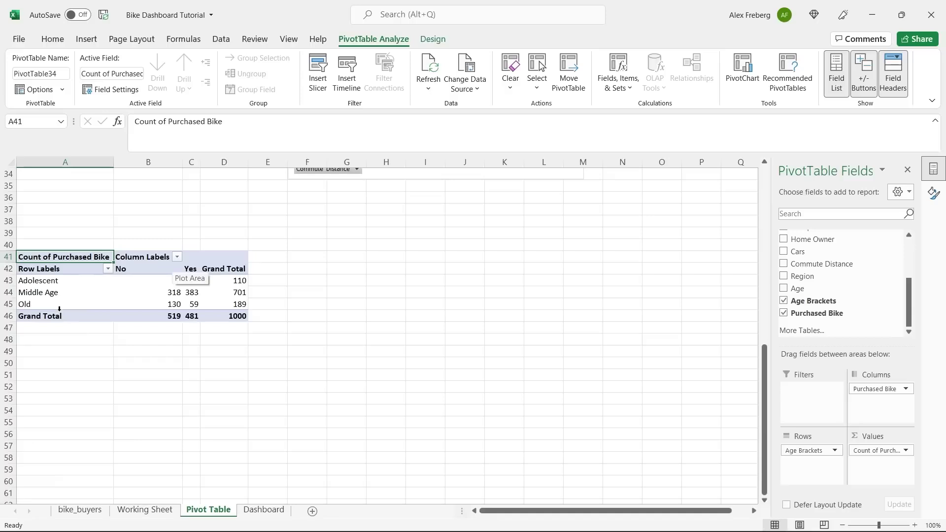
- Insert a Line with Markers chart from the age brackets pivot table and place it beside the table
click(152, 297)
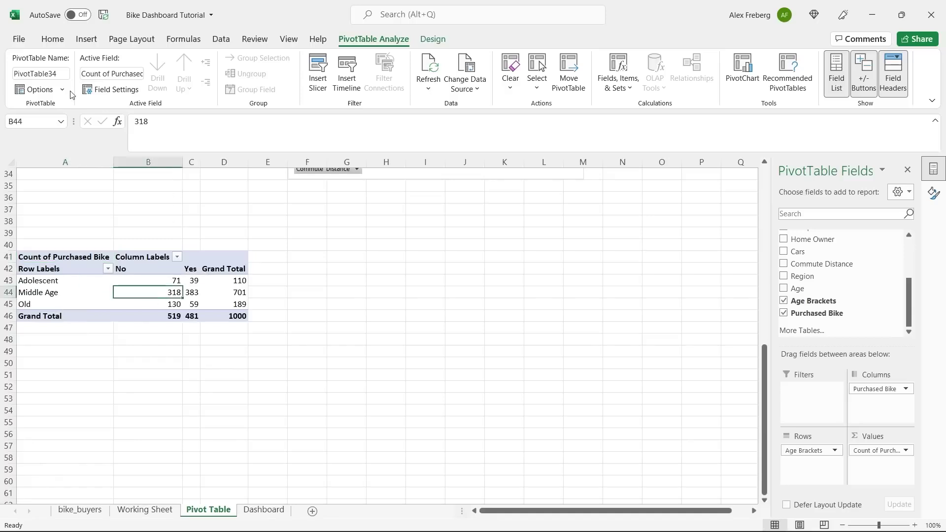
click(87, 38)
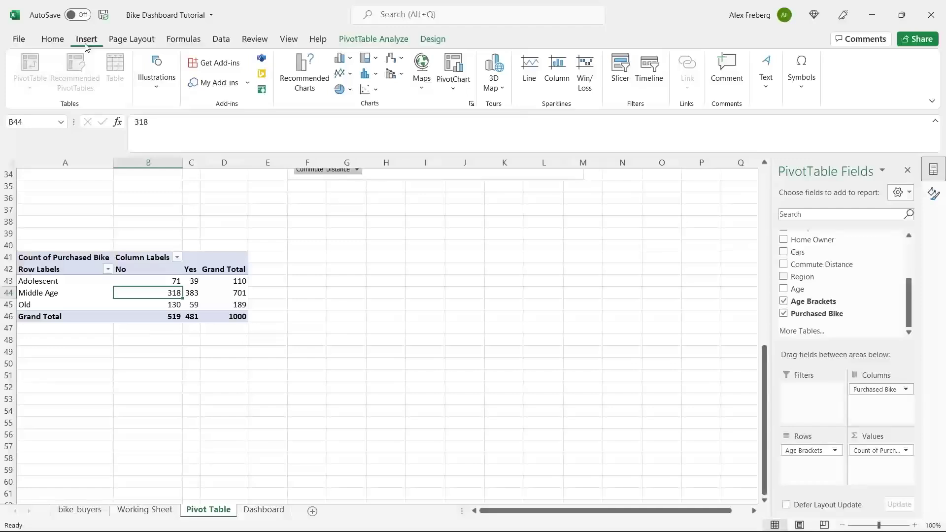
click(319, 67)
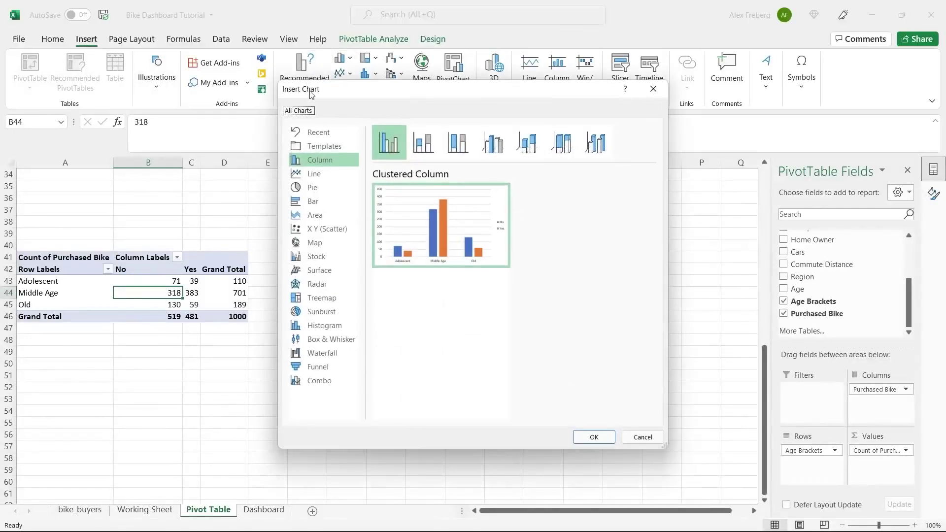
click(329, 174)
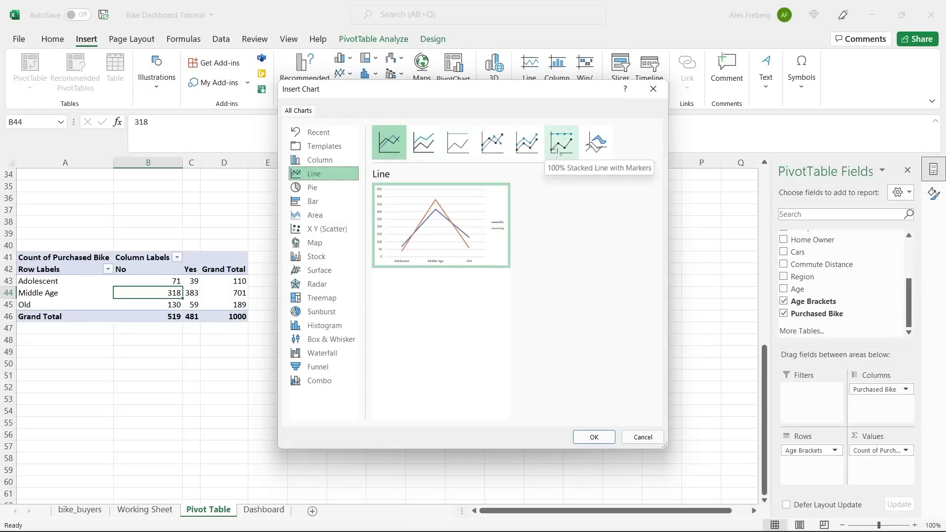
click(527, 143)
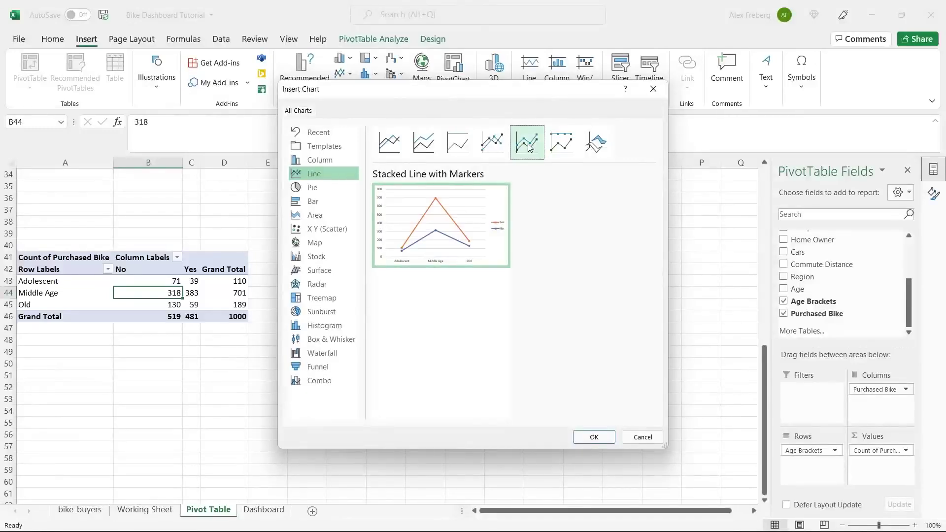
click(498, 144)
click(389, 142)
click(493, 143)
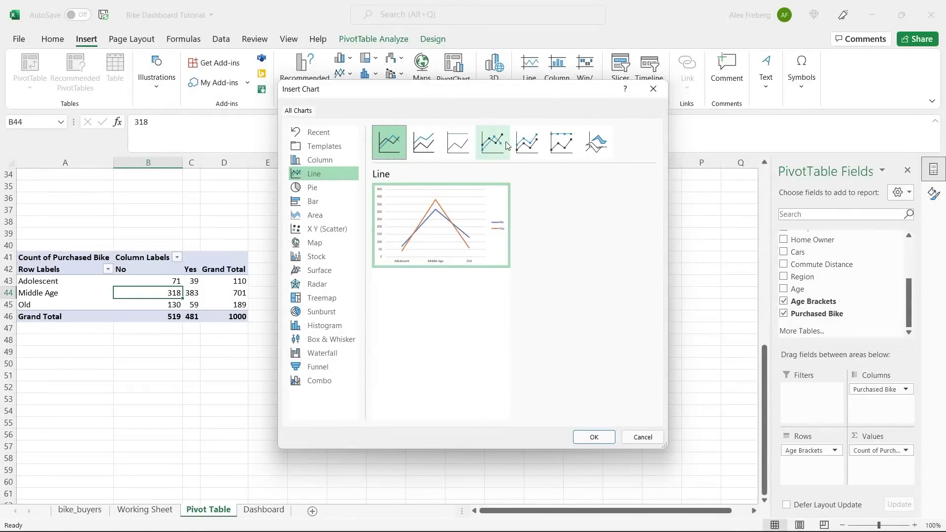
click(389, 142)
click(492, 142)
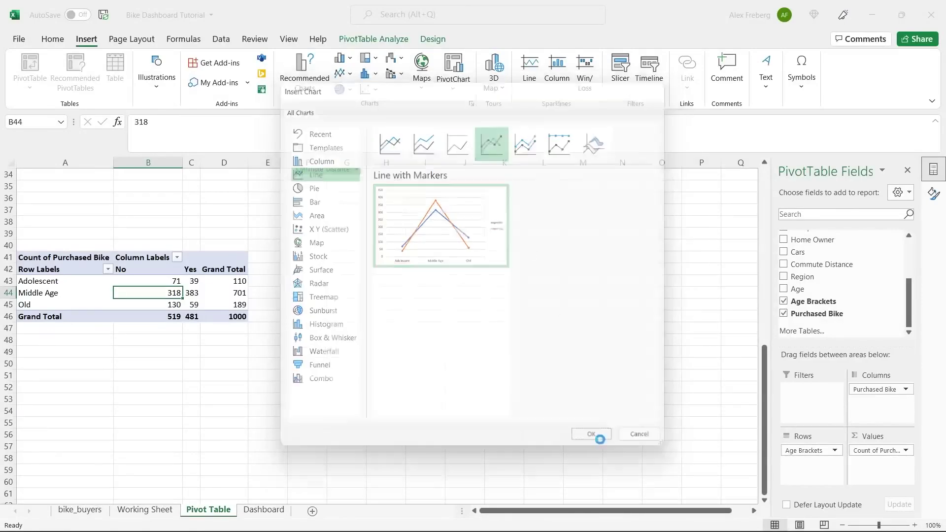
click(595, 436)
drag(441, 253, 480, 256)
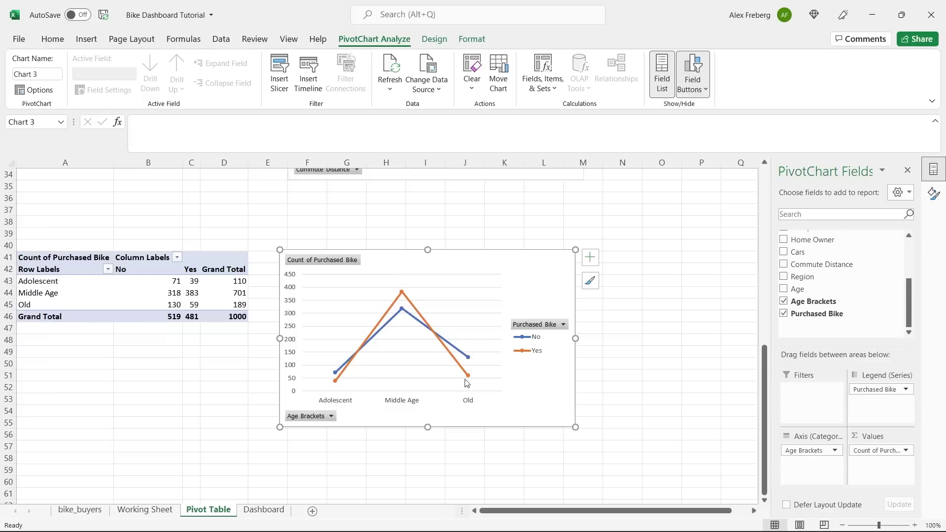
- Add a primary horizontal axis title to the age brackets chart and set its text to "Age Bracket"
mouse_move(468, 383)
click(591, 257)
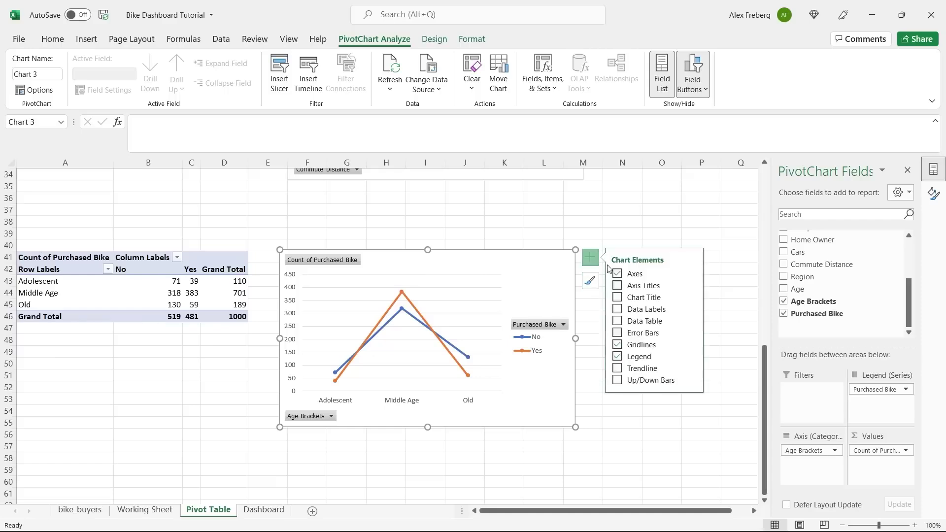
click(693, 285)
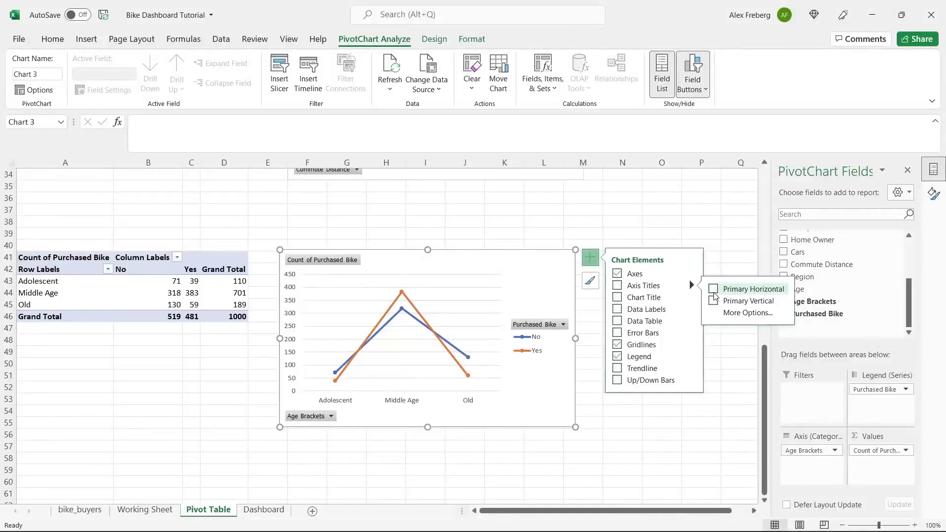
click(713, 301)
click(714, 289)
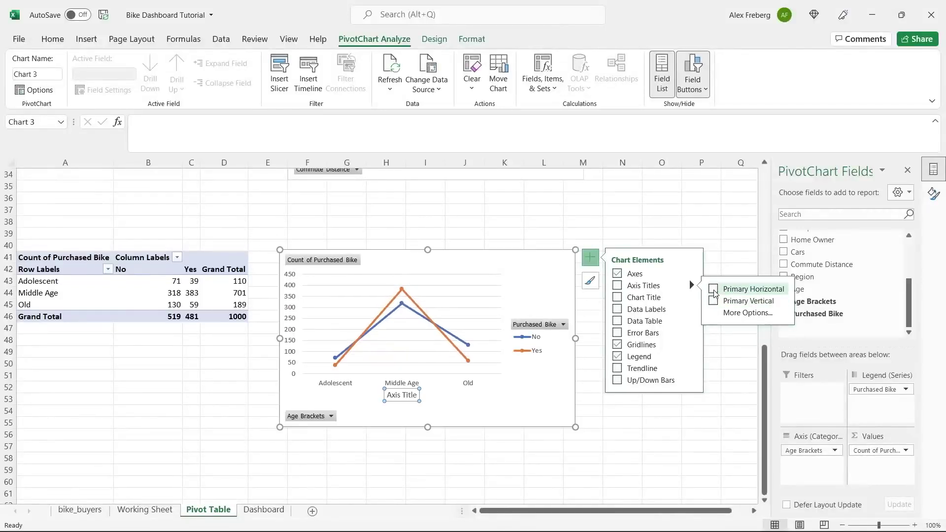
double_click(408, 396)
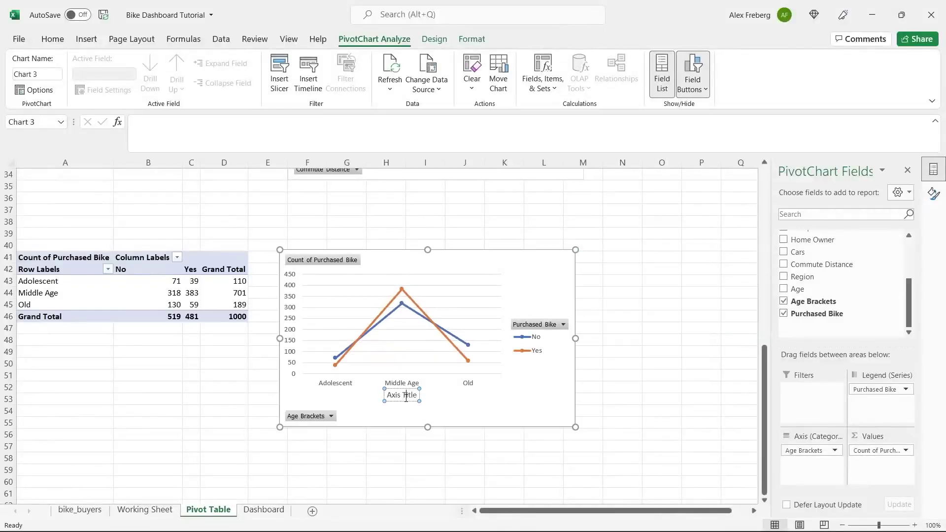
triple_click(408, 396)
text(Age Bracke)
text(r)
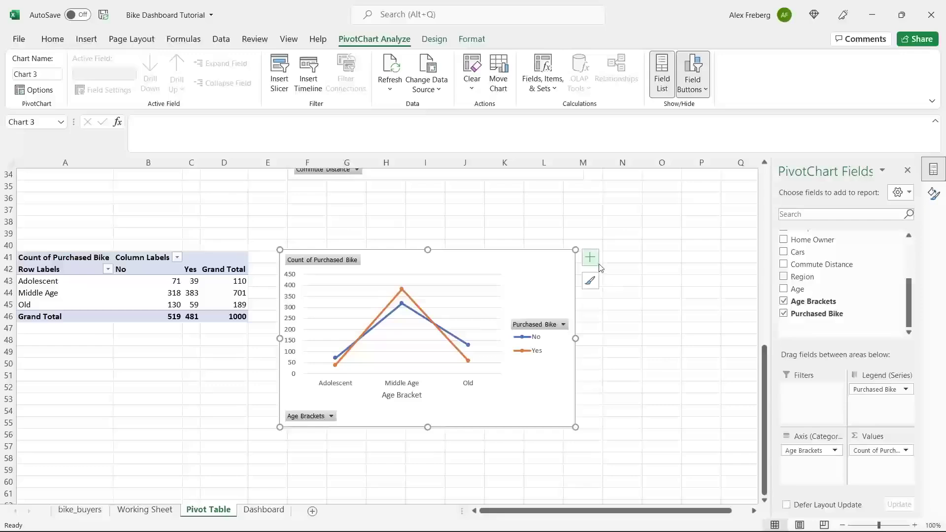
- Add a chart title to the age brackets chart and set its text to "Customer Age Brackets"
click(590, 257)
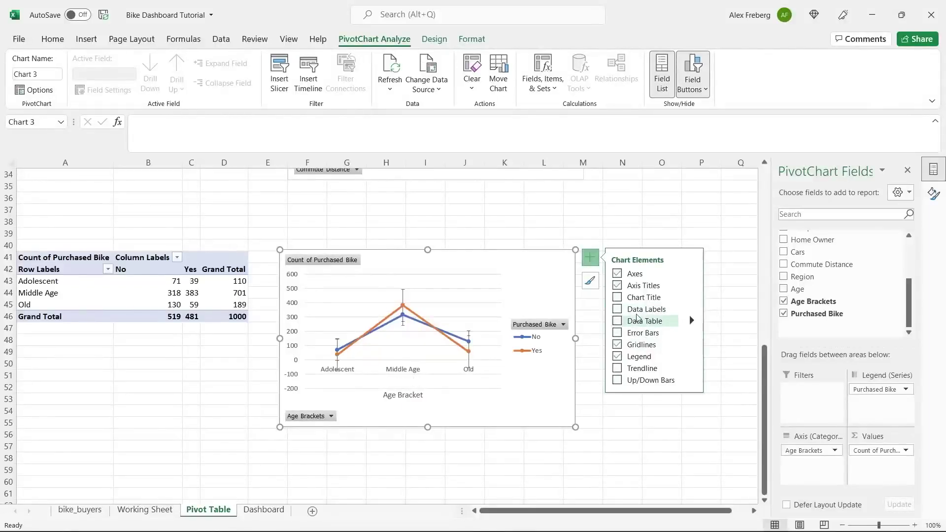
click(617, 298)
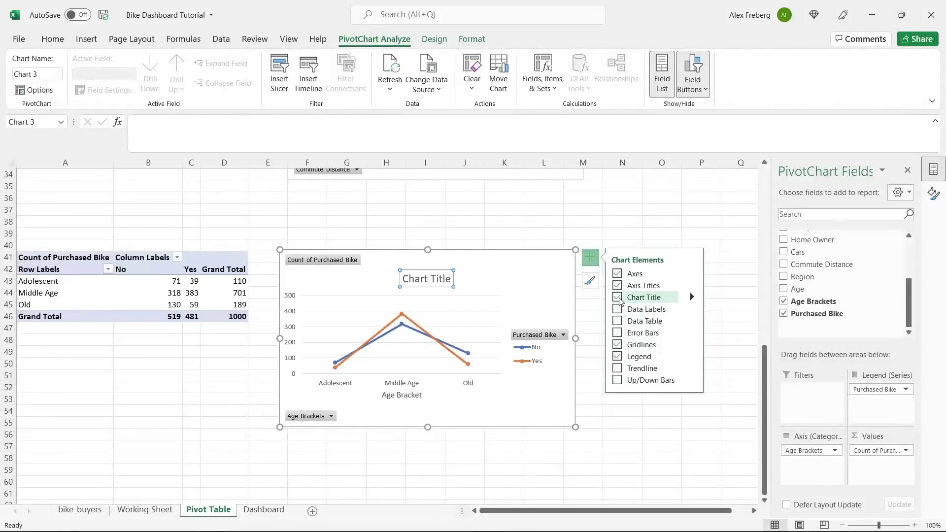
double_click(427, 281)
triple_click(427, 288)
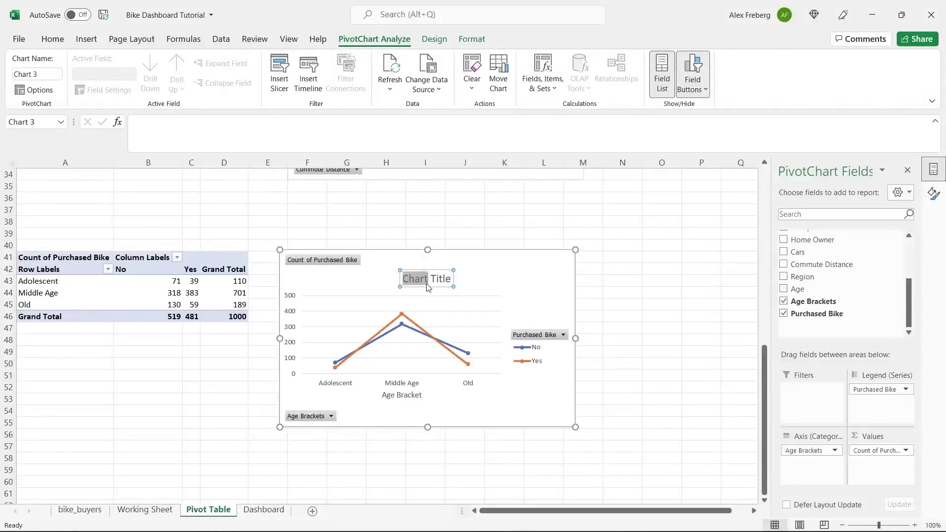
text(Customer Age B)
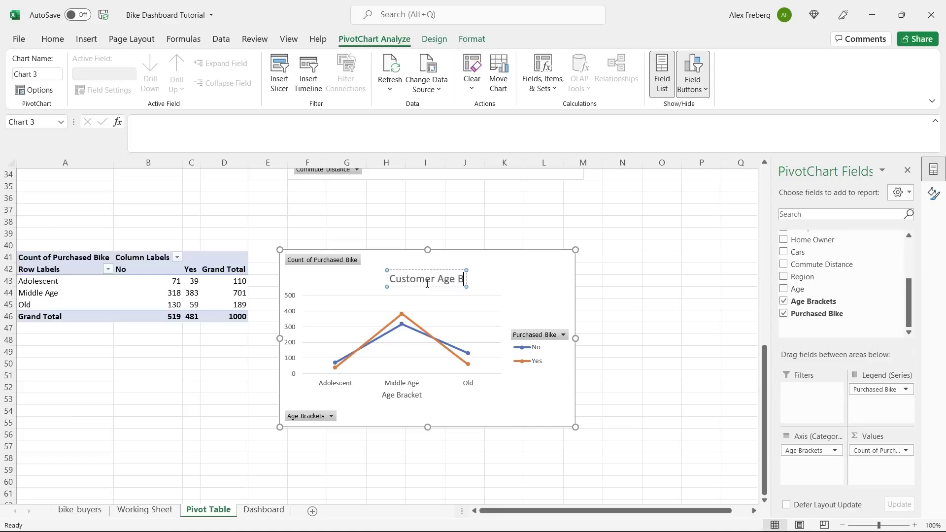
text(rackets)
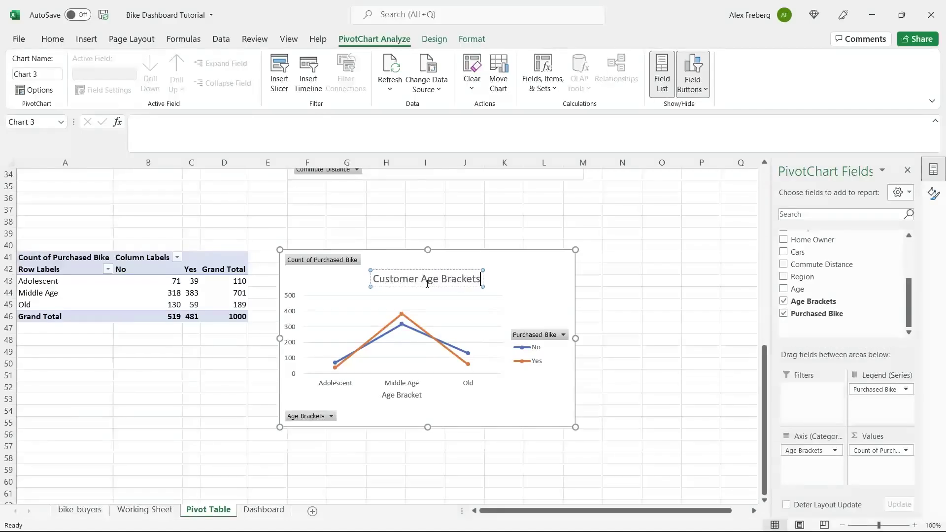
click(552, 275)
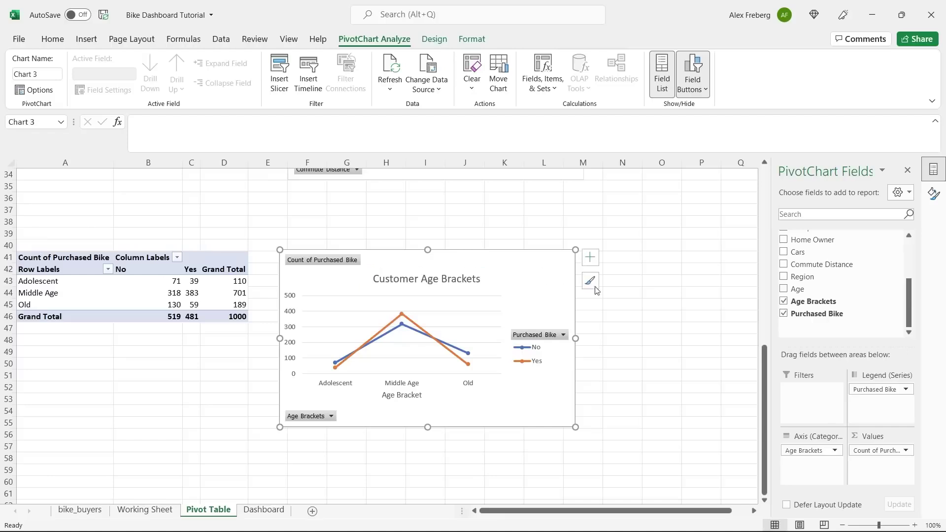
- Duplicate the age brackets pivot table by copying it whole and pasting the copy at cell A58
scroll(186, 356, down, 1)
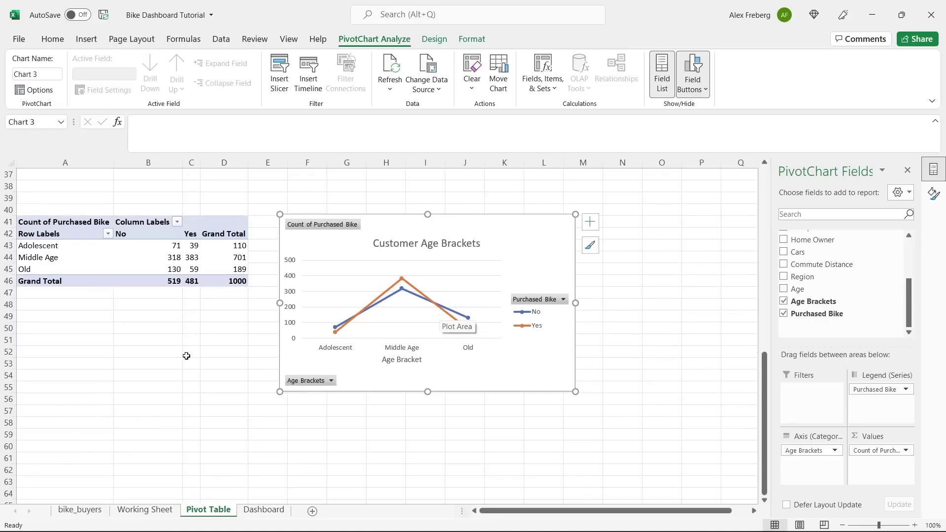
click(129, 246)
key(ctrl+c)
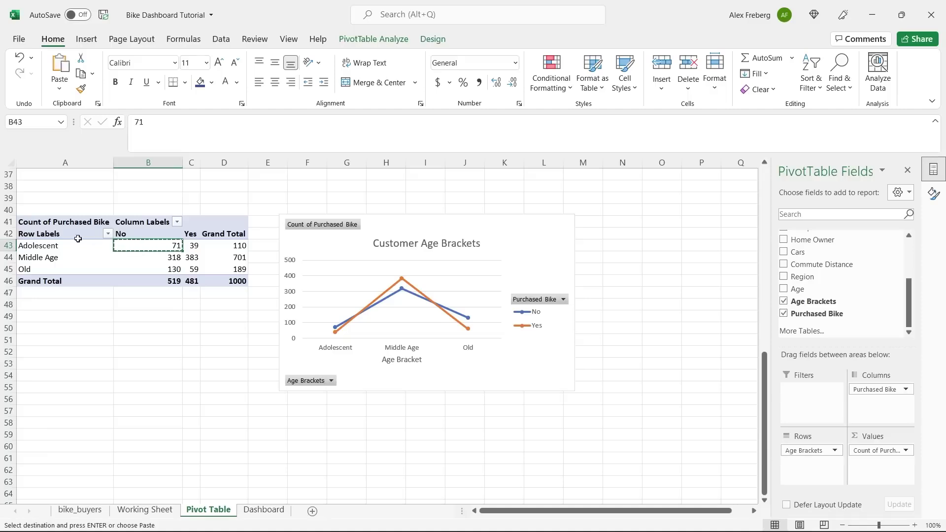
click(53, 223)
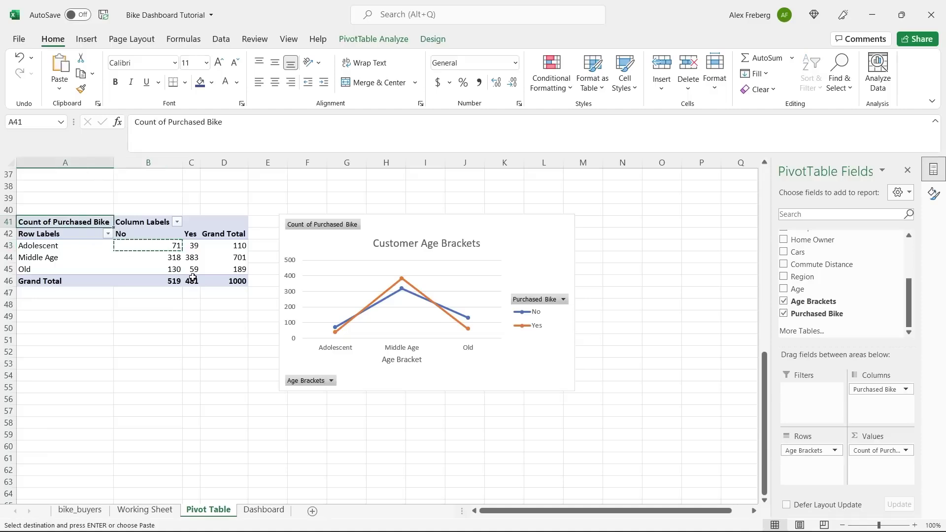
key(ctrl+a)
key(ctrl+c)
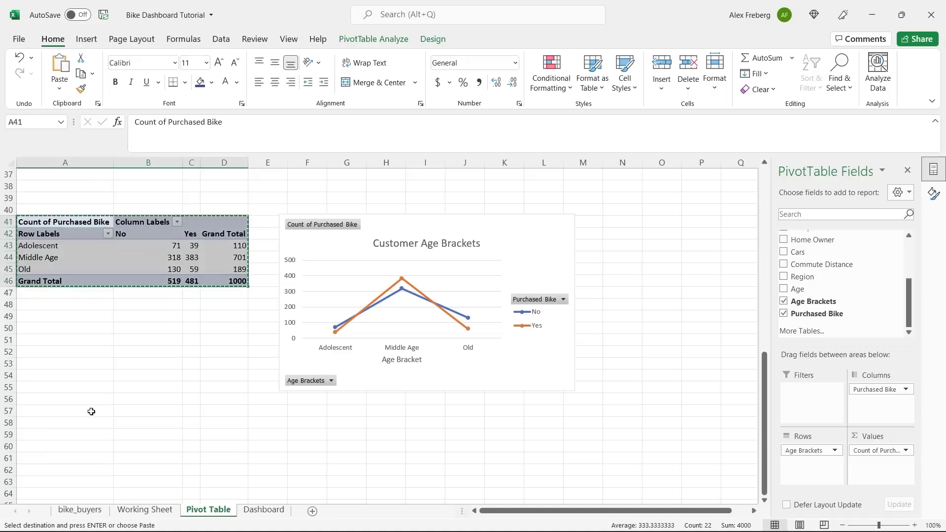
click(69, 422)
key(ctrl+v)
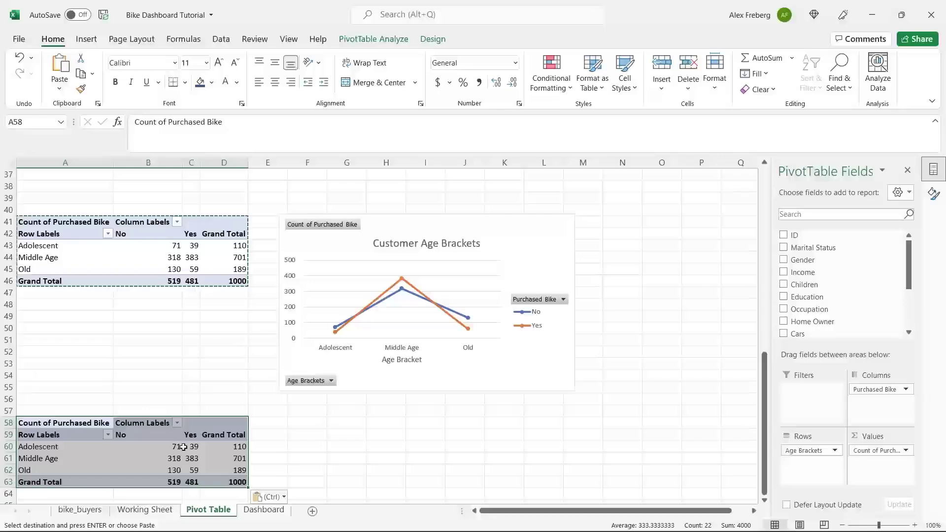
- In the copied pivot table, replace Age Brackets with Age as the row field
click(184, 447)
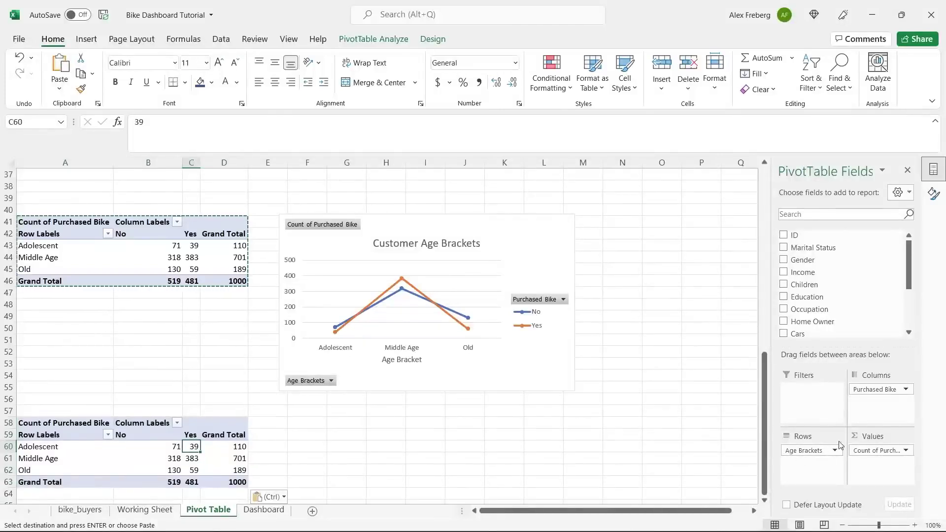
drag(816, 452, 867, 303)
drag(906, 262, 907, 302)
drag(798, 289, 808, 465)
scroll(268, 409, down, 3)
- Insert a Line with Markers chart from the Age pivot table and place it beside the table, below the age brackets chart
click(207, 388)
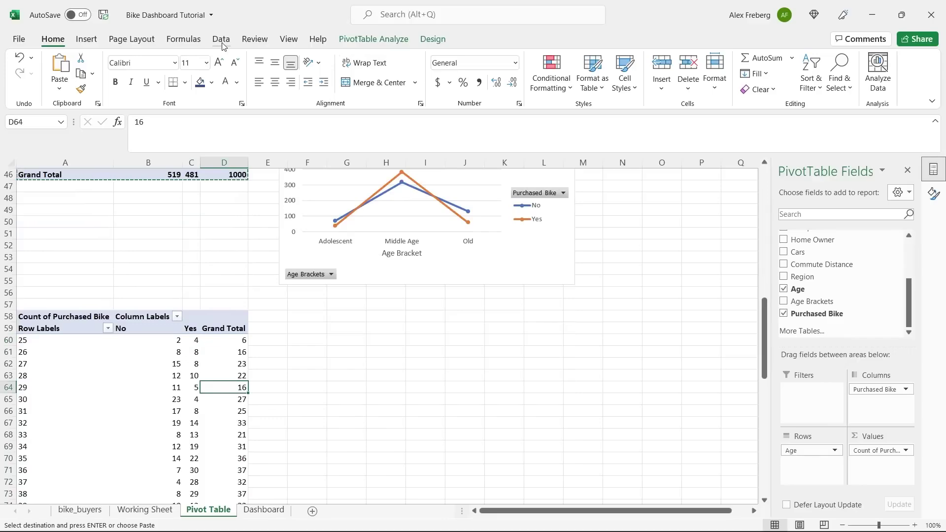
click(87, 39)
click(305, 67)
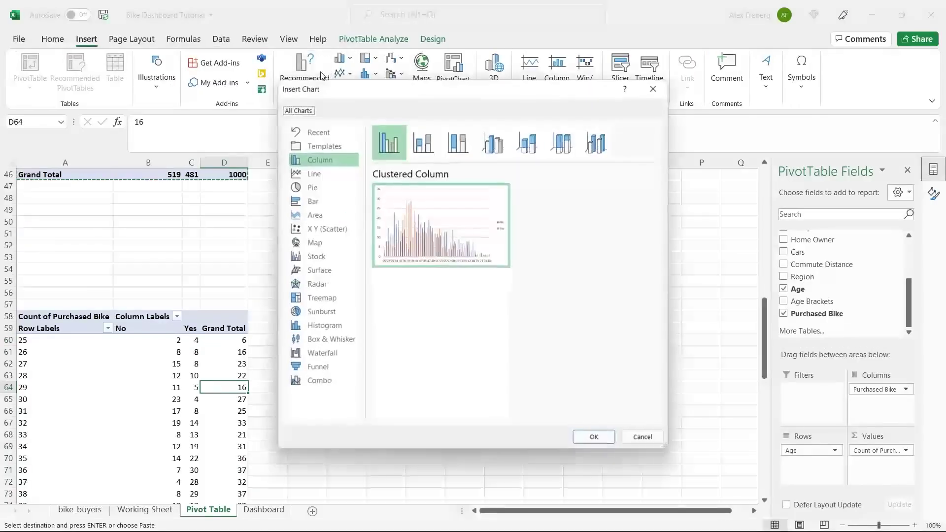
click(333, 175)
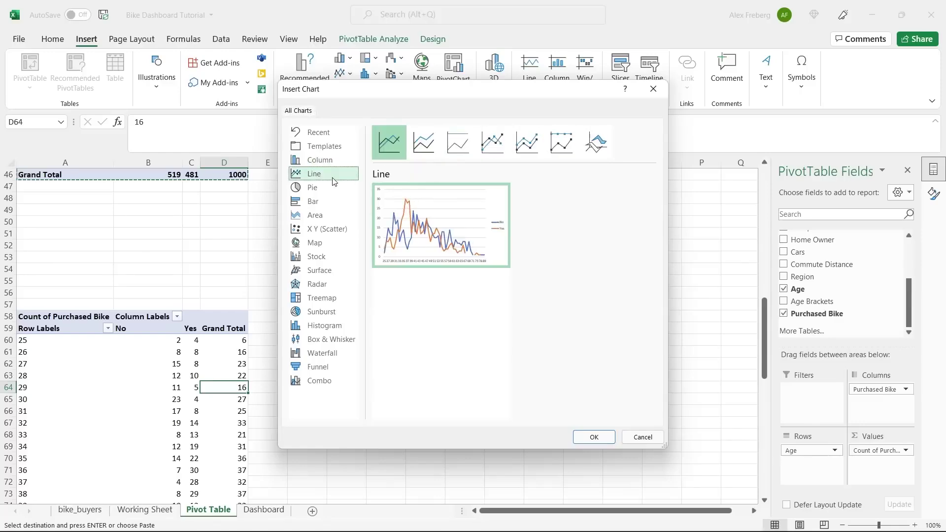
click(492, 142)
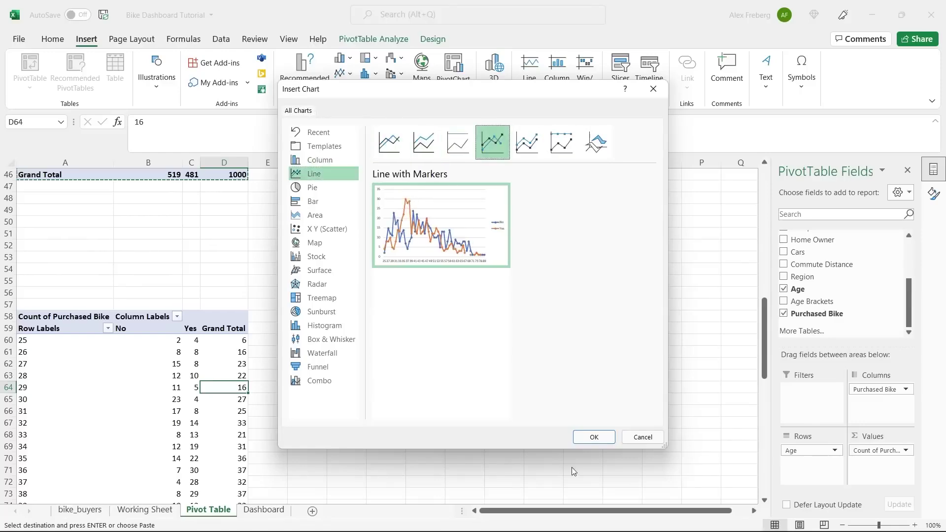
click(595, 436)
drag(417, 259, 456, 305)
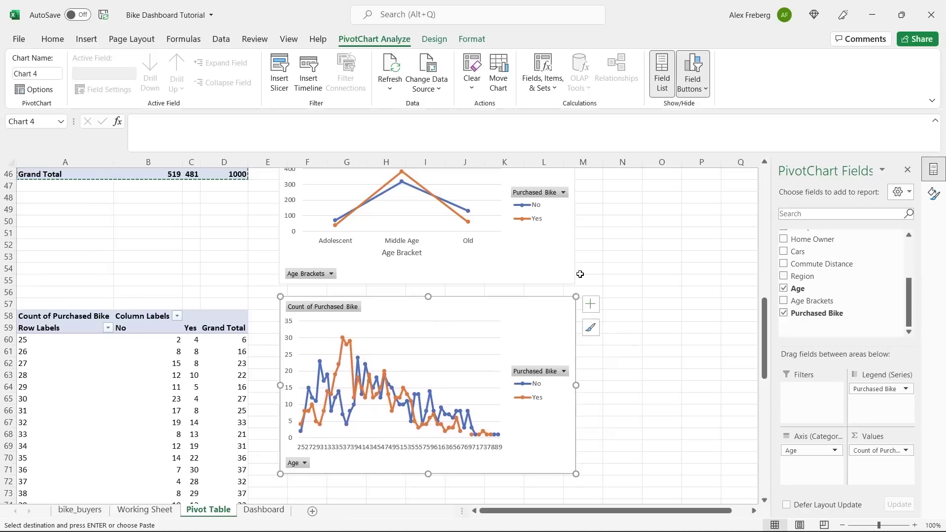
- Compare the individual-age chart with the age brackets chart at 90% zoom, then delete the individual-age chart
scroll(580, 274, up, 1)
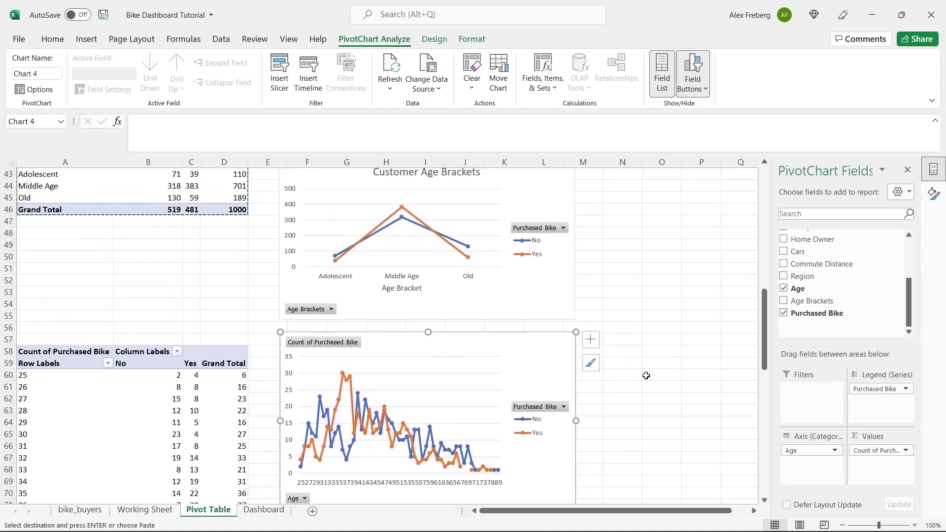
click(843, 526)
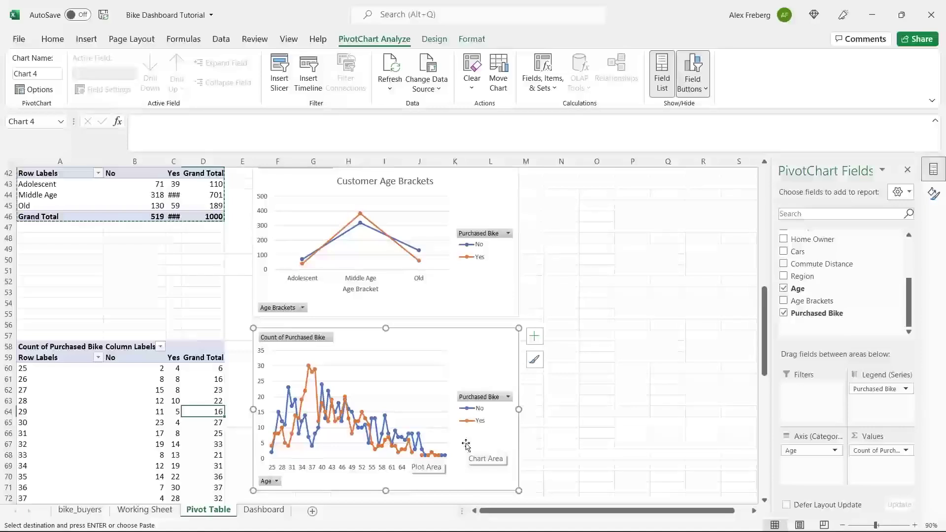
scroll(589, 304, up, 1)
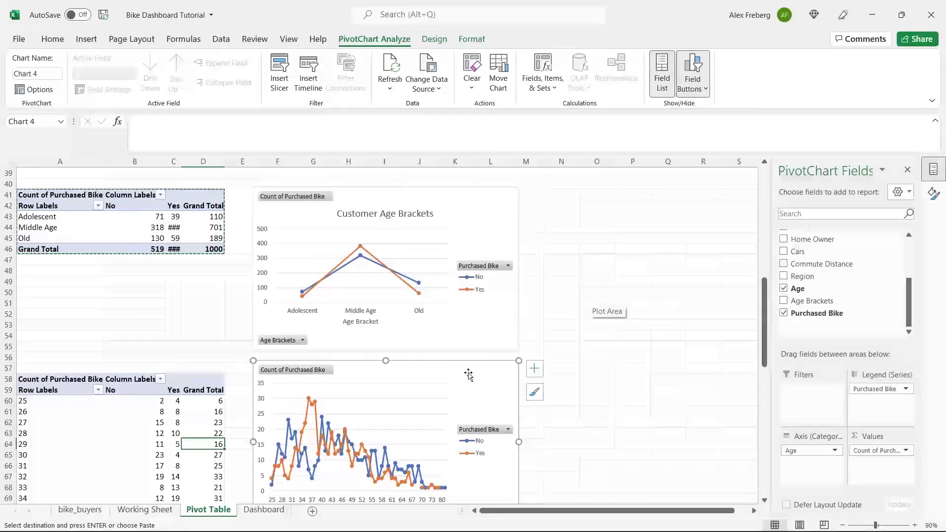
key(Delete)
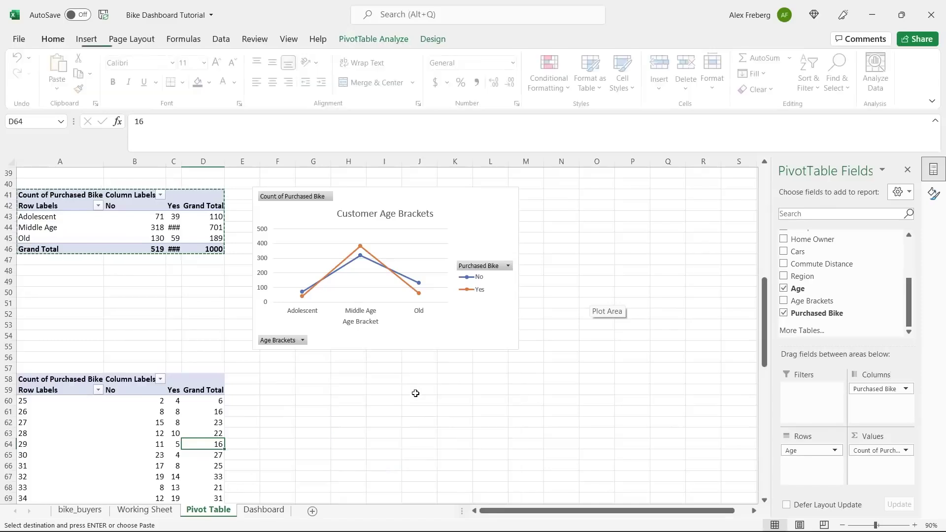
- Try to clear a single count inside the Age pivot table
click(168, 433)
key(Return)
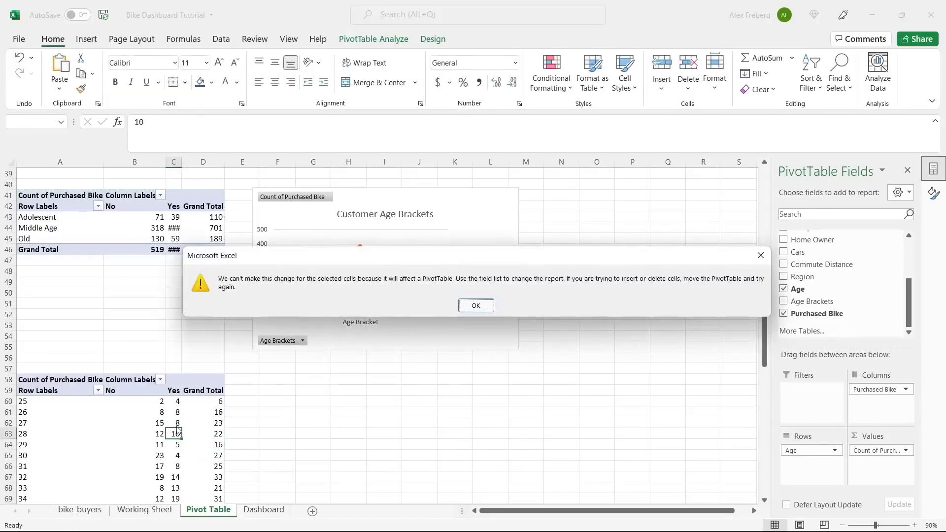
click(472, 306)
click(78, 394)
click(113, 324)
scroll(114, 322, up, 2)
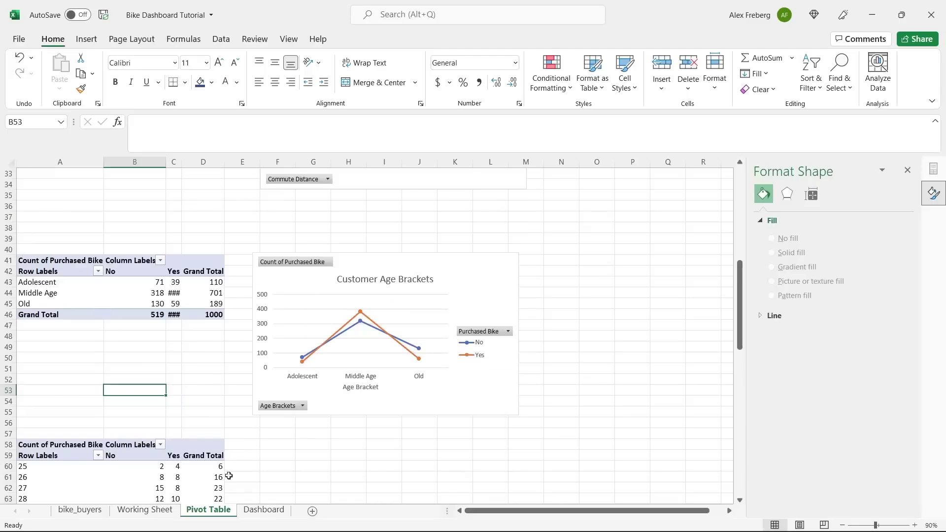
- On the Working Sheet, extend the "Adolescent" label in the M2 age bracket formula to "Adolescent 0-30"
click(146, 513)
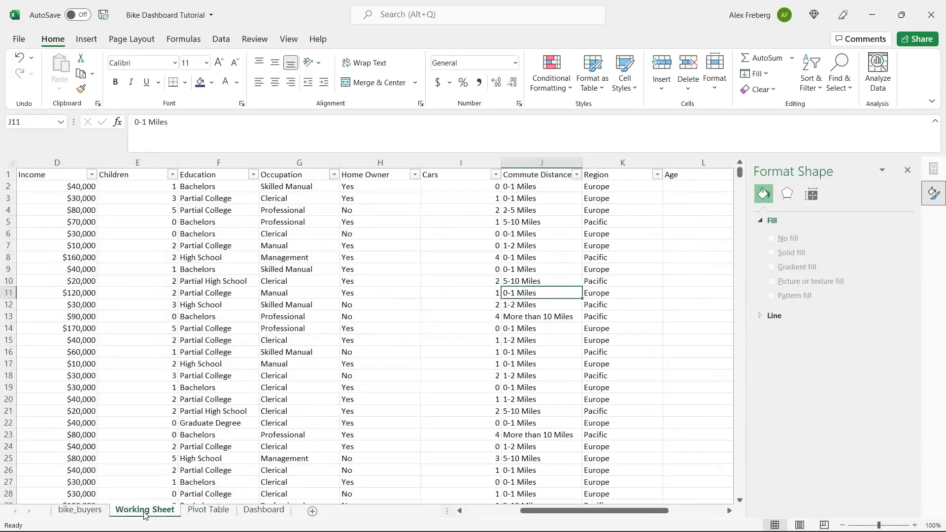
scroll(453, 294, right, 3)
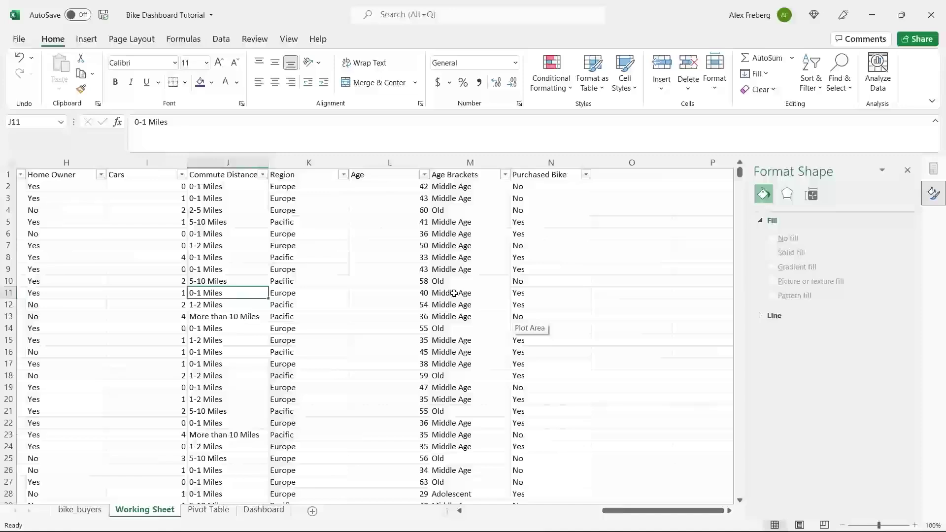
scroll(454, 293, left, 1)
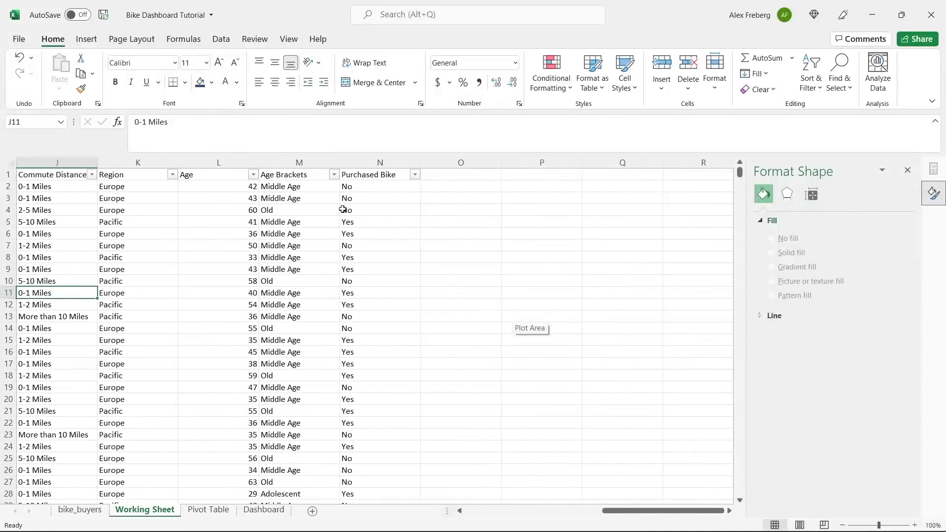
click(313, 190)
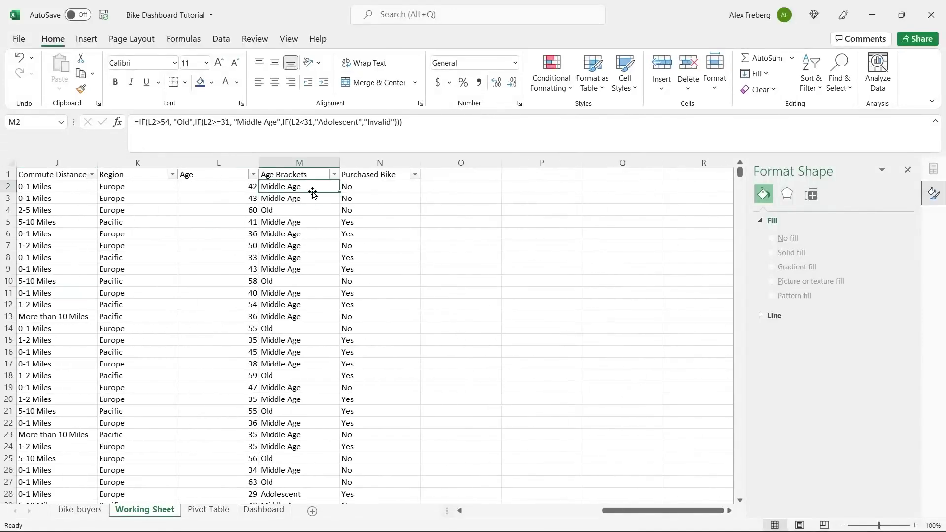
click(363, 129)
text(0-)
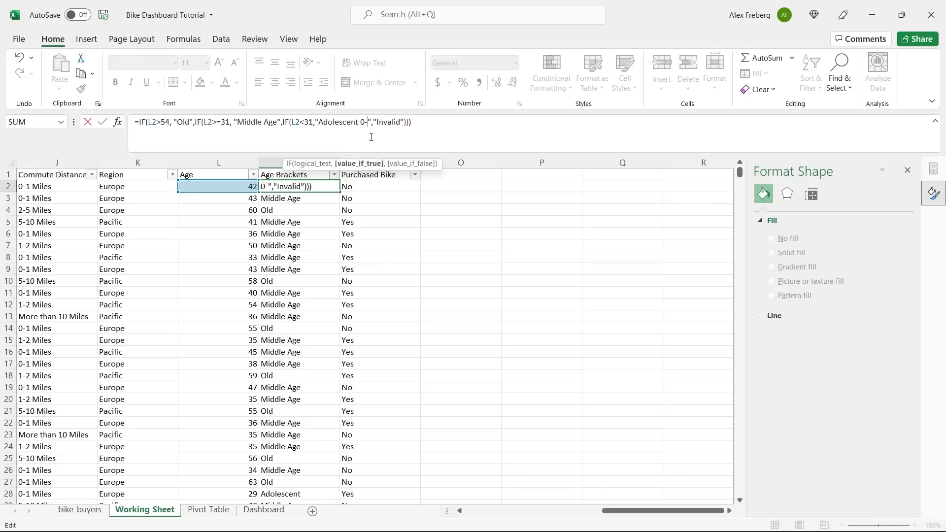
text(30)
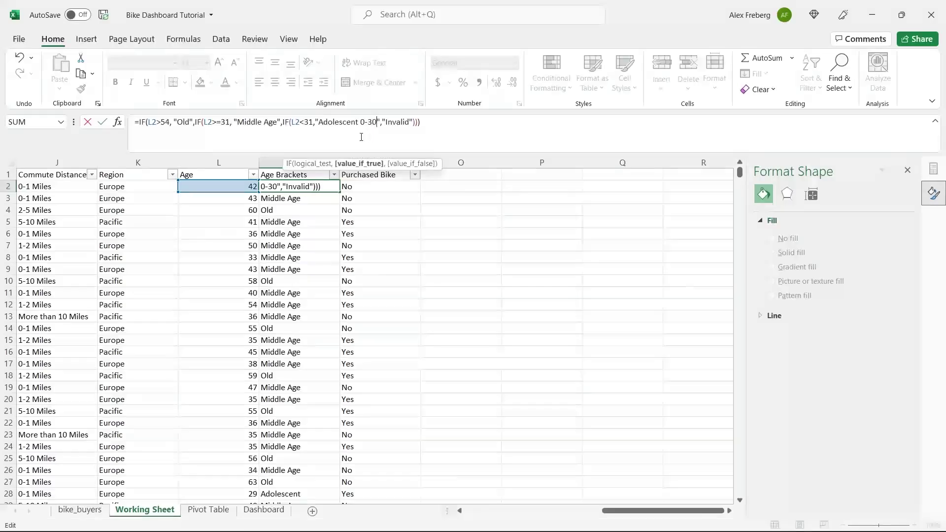
- Change the other two labels in the M2 formula to "Middle Age 31-54" and "Old 55+", and commit the formula
click(278, 123)
text(31-)
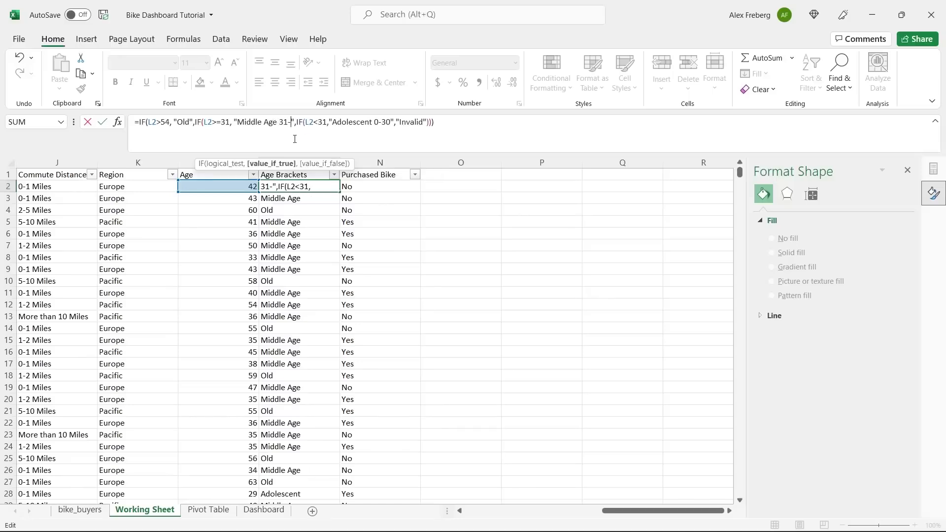
text(54)
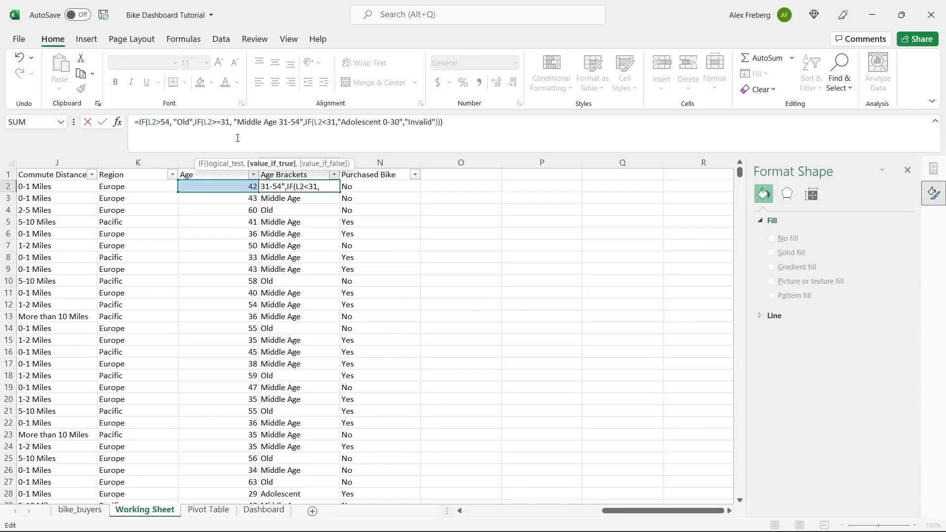
click(190, 123)
text(55+)
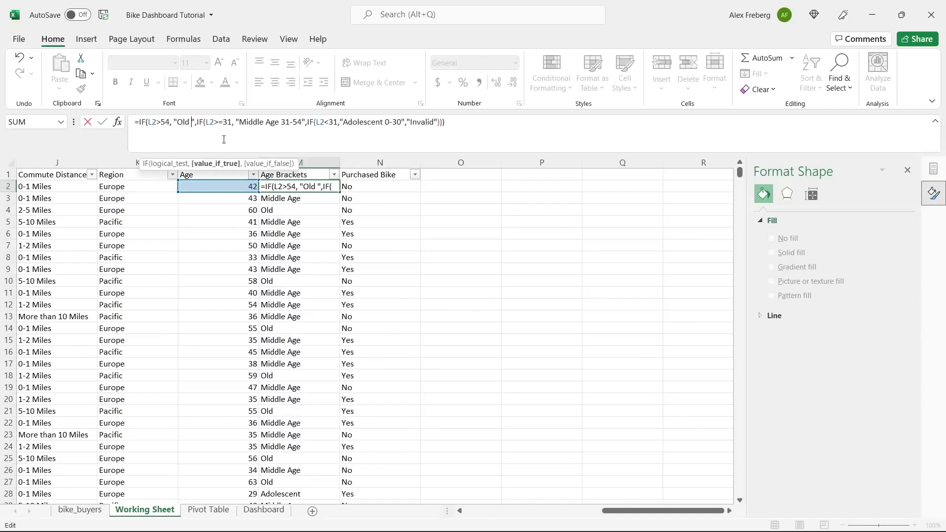
key(Return)
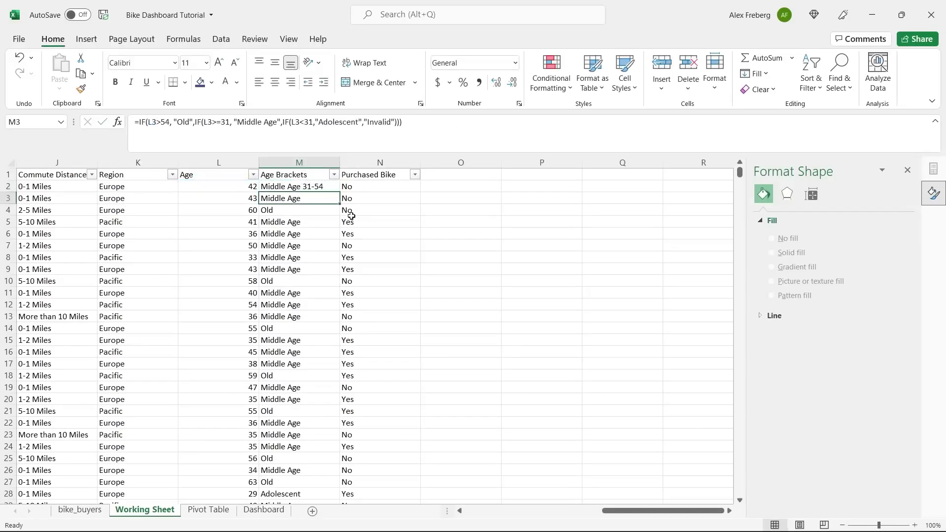
- Fill the relabelled M2 formula down the whole Age Brackets column
click(330, 187)
double_click(339, 192)
click(394, 211)
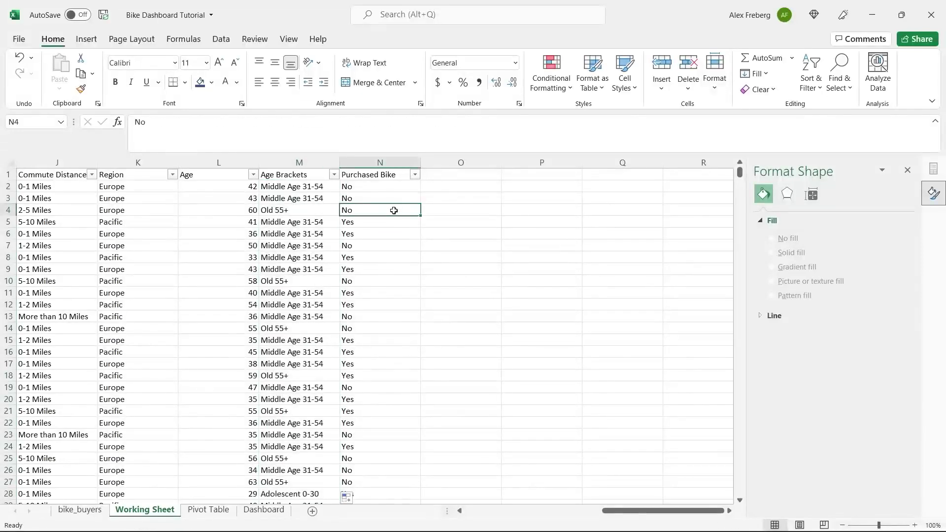
- Refresh all data on the Pivot Table sheet to bring in the relabelled age brackets
click(209, 514)
click(206, 304)
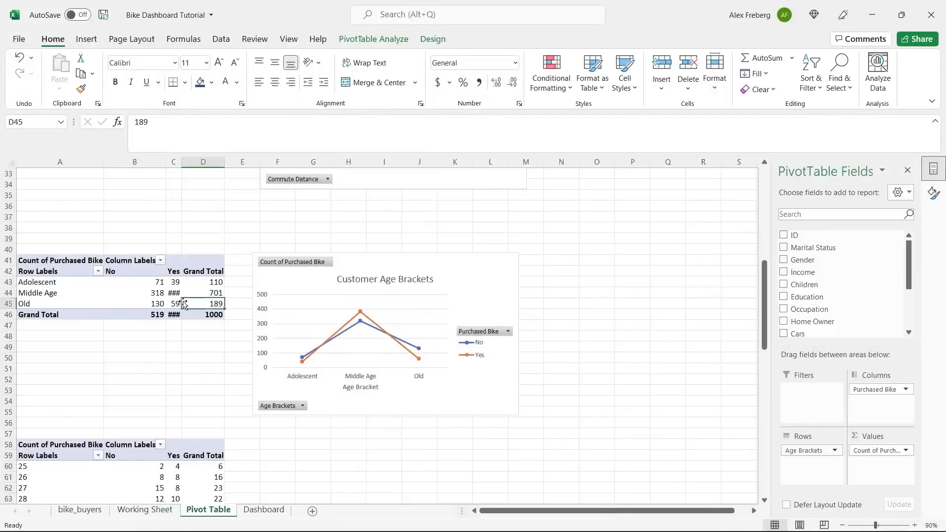
click(219, 39)
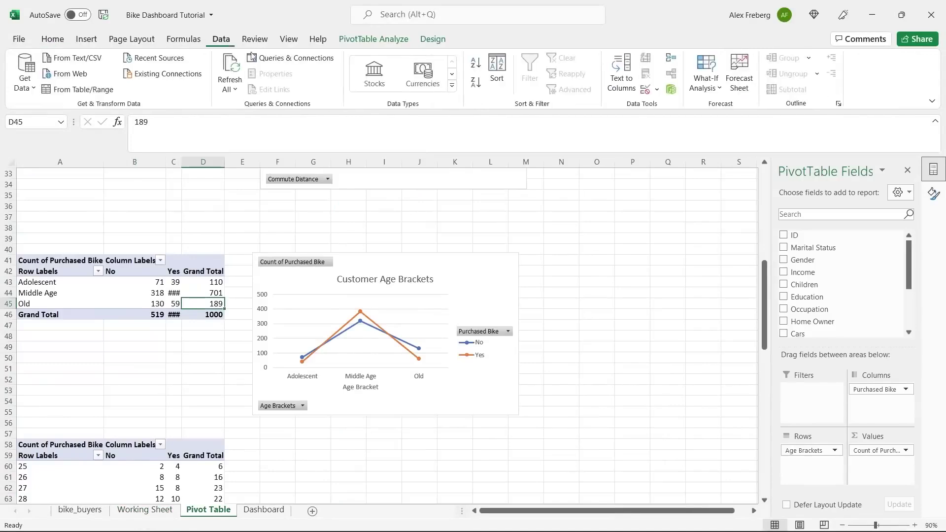
click(230, 69)
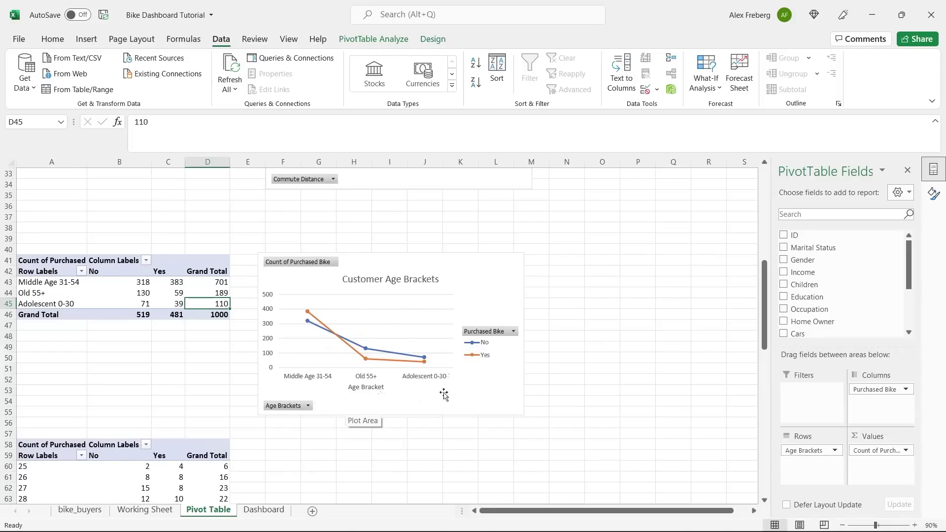
- Undo the pivot refresh and the age bracket relabelling in the Working Sheet, and return to the Pivot Table sheet
click(156, 517)
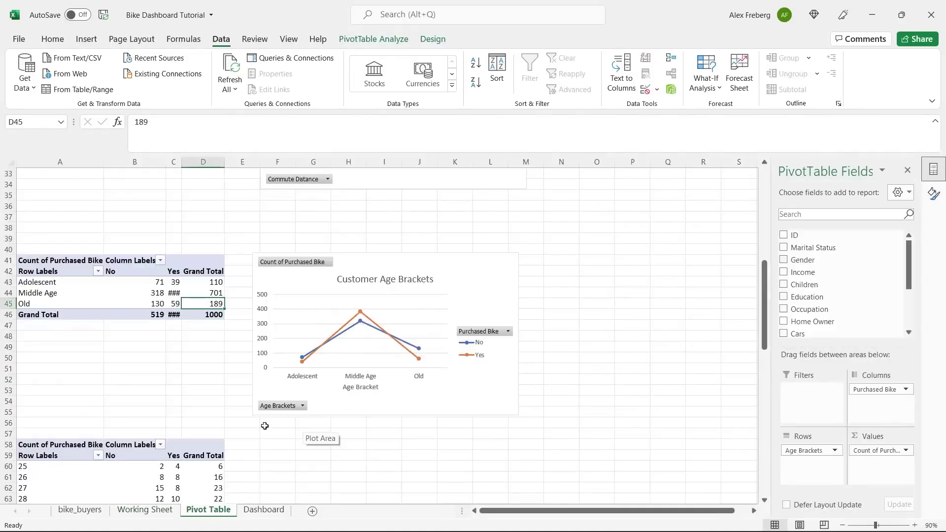
click(154, 514)
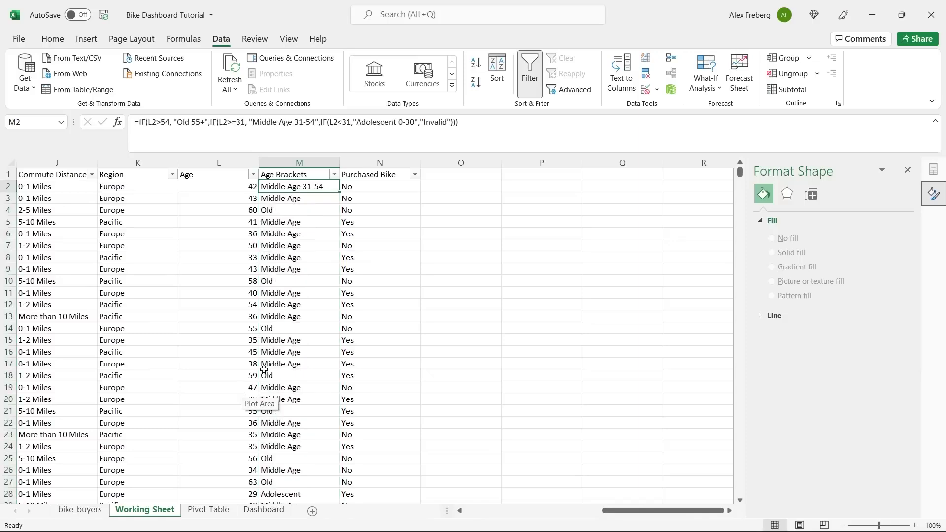
key(ctrl+z)
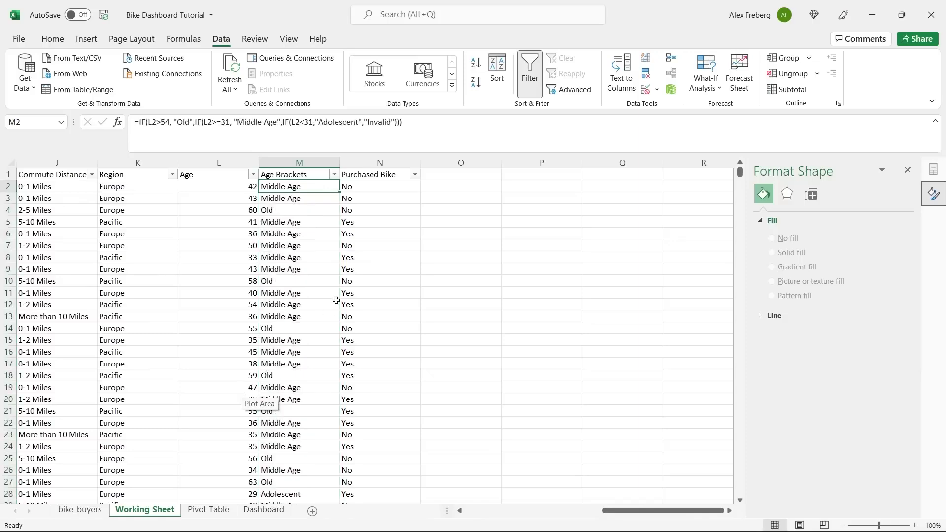
click(436, 261)
click(197, 508)
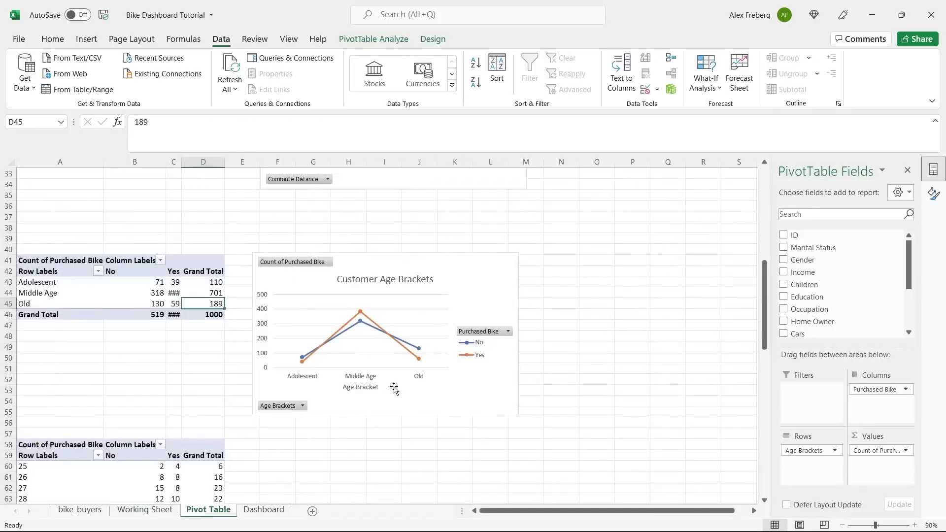
- Widen column C of the Pivot Table sheet so the age bracket counts display, and close the Format Shape pane
drag(185, 161, 197, 162)
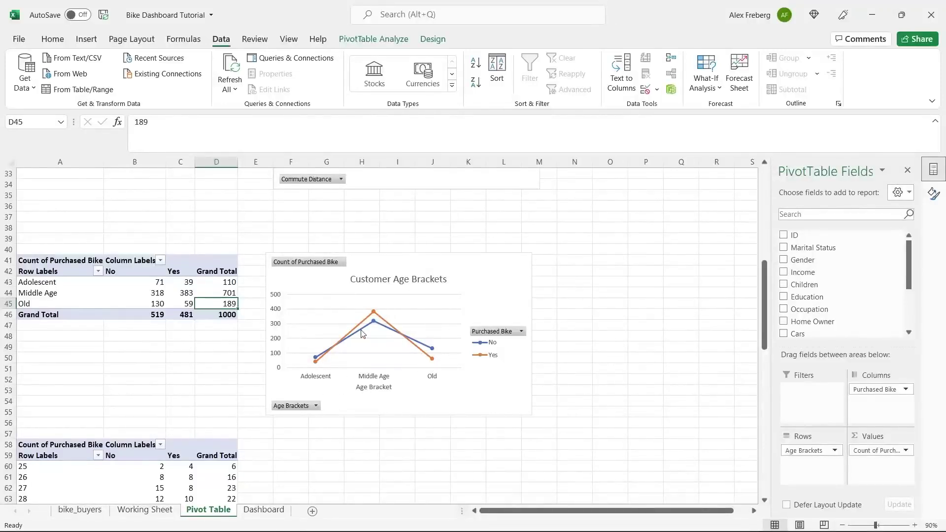
drag(62, 283, 67, 296)
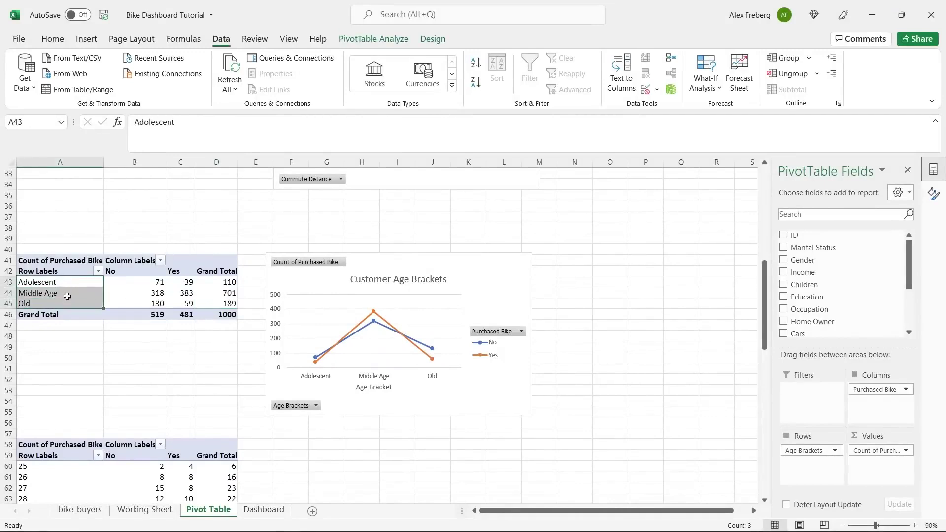
click(67, 305)
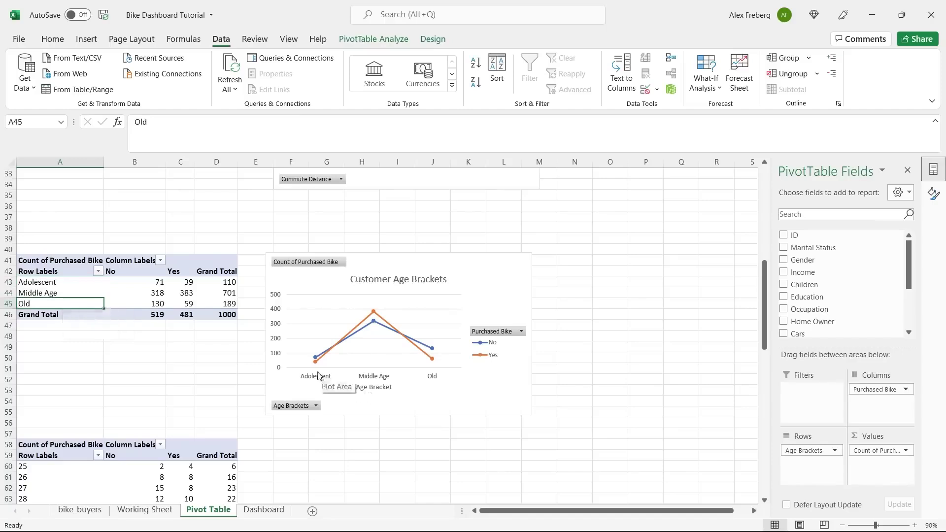
click(416, 447)
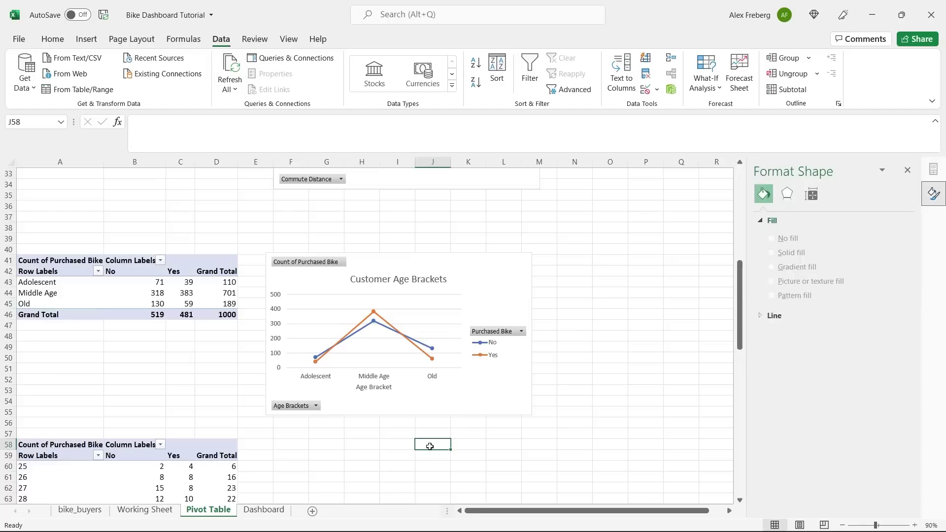
click(909, 170)
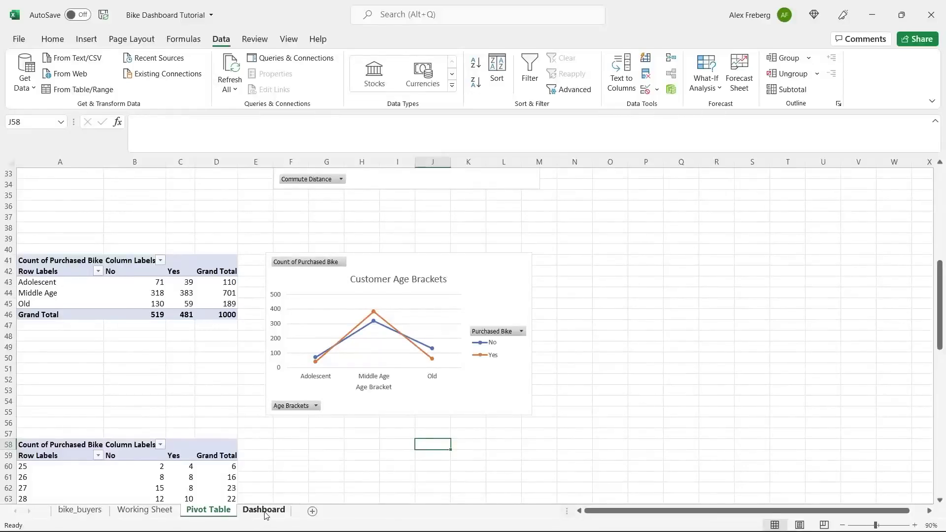
- Copy the Avg Income Per Purchase chart from the Pivot Table sheet and paste it at F5 on the Dashboard sheet
scroll(332, 401, up, 11)
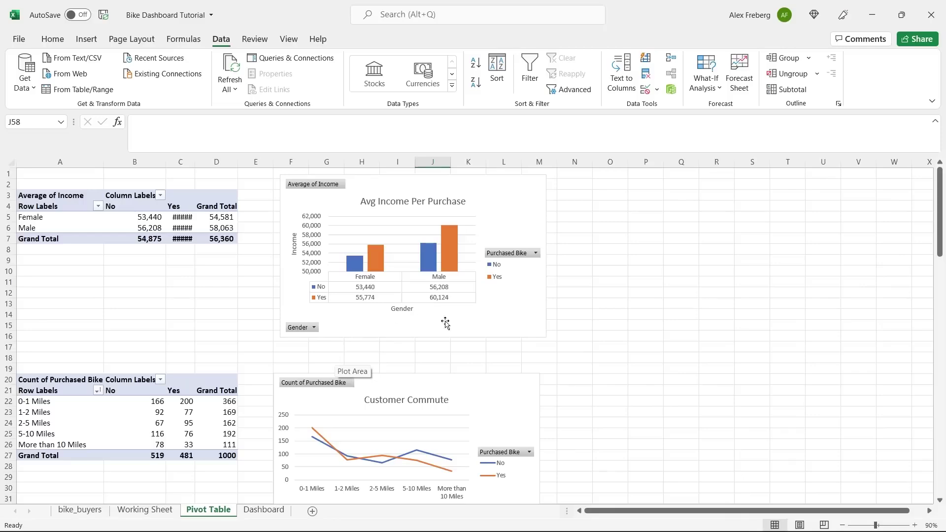
click(483, 324)
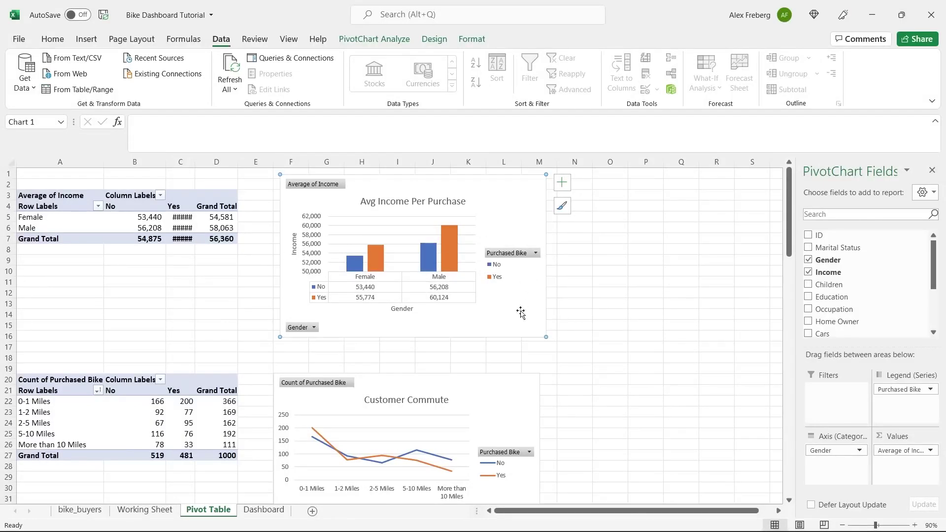
click(264, 512)
click(228, 221)
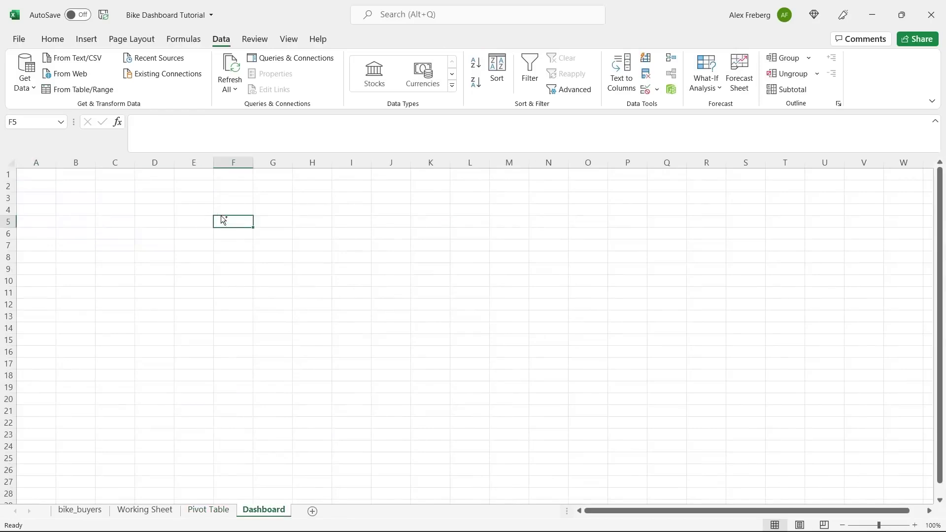
key(ctrl+v)
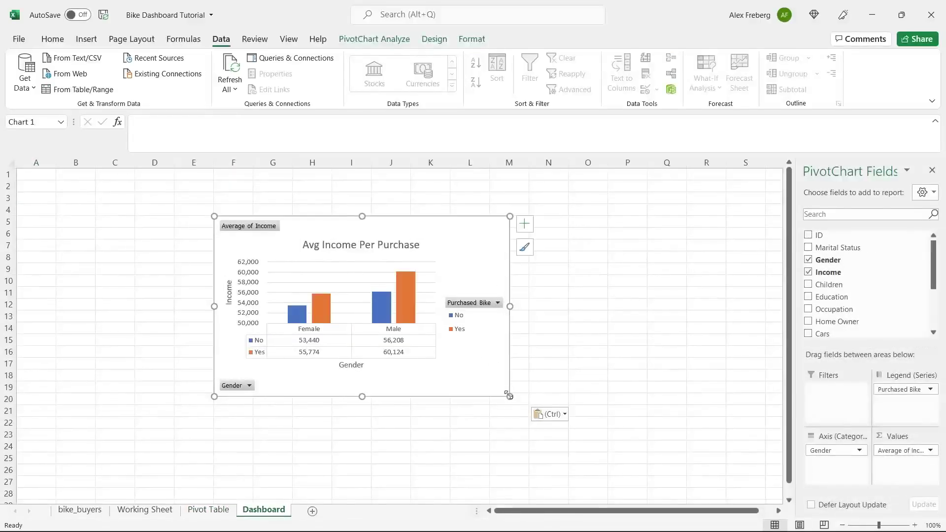
- Shrink the pasted income chart slightly and move it up to about J2, and set the Dashboard sheet's zoom to 80%
mouse_move(509, 396)
mouse_down()
mouse_move(444, 325)
mouse_move(494, 361)
mouse_move(494, 386)
mouse_up()
drag(446, 251, 615, 212)
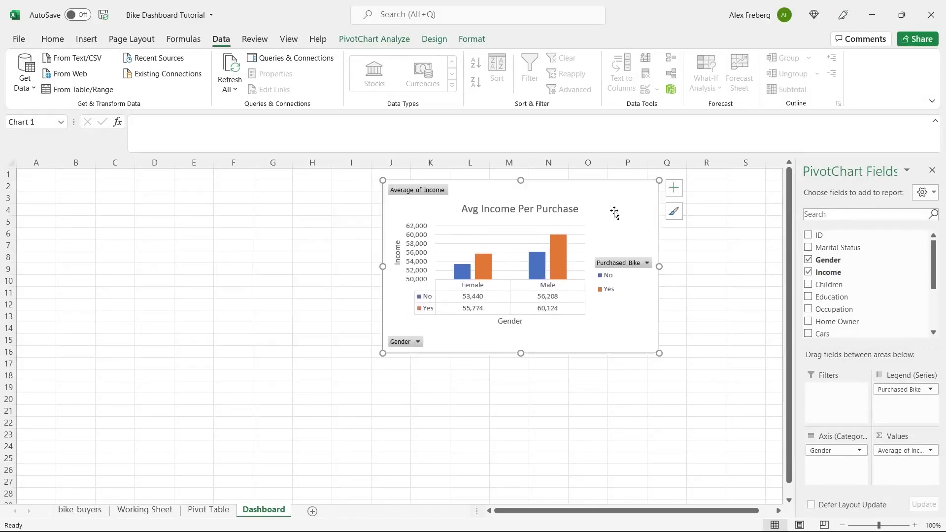
click(843, 525)
click(842, 526)
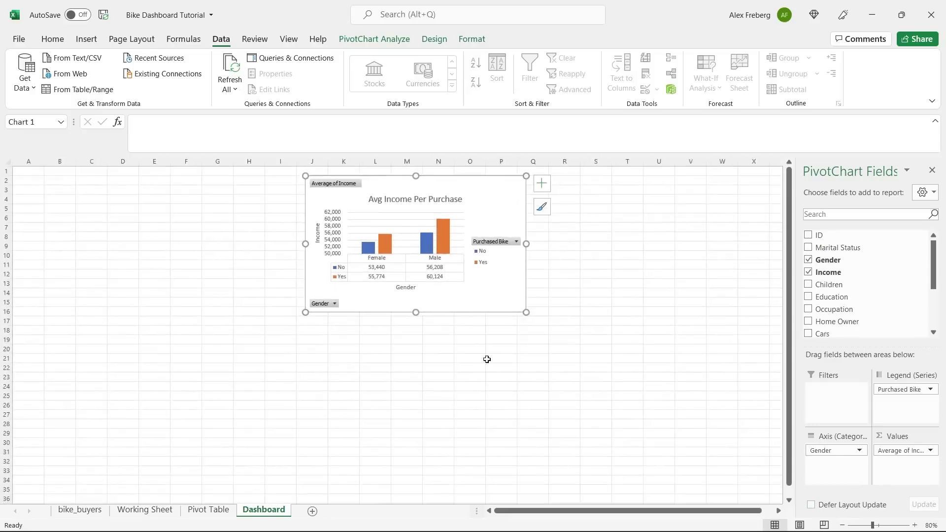
- Try to copy the Customer Commute chart from the Pivot Table sheet onto the Dashboard while the income chart is selected there
click(208, 510)
click(392, 379)
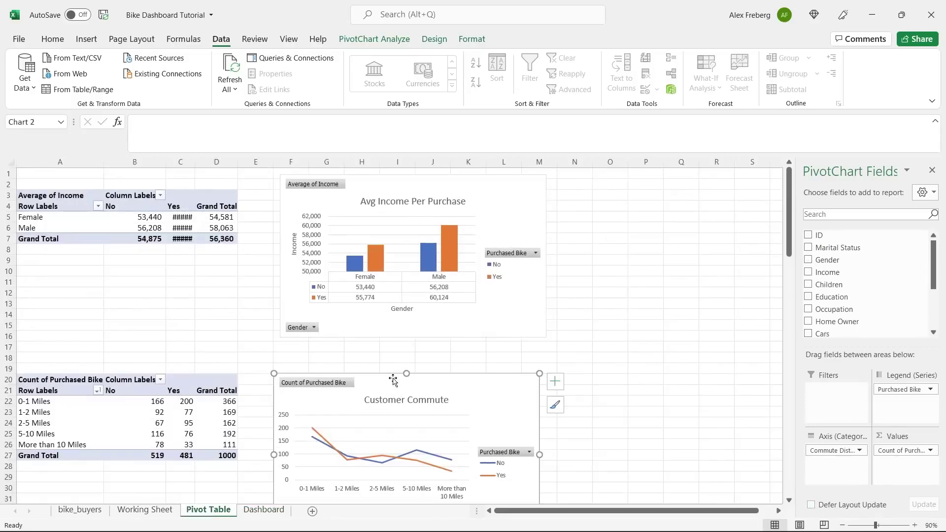
click(275, 511)
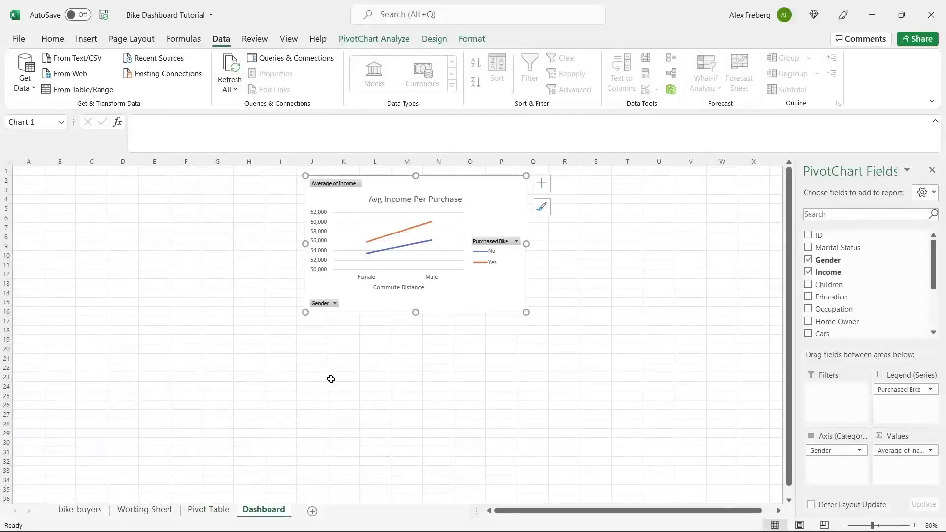
drag(393, 188, 338, 258)
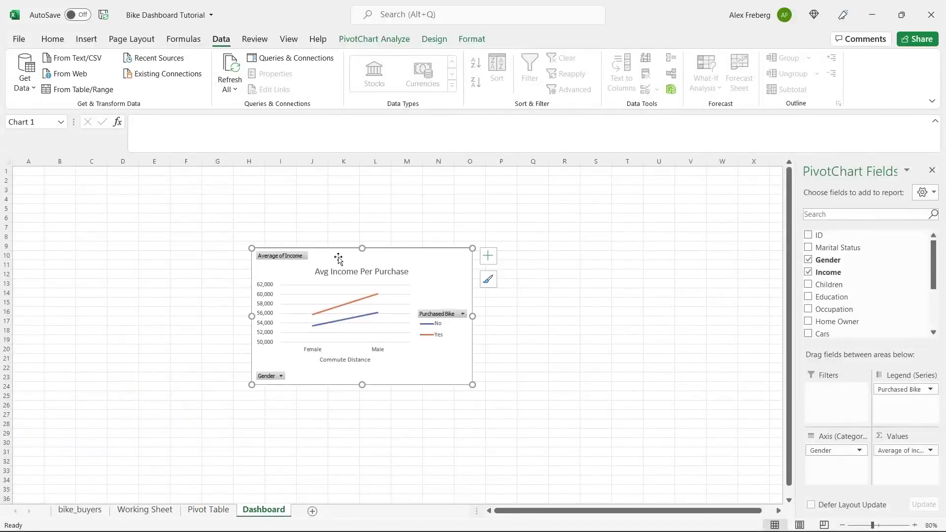
click(205, 511)
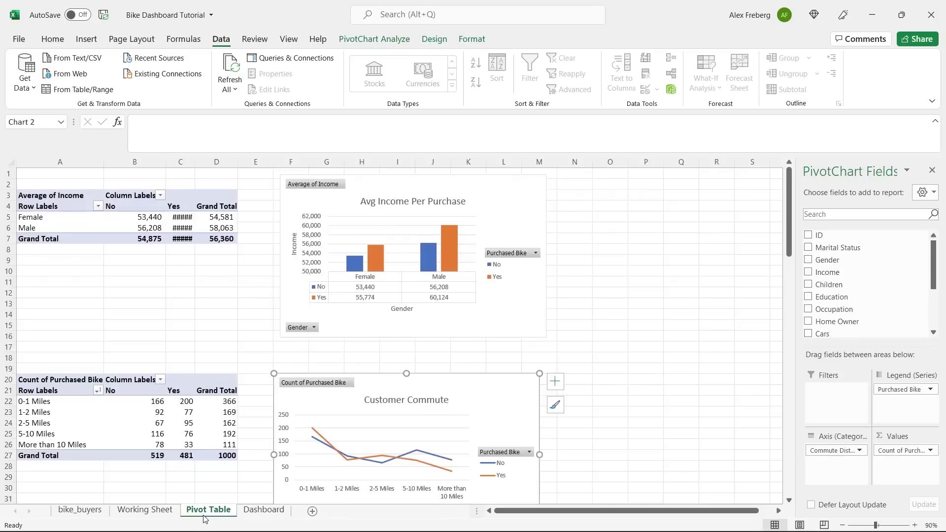
click(489, 190)
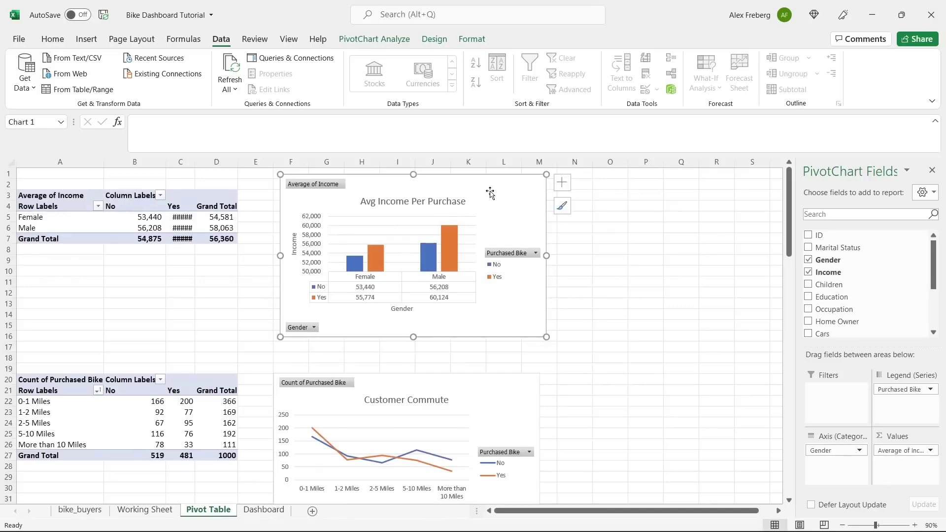
click(475, 399)
click(264, 510)
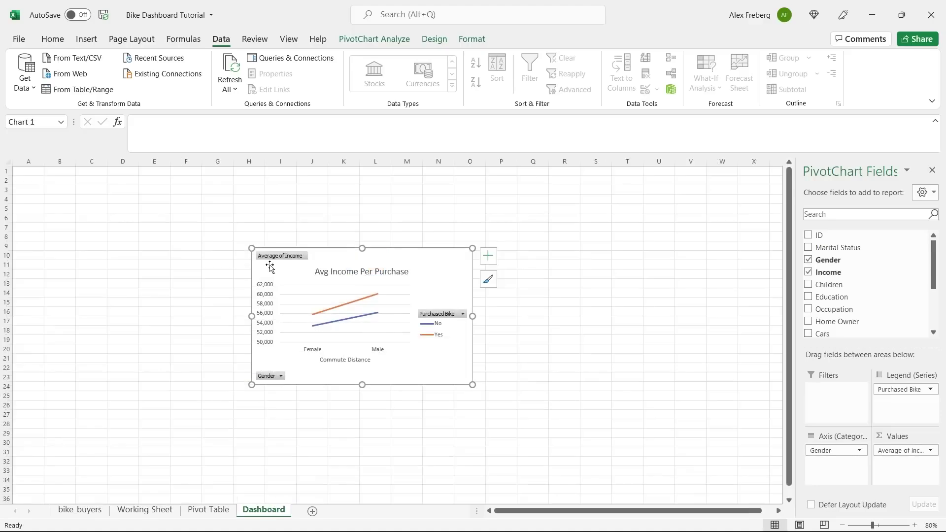
- Copy the Customer Commute chart again from the Pivot Table sheet and paste it at cell G17 of the Dashboard
click(209, 510)
right_click(466, 392)
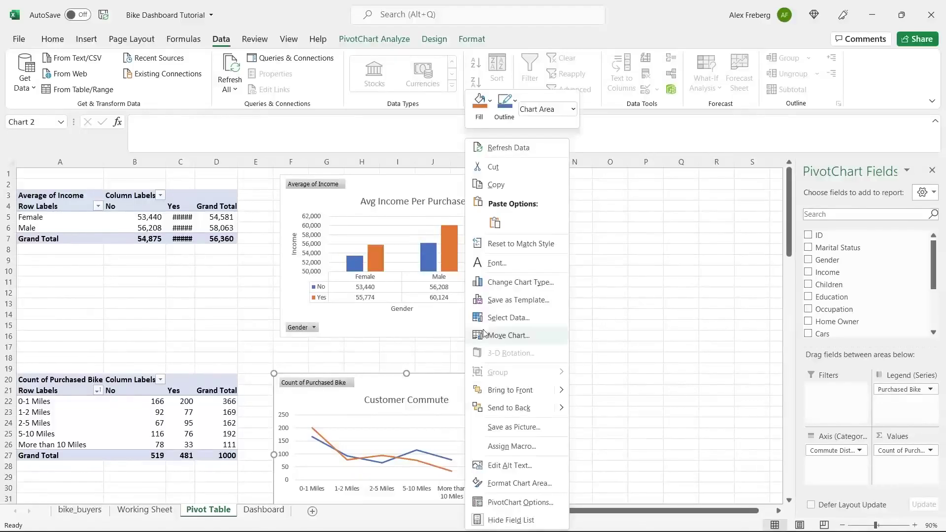
click(516, 187)
click(266, 510)
click(216, 321)
right_click(218, 321)
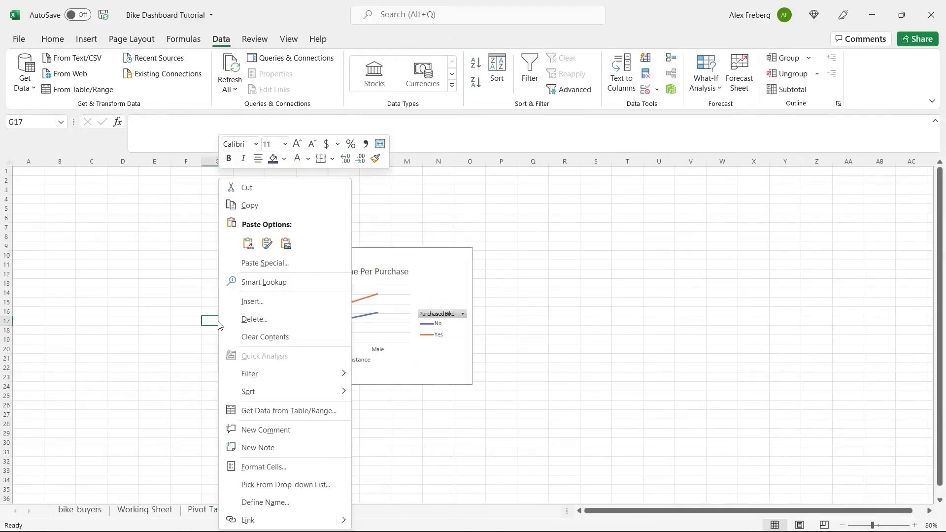
click(248, 243)
- Move the pasted Customer Commute chart beside the Avg Income Per Purchase chart, level with row 9, and deselect it
click(302, 337)
drag(613, 266, 570, 258)
key(ctrl+z)
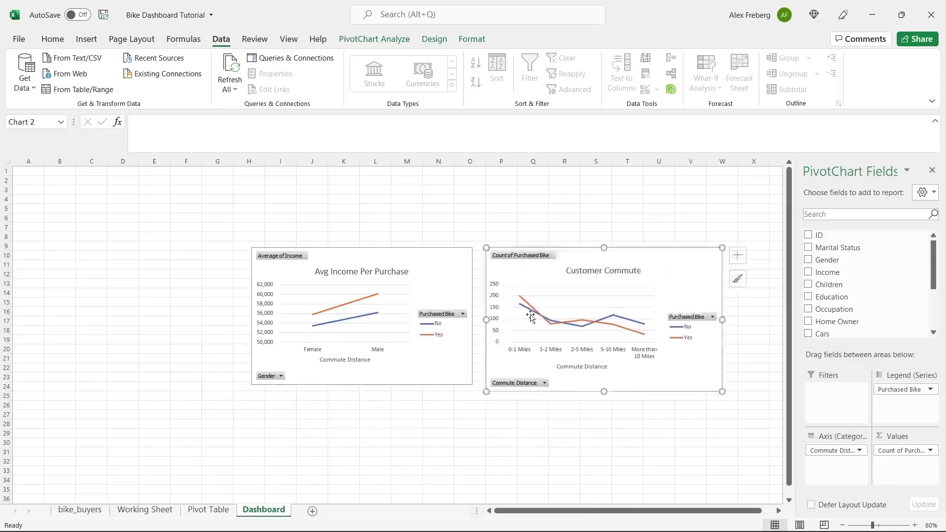
click(406, 451)
- Copy the Customer Age Brackets chart from the Pivot Table sheet and paste it at cell I29 of the Dashboard
click(220, 517)
click(563, 372)
scroll(562, 372, down, 10)
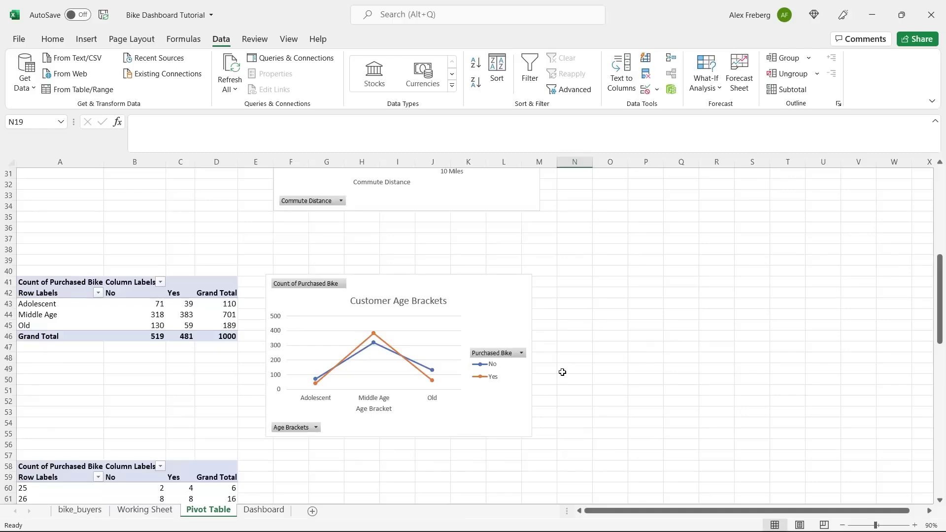
scroll(562, 372, down, 2)
click(465, 229)
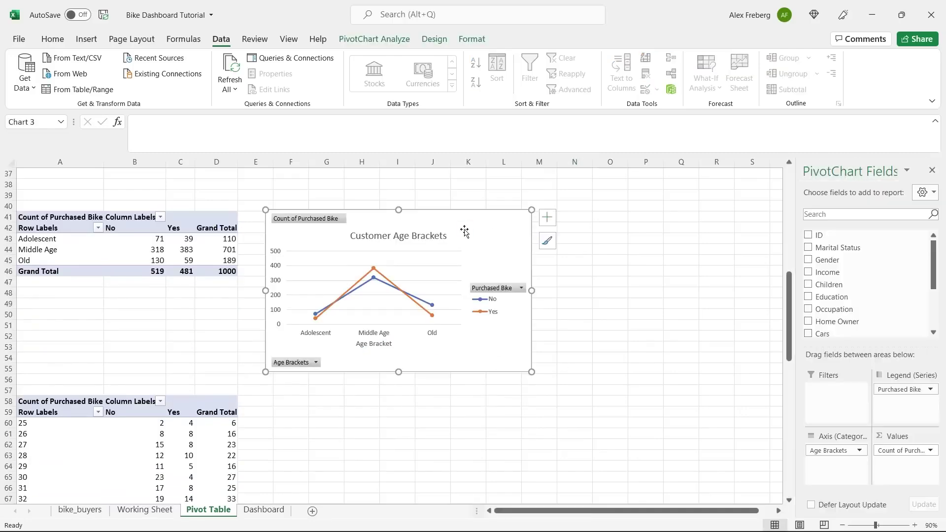
click(252, 512)
click(273, 431)
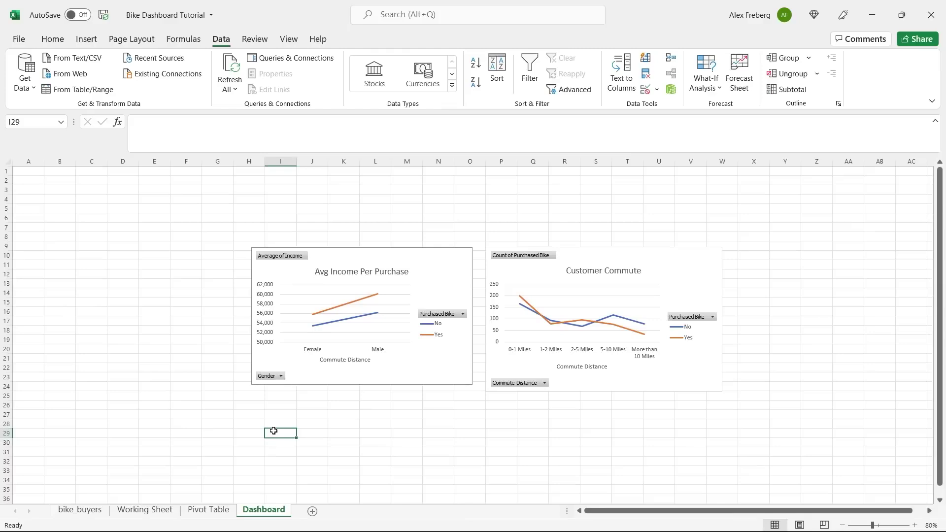
key(ctrl+v)
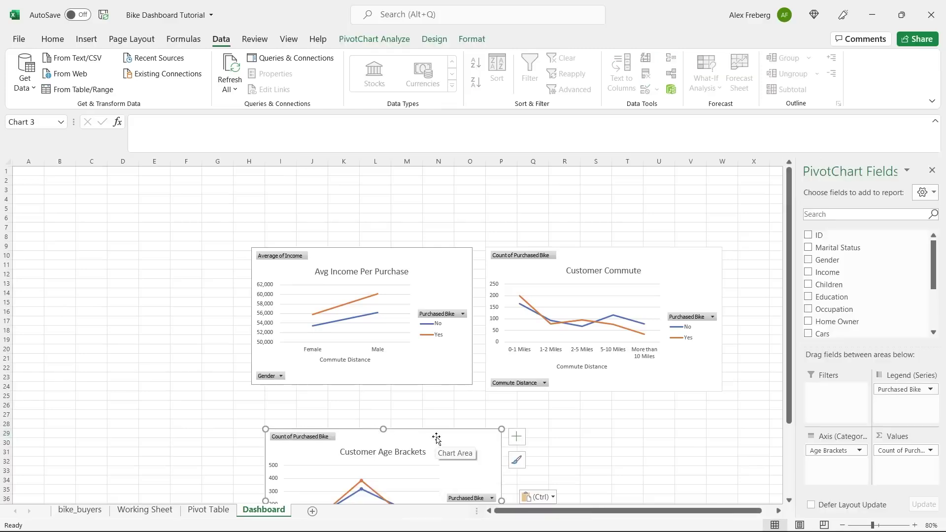
- Spread out the Dashboard charts, moving Avg Income Per Purchase to about G4, Customer Commute to about Q9 and Customer Age Brackets to about J25
drag(354, 251, 322, 201)
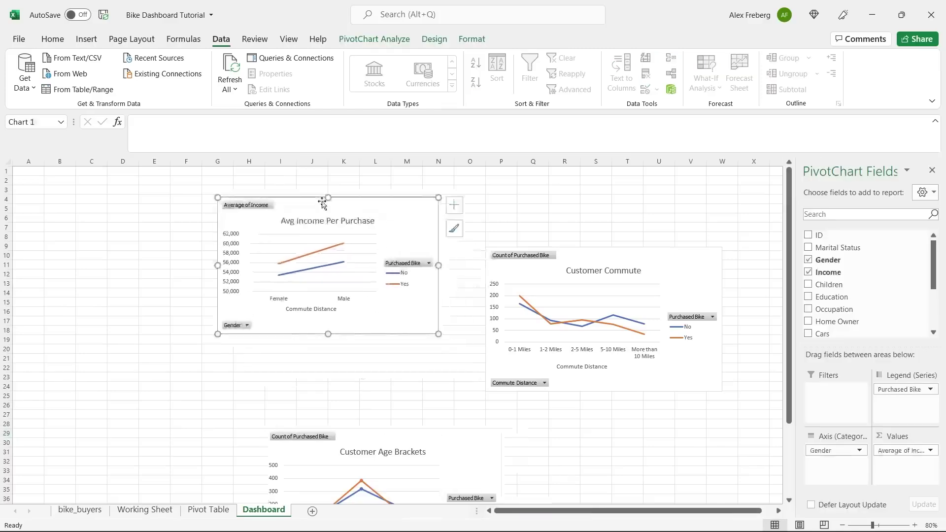
drag(405, 425, 320, 351)
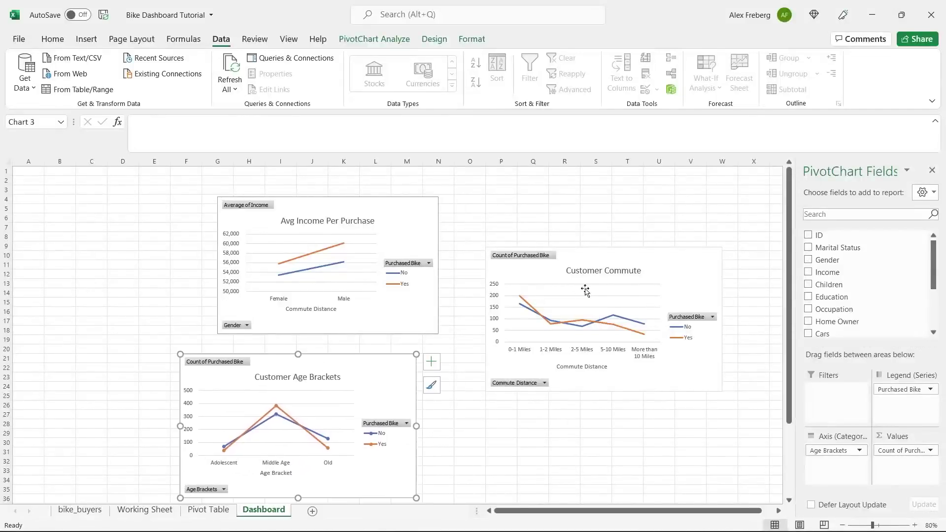
drag(611, 255, 577, 211)
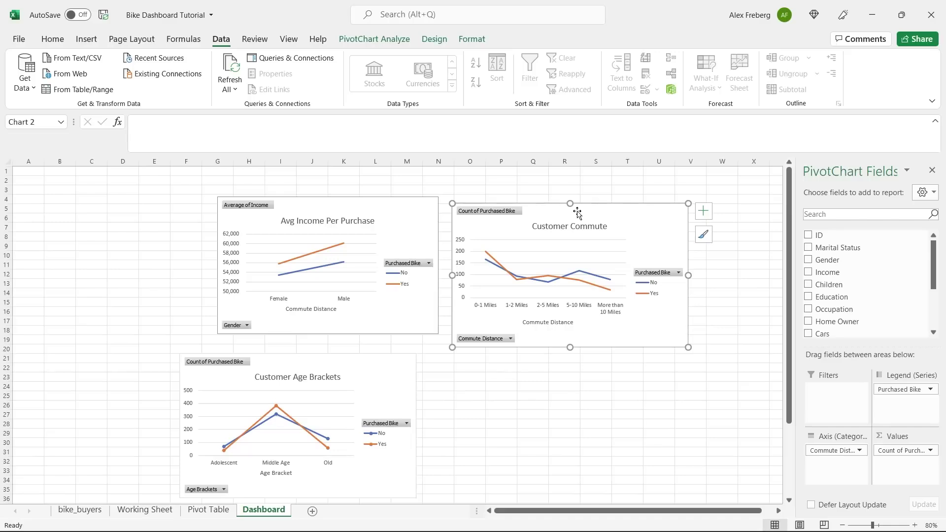
drag(382, 364, 524, 405)
drag(588, 214, 661, 257)
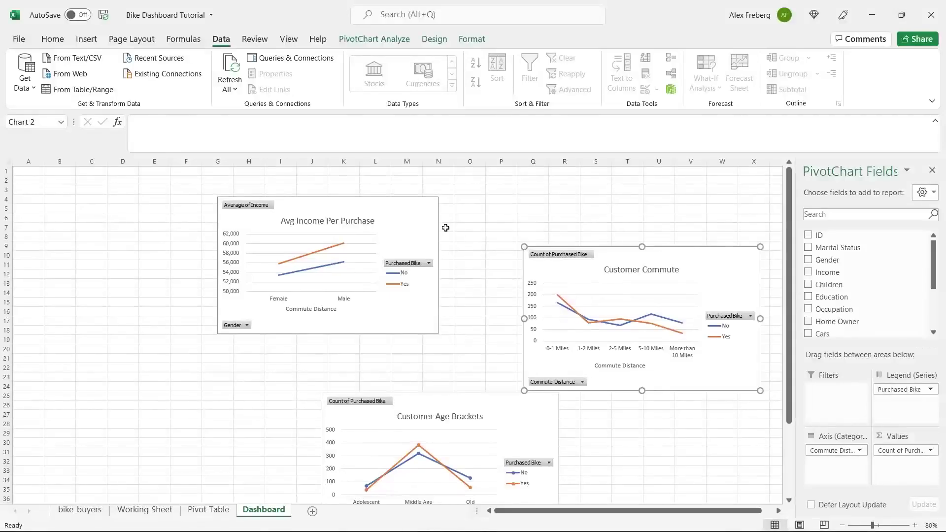
- Copy the Avg Income Per Purchase column chart again from the Pivot Table sheet and paste it at D19 on the Dashboard
click(397, 215)
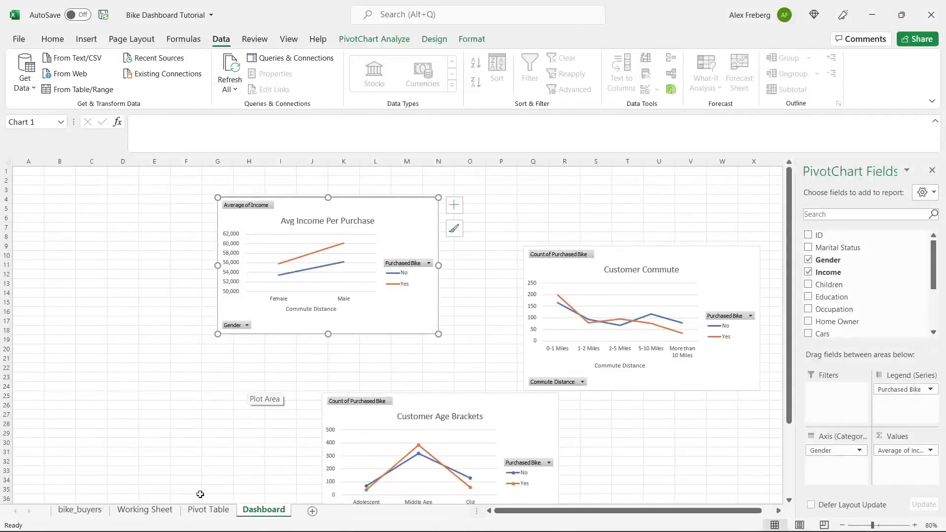
click(207, 509)
scroll(276, 354, up, 12)
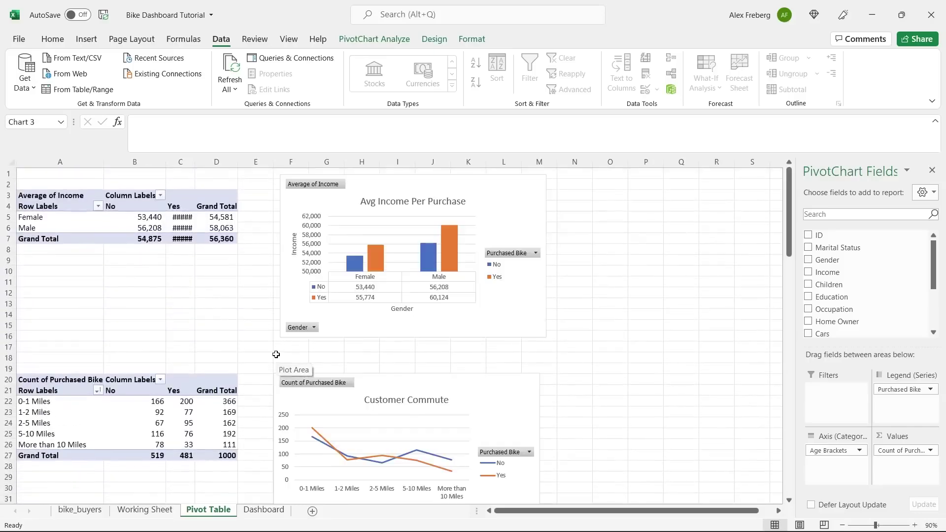
click(492, 183)
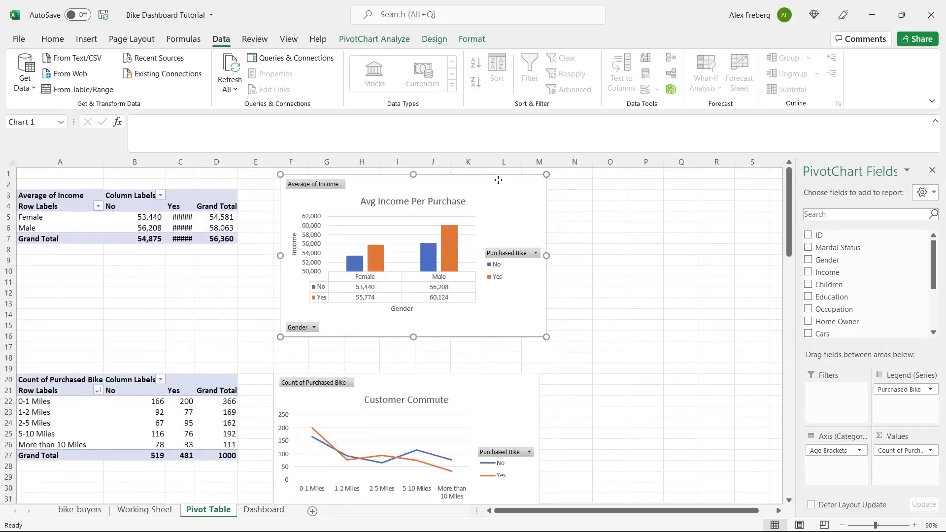
right_click(499, 184)
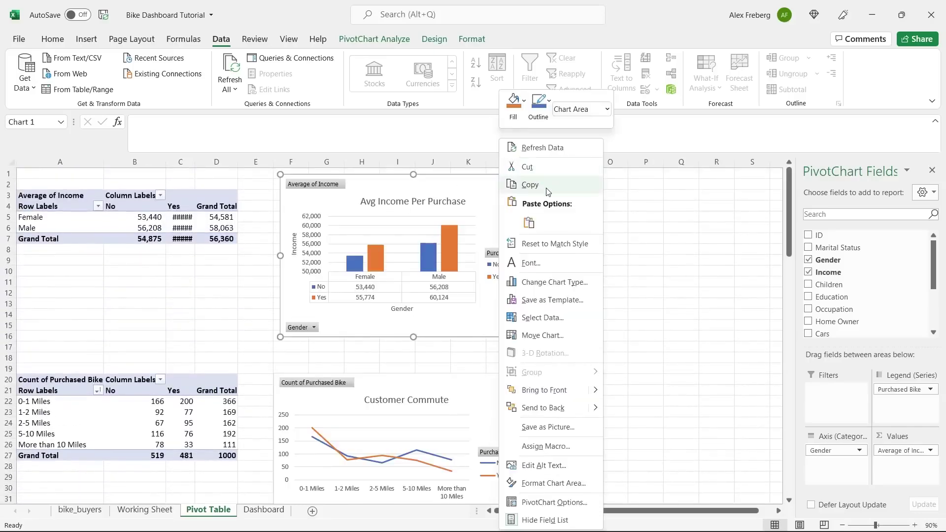
click(530, 185)
click(263, 509)
key(ctrl+v)
click(131, 341)
right_click(132, 345)
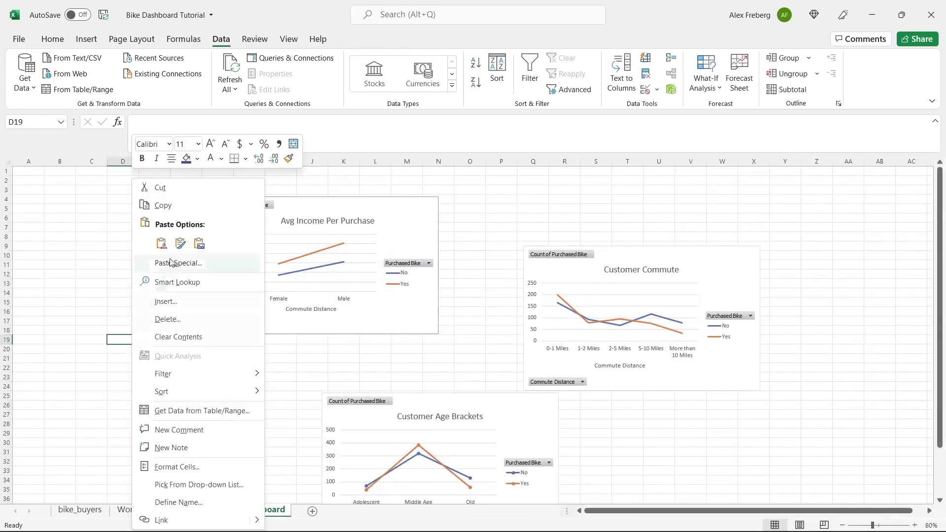
click(161, 244)
- Delete the line version of the Avg Income Per Purchase chart from the Dashboard
click(297, 219)
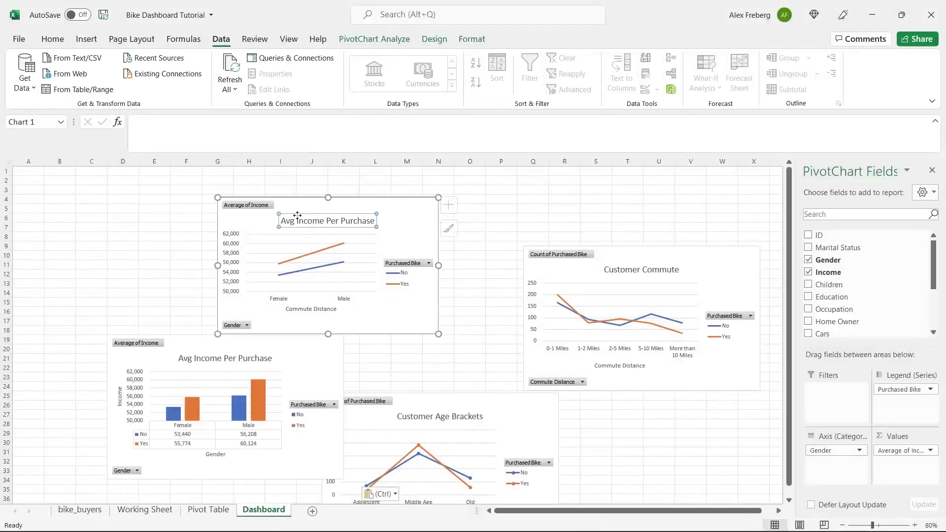
click(303, 205)
key(Delete)
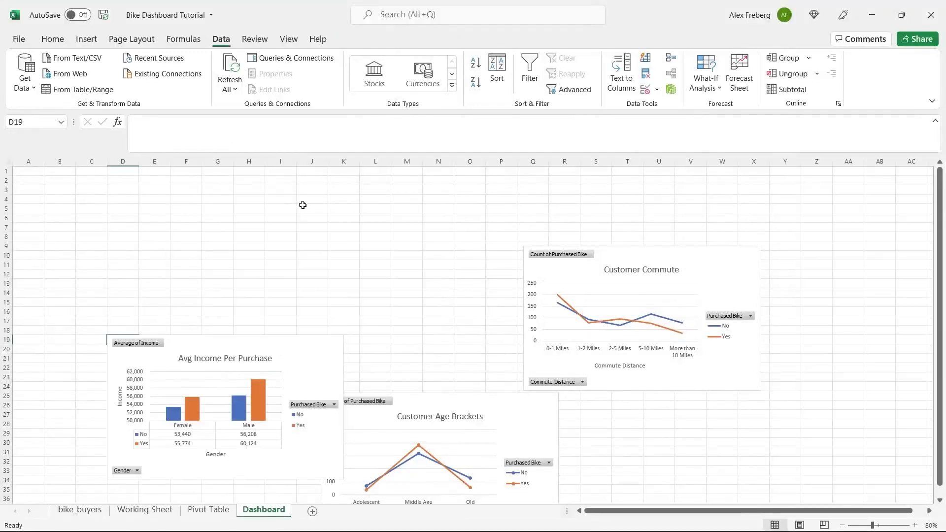
- Move the Avg Income Per Purchase chart up to about cell I8, beside the Customer Commute chart
drag(281, 350, 440, 255)
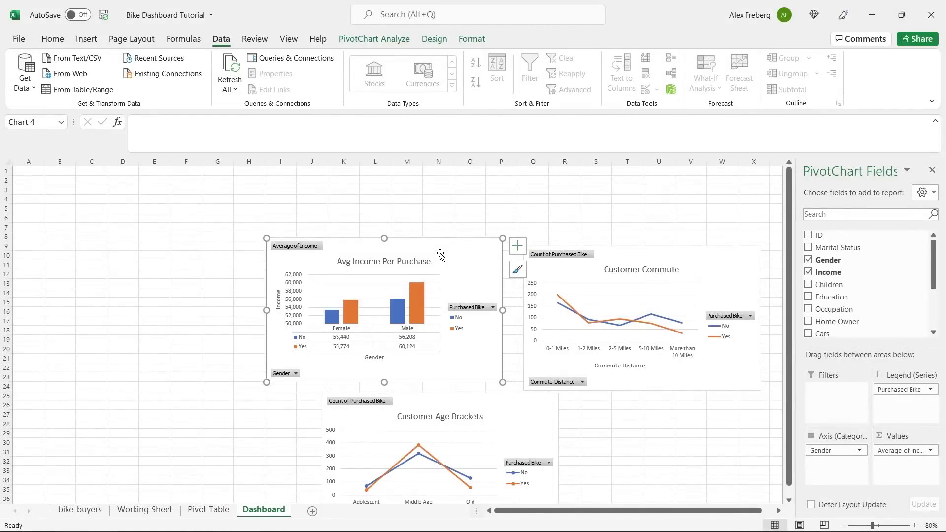
click(199, 277)
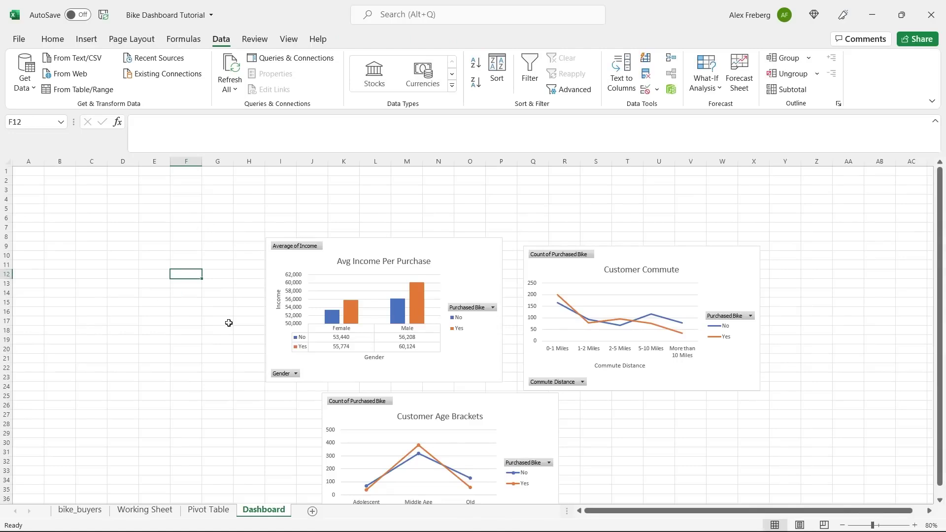
- Hide the gridlines on the Dashboard sheet
click(10, 158)
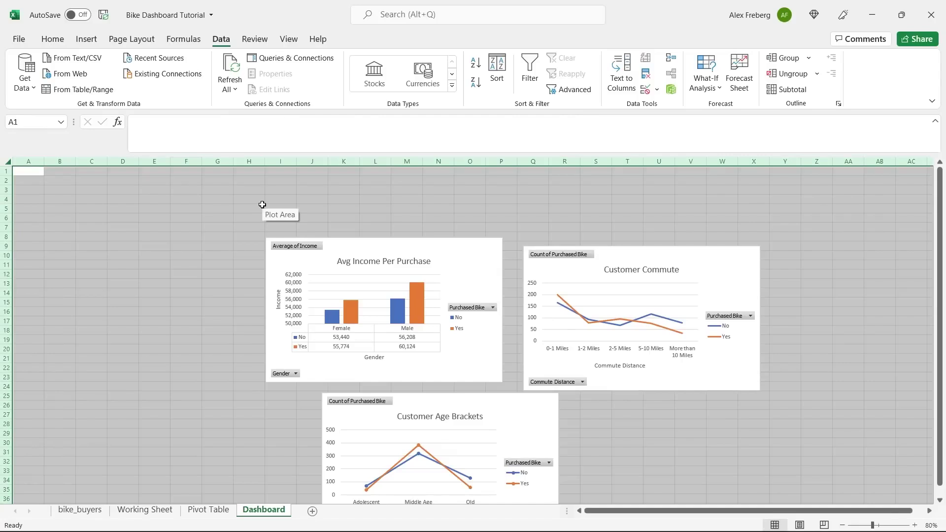
click(289, 41)
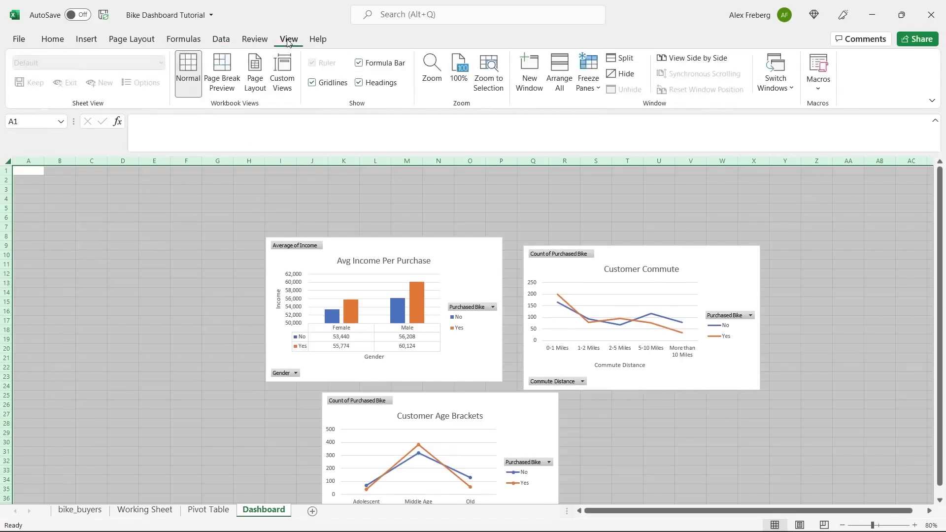
click(312, 82)
click(294, 201)
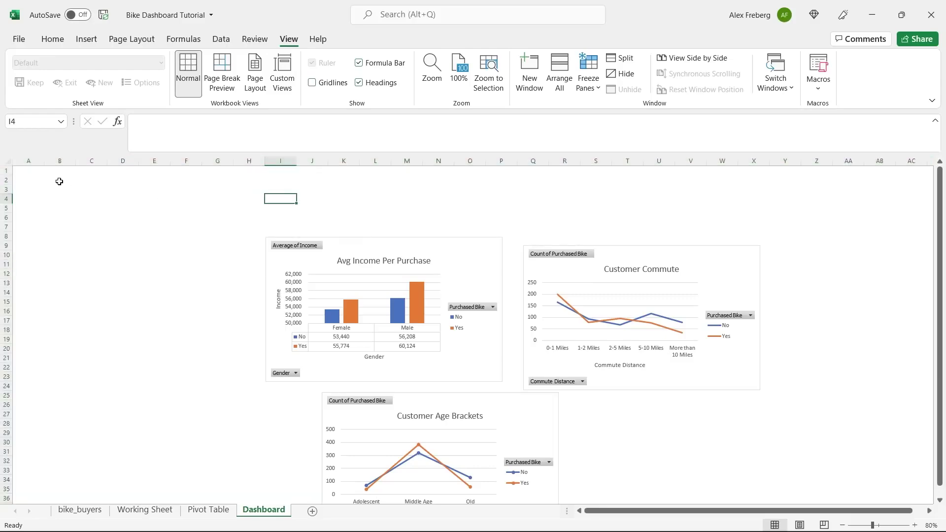
- Fill cells A1:O6 with the standard blue color as a header banner
drag(25, 170, 470, 215)
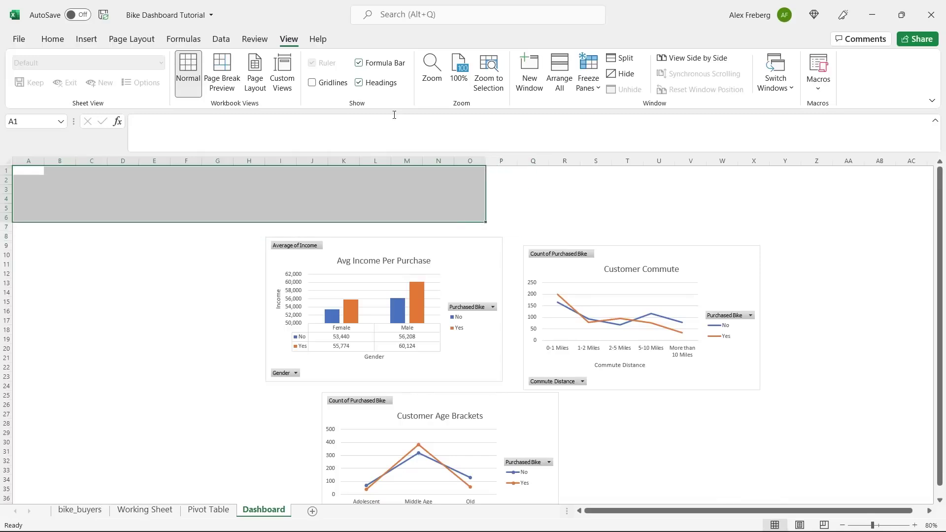
click(54, 40)
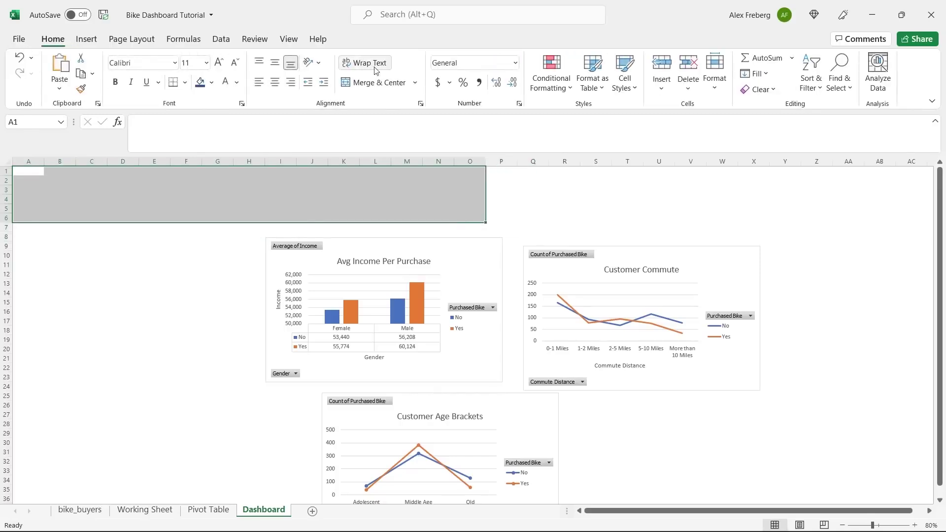
click(213, 84)
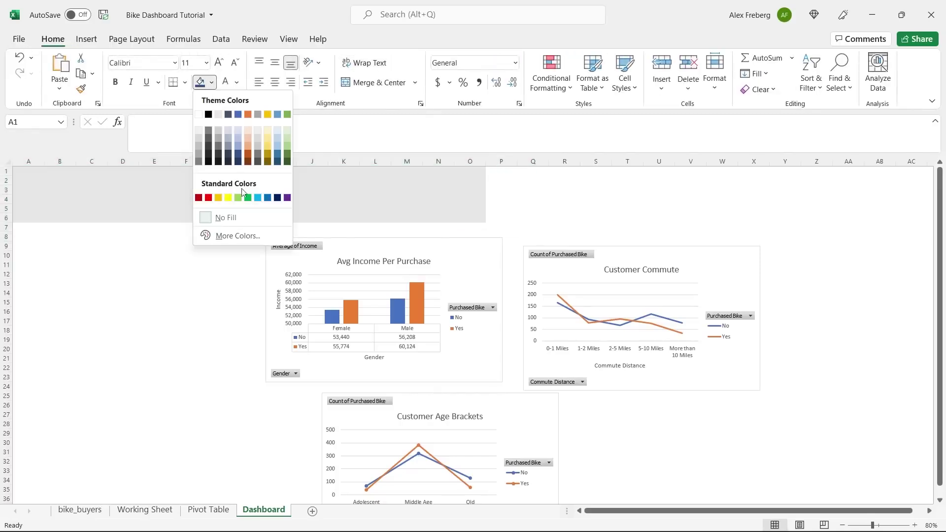
click(268, 202)
click(232, 194)
- Merge and center A1:O6 and enter the title "Bike Sales Dashboard" in it
mouse_move(39, 175)
mouse_down()
mouse_move(32, 171)
mouse_move(422, 196)
mouse_move(465, 219)
mouse_up()
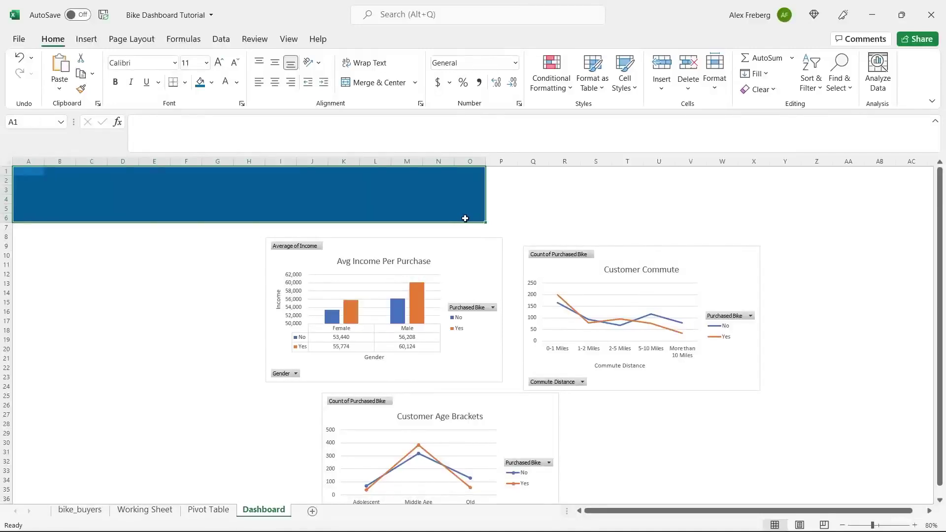
click(359, 85)
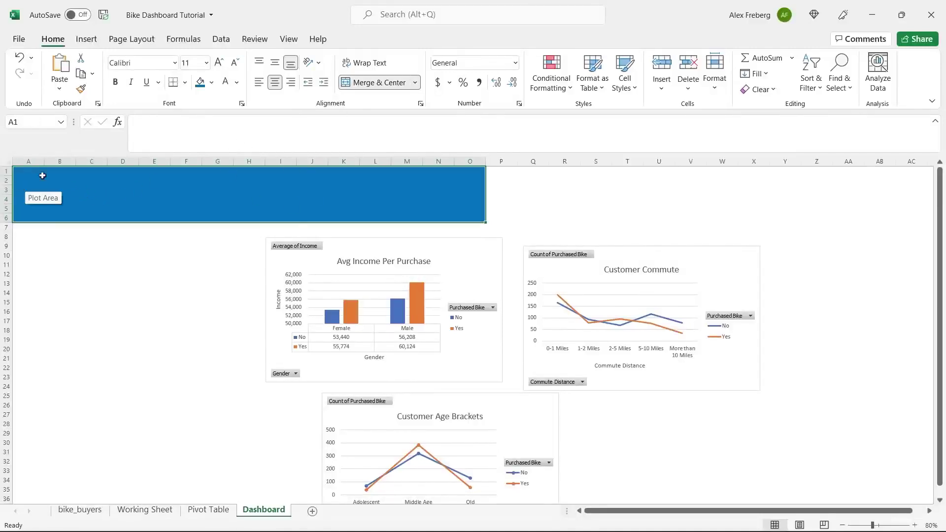
double_click(233, 190)
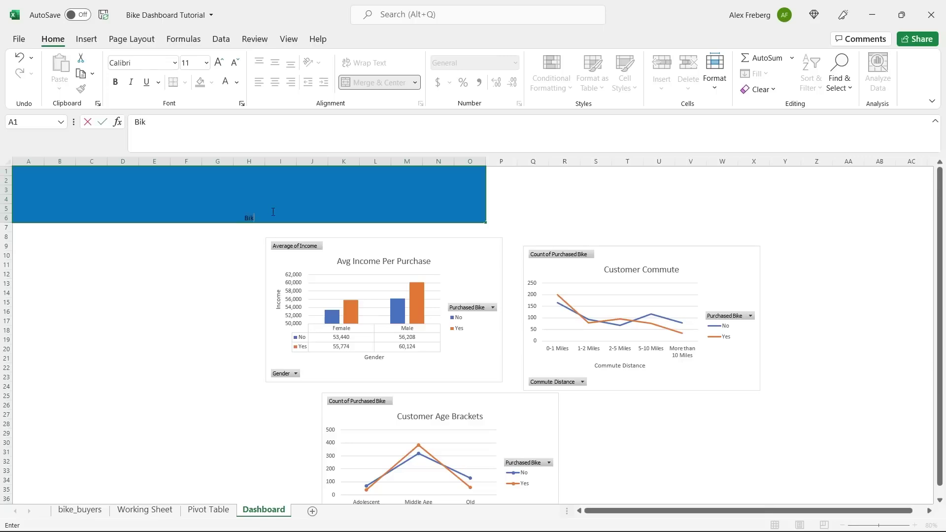
text(Bike Sales Dashboard)
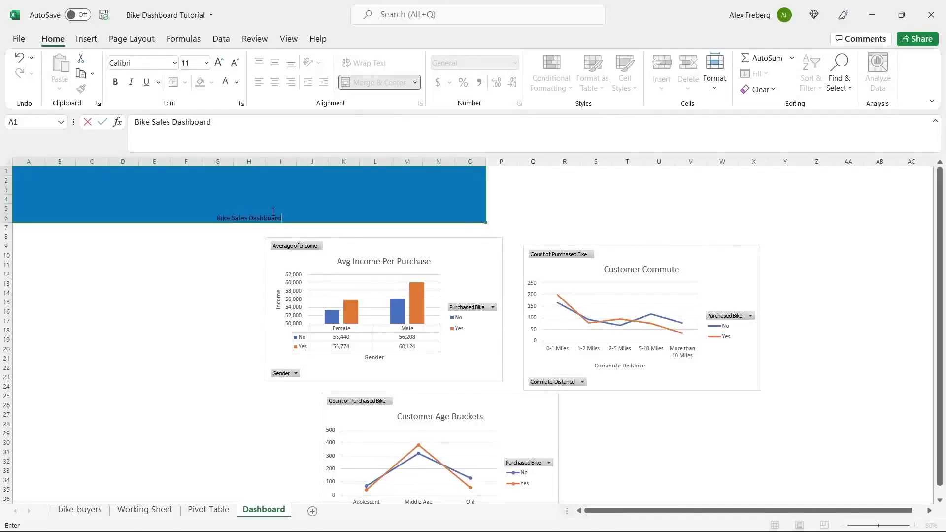
click(266, 222)
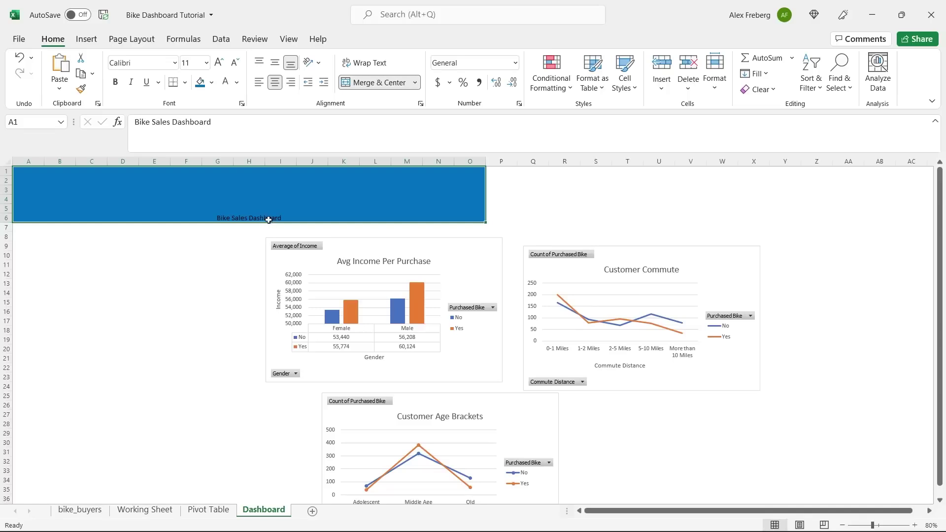
- Format the banner title text as white, size 48 and bold
double_click(271, 218)
triple_click(272, 218)
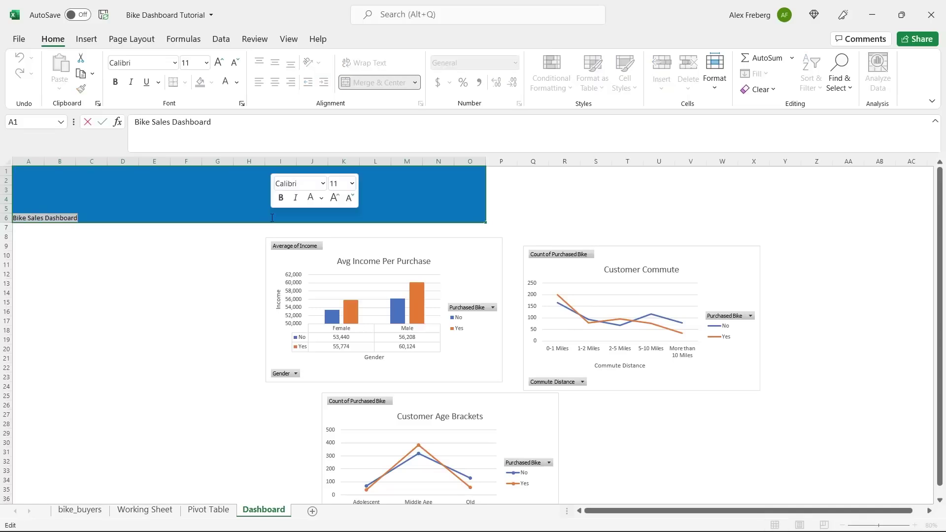
click(237, 82)
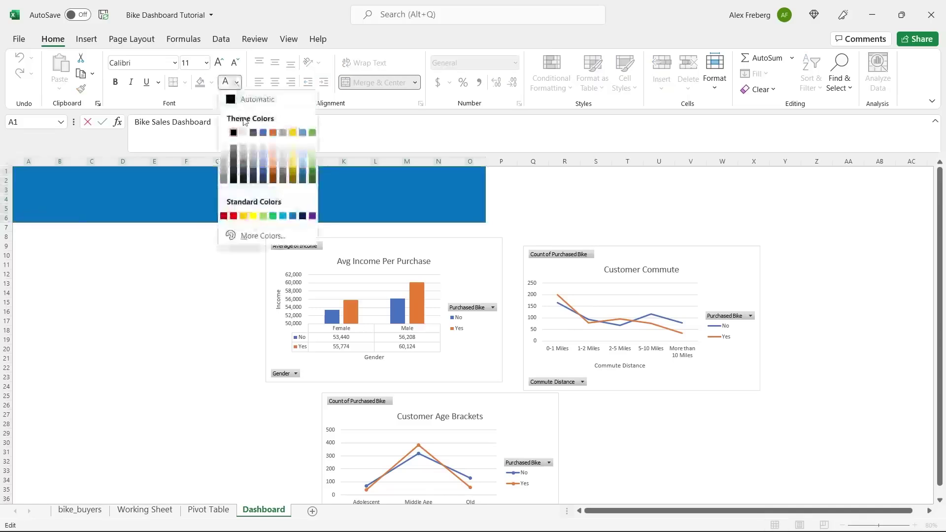
click(234, 132)
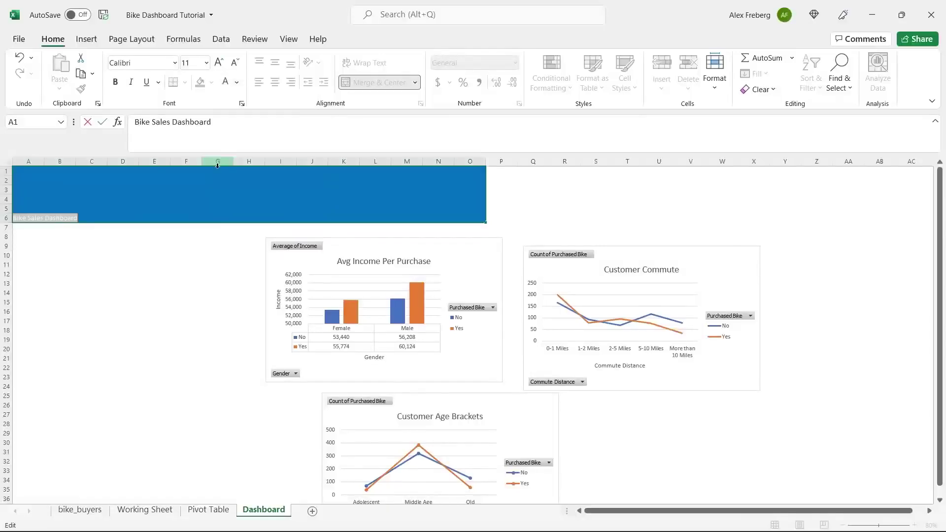
click(206, 63)
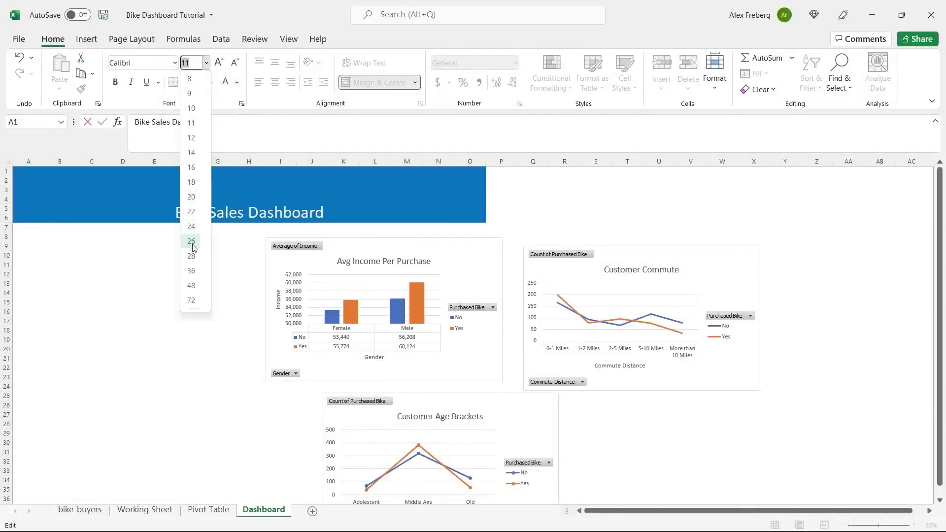
click(194, 287)
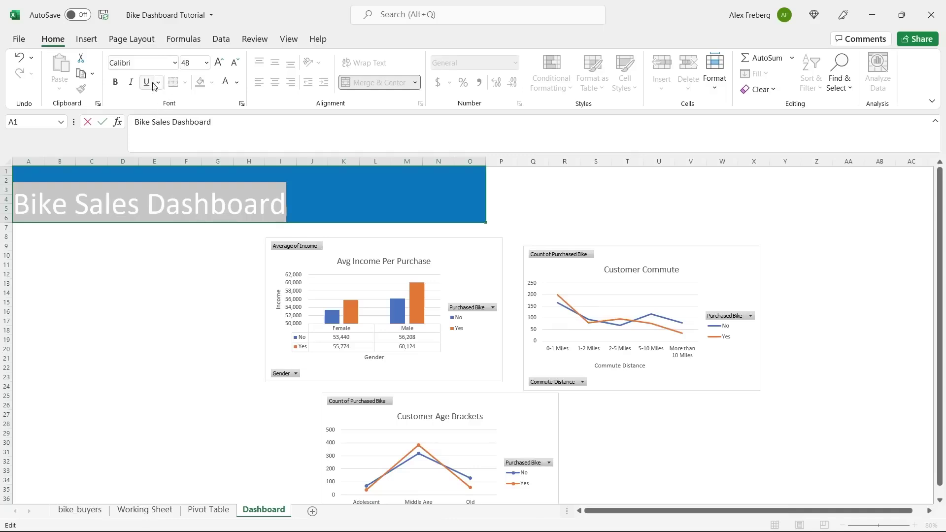
click(115, 82)
click(269, 231)
- Align the Bike Sales Dashboard title vertically to the middle of its banner
click(279, 205)
double_click(279, 205)
key(ctrl+a)
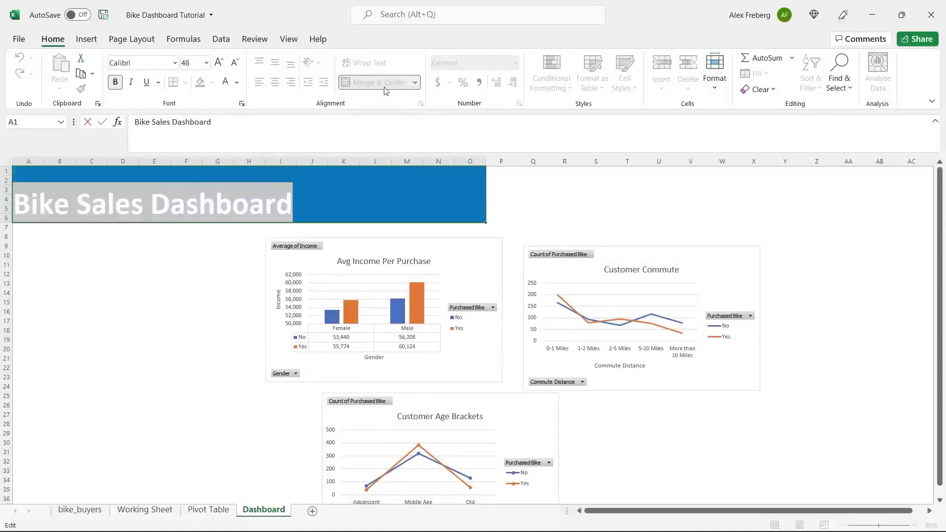
click(267, 210)
click(227, 269)
click(259, 209)
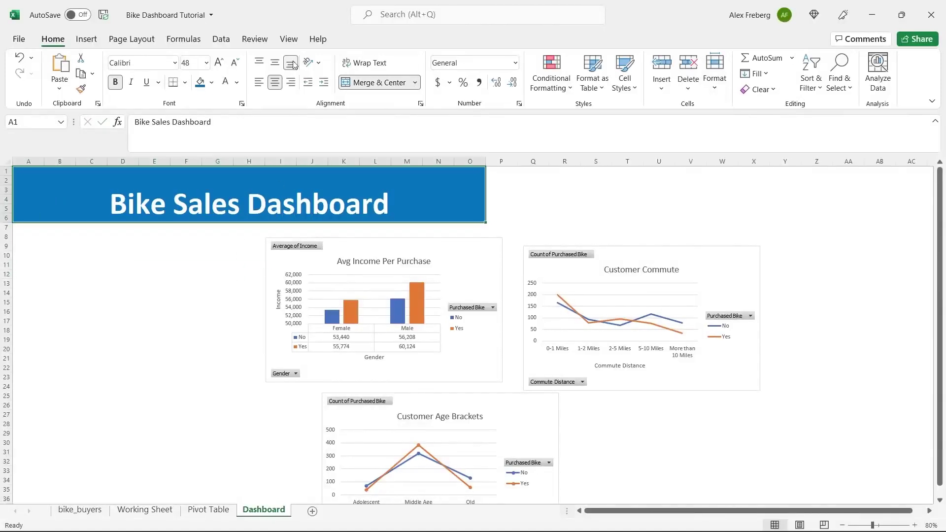
click(277, 63)
click(167, 284)
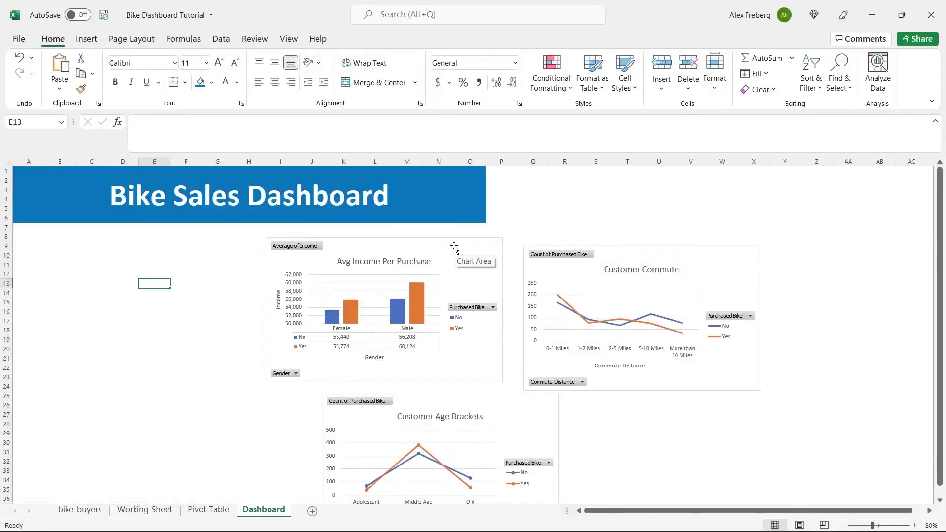
- Move the Avg Income Per Purchase chart directly under the banner at about D7 and shrink it to end near I20
drag(453, 247, 289, 232)
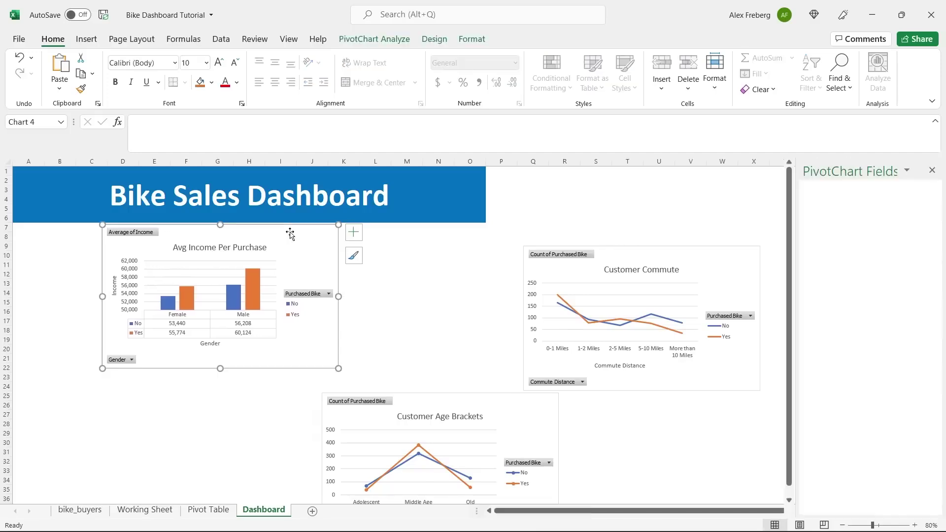
drag(339, 369, 301, 349)
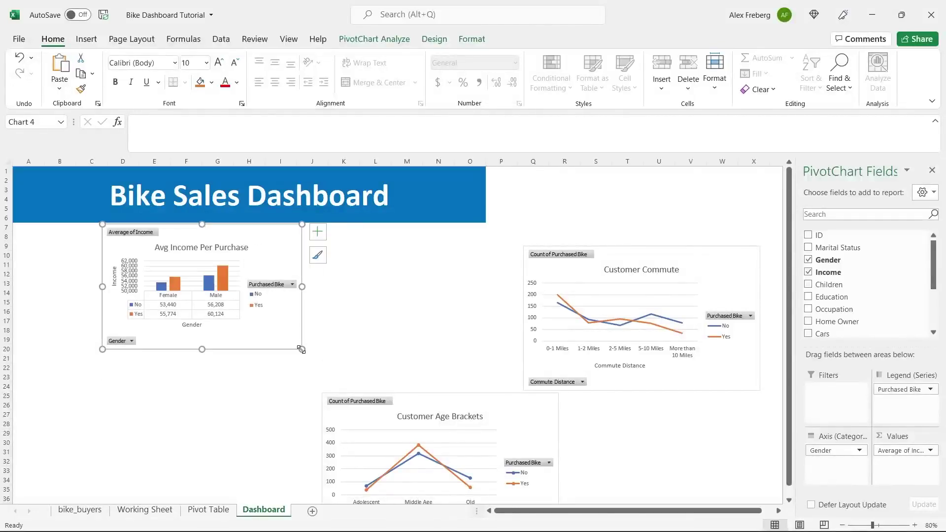
- Place the Customer Commute chart at about D26 and the Customer Age Brackets chart at about J7, beside the income chart
click(646, 254)
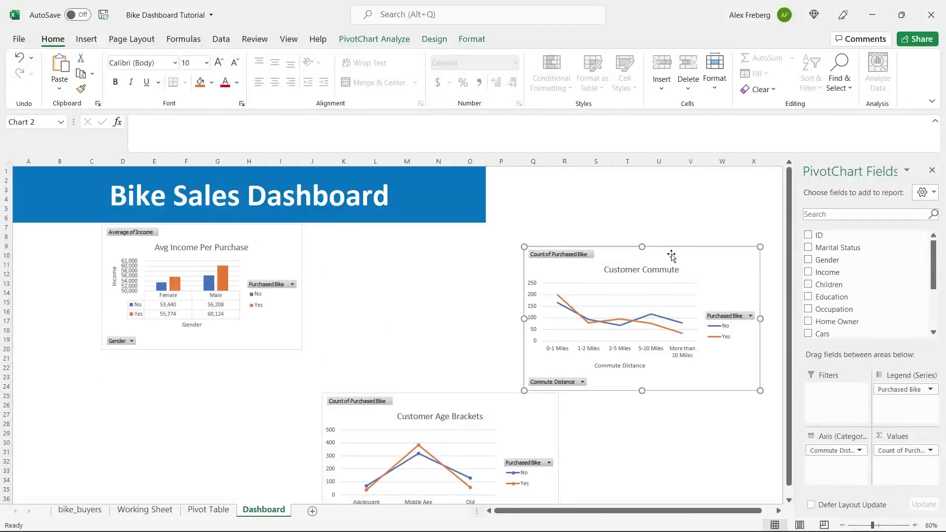
drag(683, 259, 540, 252)
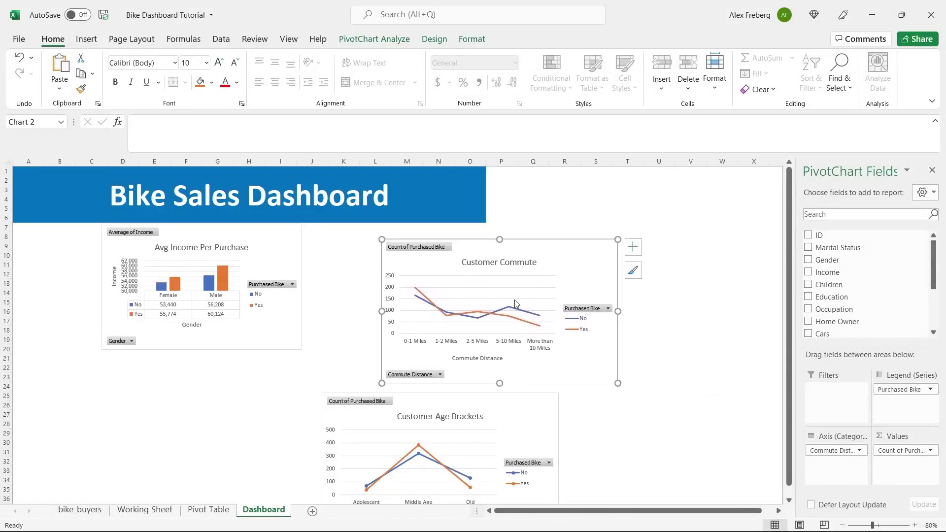
drag(514, 403, 697, 238)
click(477, 259)
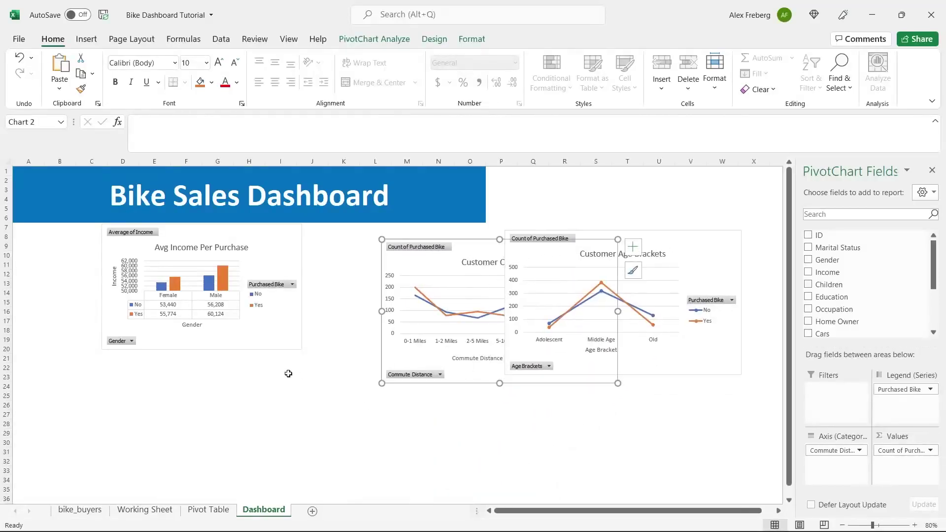
drag(467, 253, 188, 413)
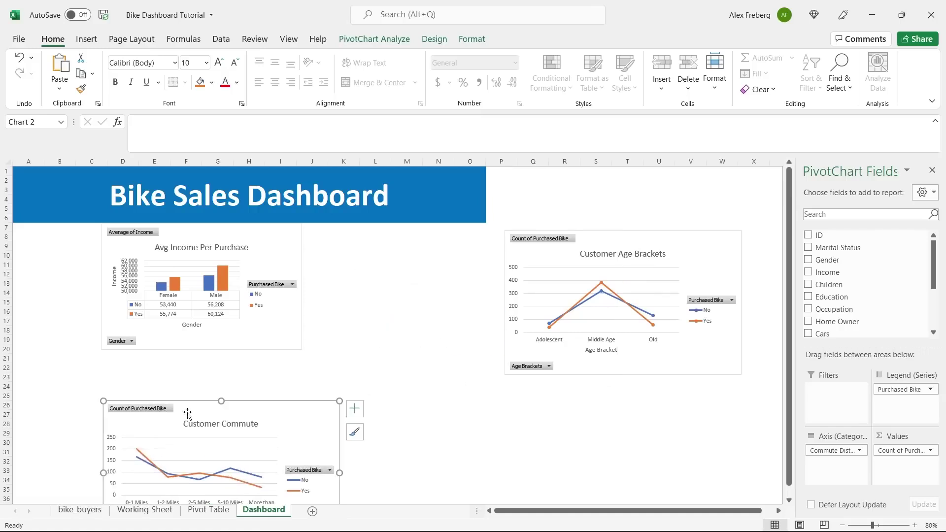
drag(623, 238, 421, 231)
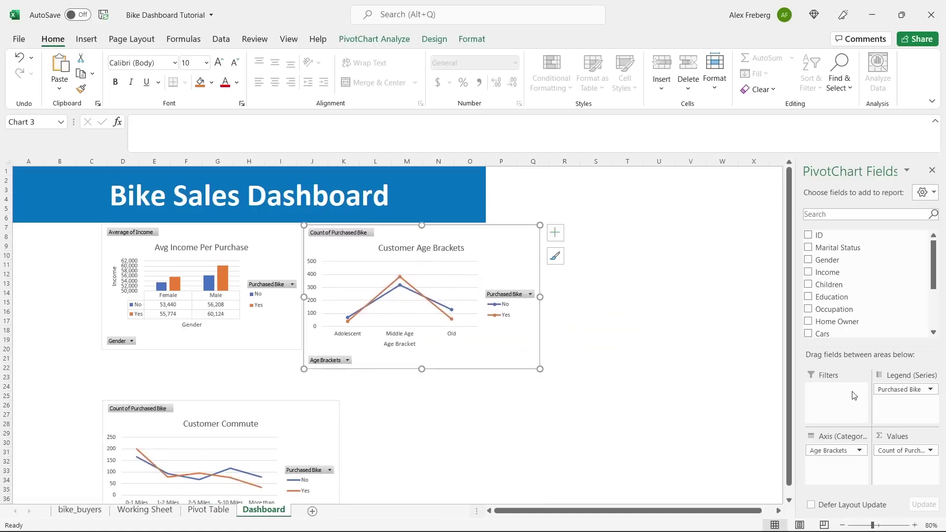
- Resize the Customer Age Brackets chart to end at the banner's right edge and level with the income chart's bottom, near O20
click(915, 525)
click(914, 525)
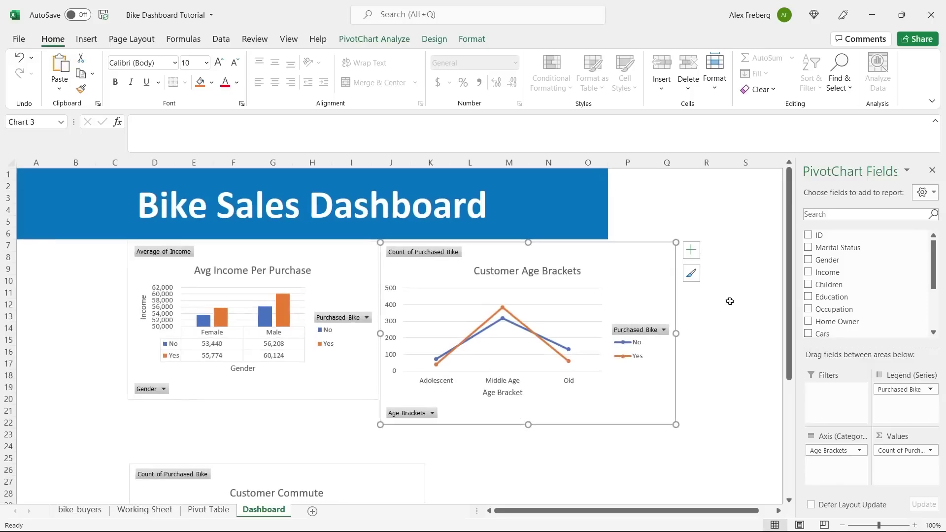
drag(678, 425, 596, 400)
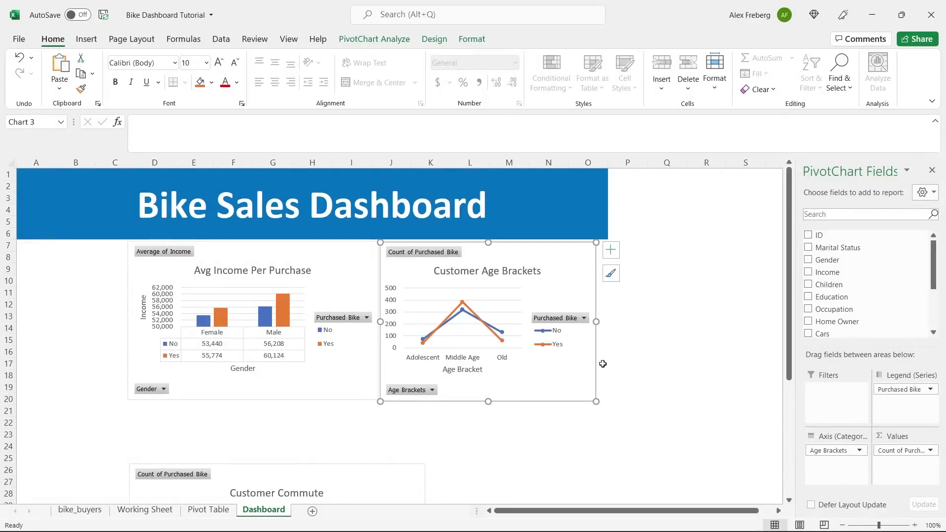
drag(596, 322, 608, 322)
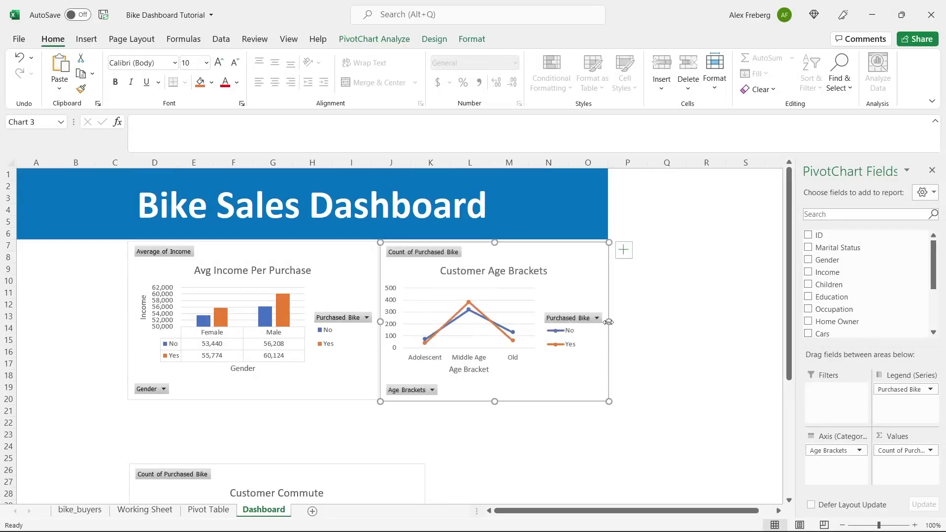
click(696, 317)
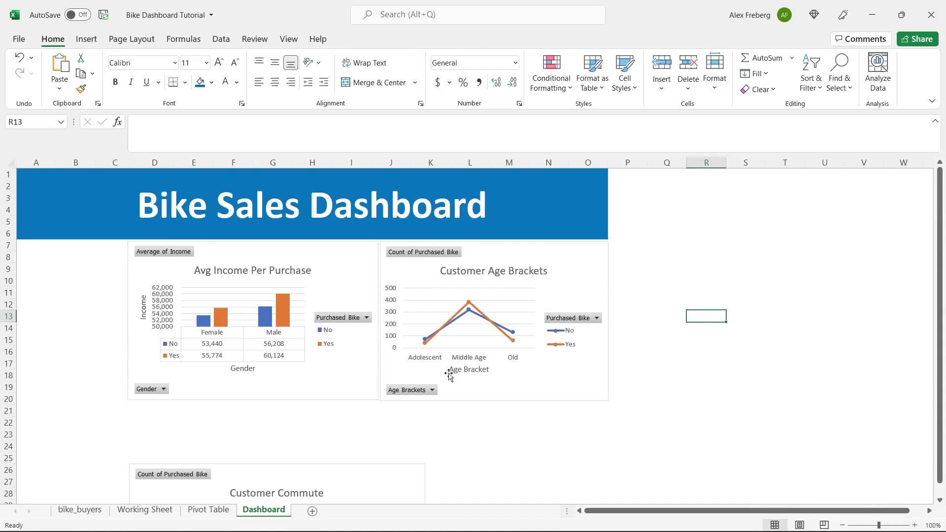
click(501, 402)
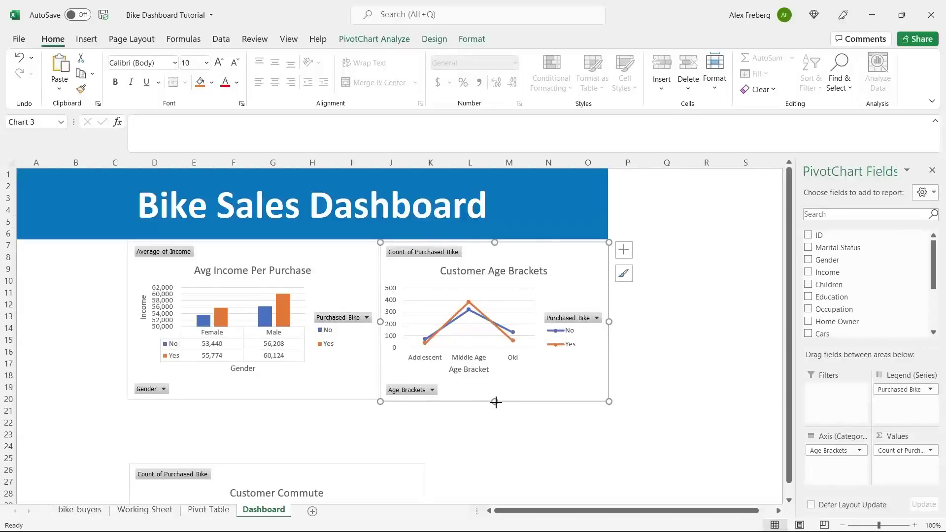
drag(496, 402, 495, 400)
click(647, 367)
- Move the Customer Commute chart up to about D21 and widen it to the right edge of the Customer Age Brackets chart
drag(375, 471, 375, 414)
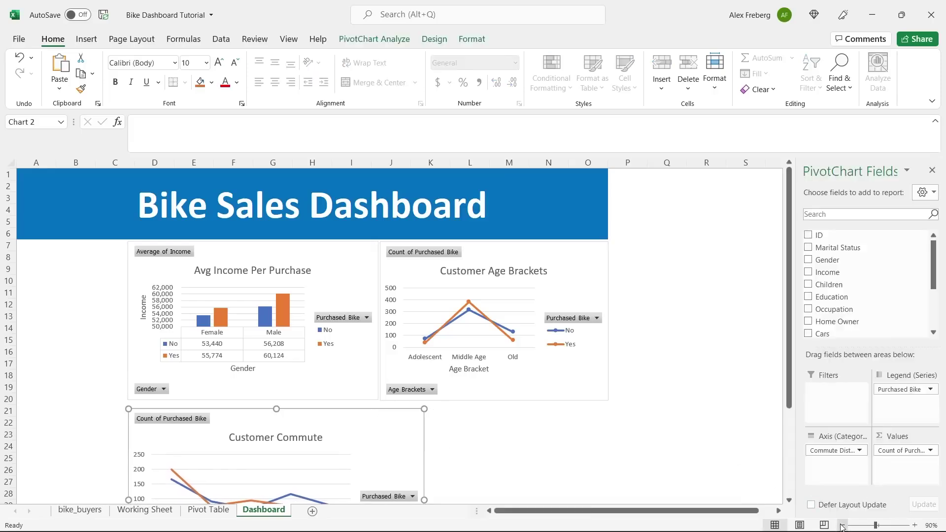
click(842, 525)
scroll(553, 347, down, 3)
drag(383, 384, 549, 385)
click(611, 343)
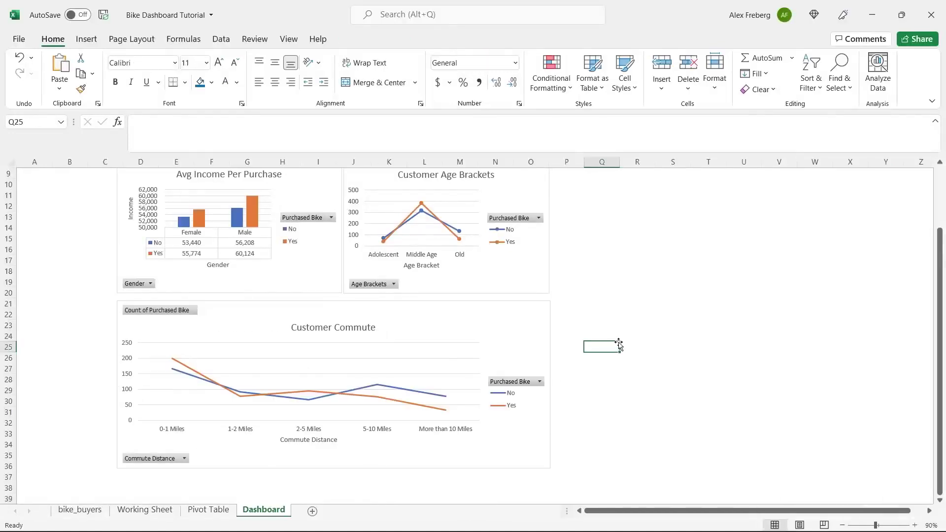
- Align the Avg Income Per Purchase and Customer Age Brackets charts to each other along their top edges
scroll(619, 345, up, 2)
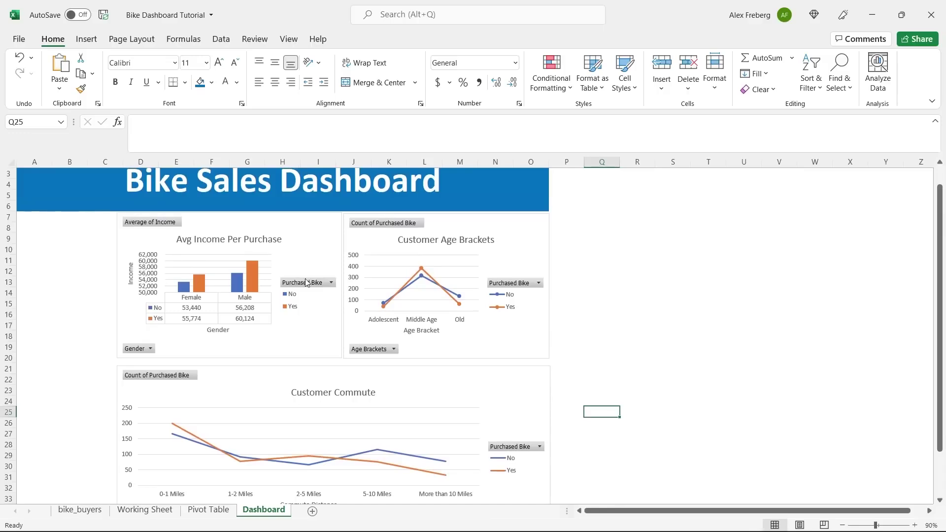
drag(561, 274, 321, 280)
click(322, 238)
ctrl+click(499, 222)
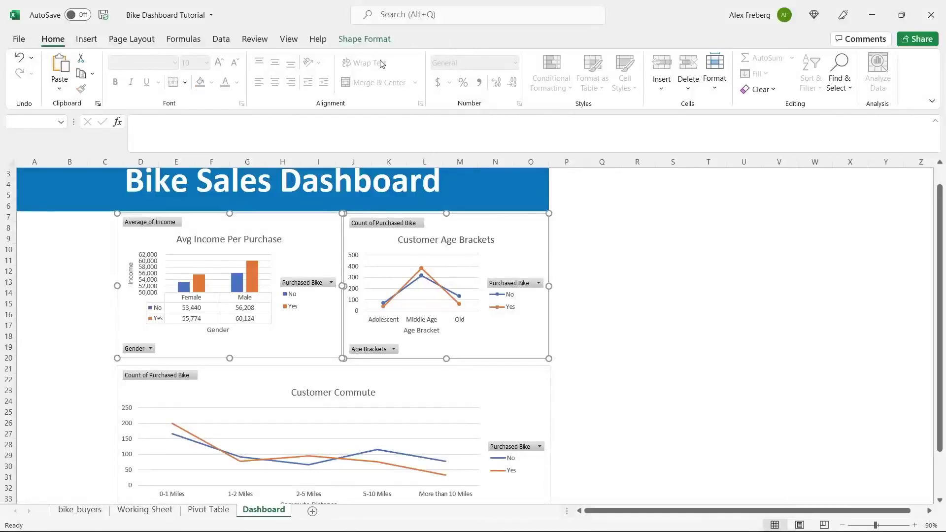
click(366, 40)
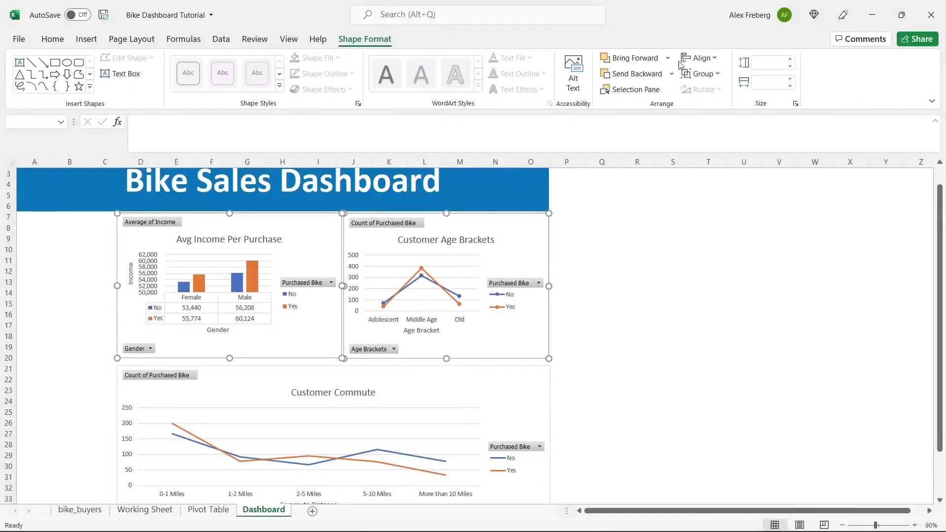
click(696, 59)
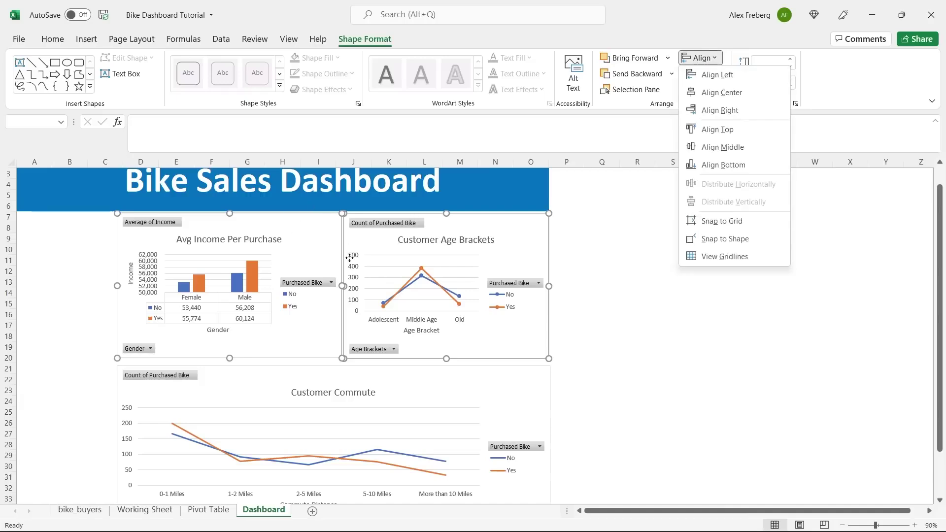
click(743, 130)
click(595, 262)
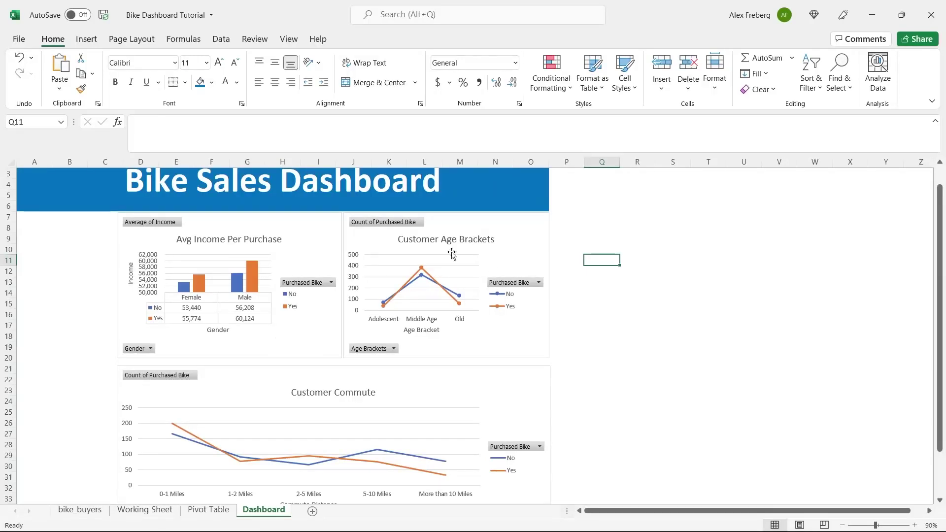
- Nudge the Customer Commute chart slightly up to narrow the gap beneath the two upper charts
scroll(597, 294, down, 1)
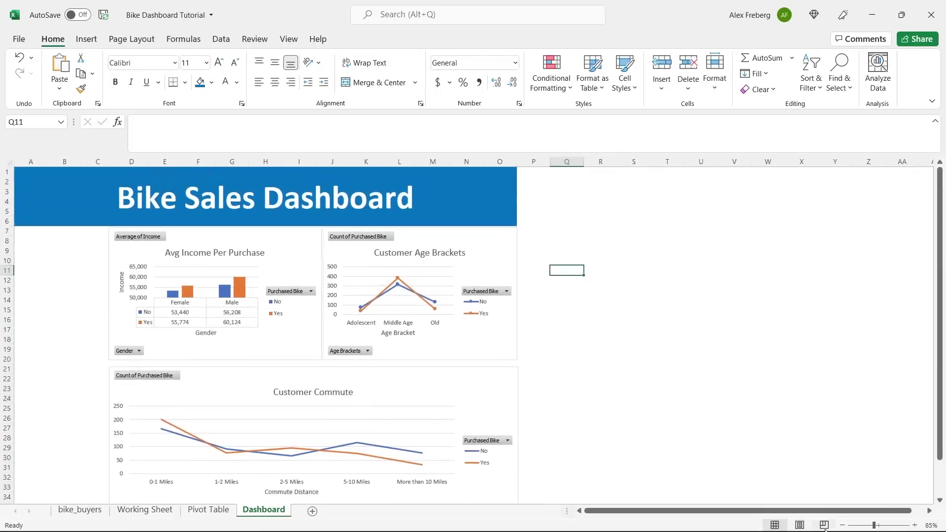
click(842, 524)
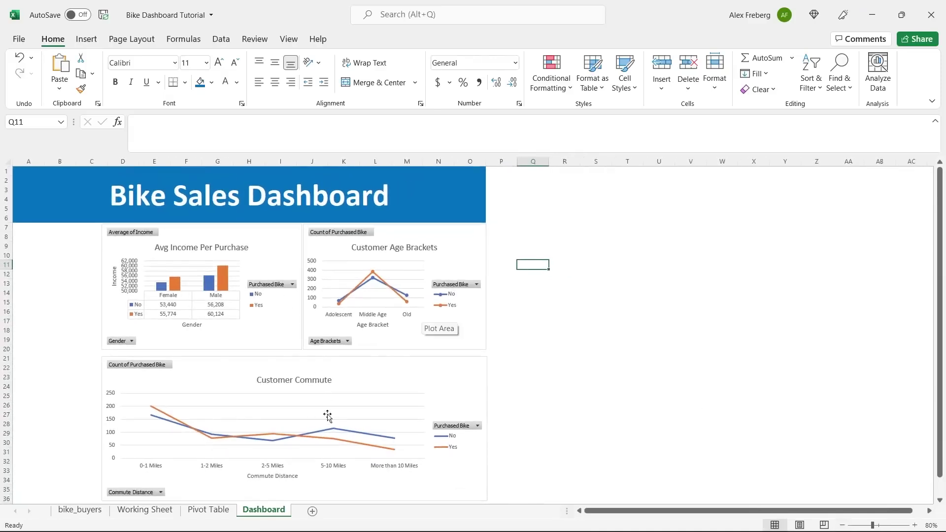
drag(362, 374, 362, 370)
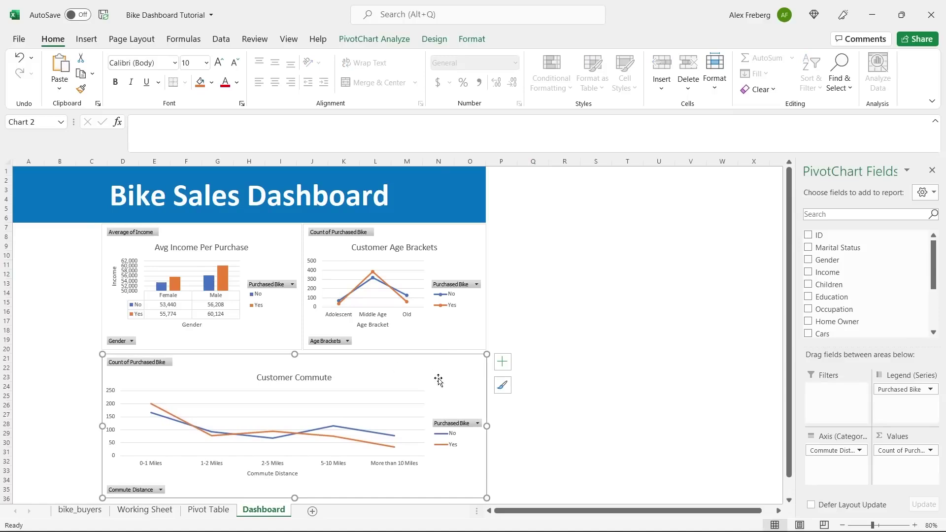
click(553, 312)
- Try right-aligning the Customer Age Brackets and Customer Commute charts and widening column O slightly to match the banner
scroll(554, 311, down, 1)
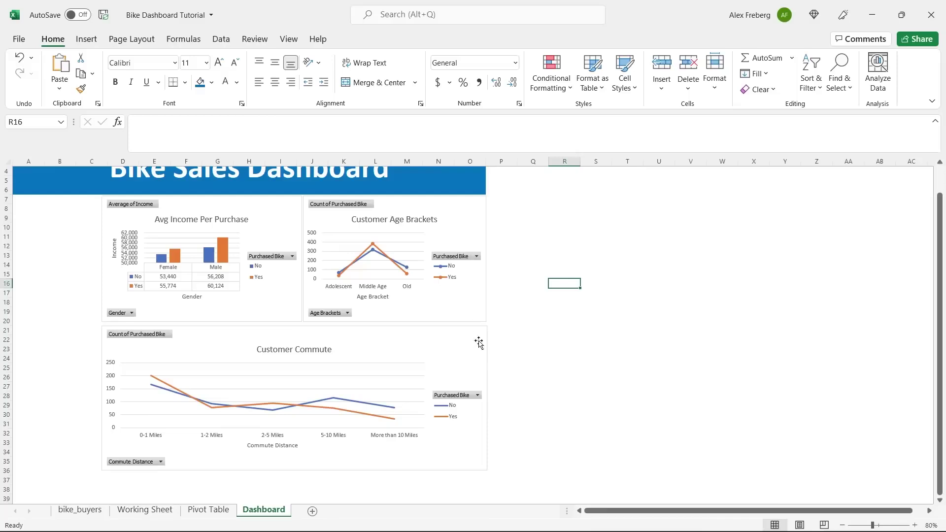
click(475, 313)
ctrl+click(475, 345)
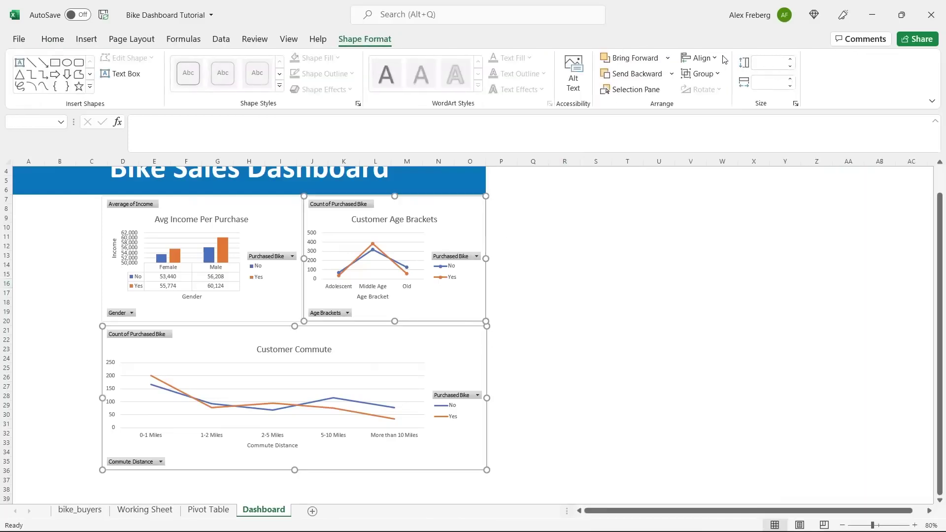
click(721, 58)
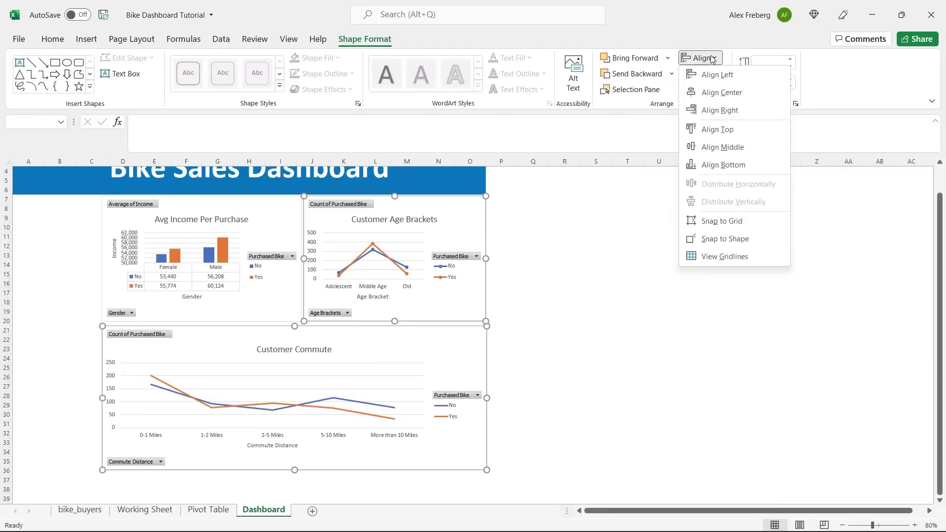
click(730, 111)
click(542, 274)
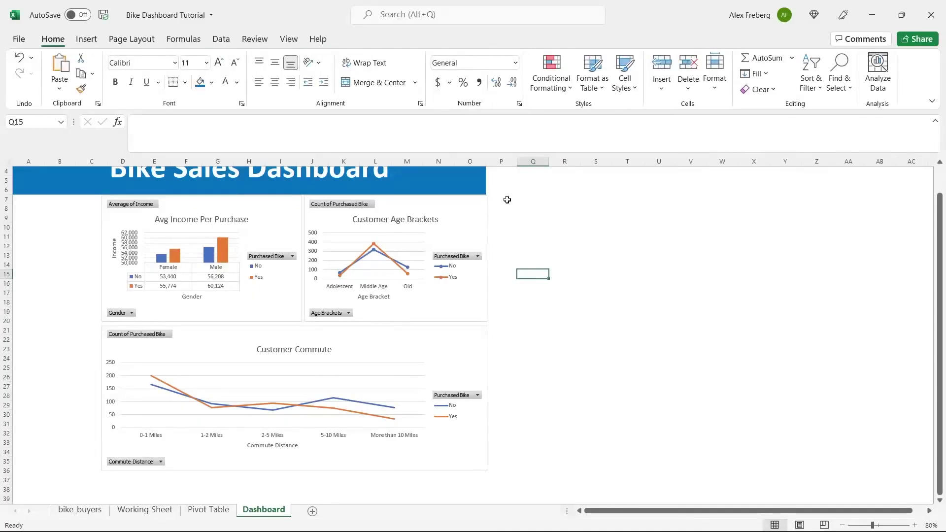
drag(487, 165, 489, 160)
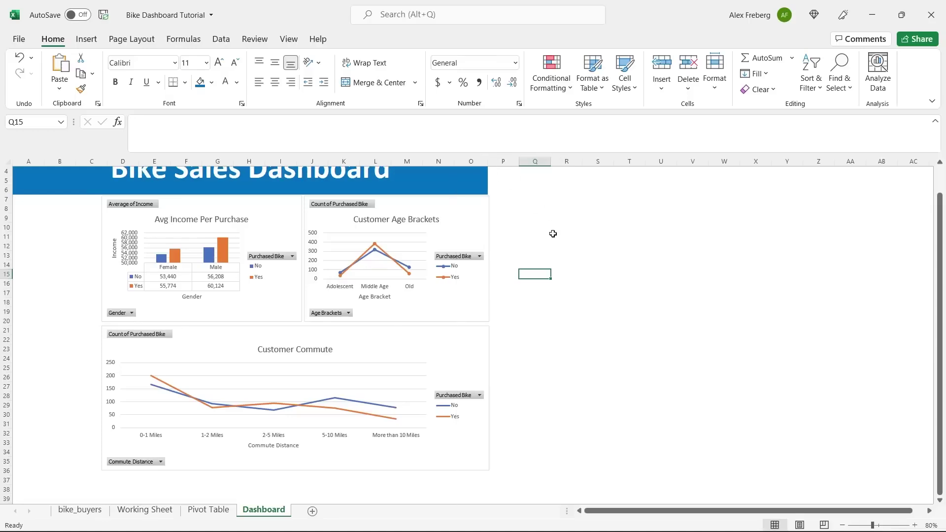
- Undo the widening of column O and the right alignment of the two charts
key(ctrl+z)
key(ctrl+z)
click(532, 255)
click(532, 239)
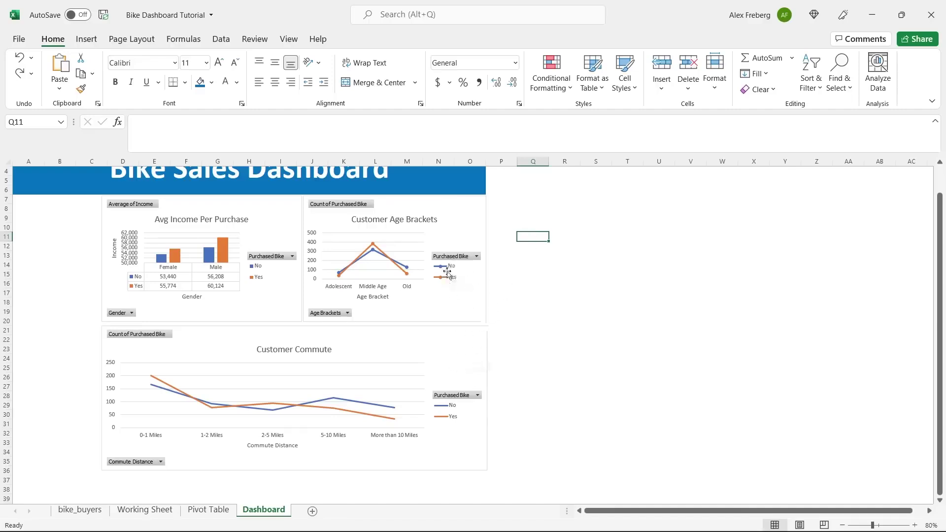
- Trim the Customer Commute chart's right edge to the banner's end and raise its top edge slightly toward the charts above
click(476, 346)
drag(487, 397, 486, 398)
click(582, 304)
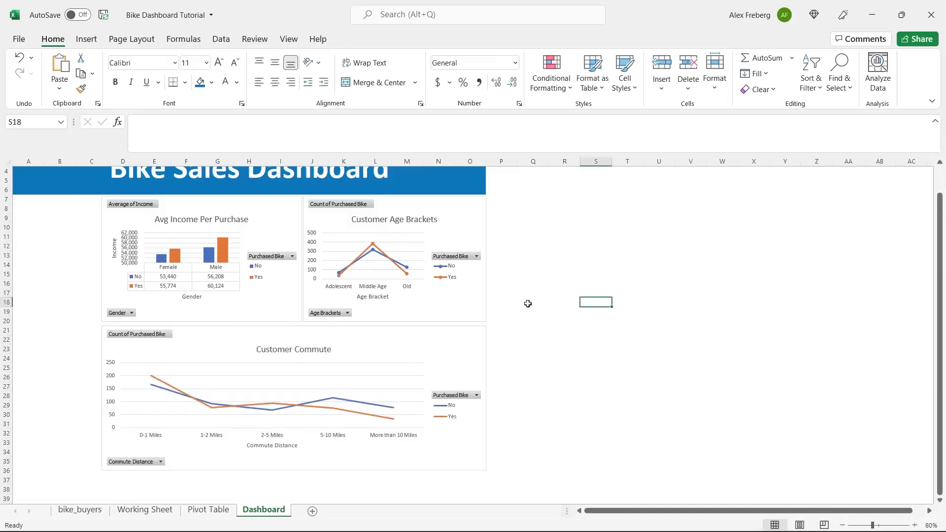
click(397, 356)
drag(296, 327, 296, 325)
click(550, 292)
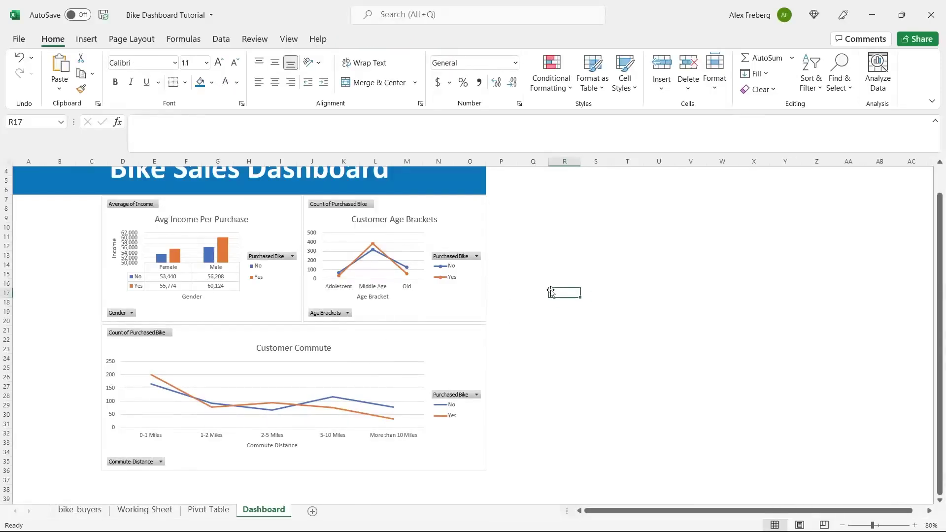
scroll(556, 313, up, 1)
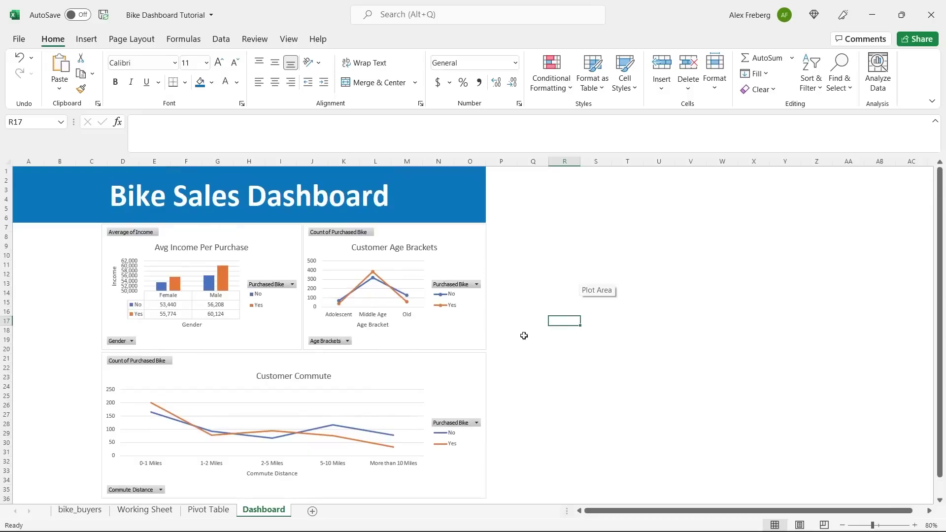
- Apply chart Style 4 to the Customer Commute chart
click(542, 293)
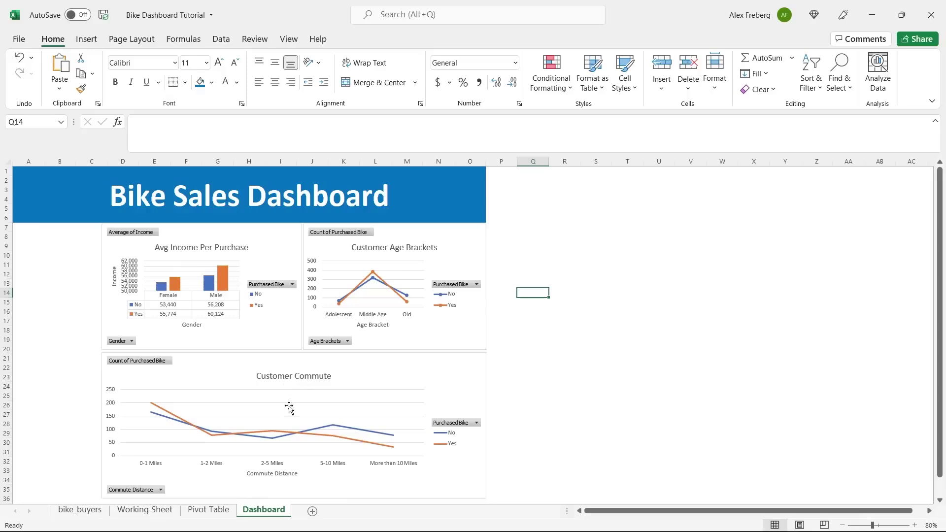
click(403, 370)
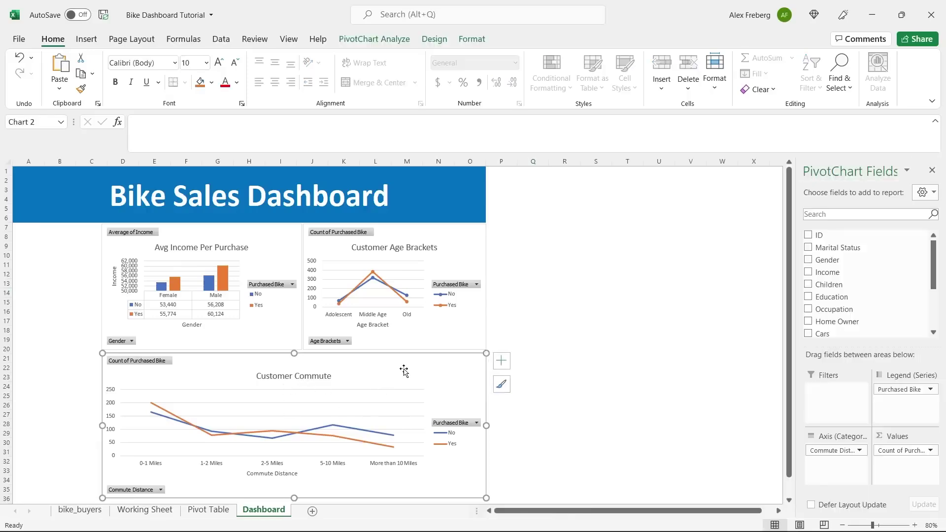
click(389, 40)
click(440, 39)
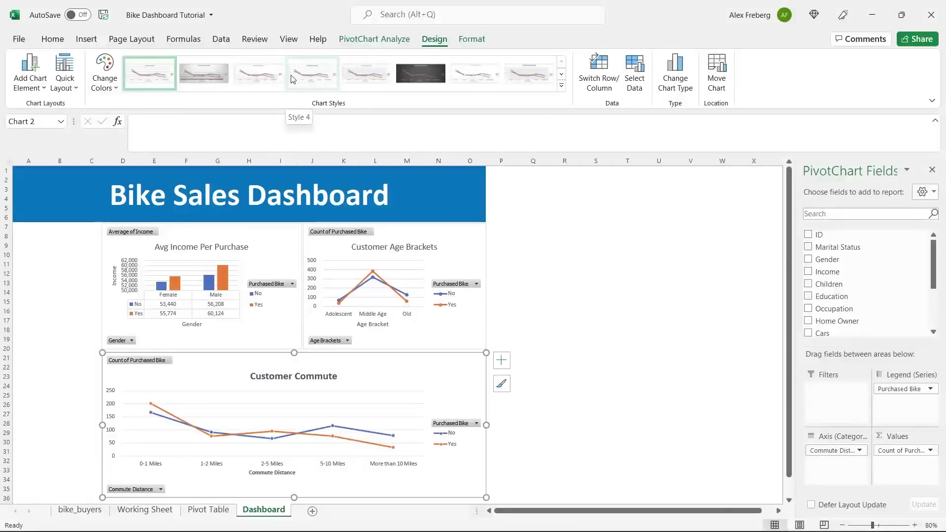
click(317, 73)
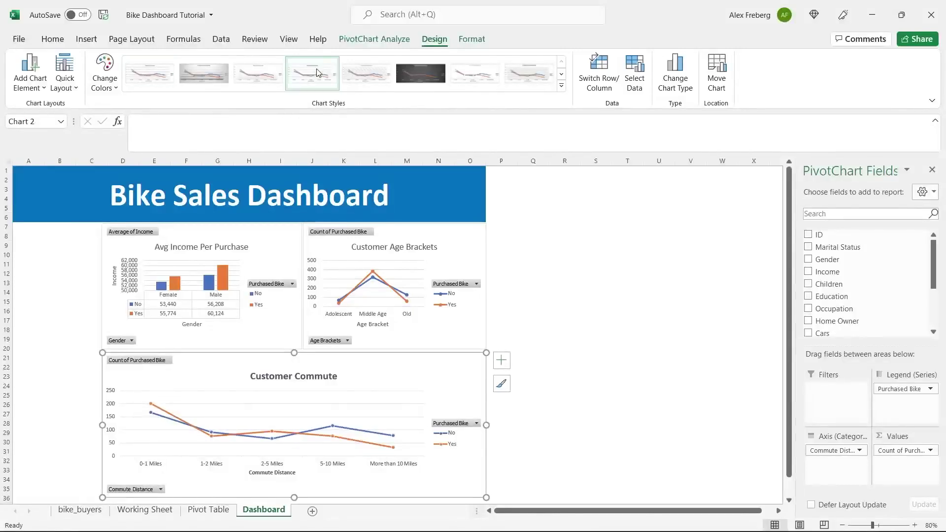
- Preview other chart styles on the Customer Age Brackets chart without applying one, and look over the whole dashboard
click(446, 249)
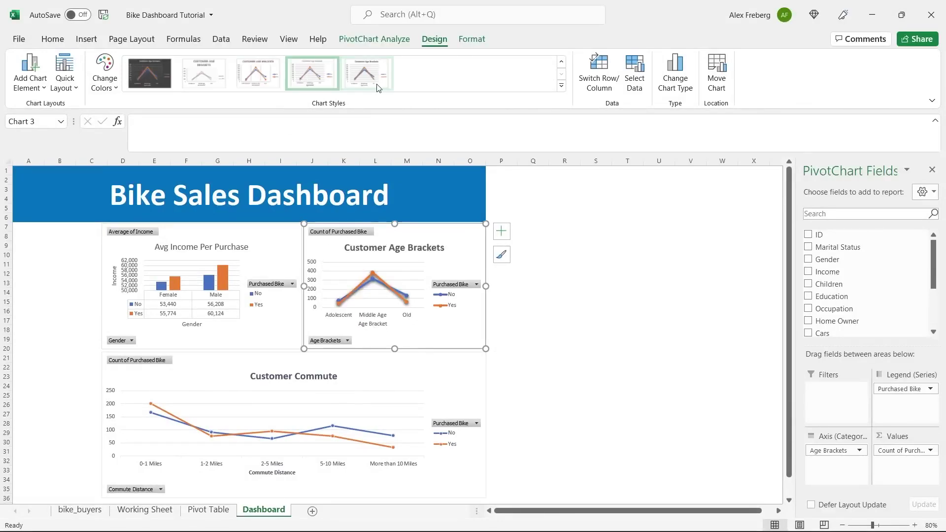
click(594, 264)
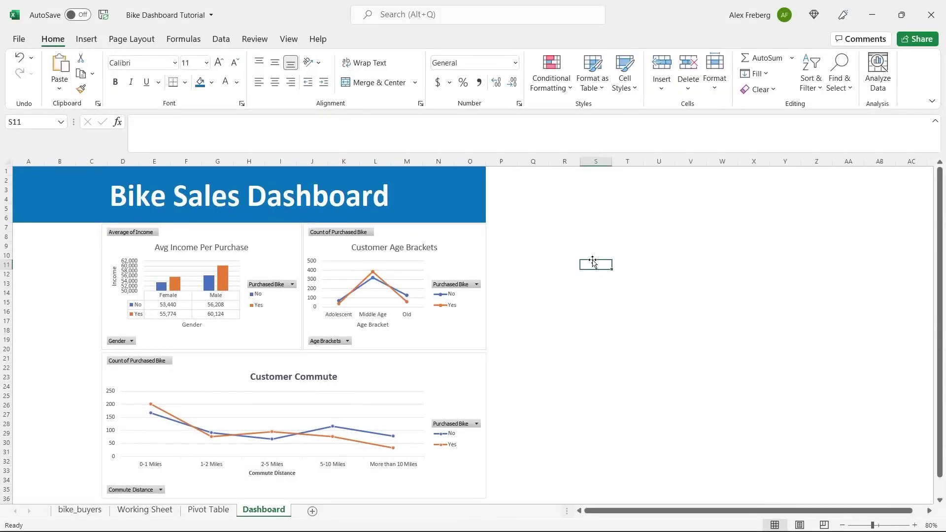
scroll(545, 318, down, 1)
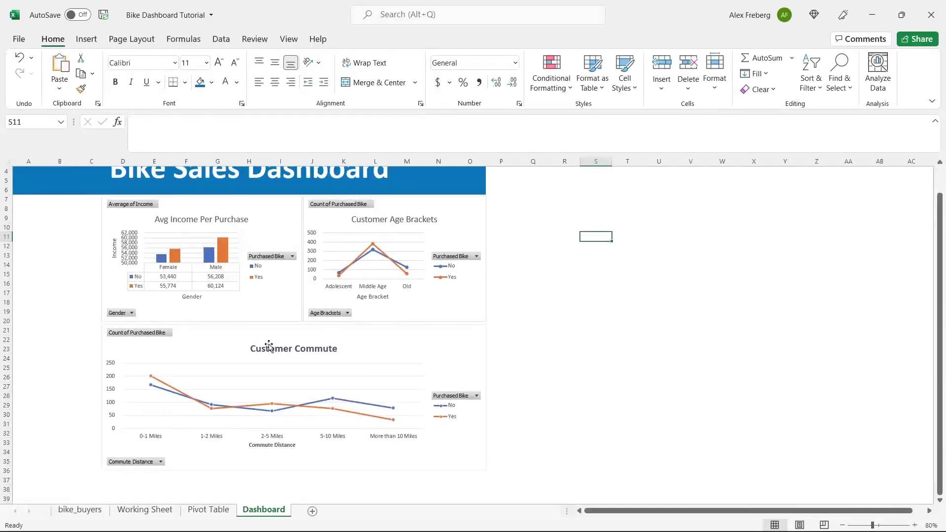
scroll(269, 345, up, 1)
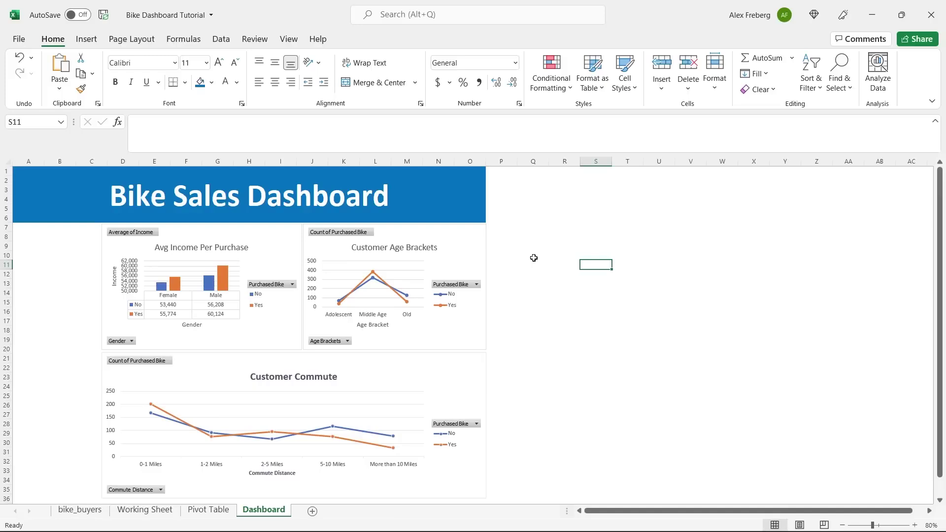
click(500, 264)
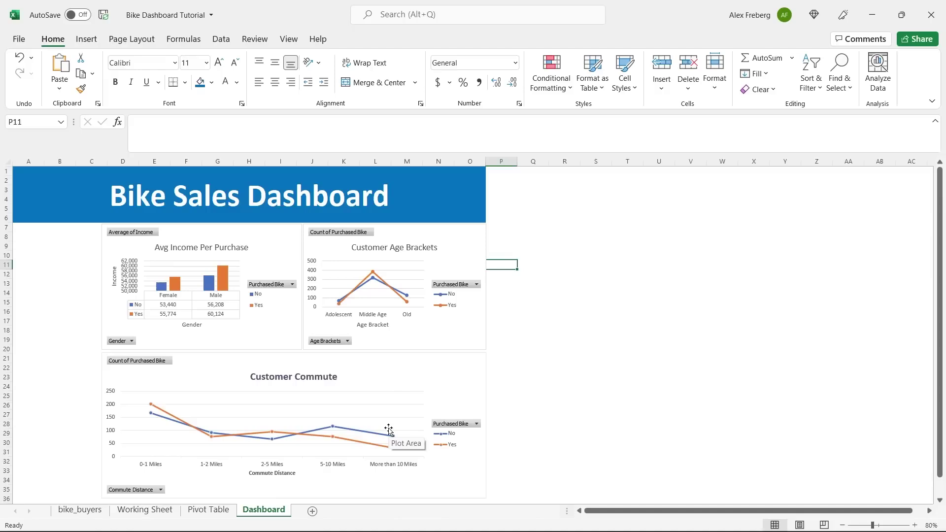
- Insert a Marital Status slicer based on the Avg Income Per Purchase chart
click(268, 240)
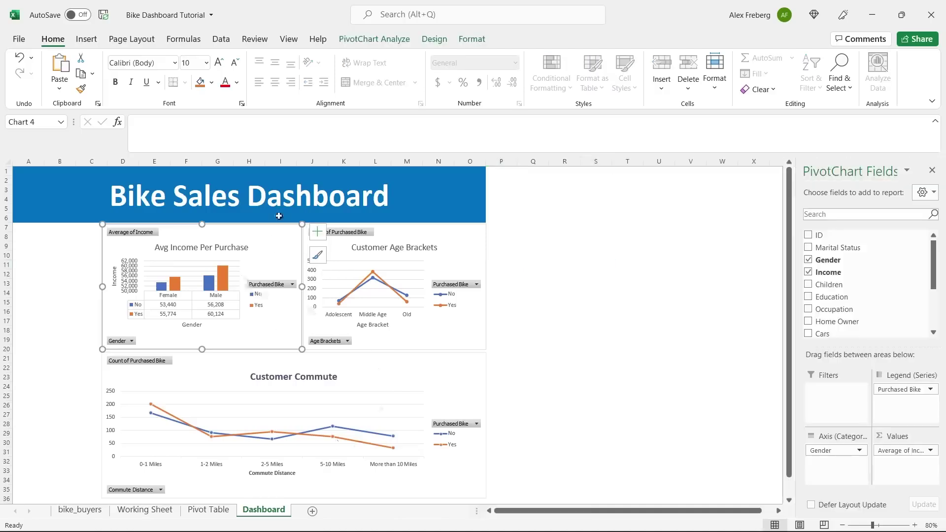
click(375, 40)
click(279, 75)
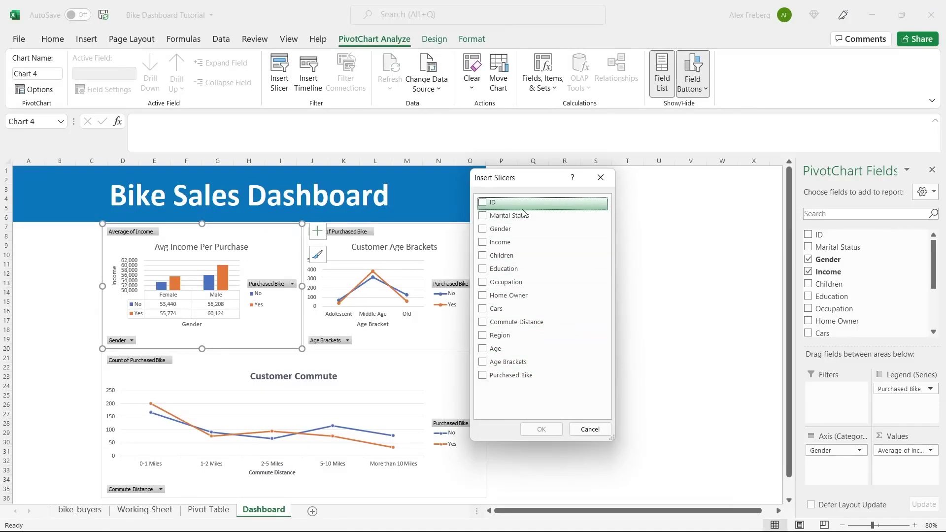
click(483, 217)
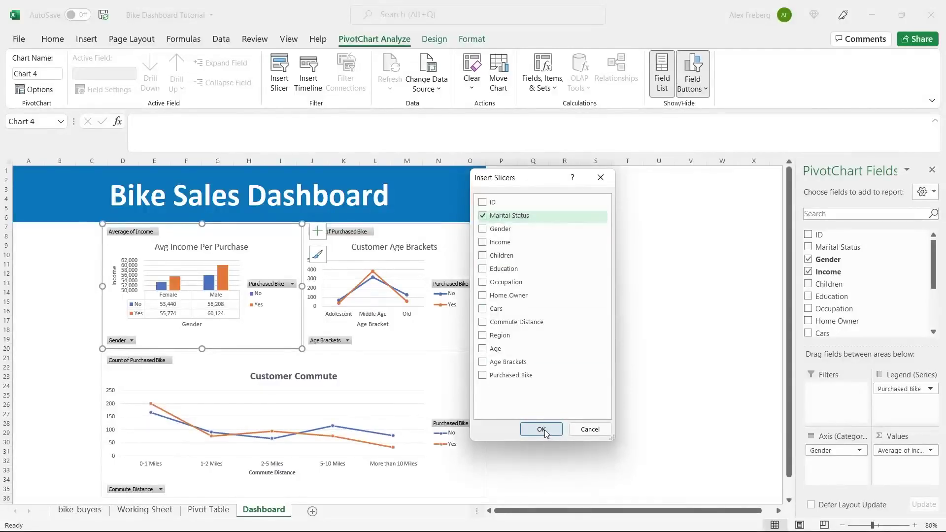
click(542, 430)
- Place the Marital Status slicer under the banner in columns A to C and resize it to 1.82" wide by 1" high
drag(411, 276, 68, 235)
drag(107, 289, 99, 290)
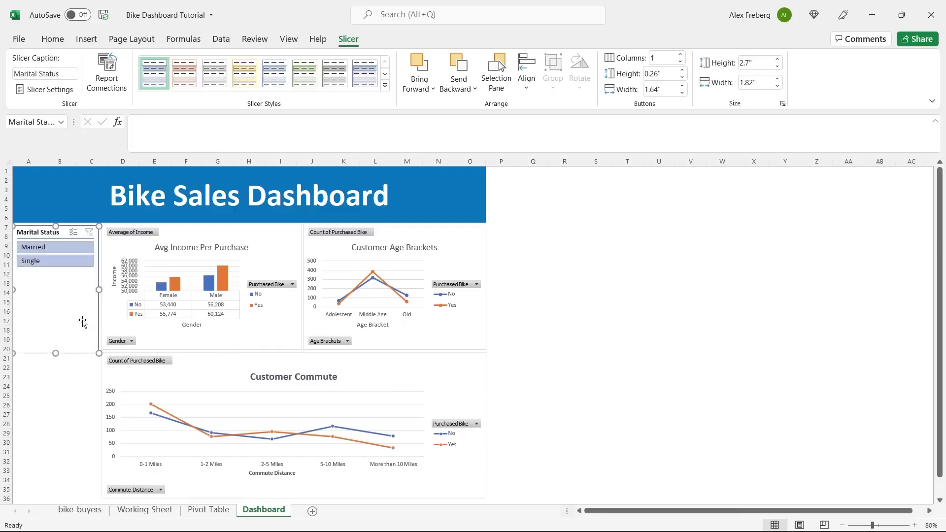
drag(54, 353, 63, 272)
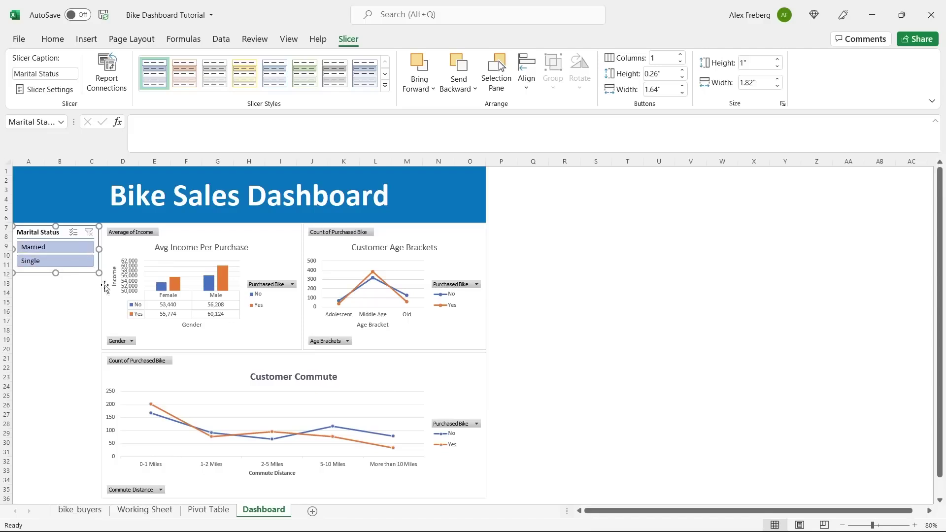
- Test the Marital Status slicer on the Avg Income Per Purchase chart by switching between Married and Single, ending on Single
click(242, 227)
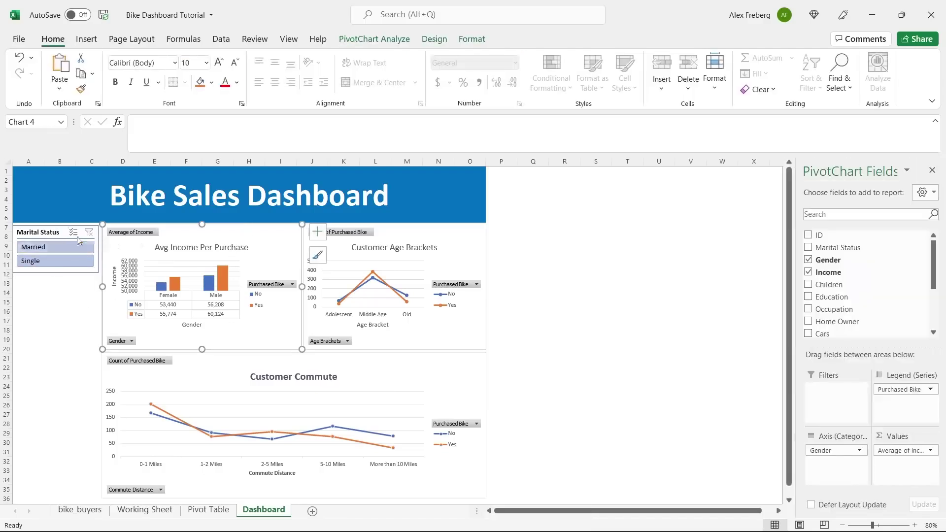
click(63, 267)
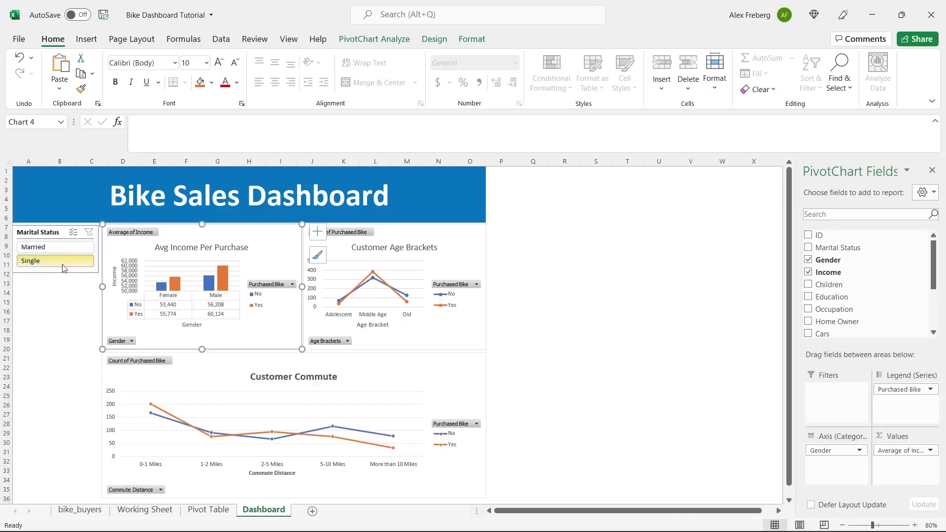
click(63, 247)
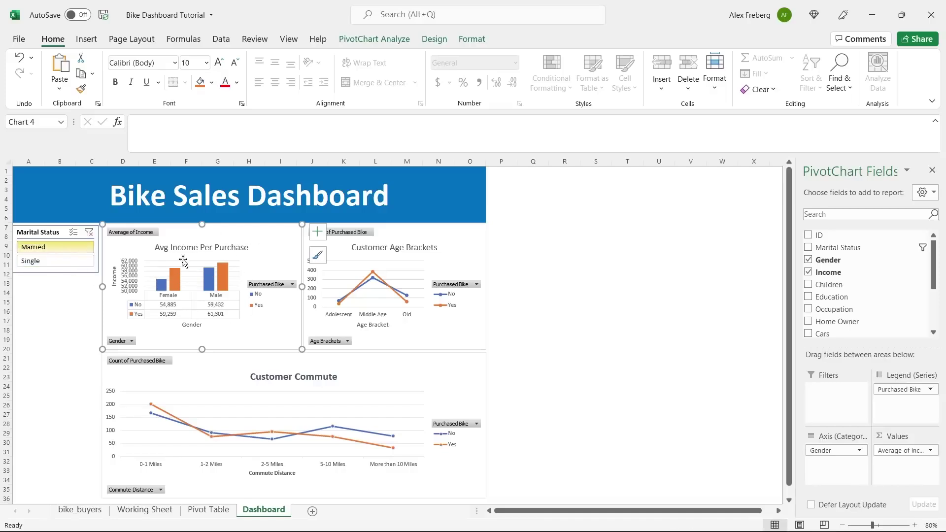
click(52, 266)
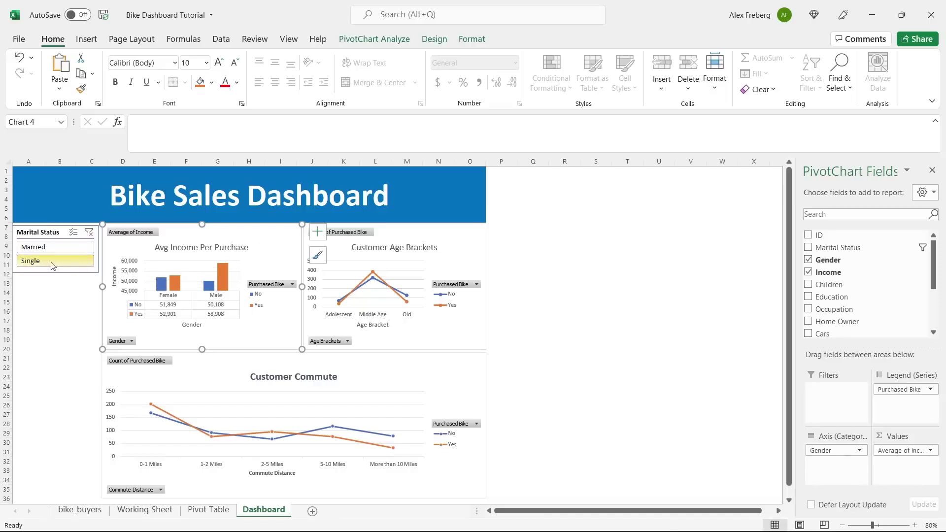
- Compare the Avg Income Per Purchase chart for Married and Single in the Marital Status slicer, ending on Married
click(57, 249)
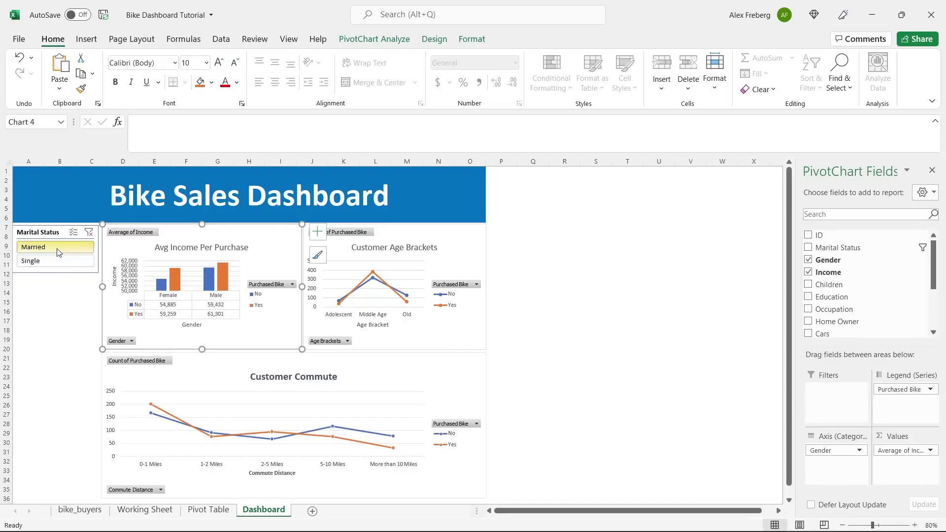
click(52, 261)
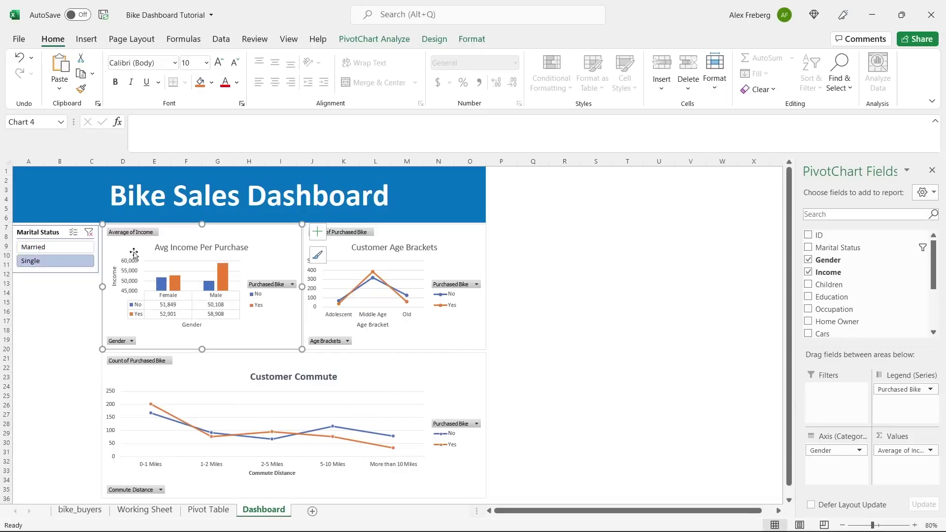
click(59, 247)
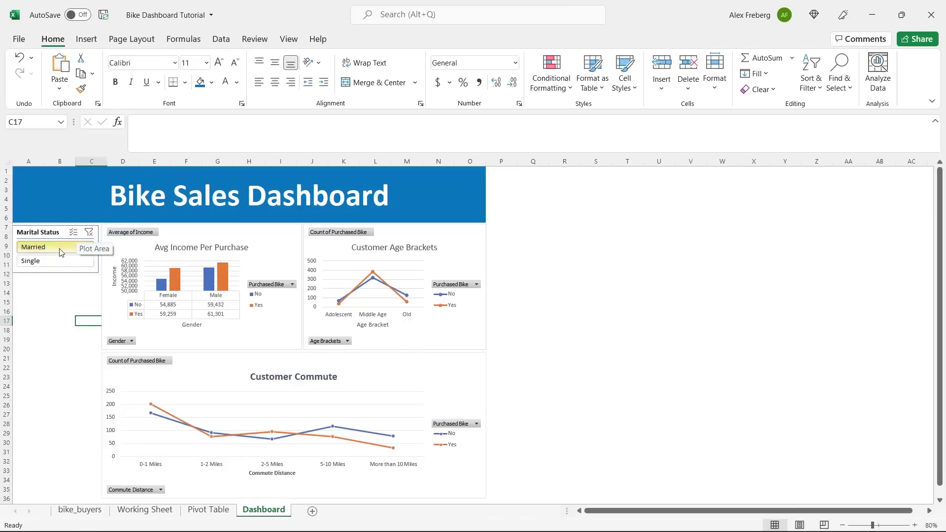
- Connect the Marital Status slicer to PivotTable33, PivotTable34 and PivotTable35 in addition to PivotTable32
click(58, 234)
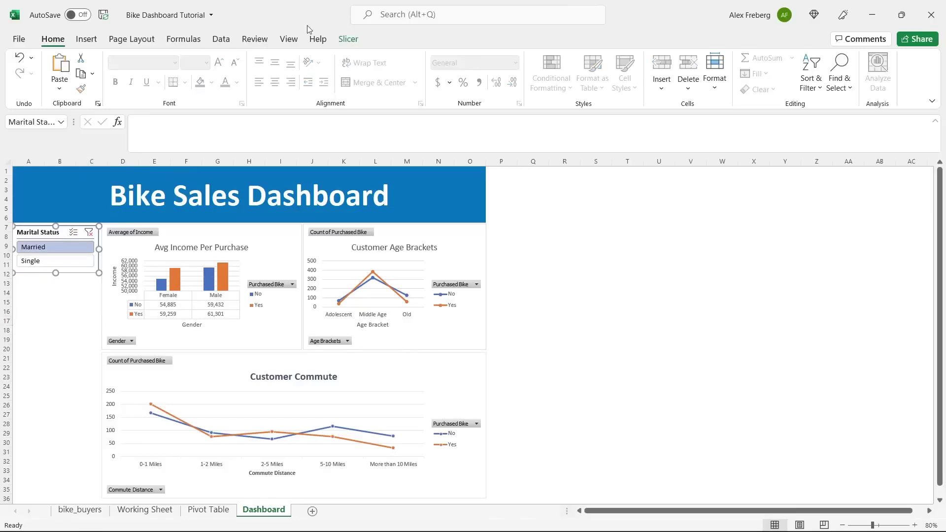
click(348, 39)
click(107, 79)
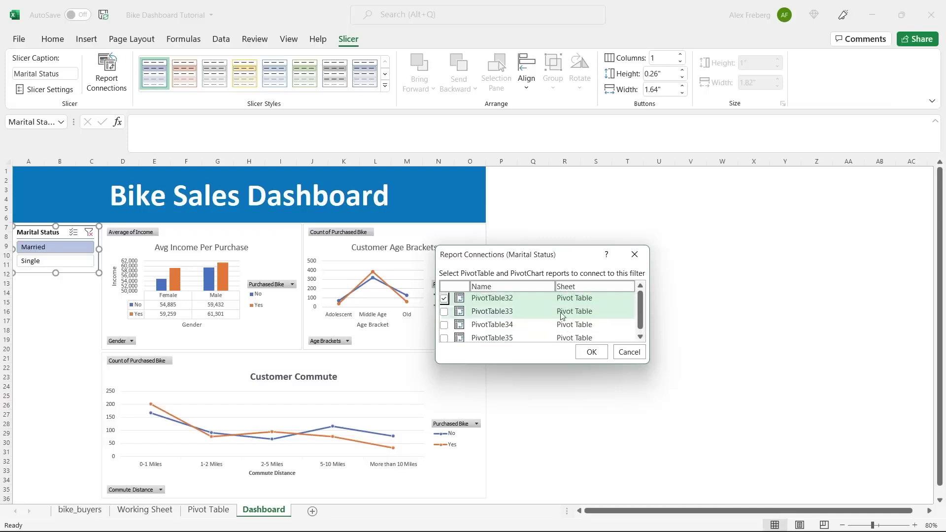
drag(640, 309, 639, 331)
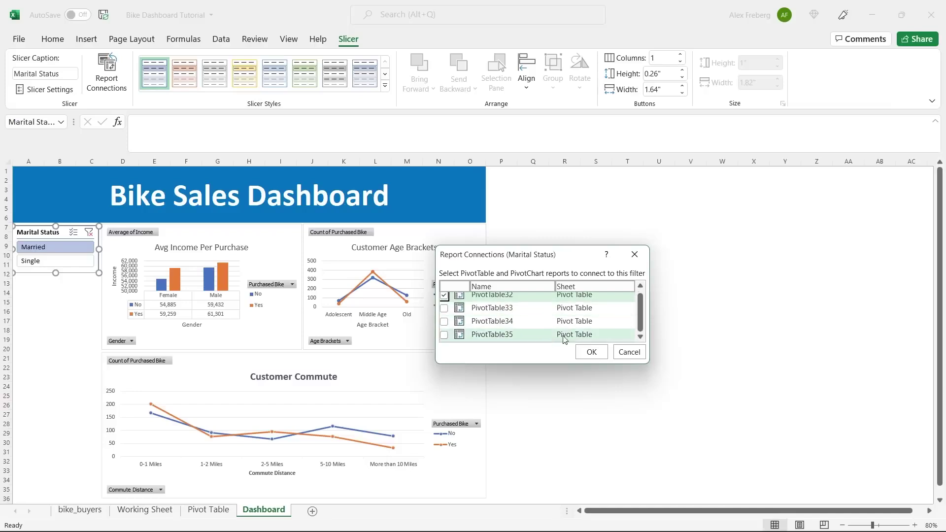
click(444, 308)
click(444, 322)
click(444, 335)
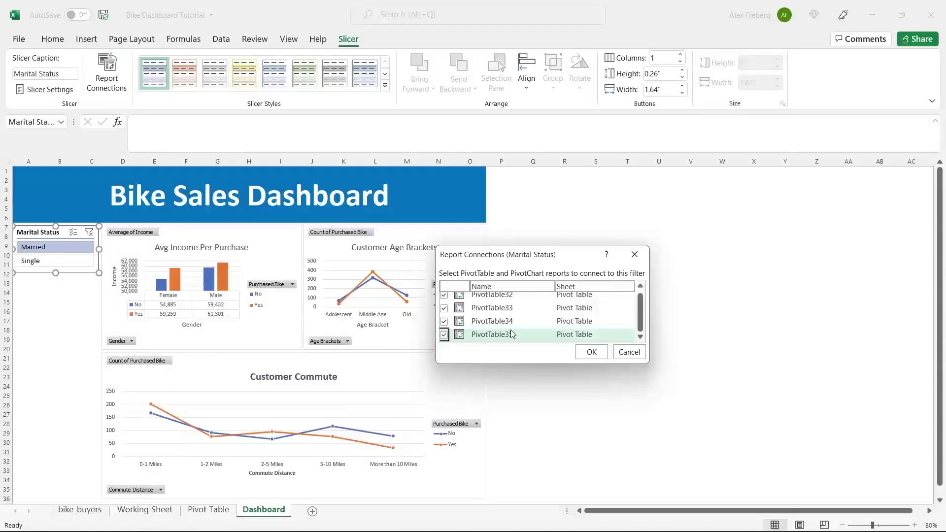
click(591, 352)
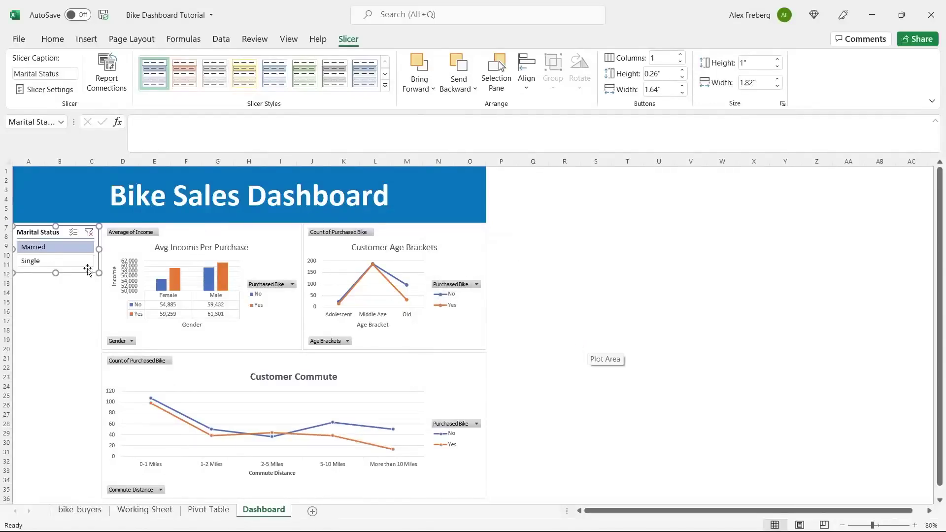
- Test the Marital Status slicer on all three charts by alternating between Married and Single, ending on Single
click(59, 261)
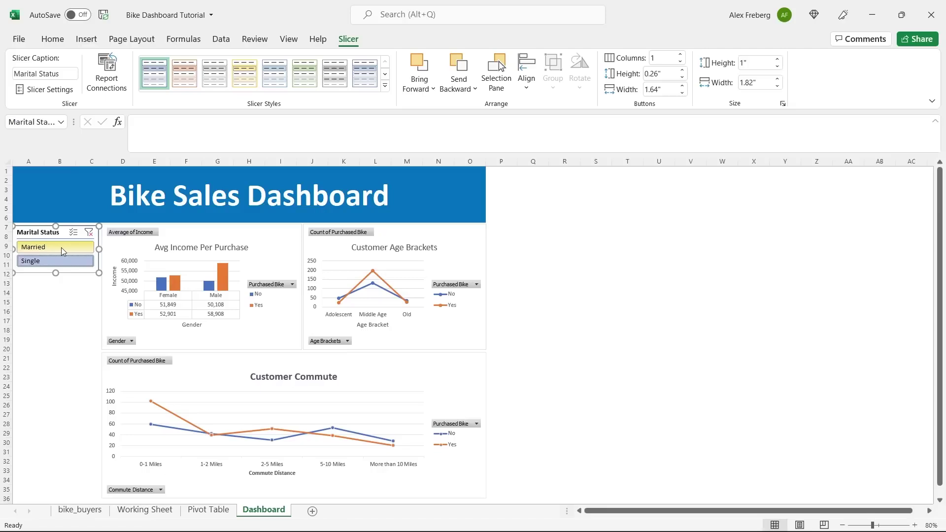
click(61, 249)
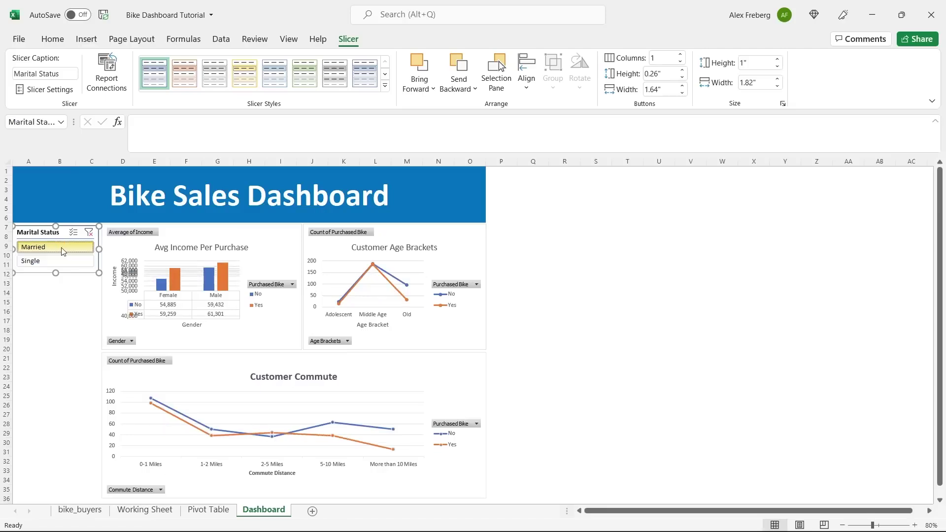
click(64, 262)
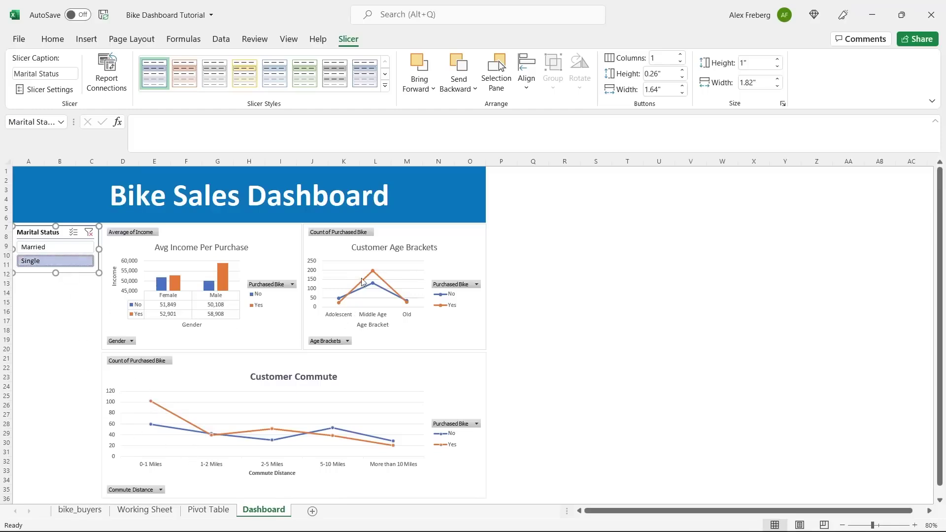
click(72, 248)
click(69, 262)
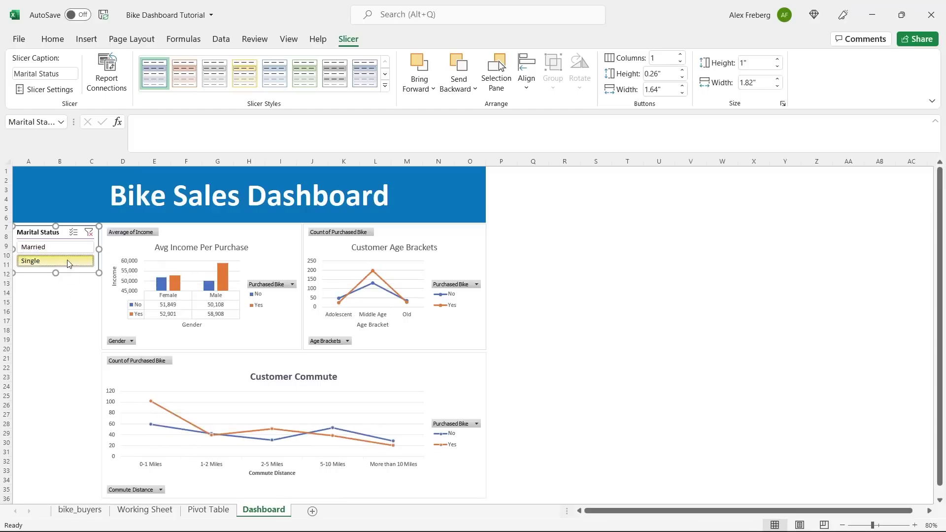
click(62, 245)
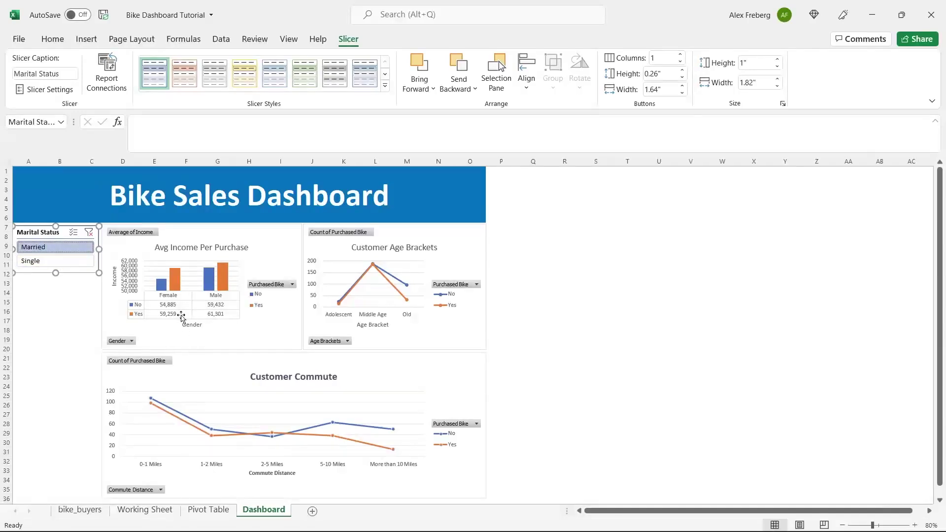
click(67, 263)
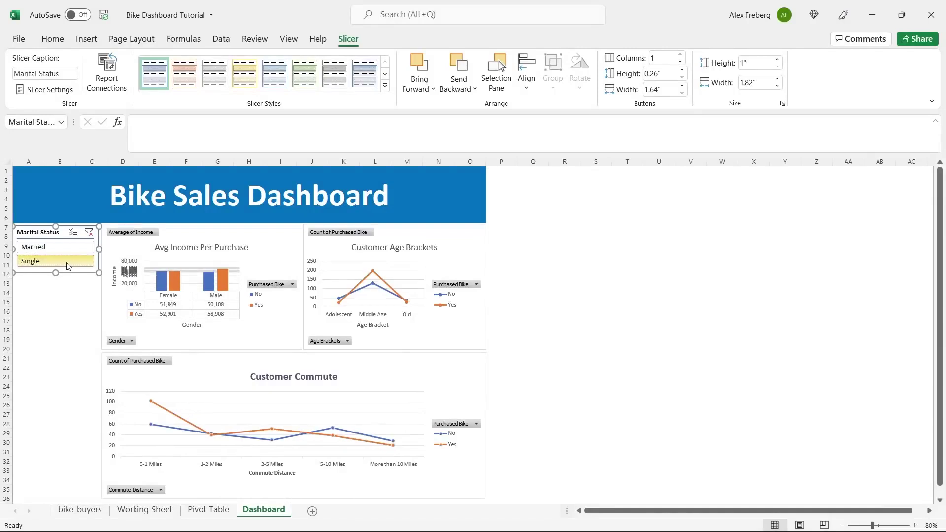
click(67, 251)
click(66, 251)
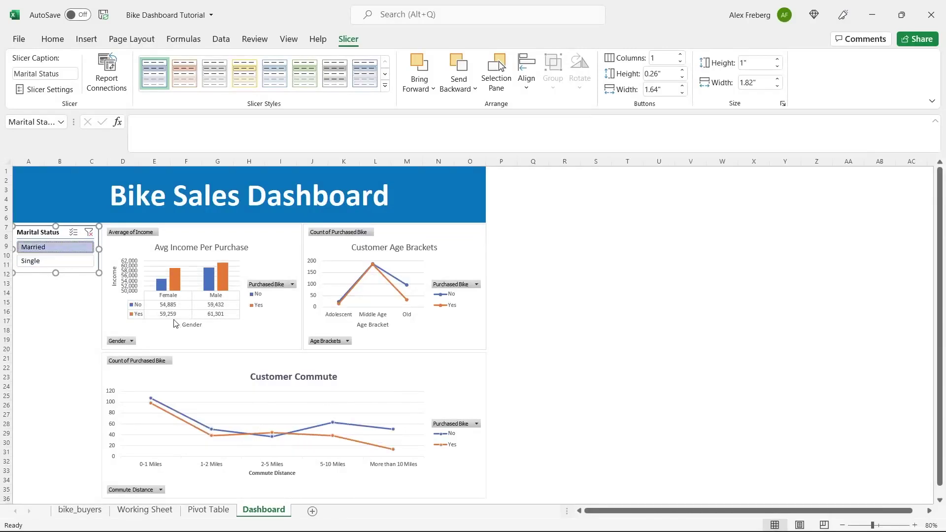
click(81, 264)
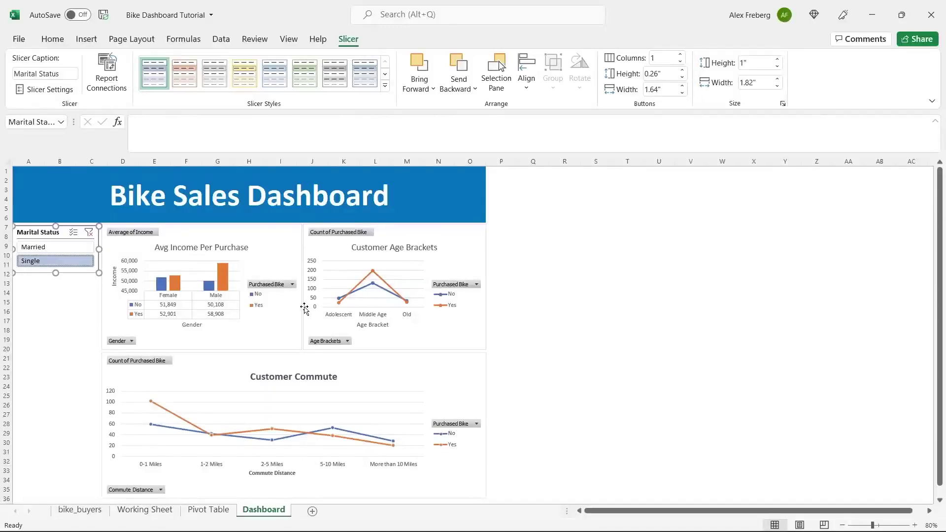
click(70, 248)
click(68, 262)
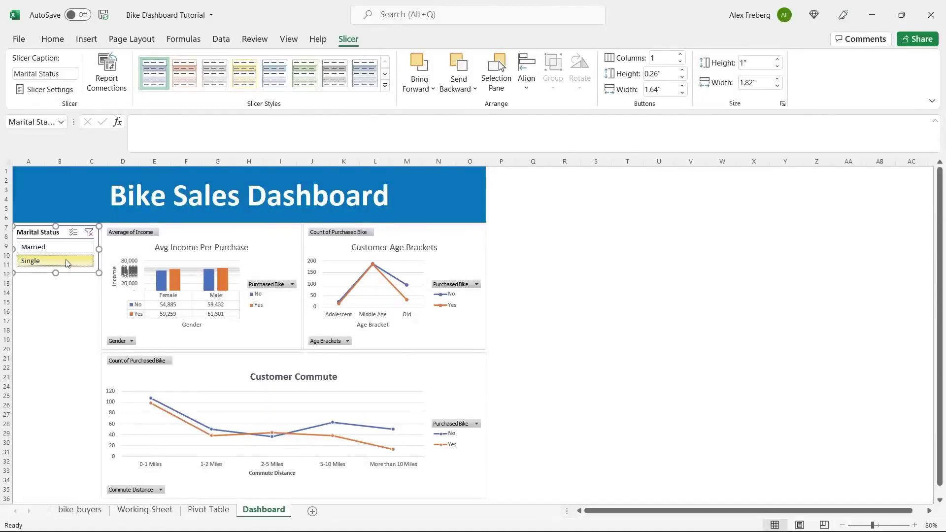
- Insert Region and Education slicers based on the Avg Income Per Purchase chart
click(287, 244)
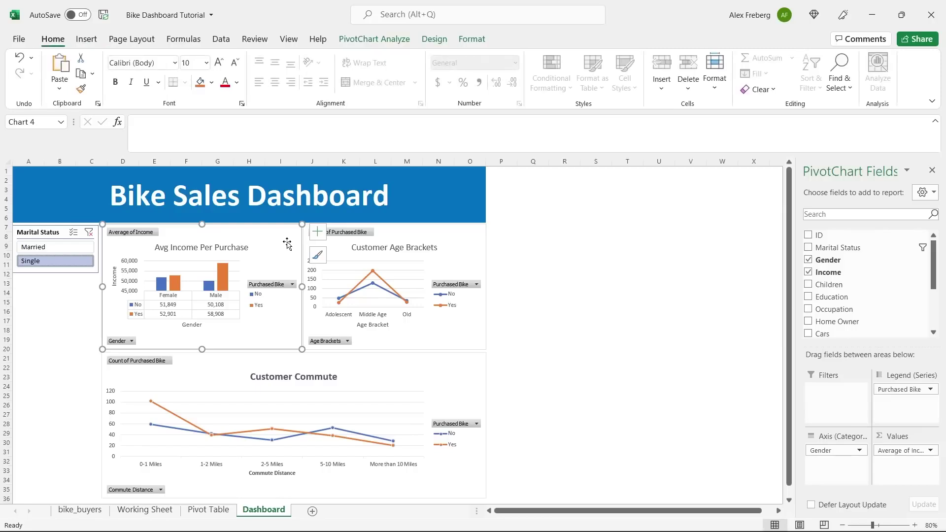
click(380, 42)
click(280, 71)
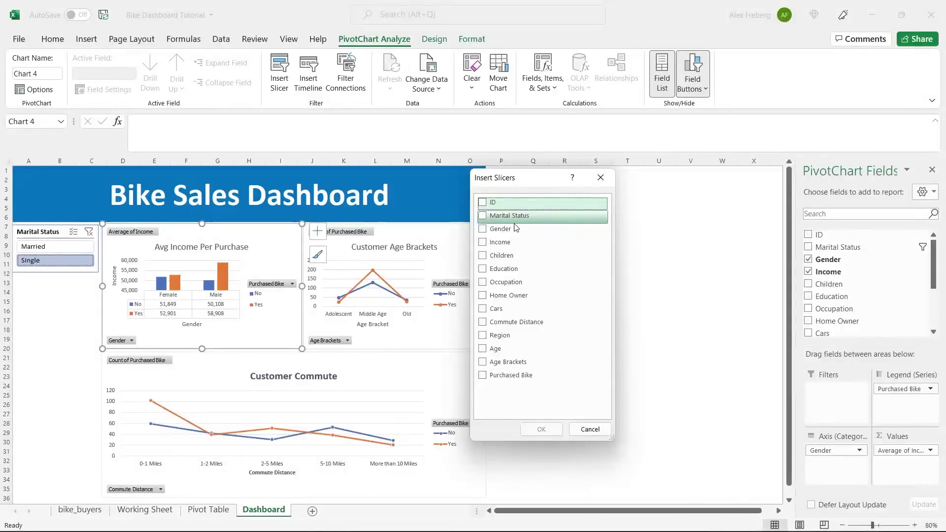
click(484, 338)
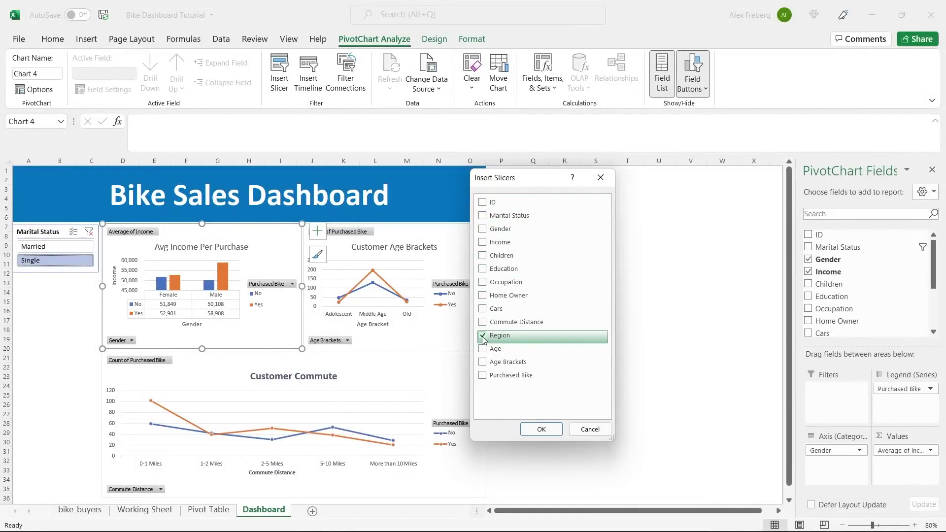
click(484, 271)
click(541, 429)
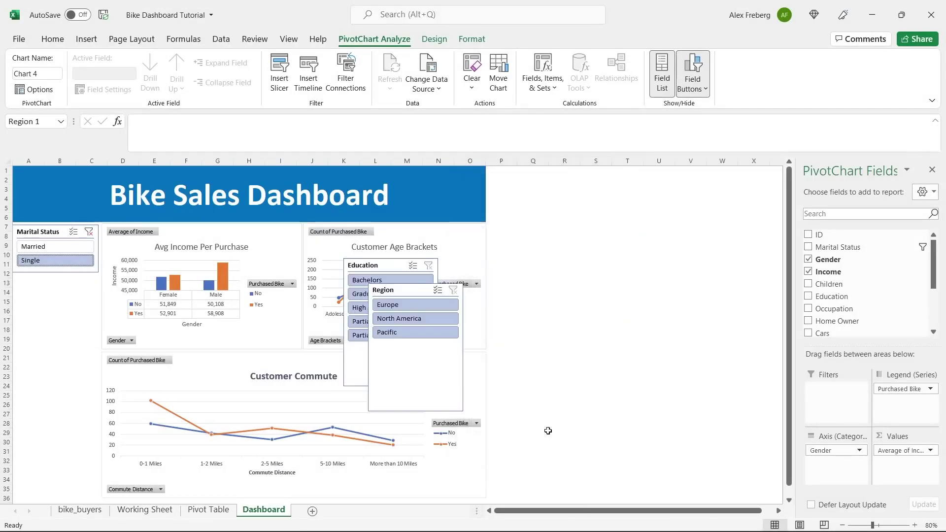
- Place the Region slicer directly below the Marital Status slicer and resize it to 1.82" wide by 1.32" high
drag(426, 293, 68, 285)
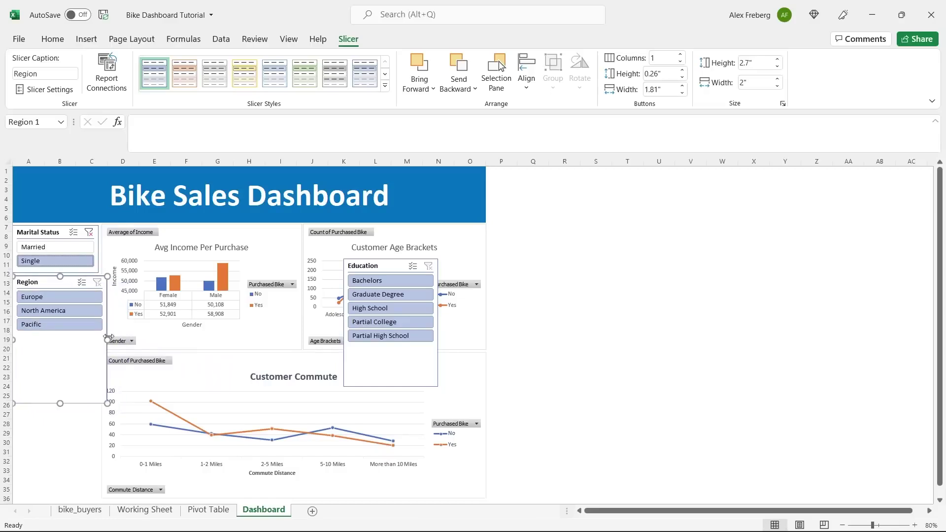
drag(108, 340, 99, 340)
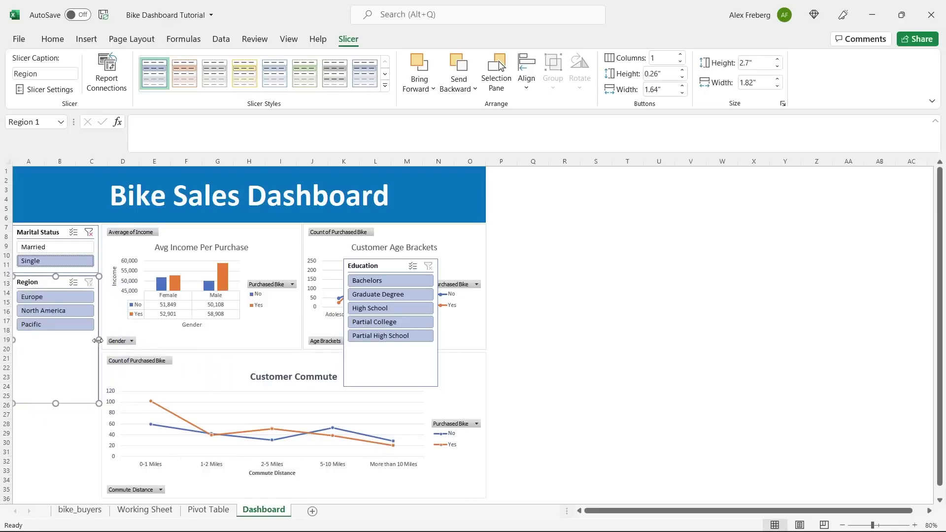
click(533, 291)
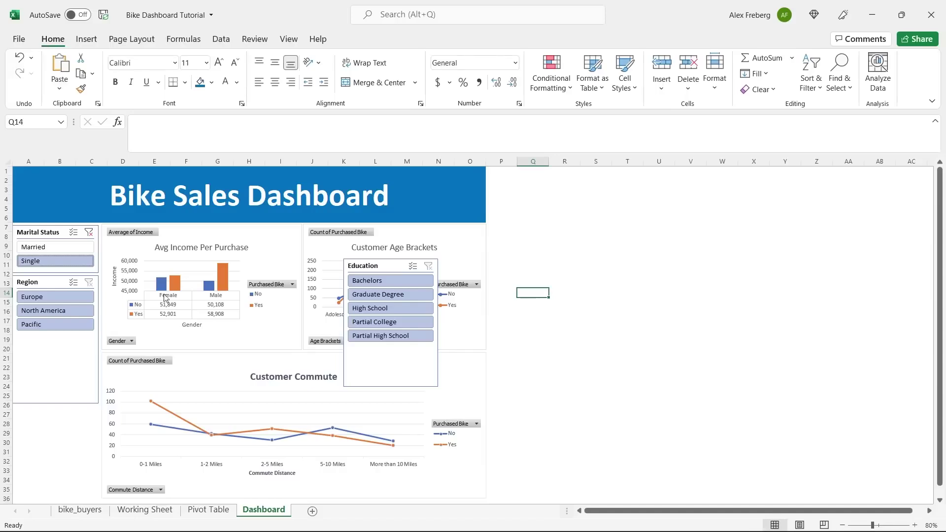
click(62, 348)
drag(55, 404, 59, 339)
- Place the Education slicer directly below the Region slicer and resize it to 1.81" wide by 1.9" high
drag(381, 264, 48, 352)
drag(107, 408, 97, 409)
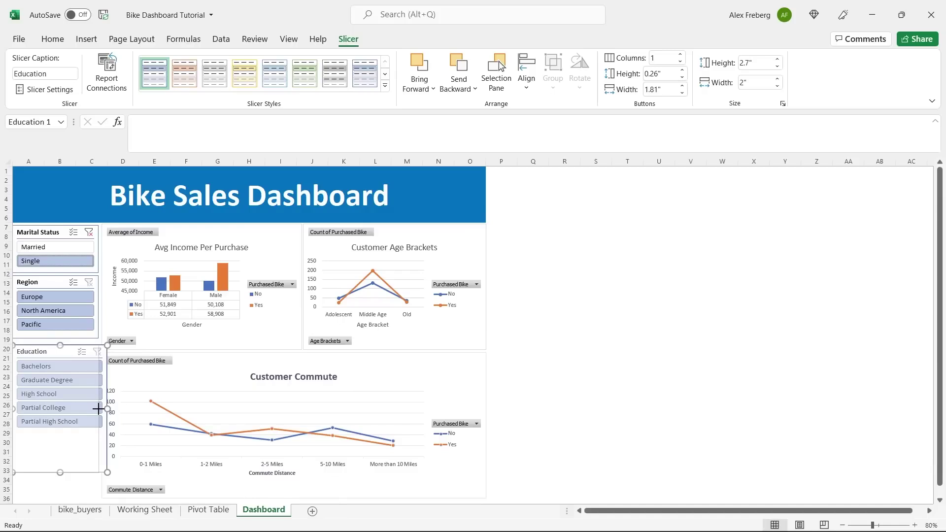
drag(99, 409, 97, 409)
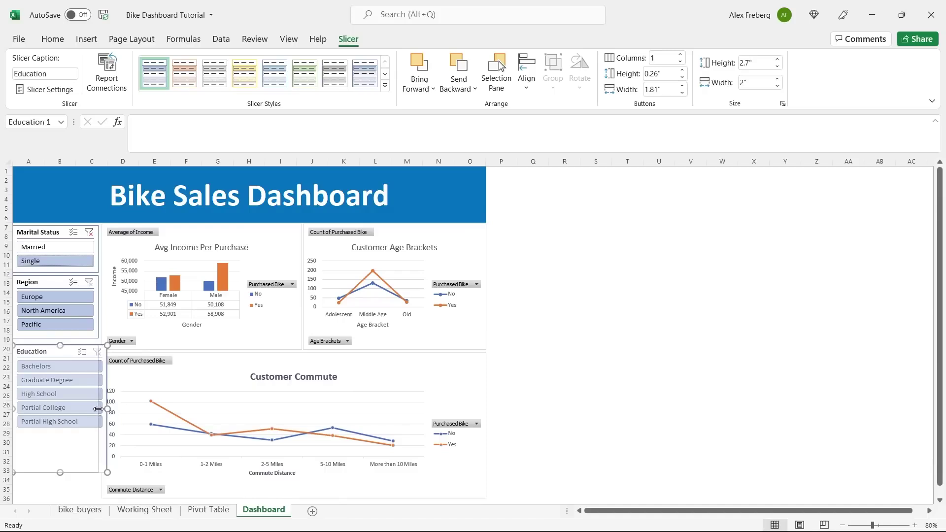
click(524, 318)
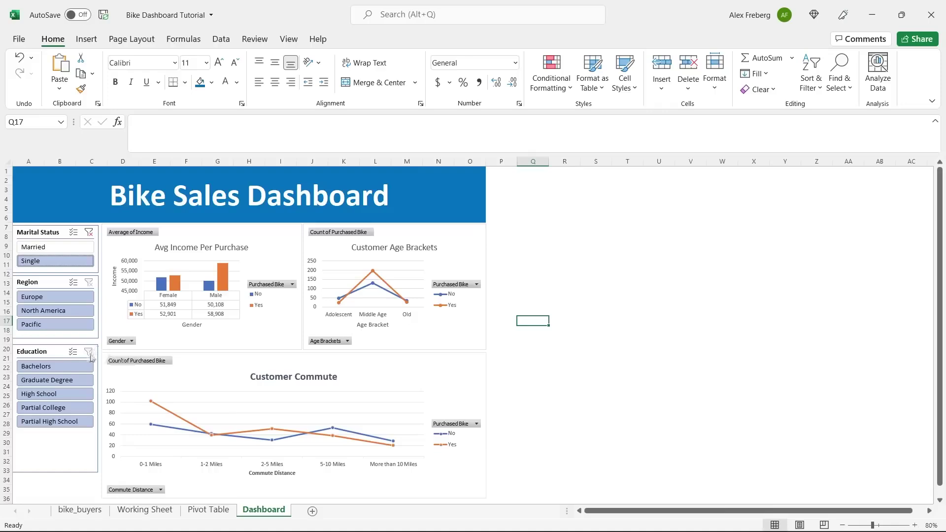
click(59, 353)
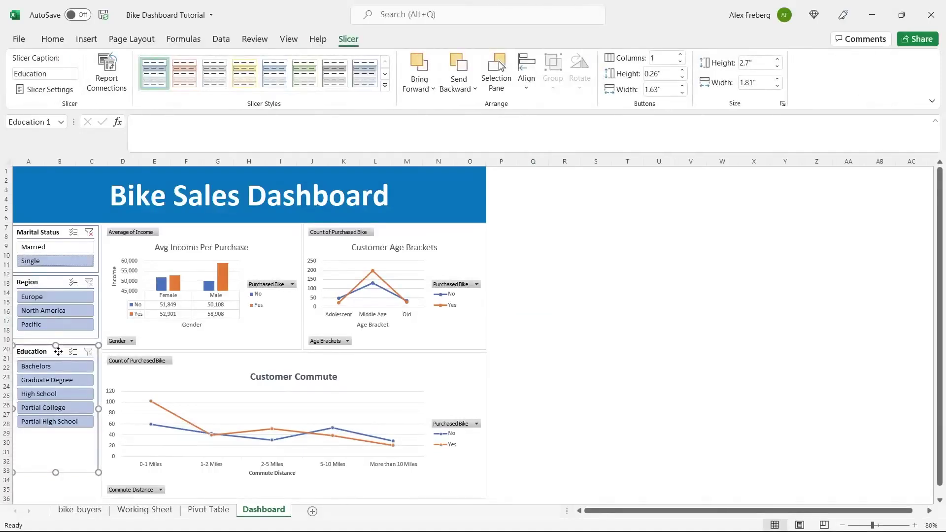
drag(58, 351, 58, 349)
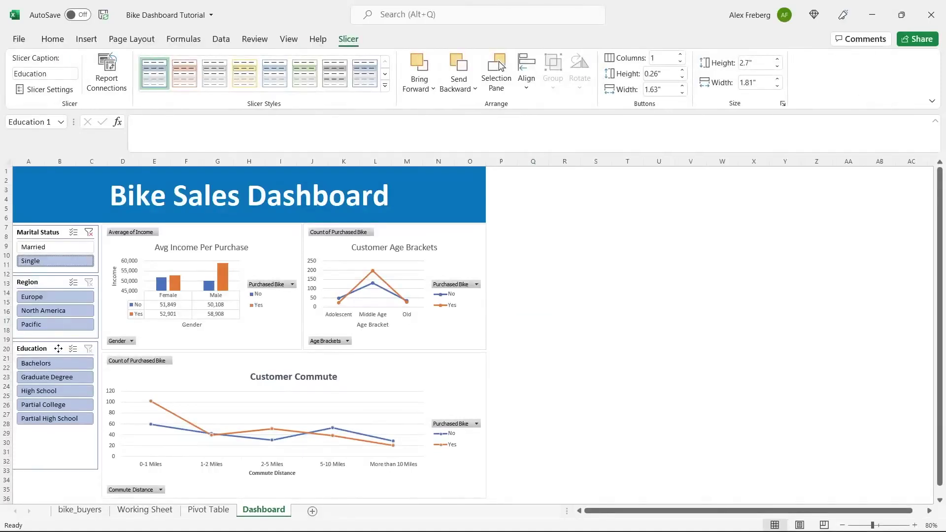
drag(56, 470, 58, 433)
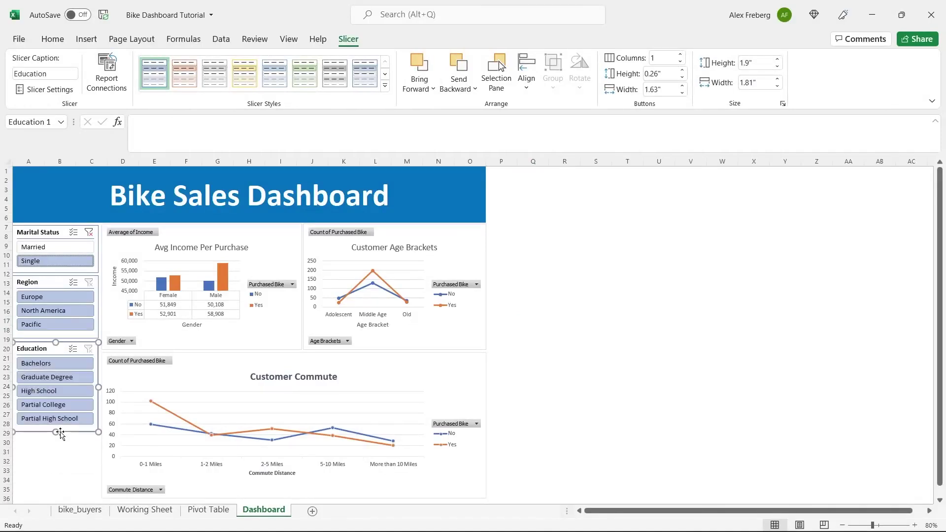
- Test the Region slicer by filtering to Europe, North America and Pacific in turn, ending on Europe
click(58, 280)
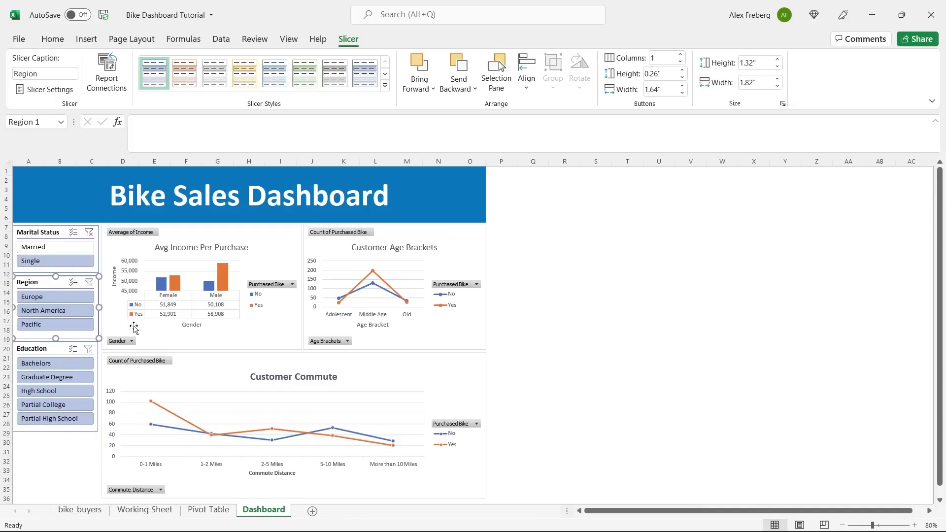
click(51, 298)
click(49, 310)
click(49, 324)
click(49, 296)
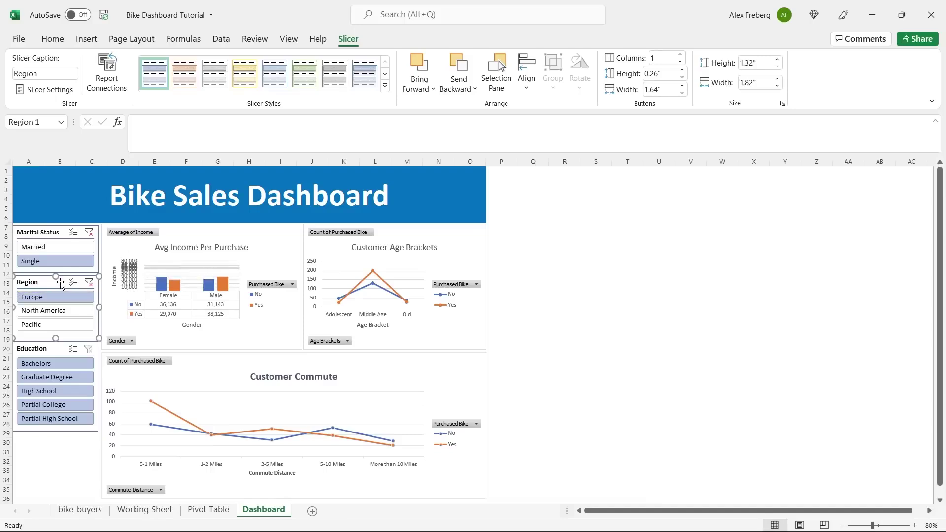
- Connect the Region slicer to PivotTable33, PivotTable34 and PivotTable35 in addition to PivotTable32
click(124, 77)
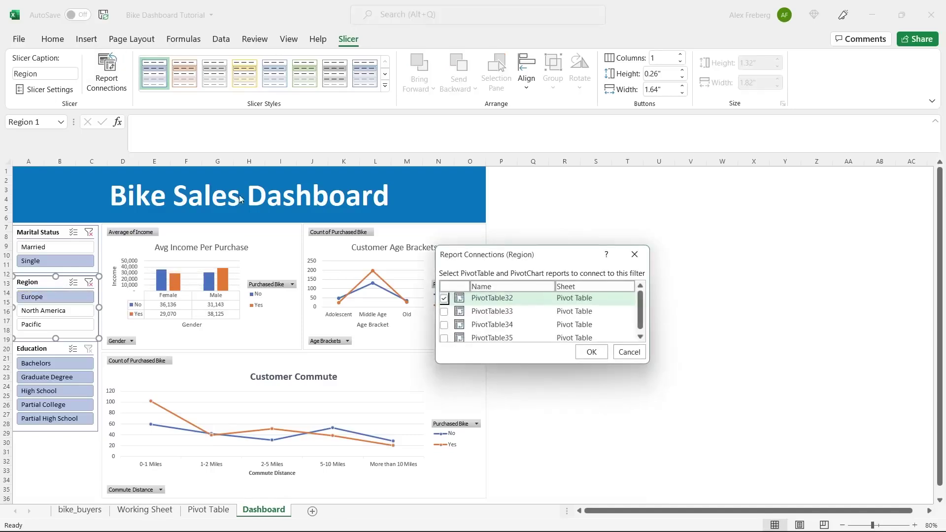
click(444, 311)
click(444, 324)
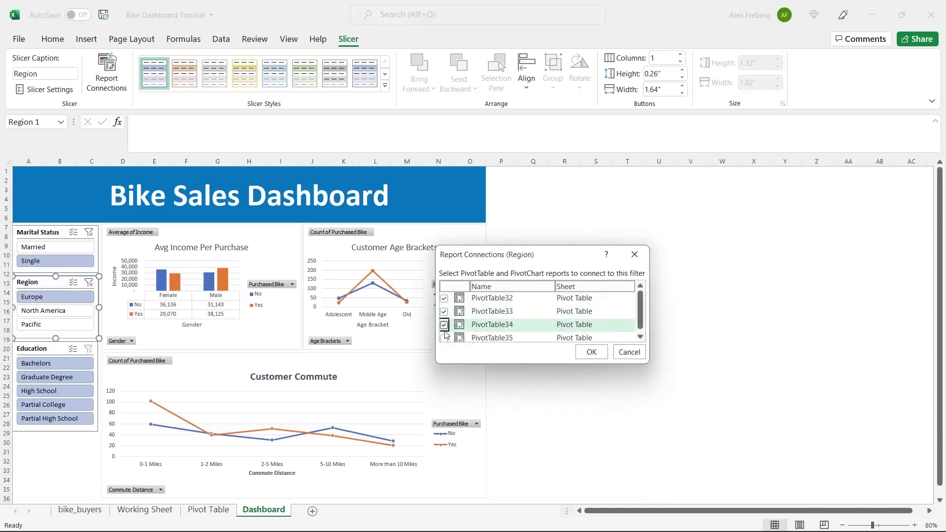
click(444, 338)
click(591, 352)
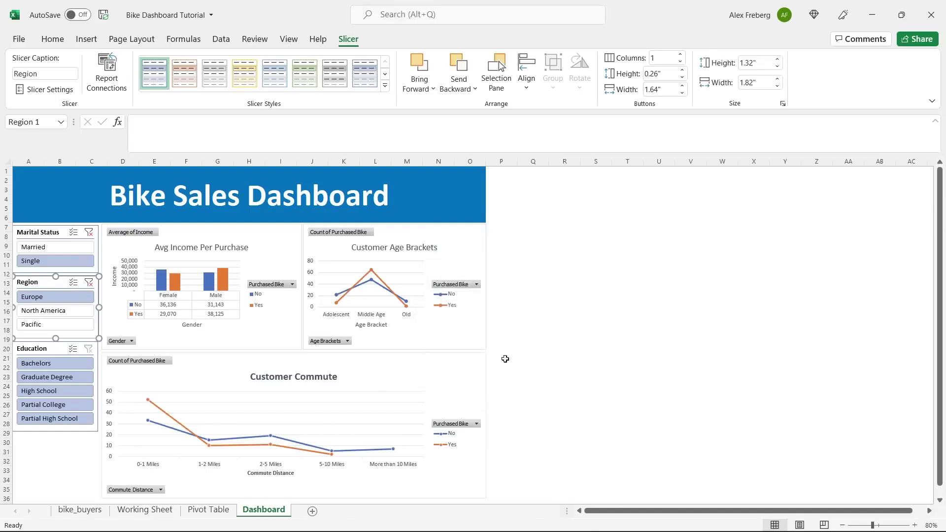
- Connect the Education slicer to PivotTable33, PivotTable34 and PivotTable35 in addition to PivotTable32
click(56, 347)
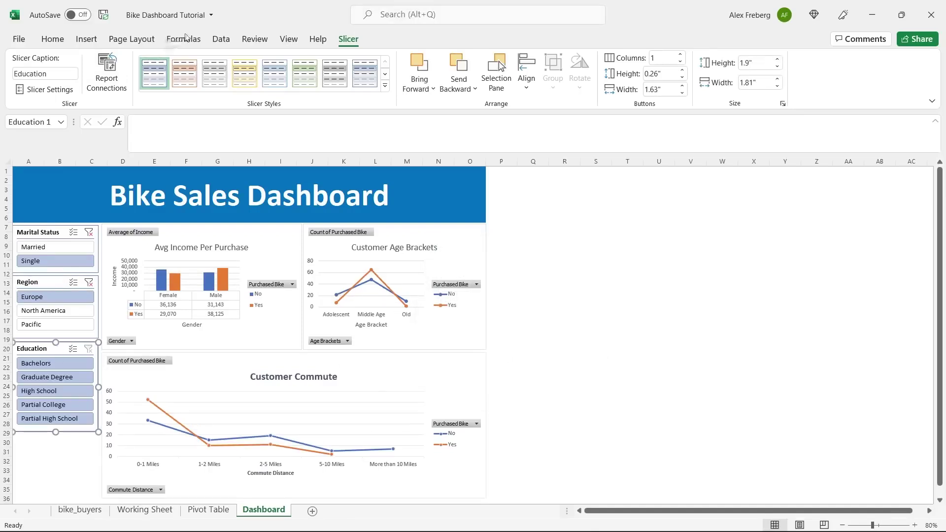
click(107, 73)
click(444, 311)
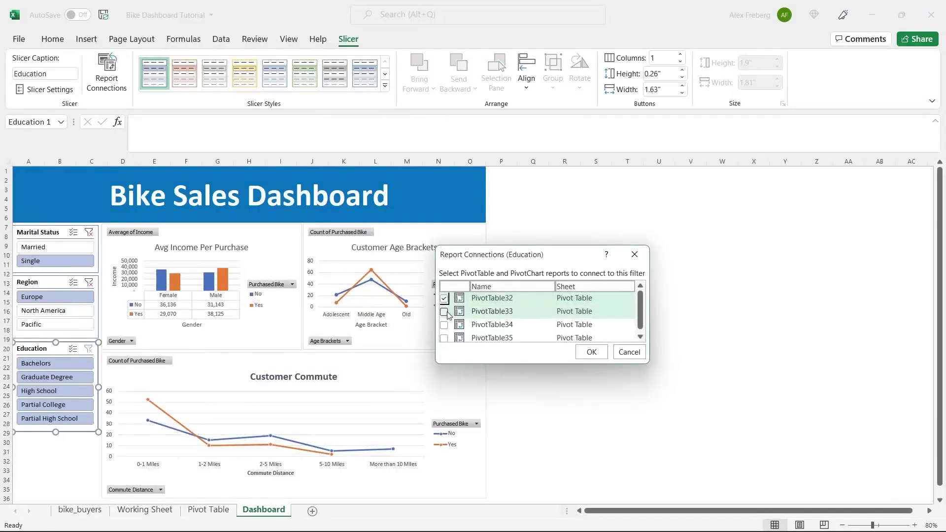
click(444, 324)
click(444, 338)
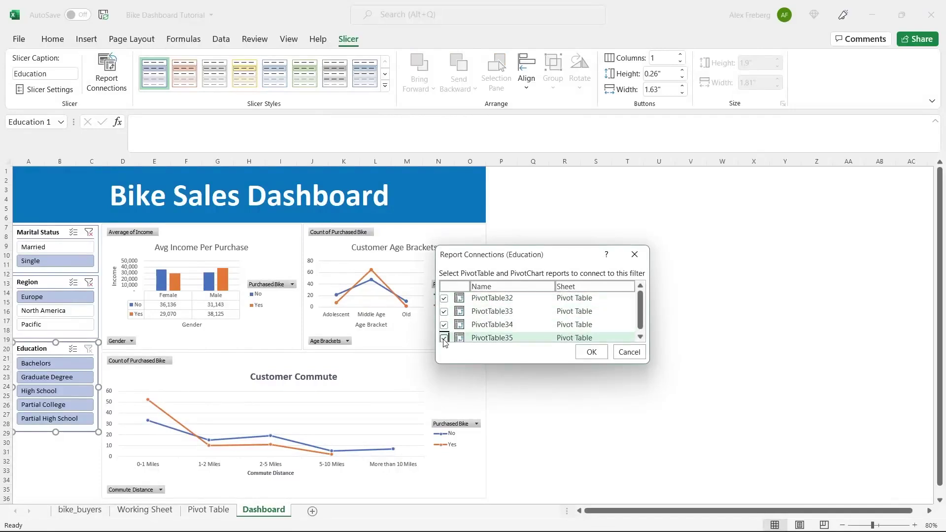
click(595, 352)
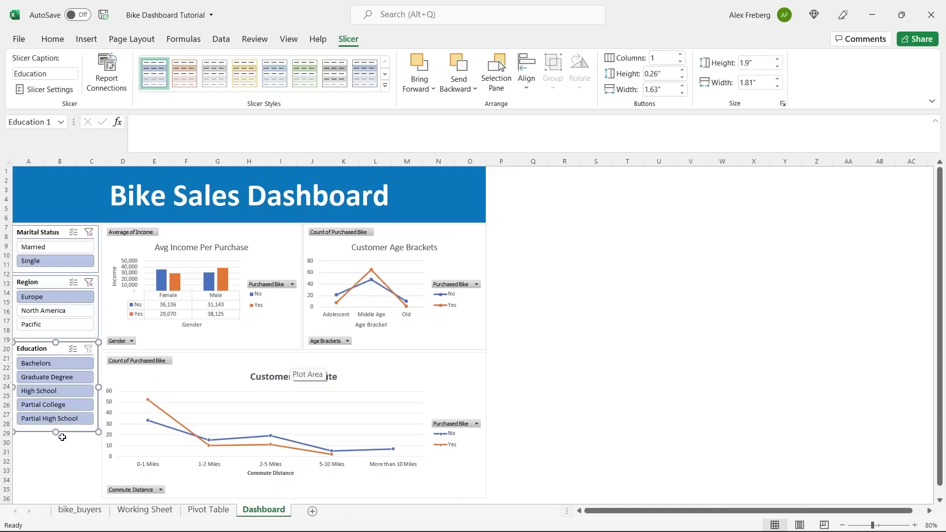
- Test the slicers with Partial High School and Europe, and clear the Region and Education filters
click(75, 418)
click(82, 297)
click(89, 281)
click(89, 349)
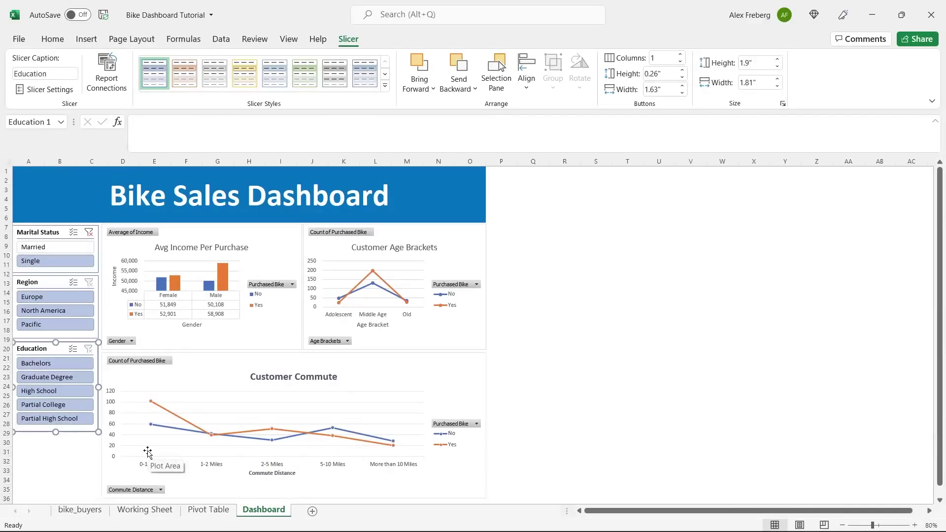
- Compare the charts for customers with a Bachelors education in Europe and across all regions
click(62, 364)
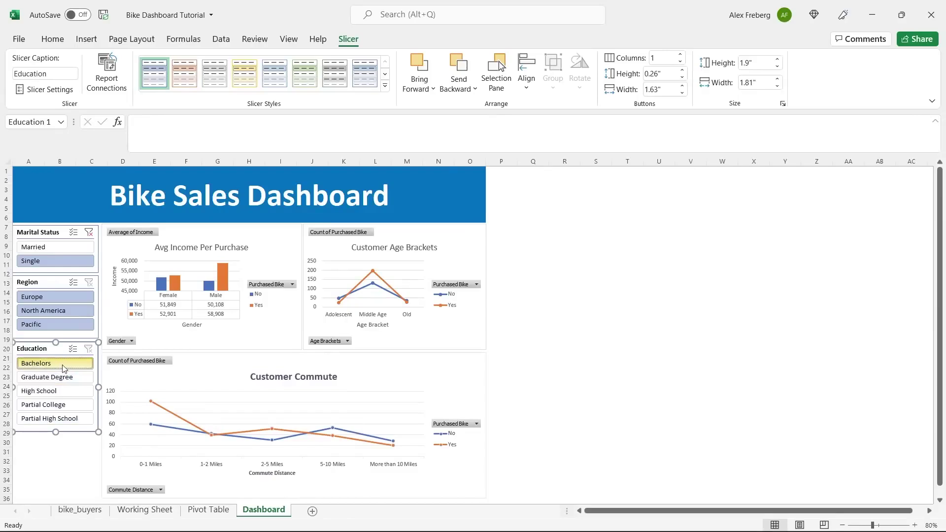
click(52, 296)
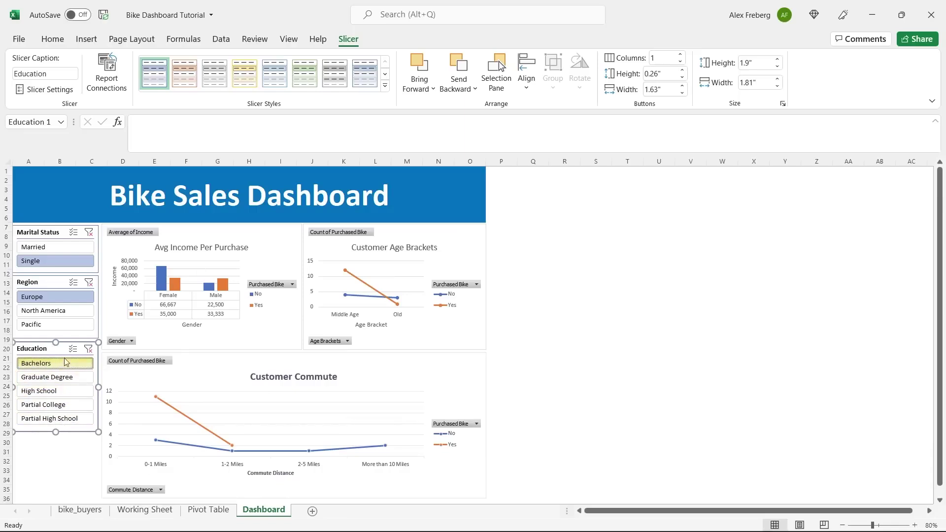
click(89, 282)
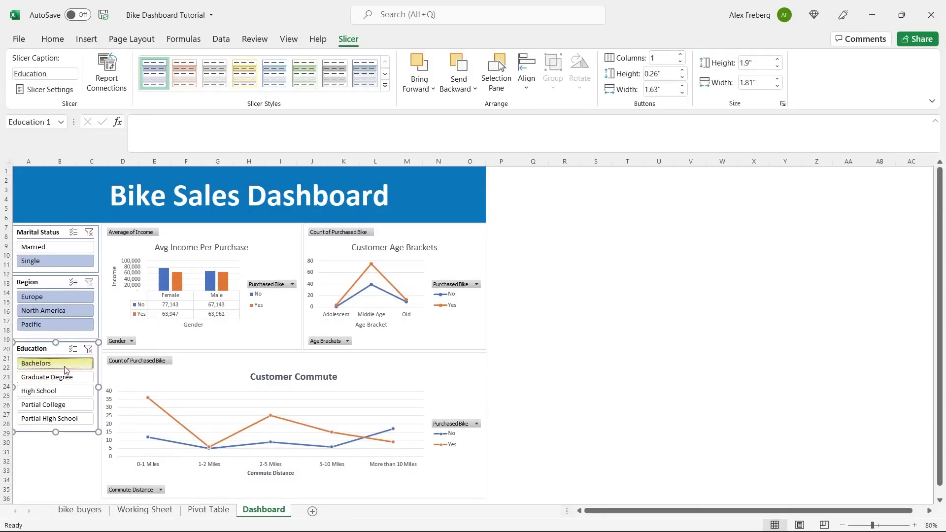
- View the charts for Graduate Degree customers, and clear the Education and Marital Status filters
click(74, 379)
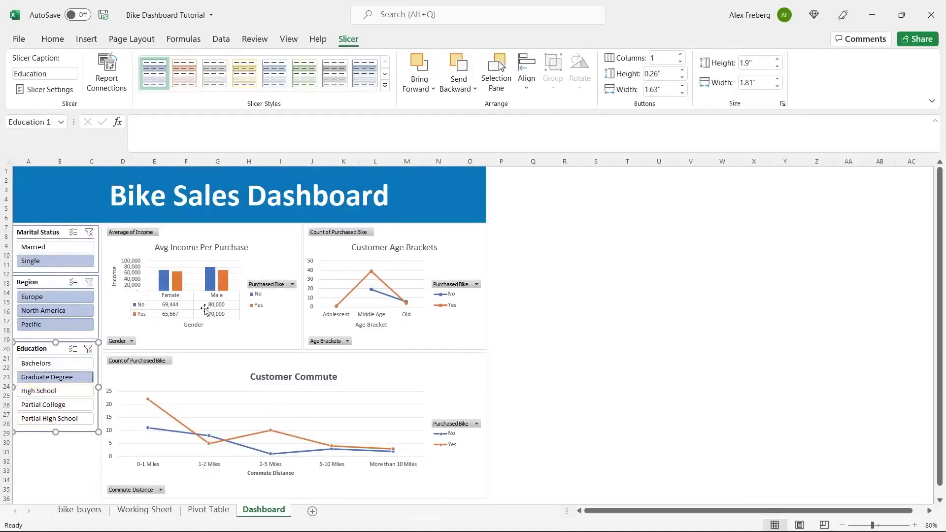
click(89, 349)
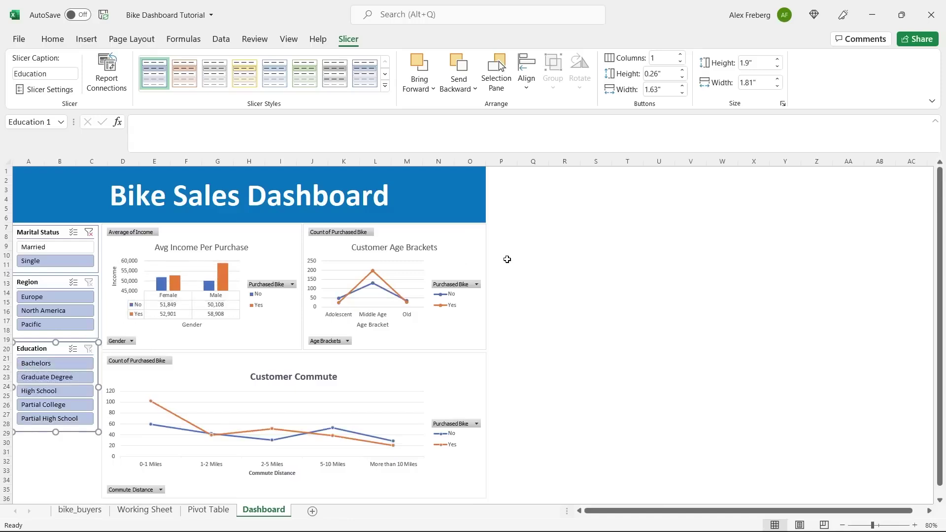
click(88, 232)
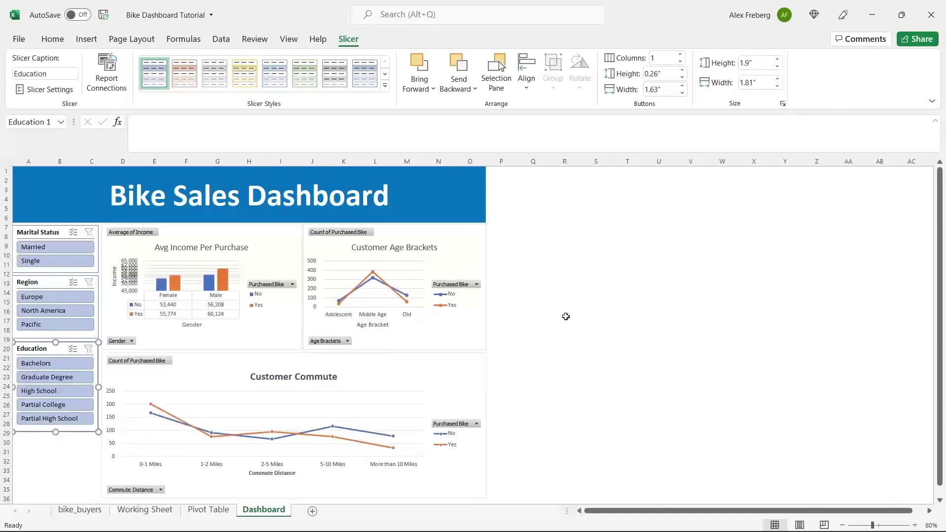
- Change the fill of the Bike Sales Dashboard title banner to a darker blue theme color matching the slicers
click(449, 186)
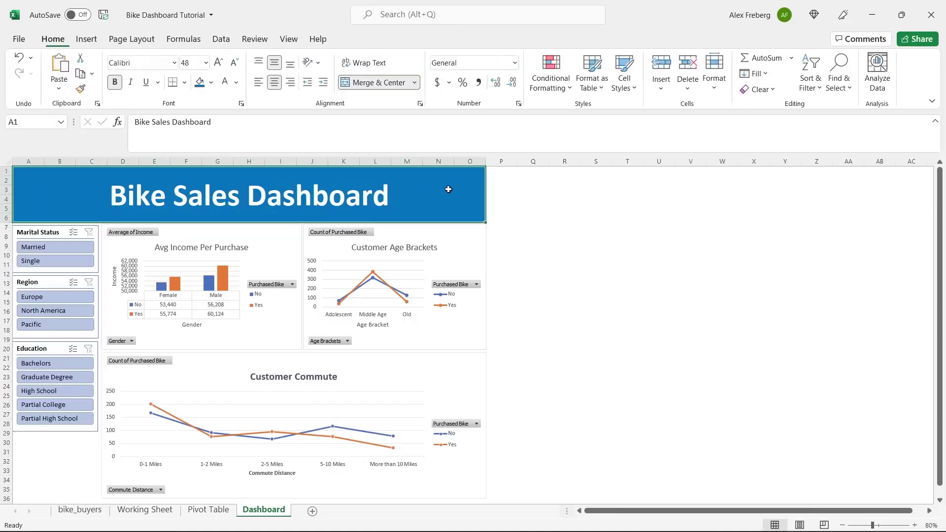
click(211, 83)
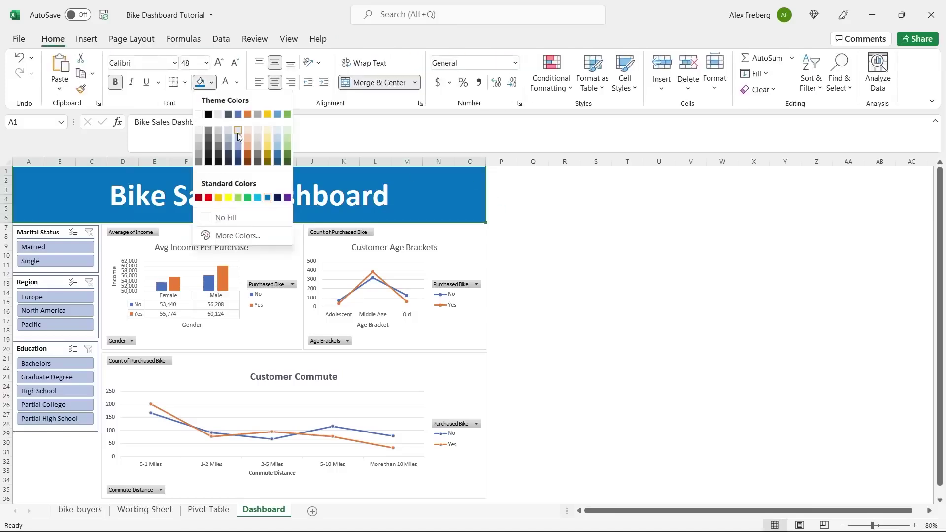
click(238, 153)
click(546, 261)
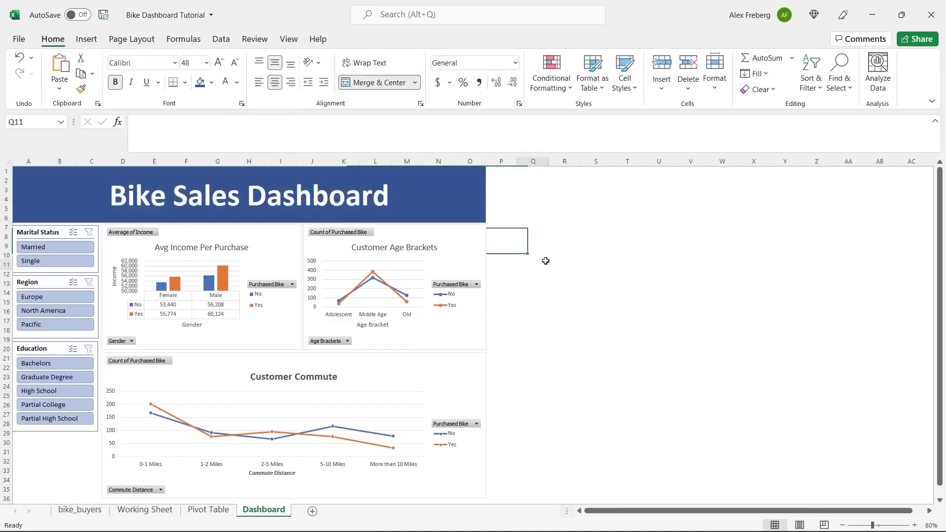